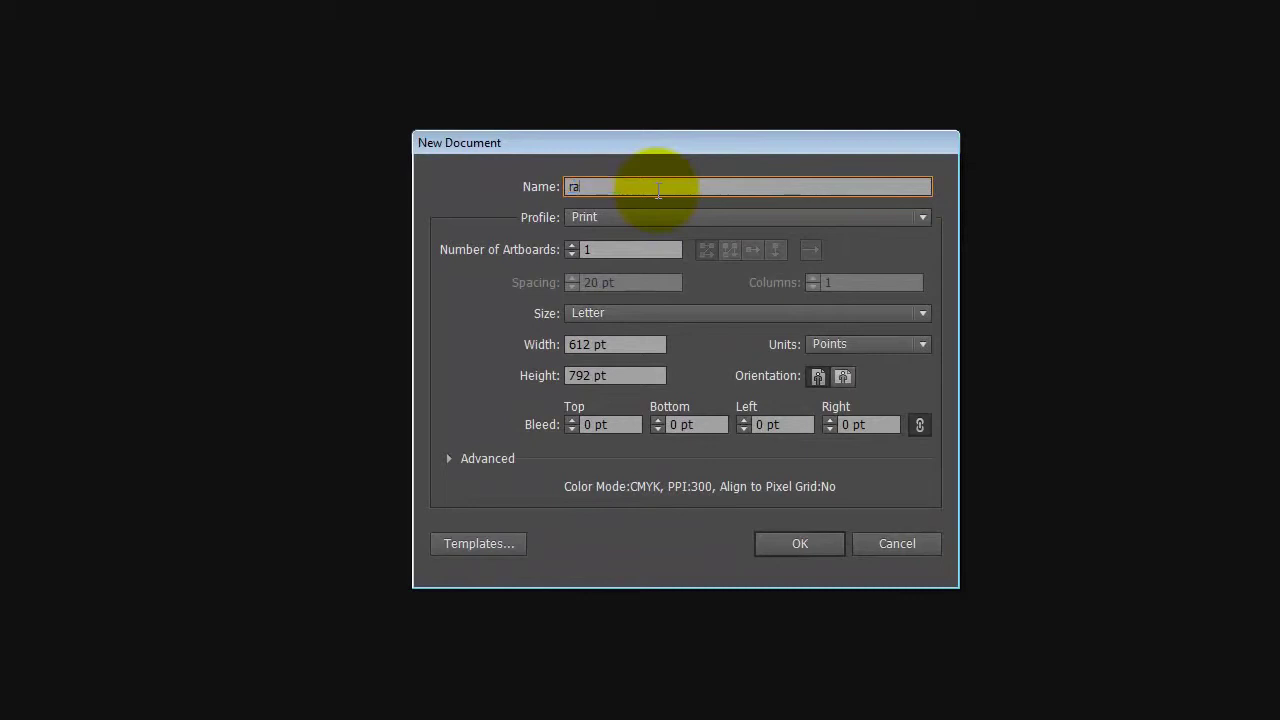
Name the new document 'Grant Logo', fixing the accidental capitals
type("Grant lOGO")
key("BackSpace")
key("BackSpace")
key("BackSpace")
type("OG")
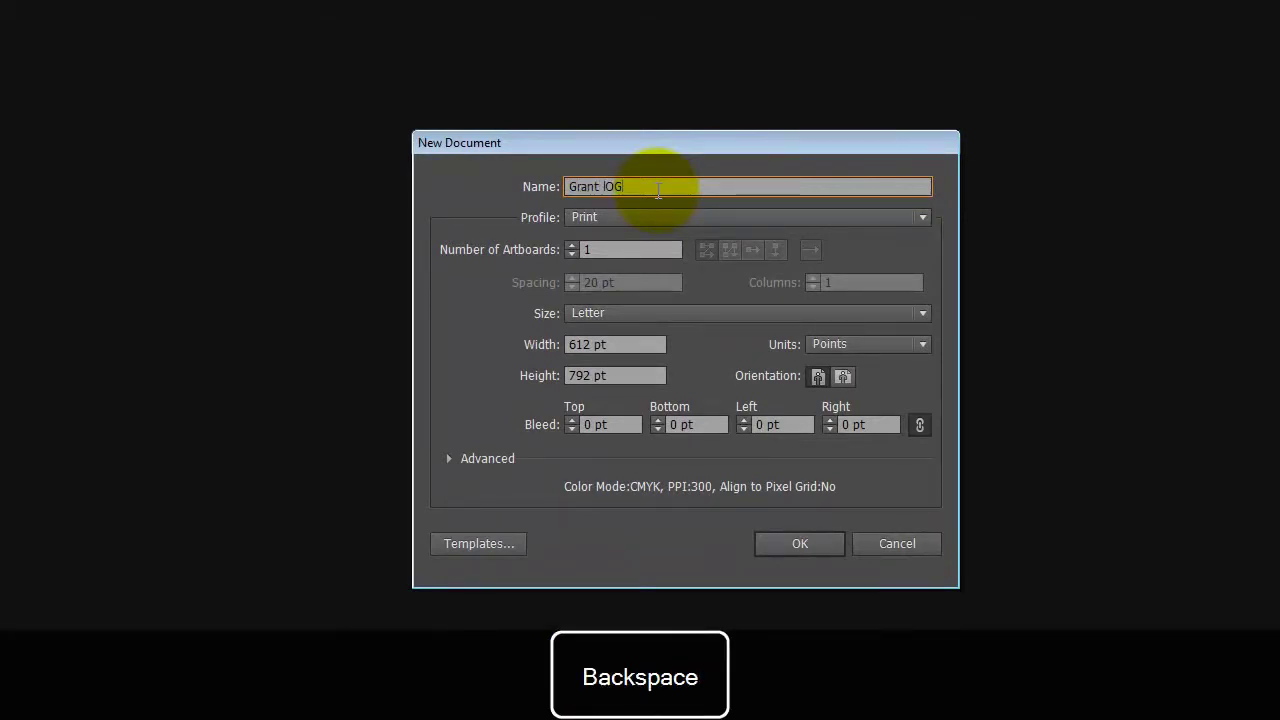
key("BackSpace")
key("Caps_Lock")
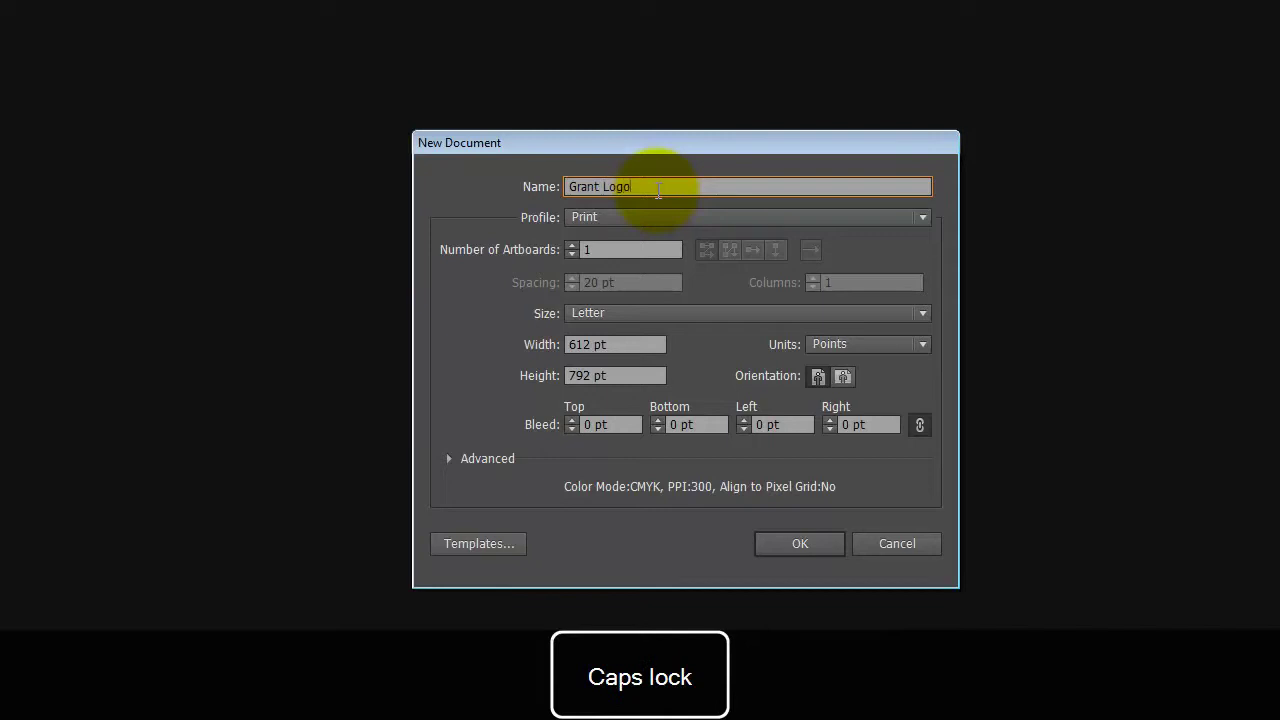
left_click(771, 213)
left_click(665, 217)
Set the artboard to 1500 × 1500 with Pixels units and create the document
left_click(608, 344)
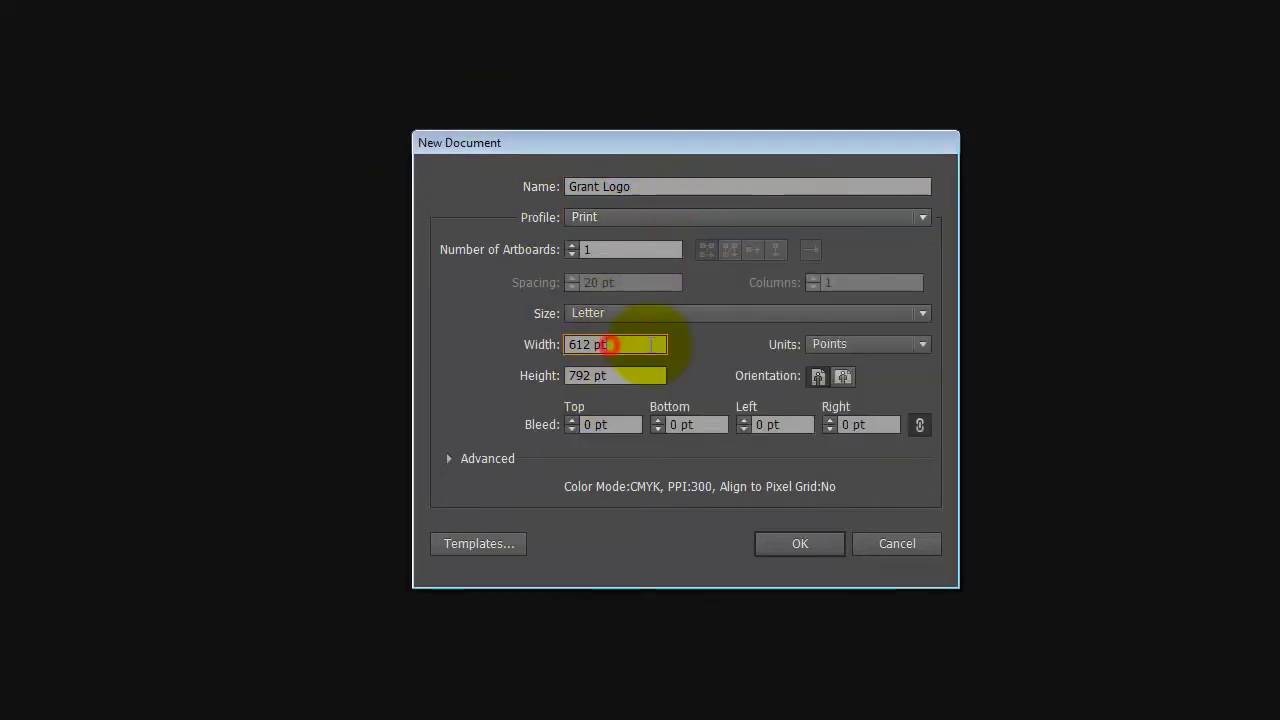
type("15")
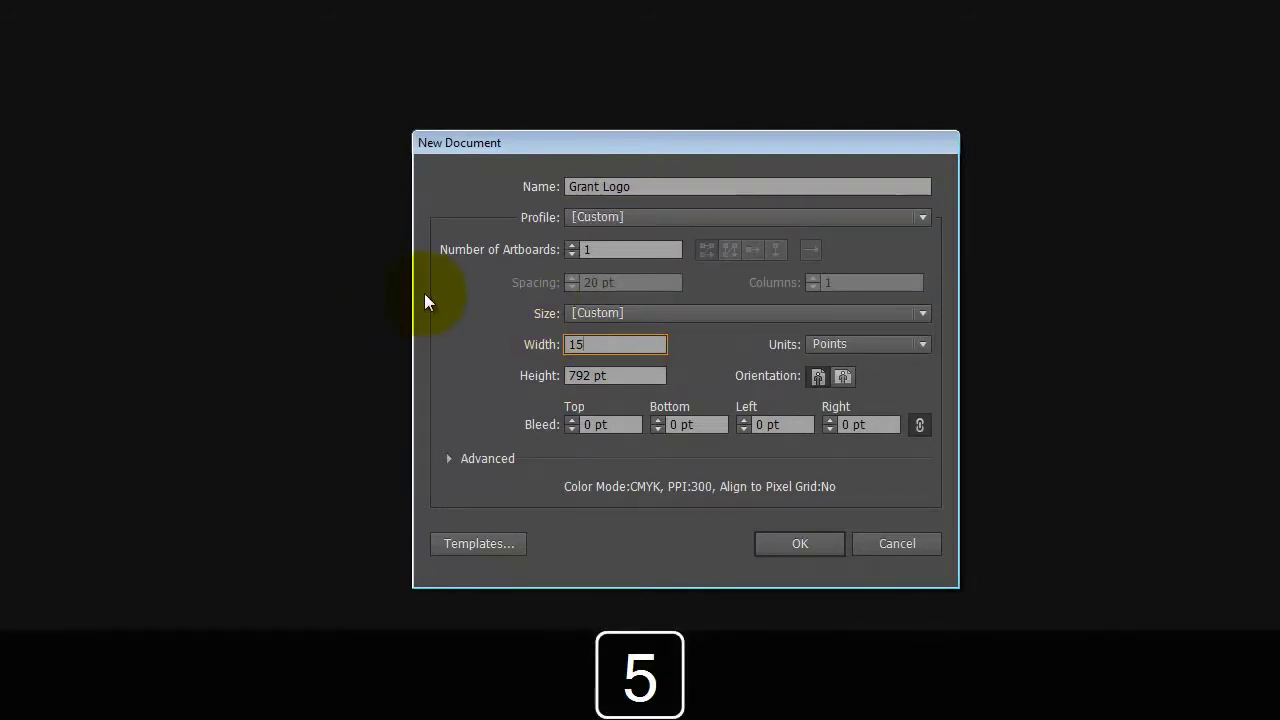
type("00 px")
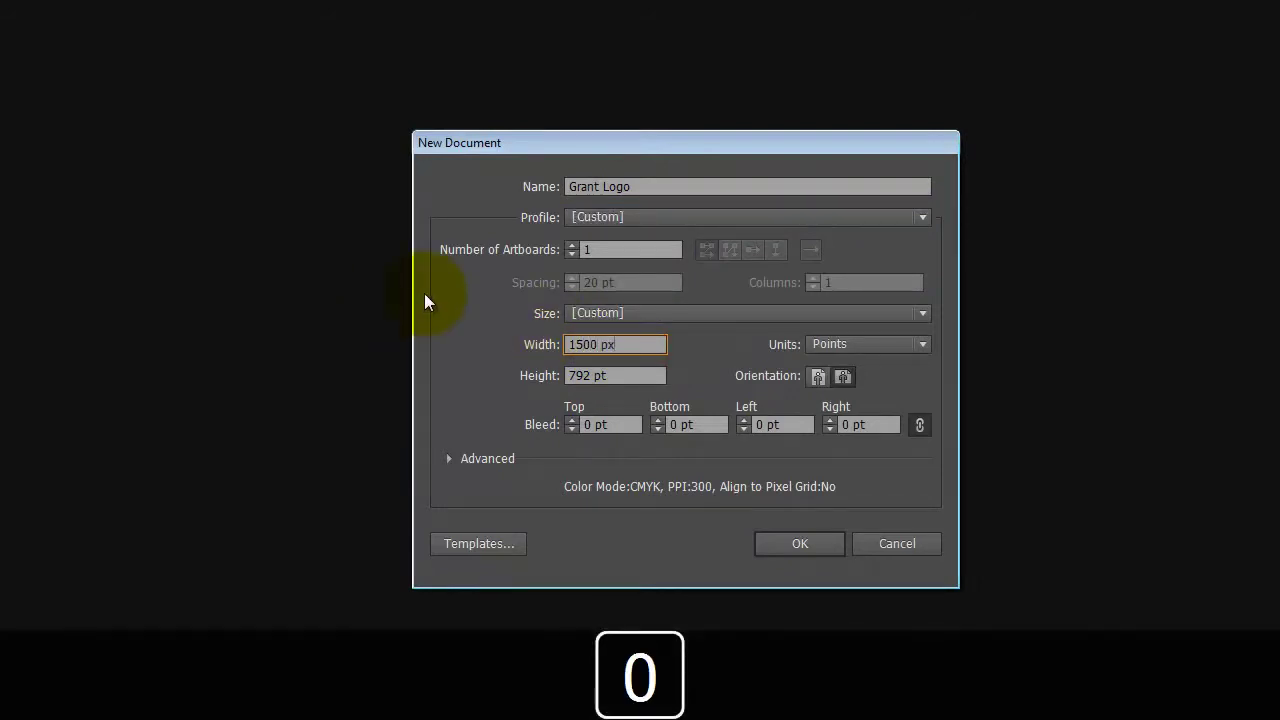
key("Tab")
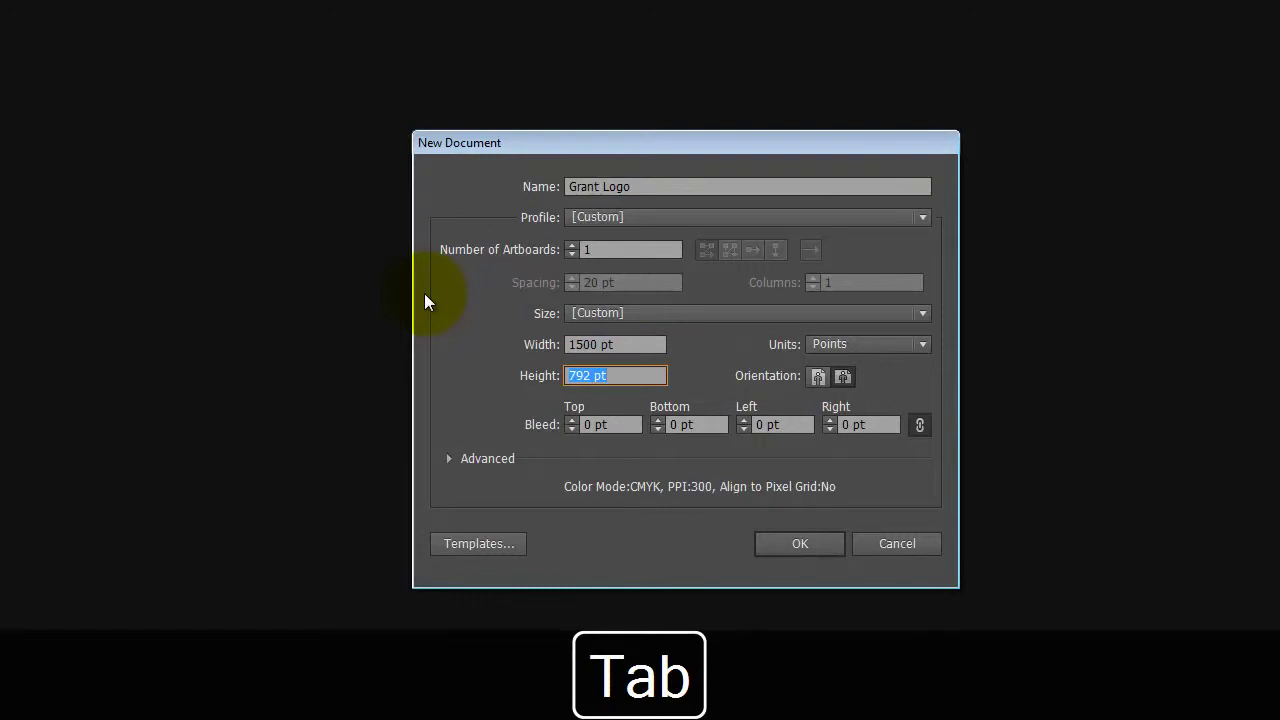
type("1500 px")
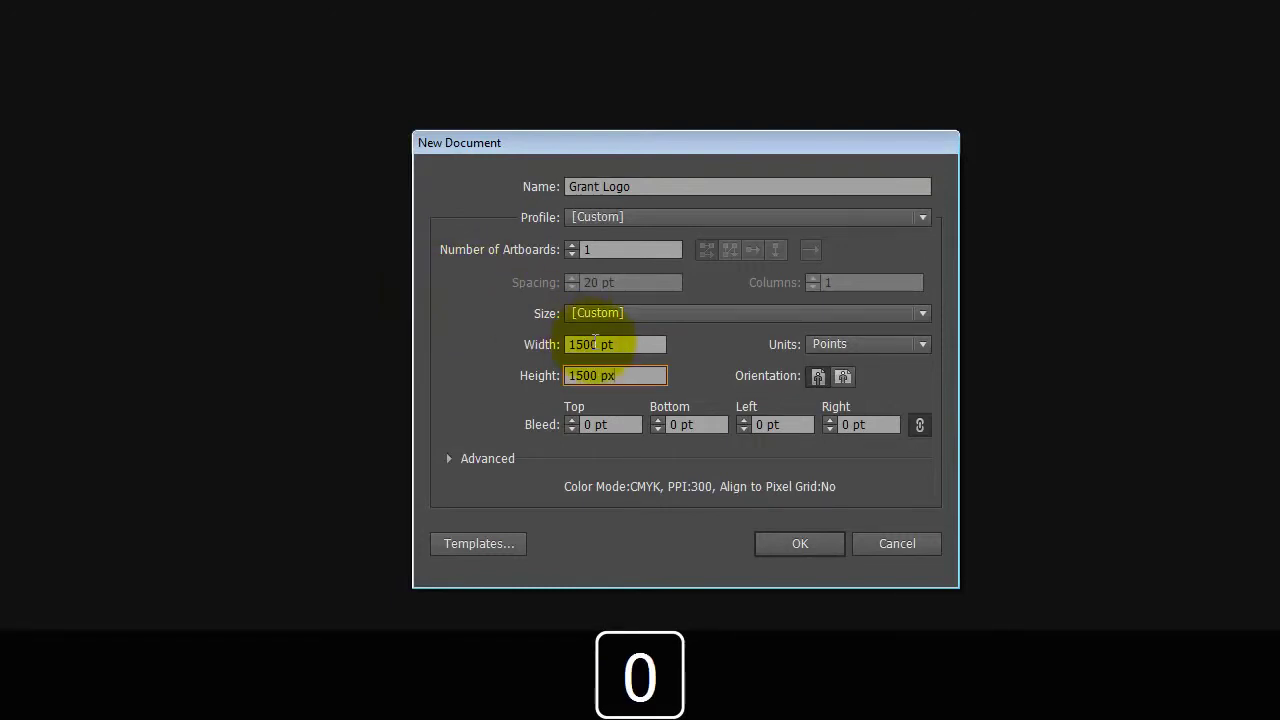
key("Tab")
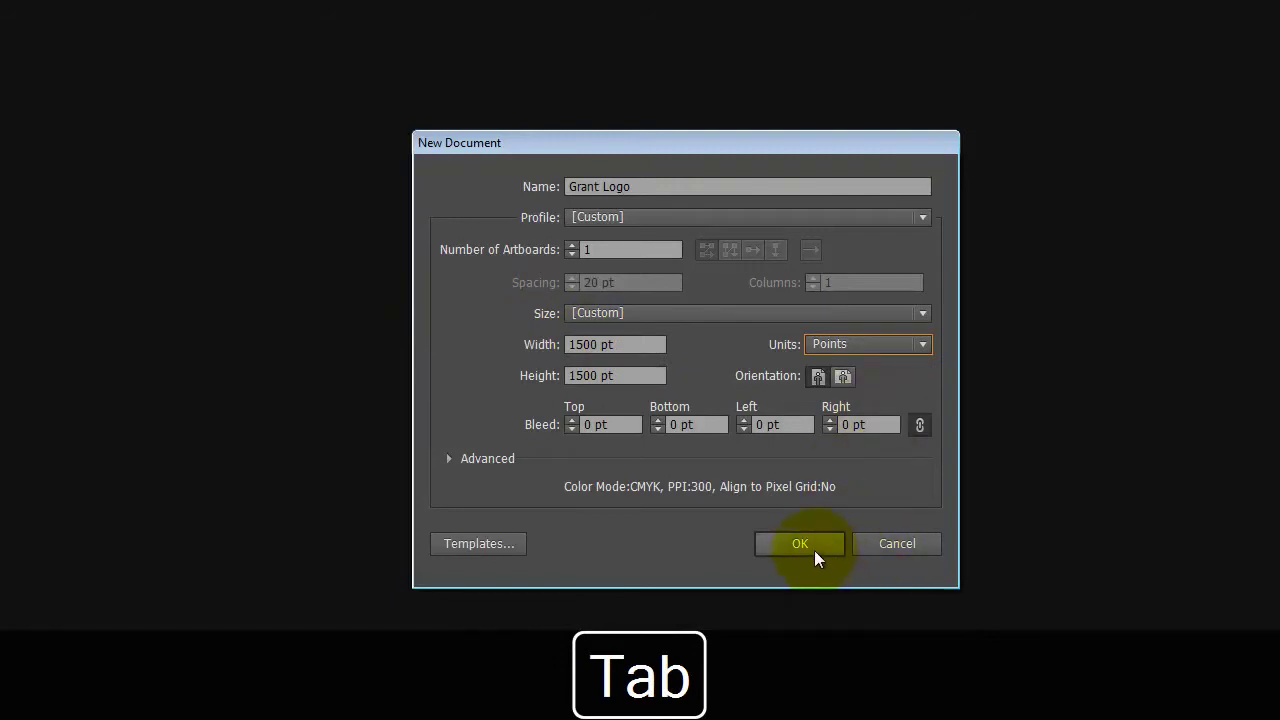
left_click(886, 342)
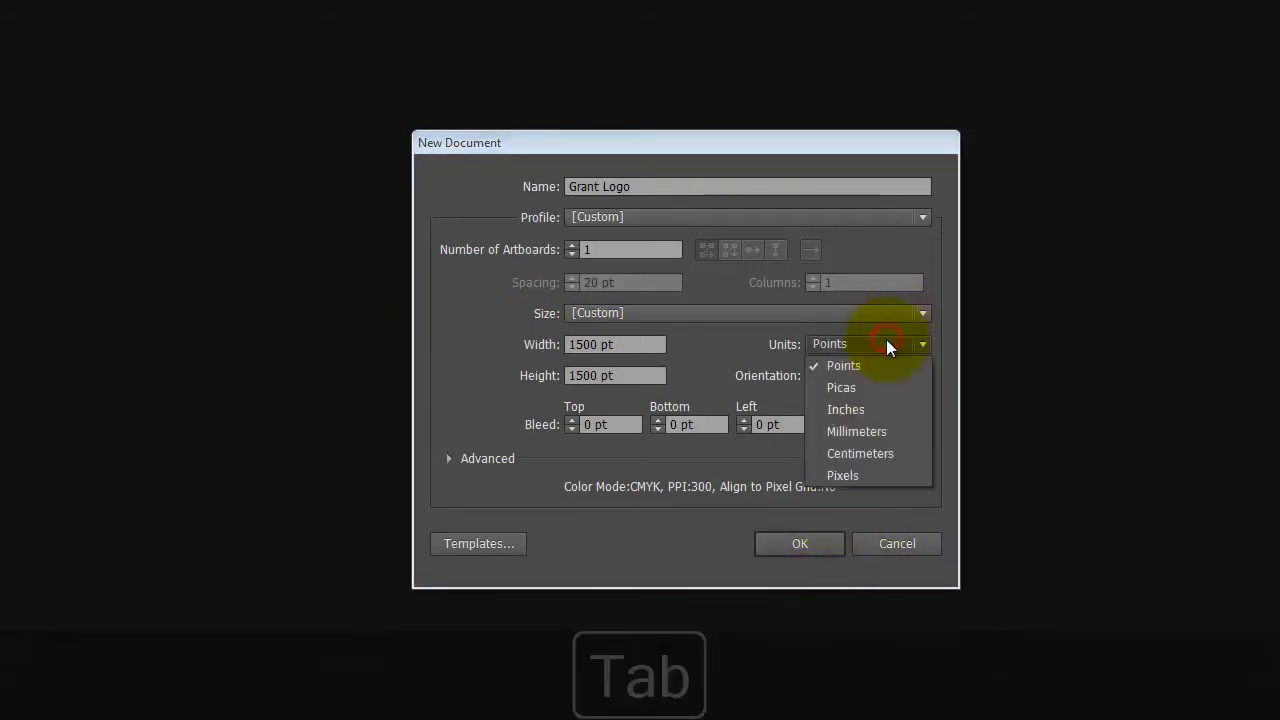
left_click(886, 342)
left_click(878, 350)
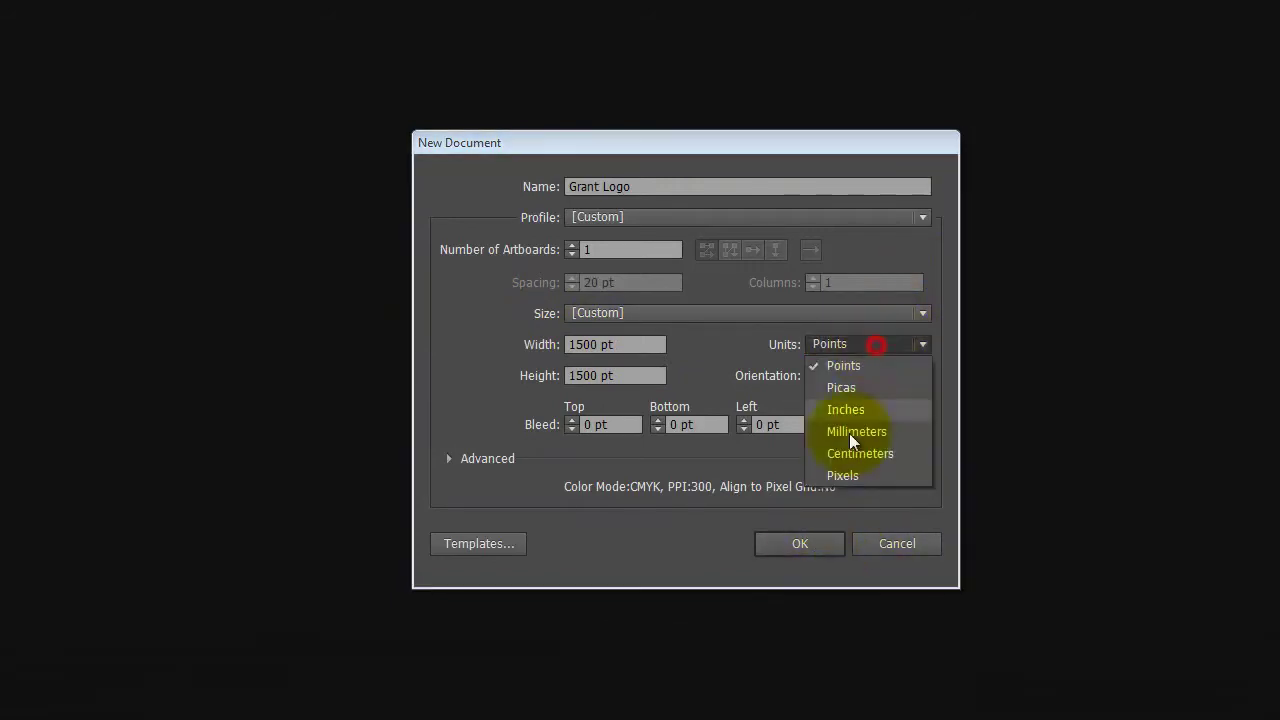
left_click(848, 474)
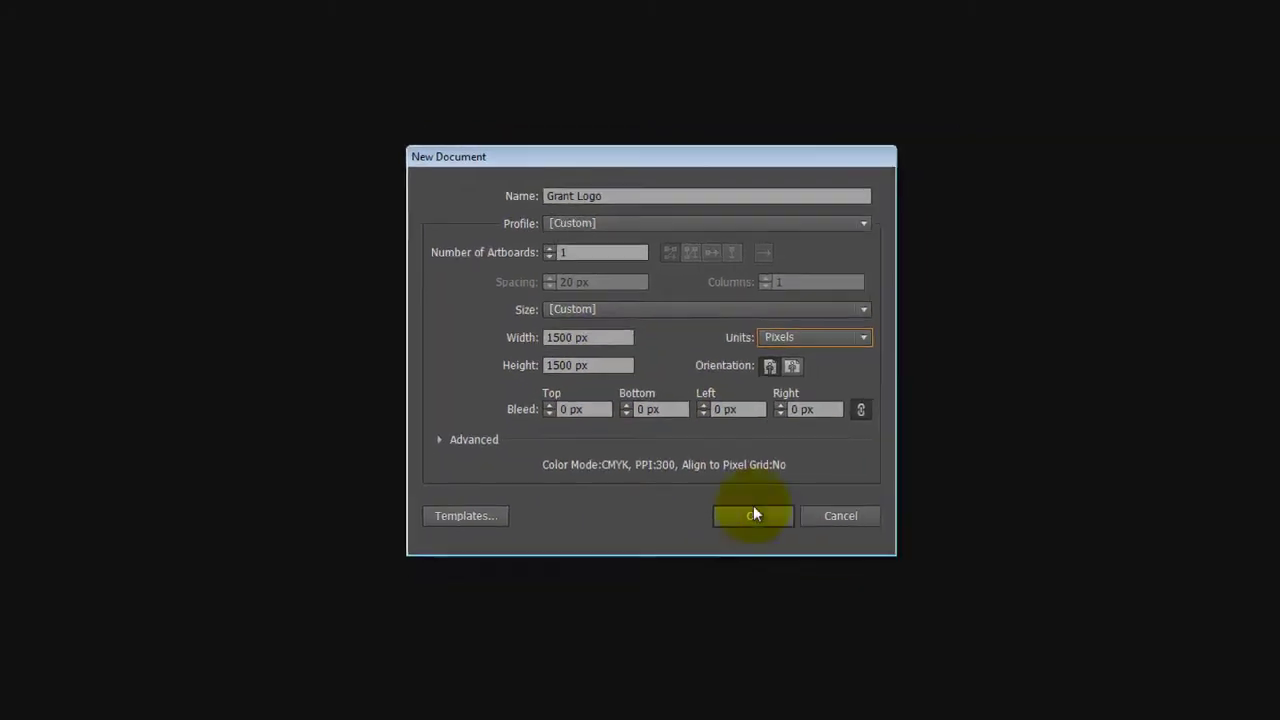
left_click(753, 515)
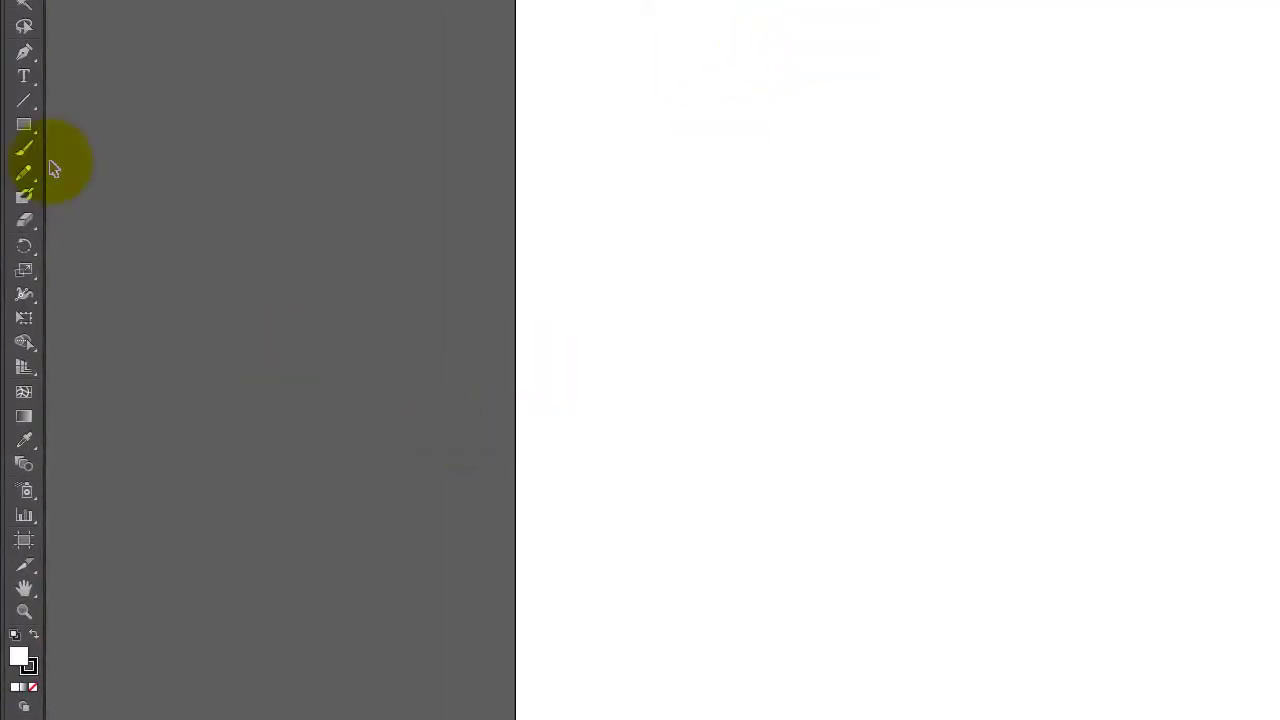
Draw a square in the upper left filled black with no stroke
left_click(21, 125)
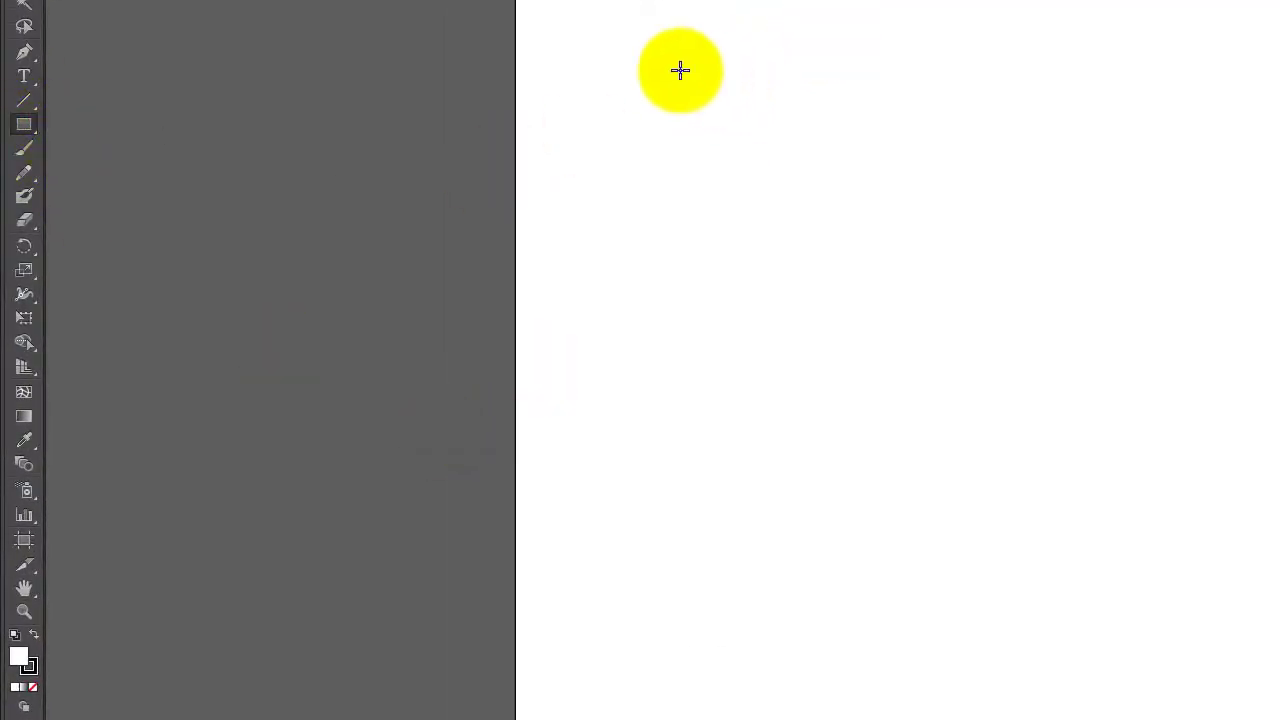
left_click_drag(638, 64, 1006, 401)
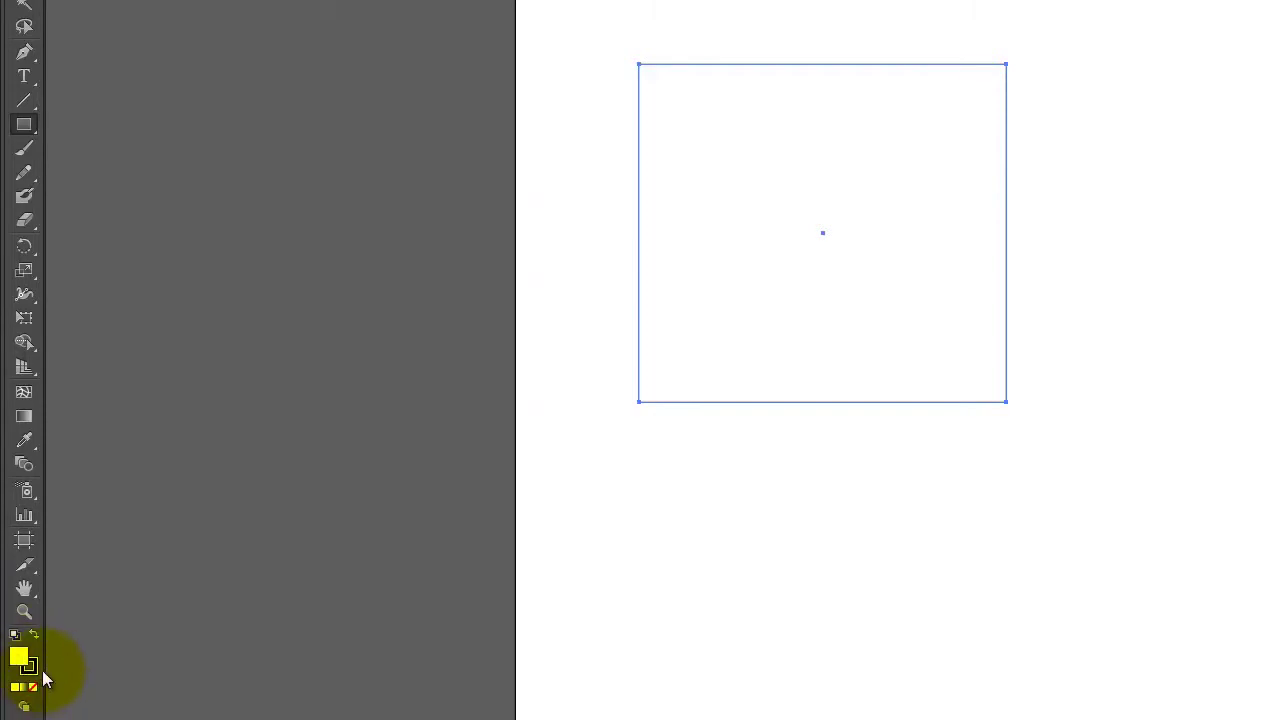
left_click(34, 667)
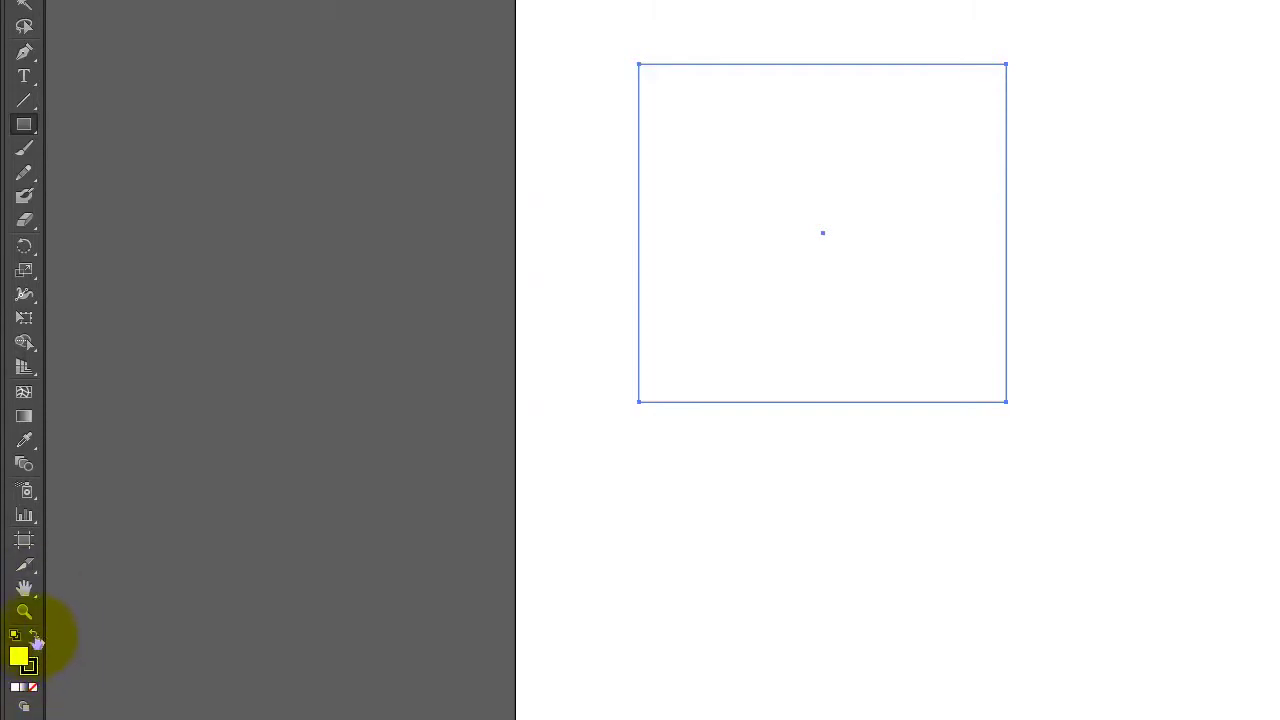
left_click(38, 638)
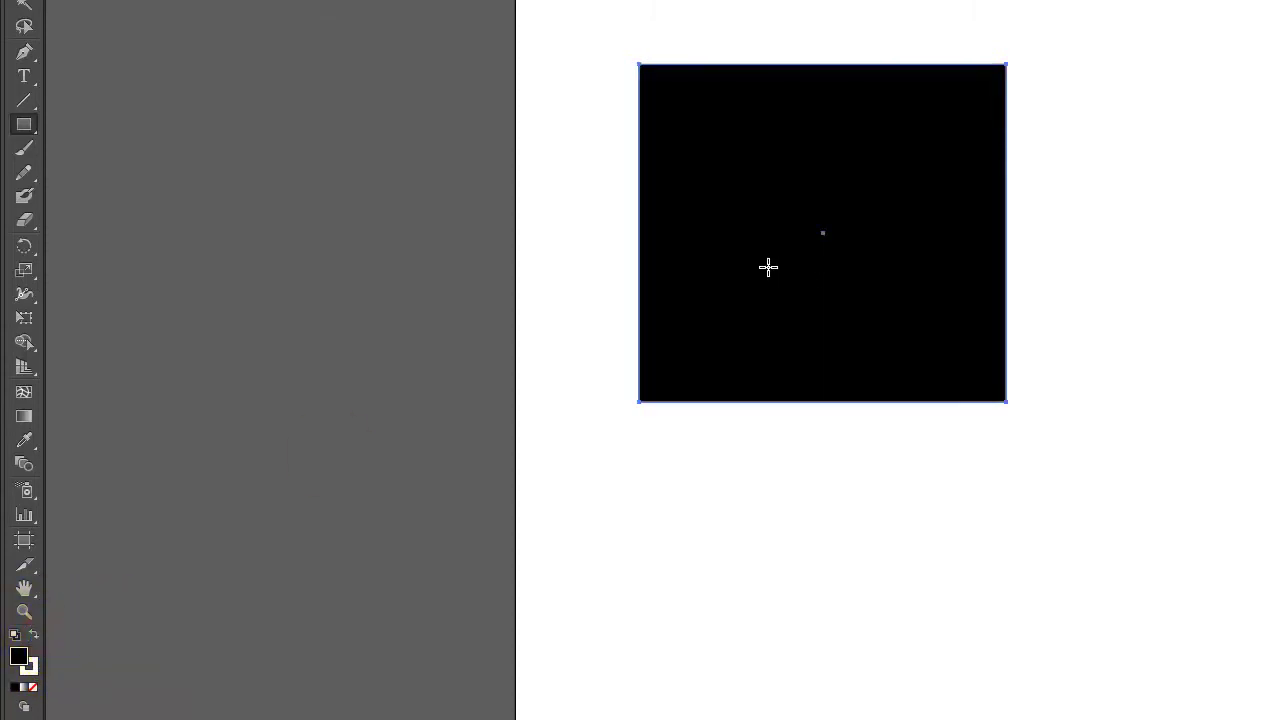
left_click(31, 687)
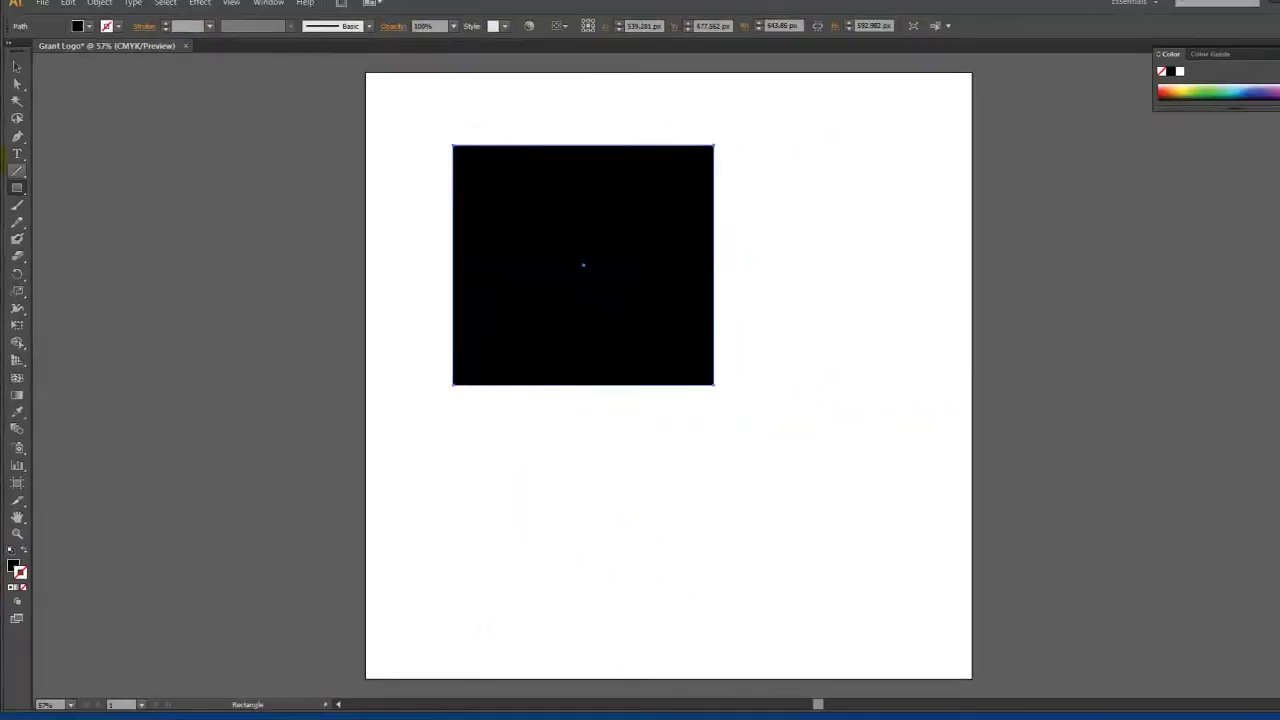
Draw an overlapping rounded square filled crimson, then deselect it
left_click_drag(18, 190, 95, 211)
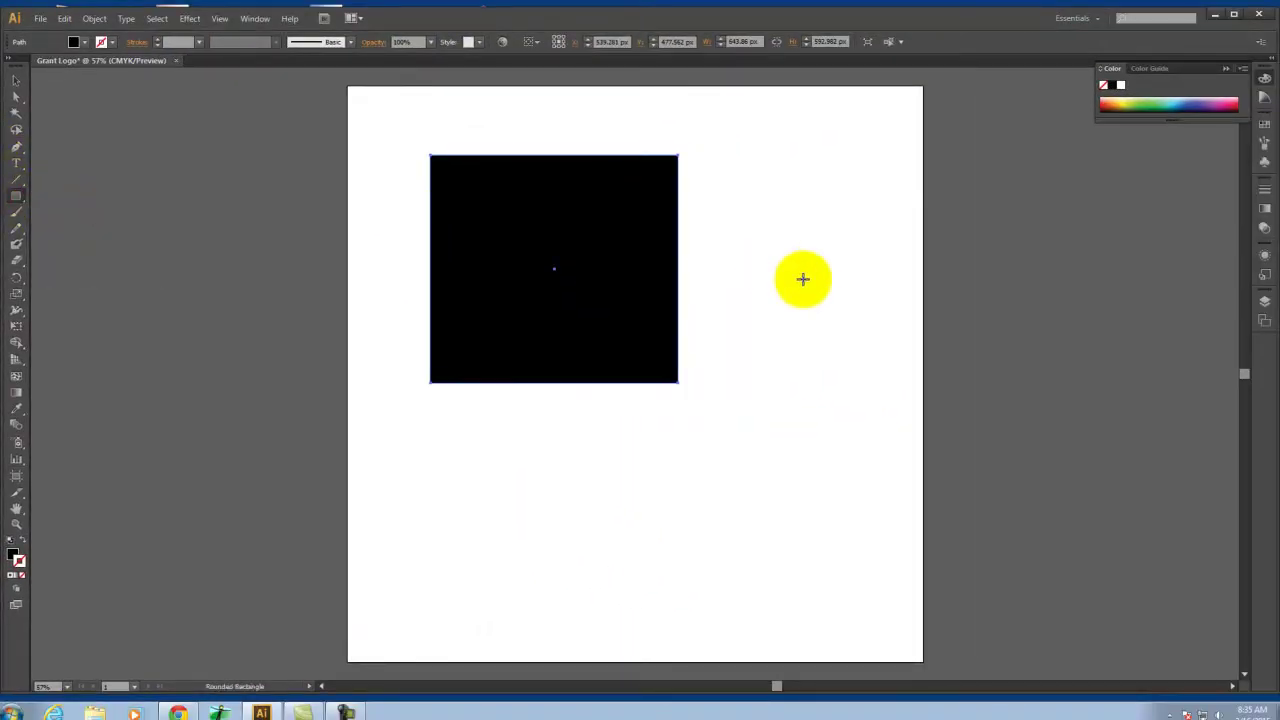
left_click_drag(540, 246, 811, 500)
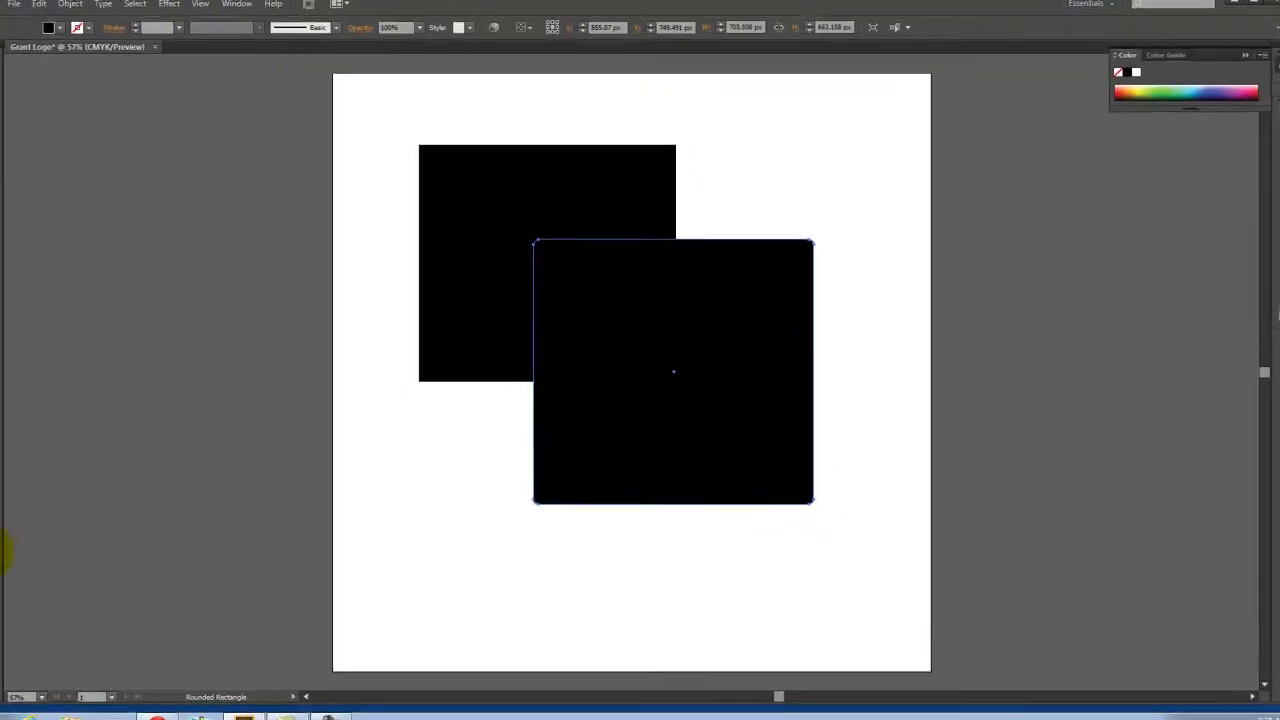
double_click(3, 551)
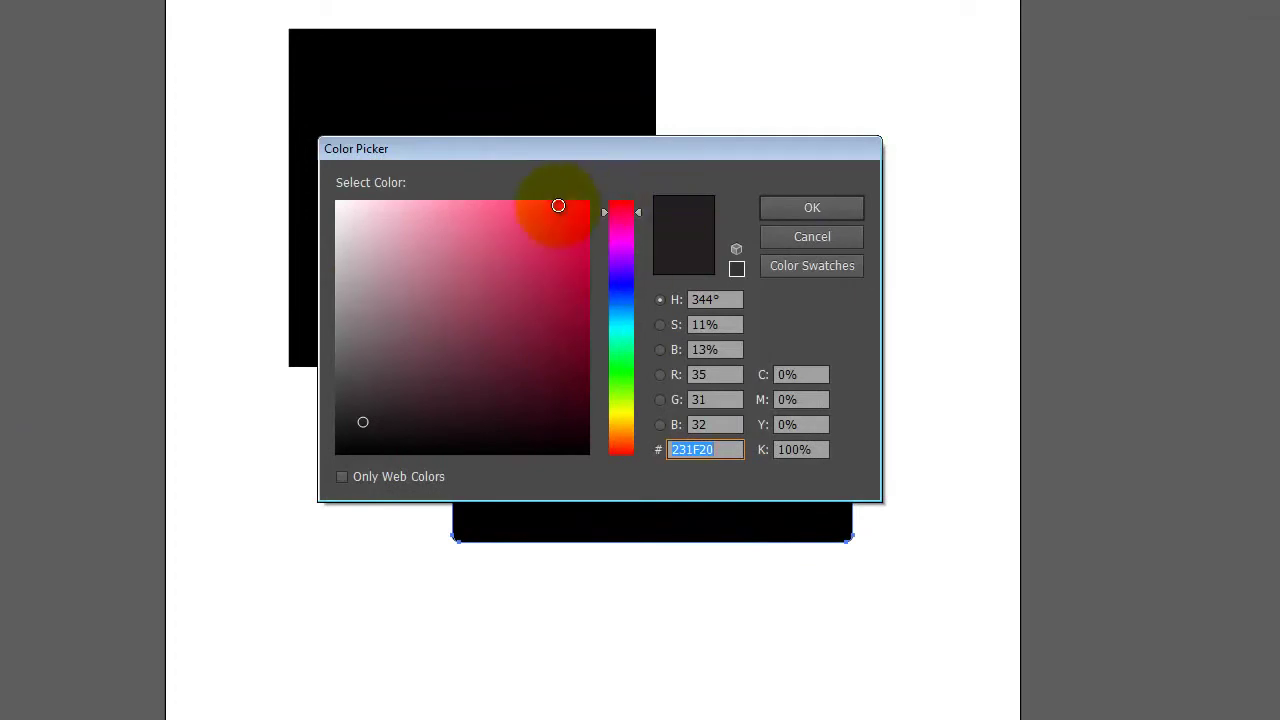
left_click(558, 206)
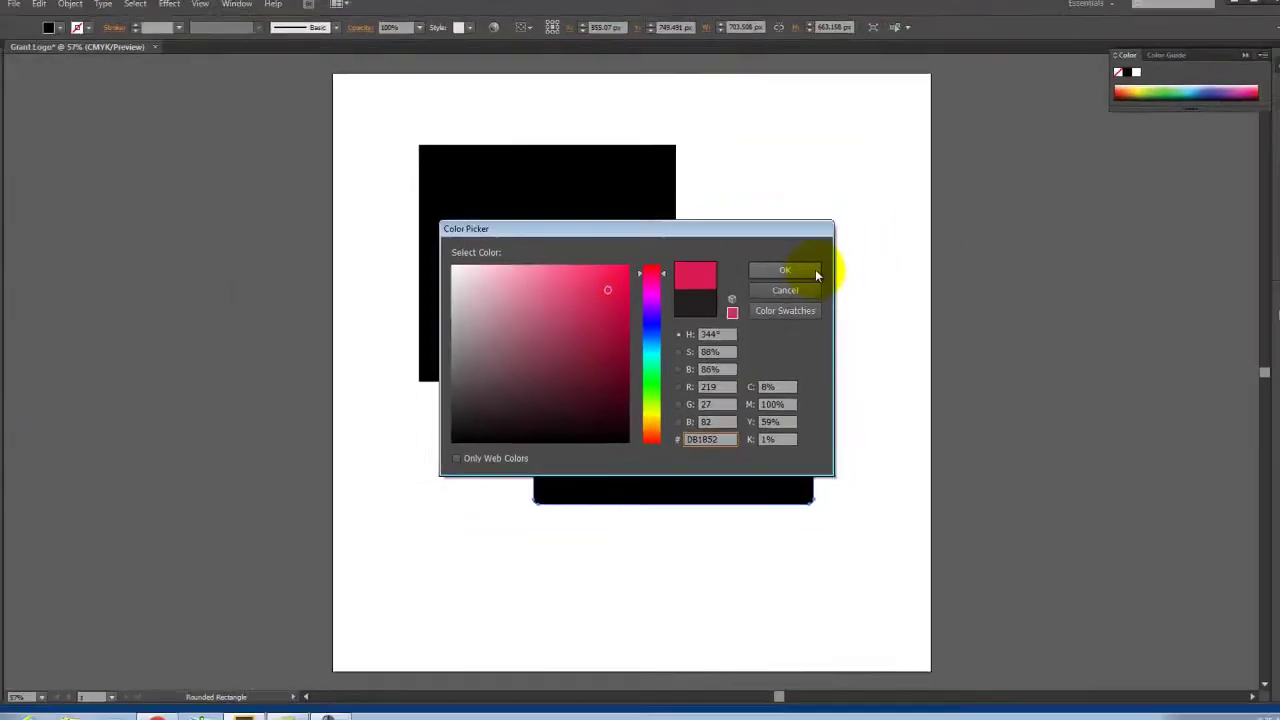
left_click(812, 207)
left_click(16, 80)
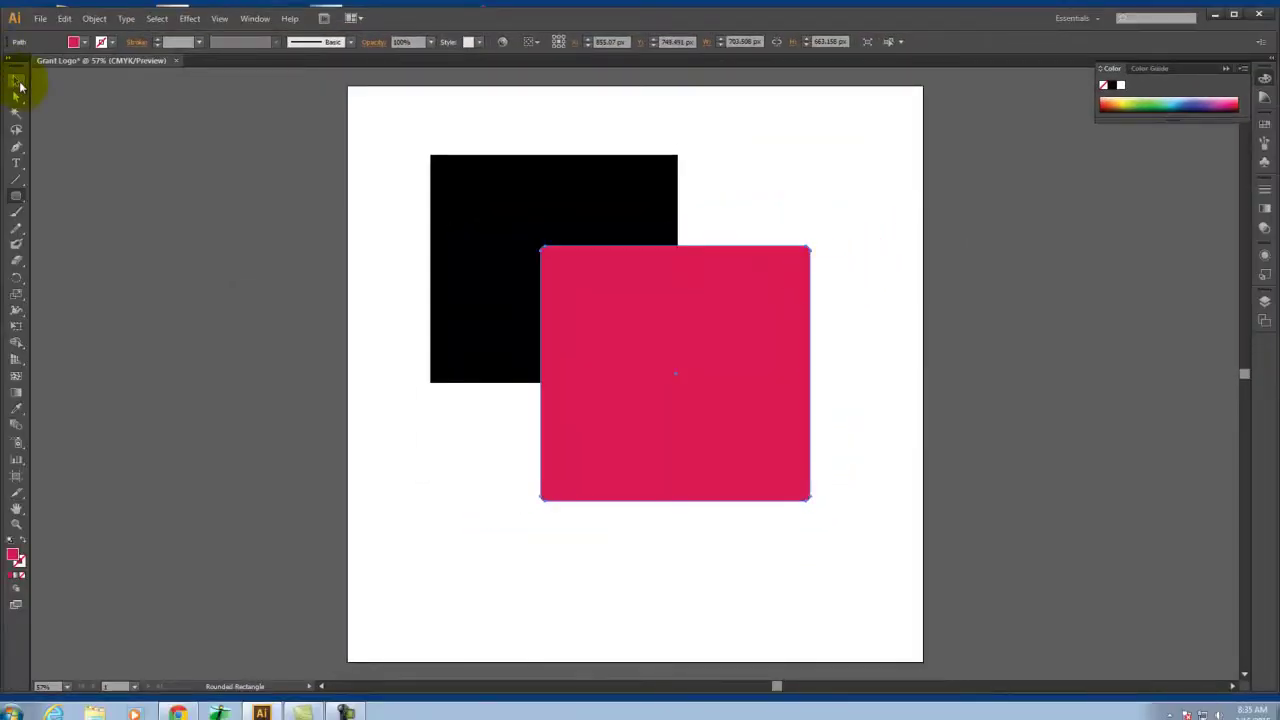
left_click(240, 131)
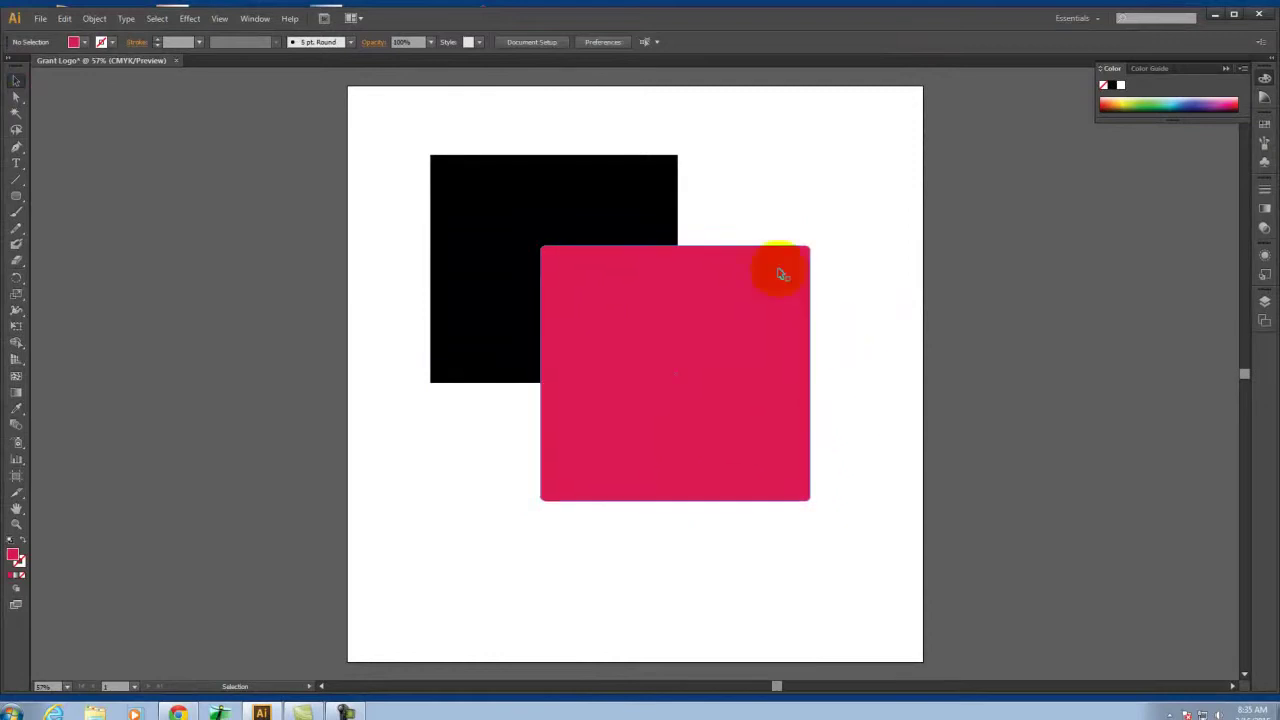
left_click(731, 303)
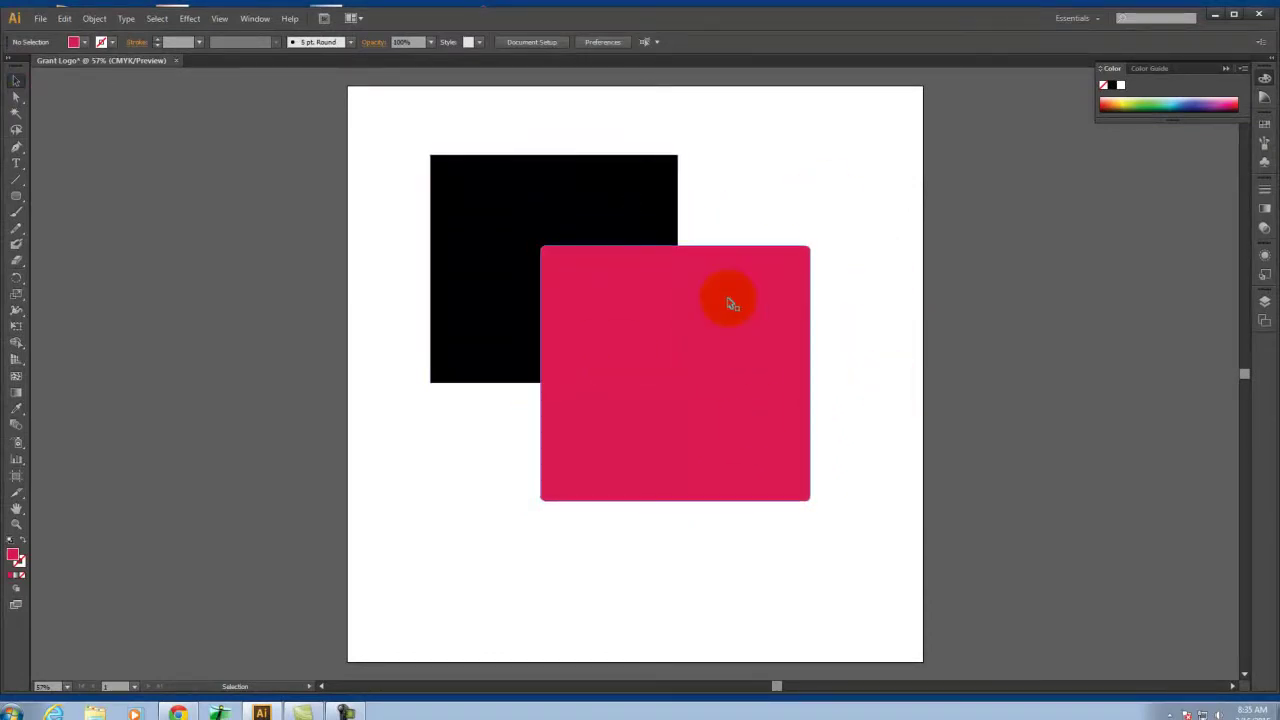
left_click(723, 246)
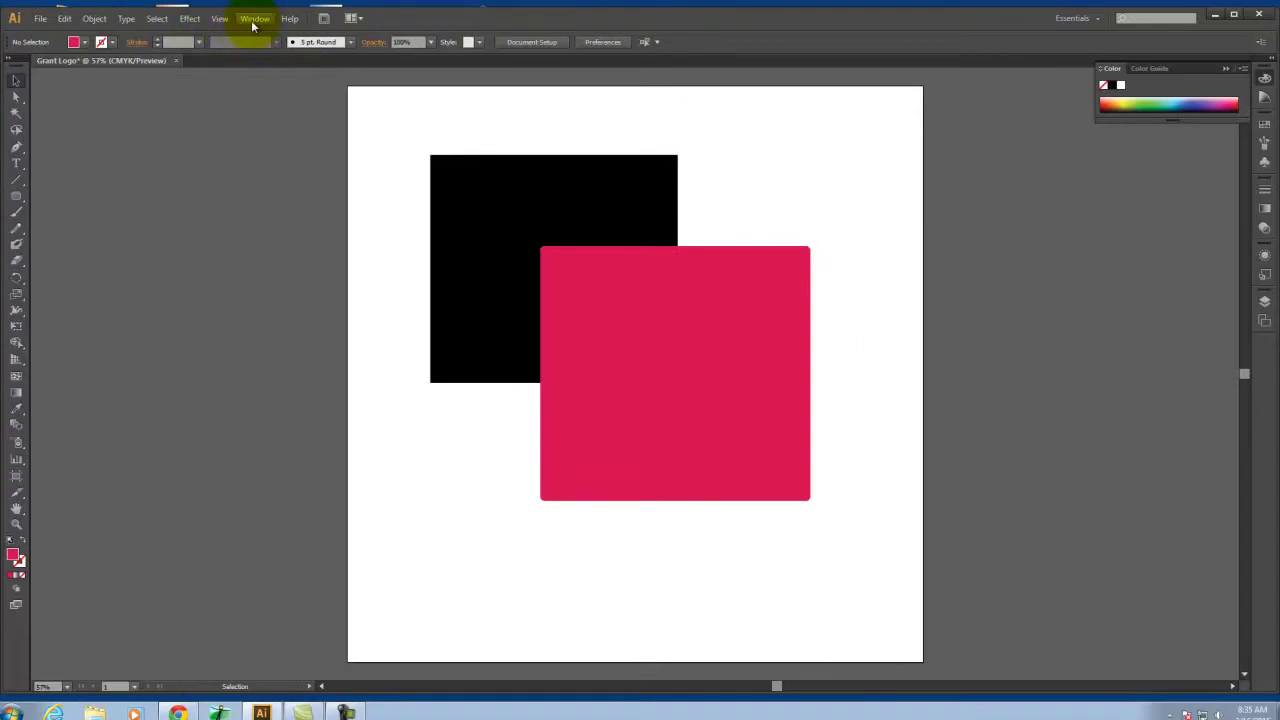
Show the Pathfinder panel from the Window menu and move it to the right side
left_click(252, 19)
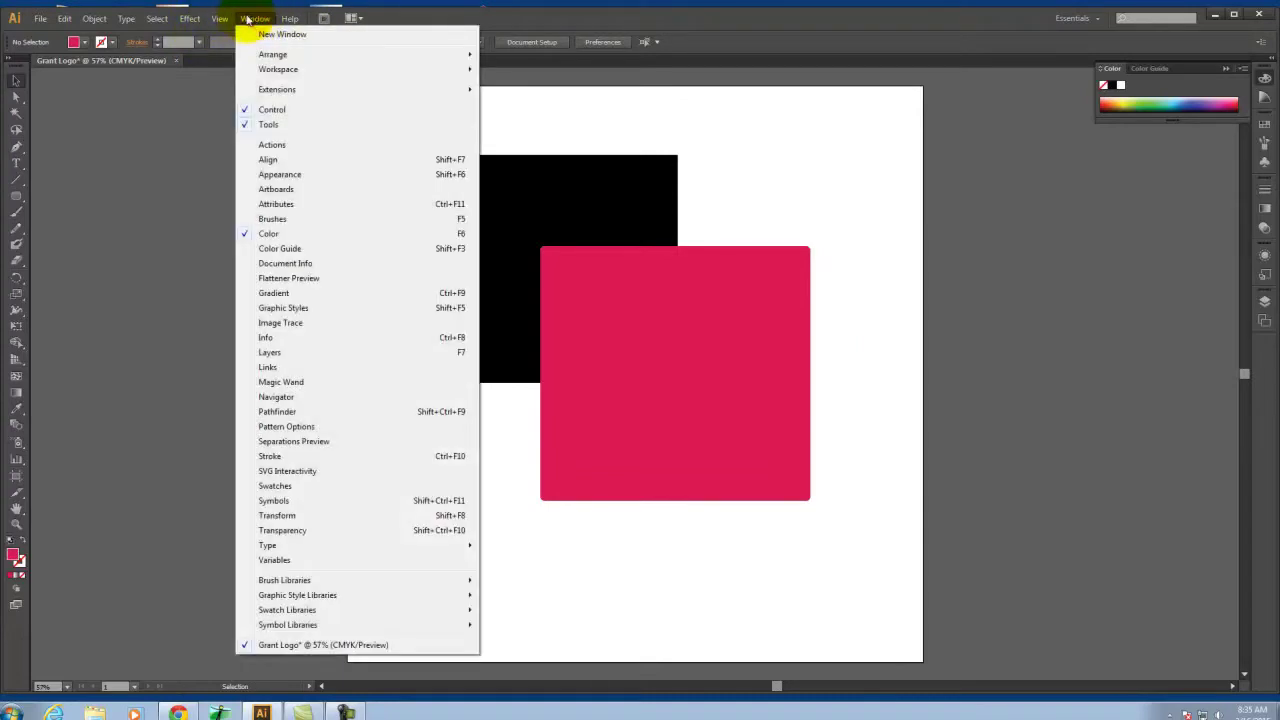
left_click(304, 411)
left_click_drag(118, 290, 1115, 328)
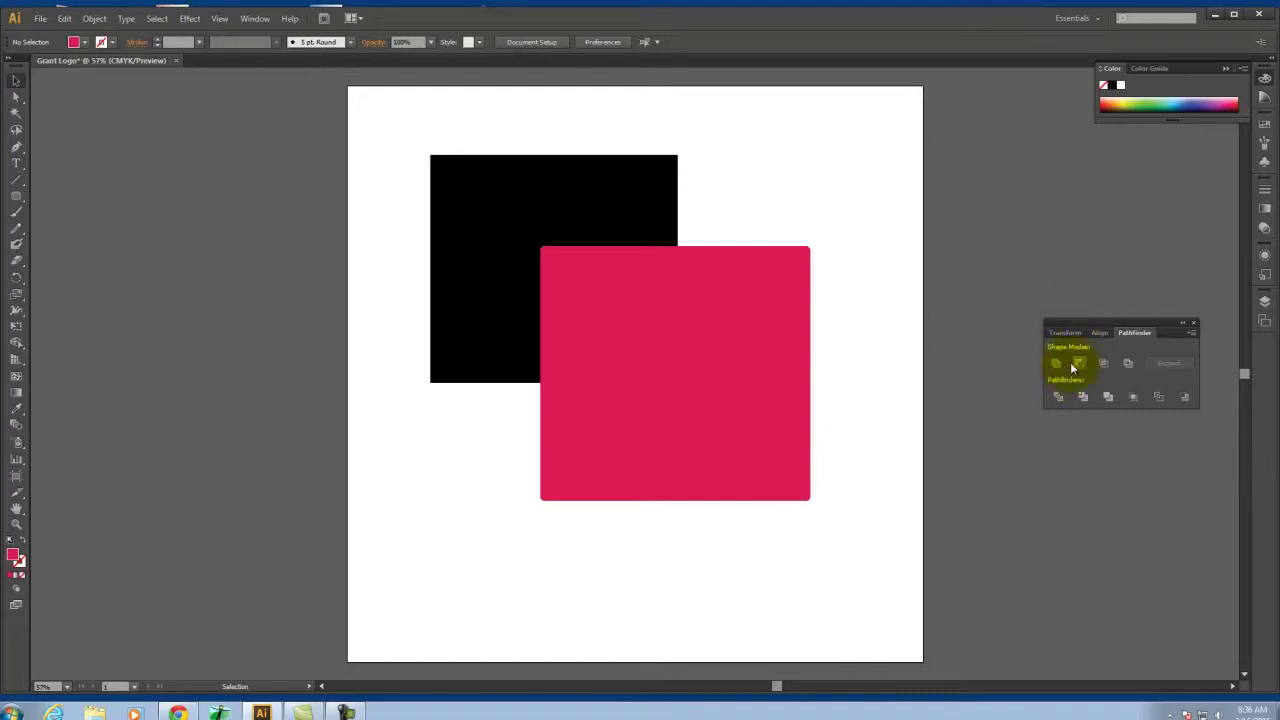
Select both squares, try Pathfinder Unite, then undo the merge
left_click(666, 294)
left_click(617, 289)
left_click(694, 280)
left_click(752, 297)
left_click(706, 284)
left_click(598, 250)
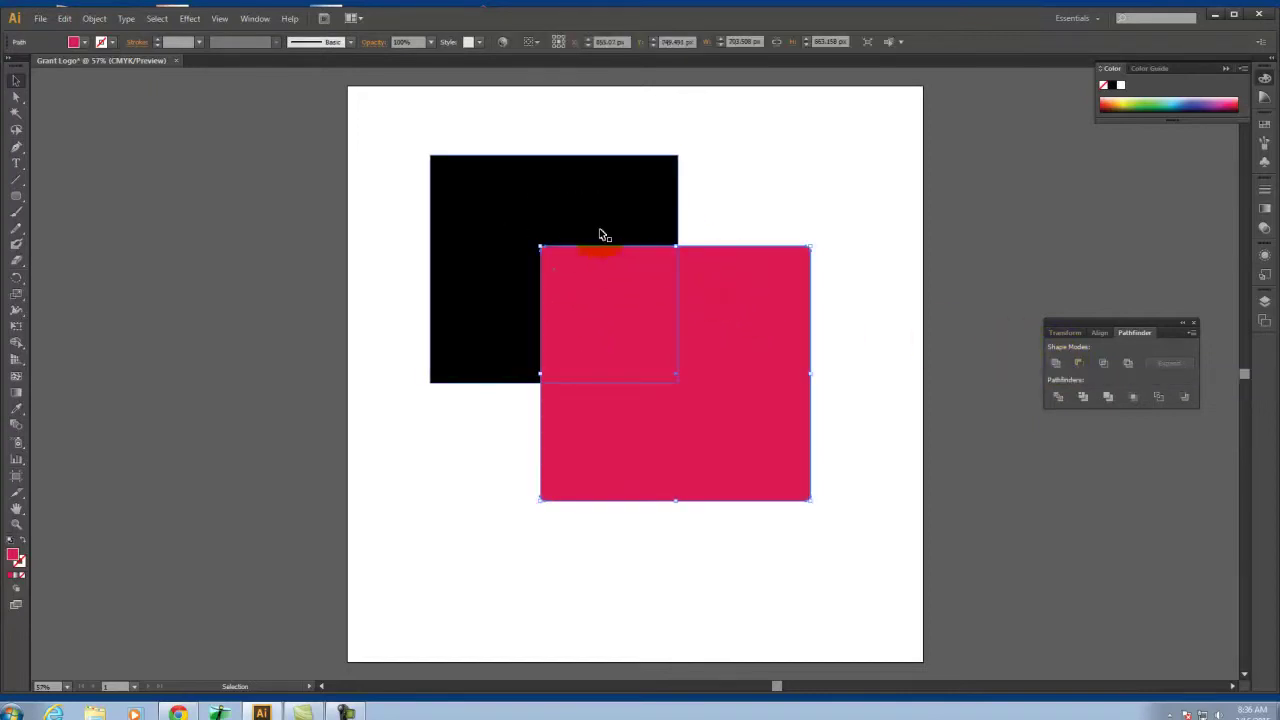
left_click(600, 234, "shift")
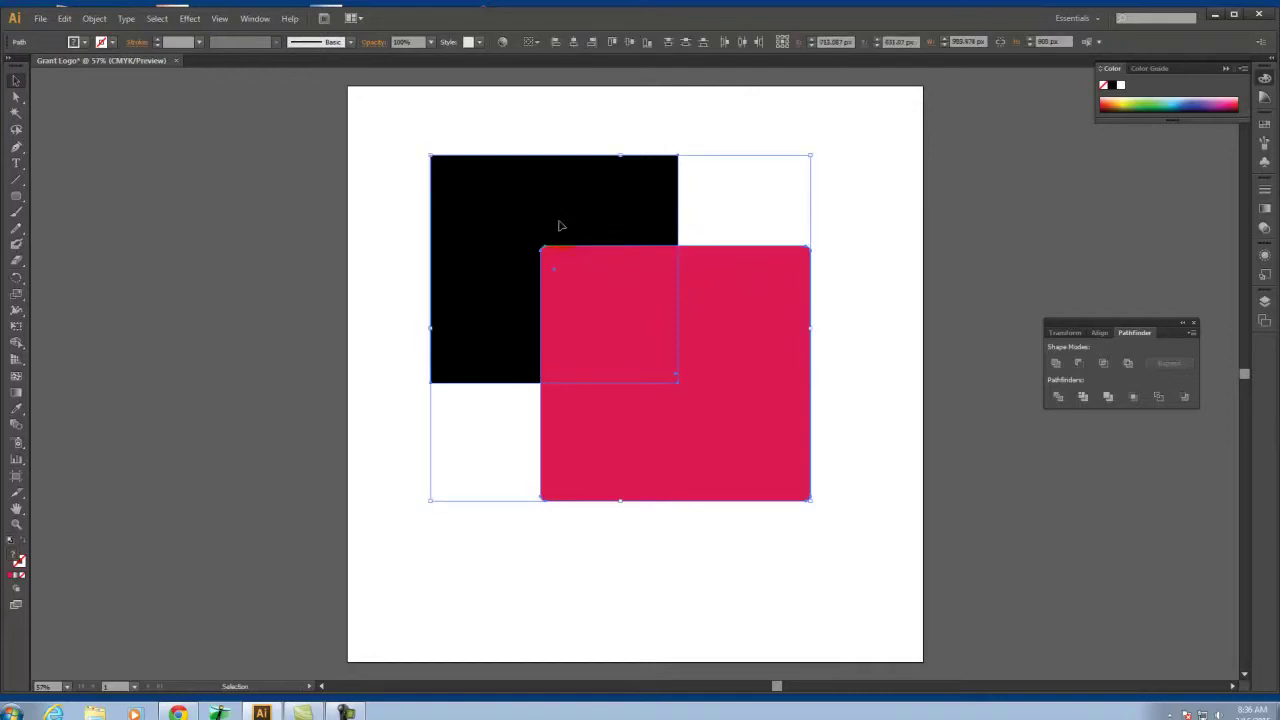
left_click(1057, 365)
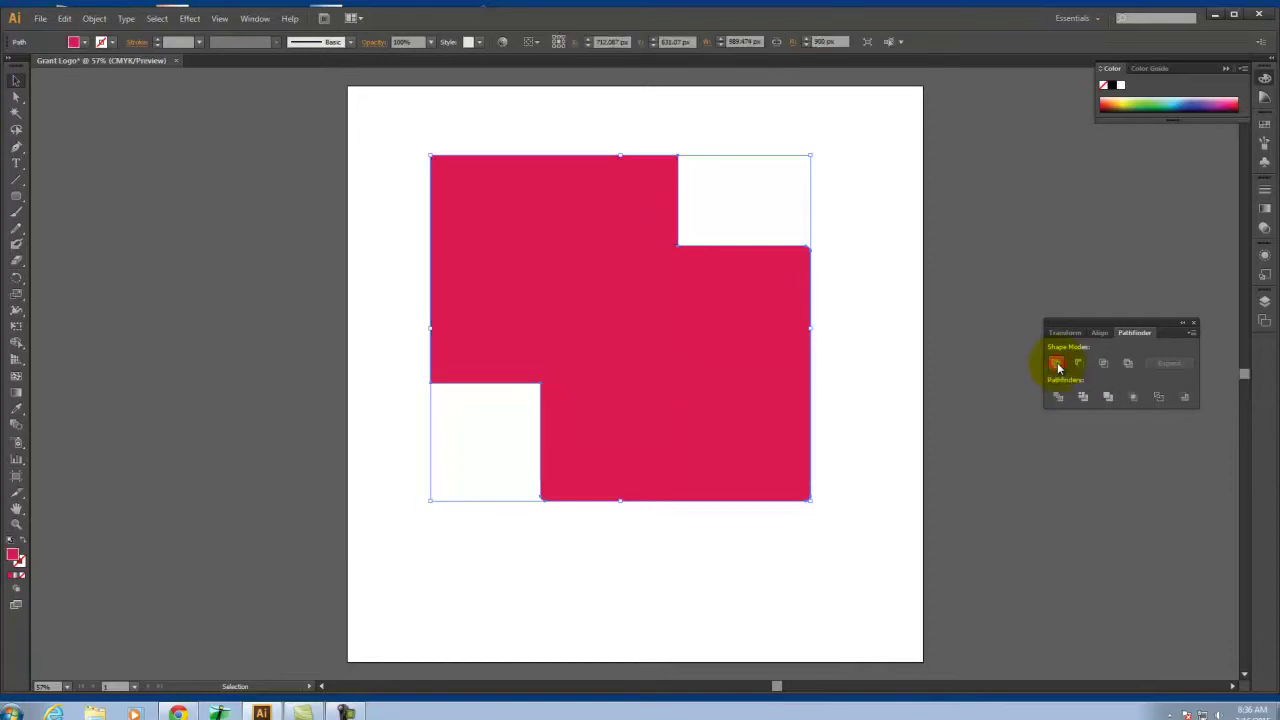
left_click(838, 283)
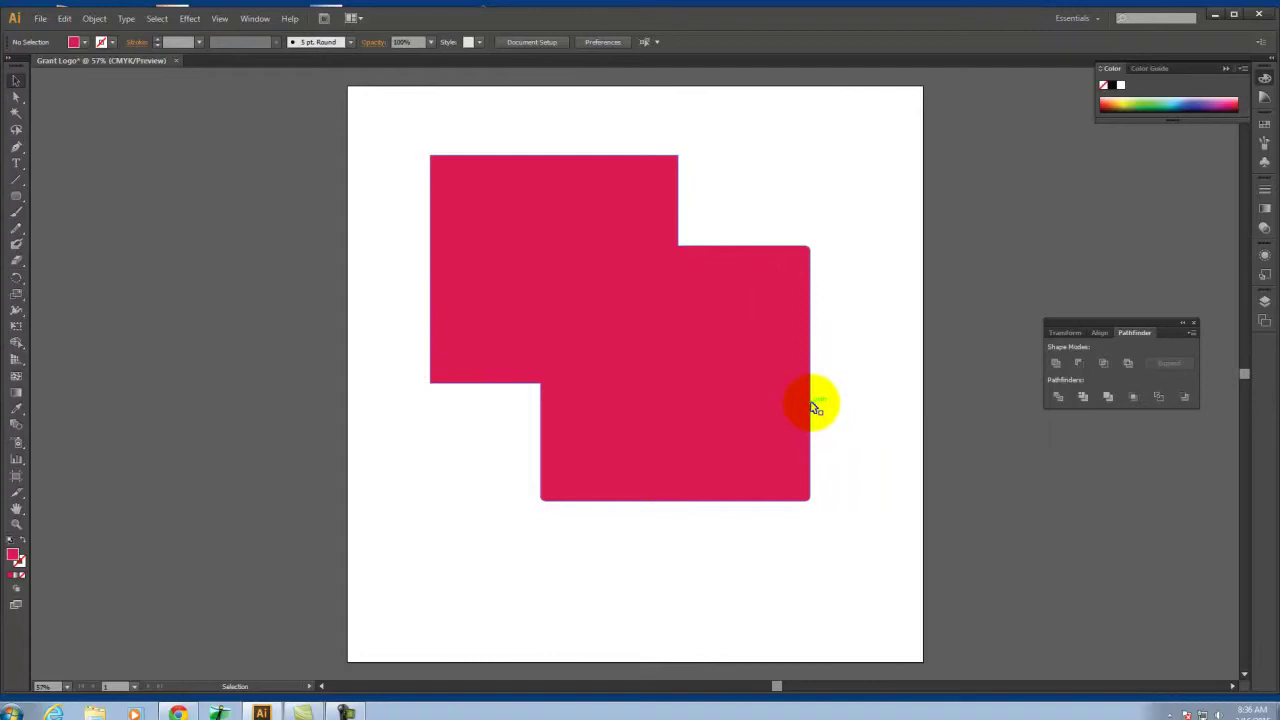
key("ctrl+z")
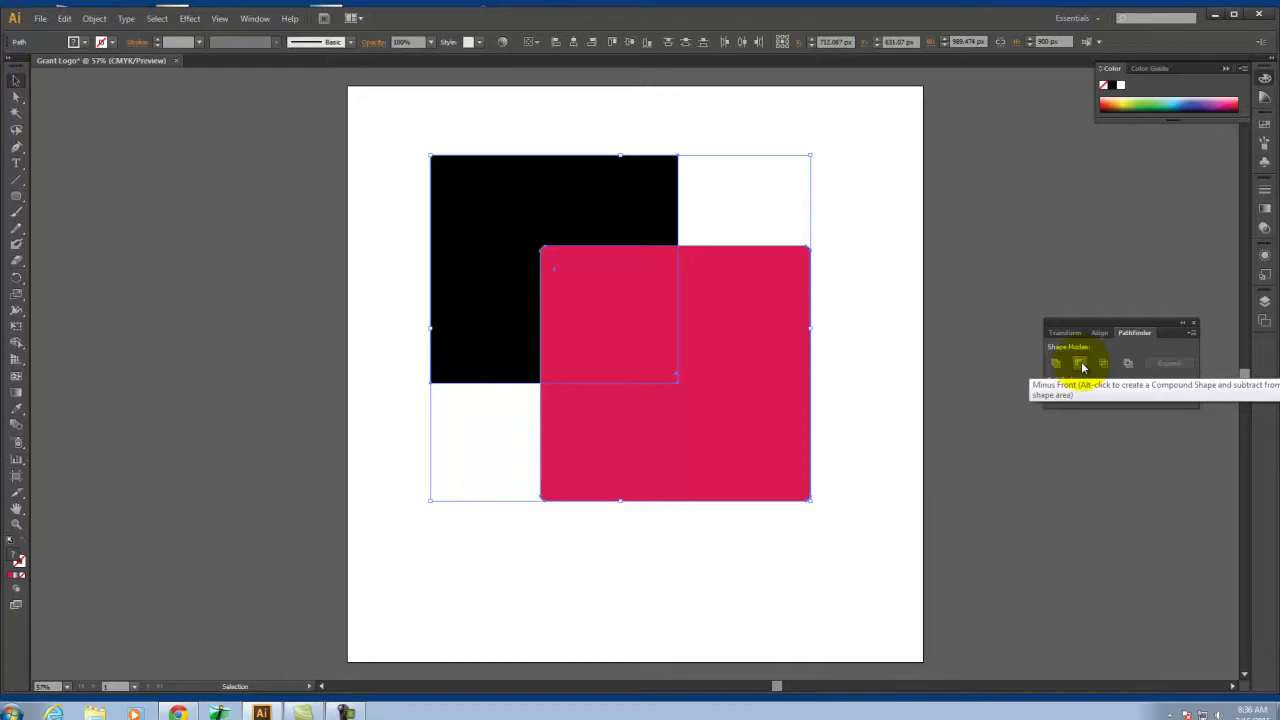
Try Minus Front to cut the crimson square from the black one, then undo it
left_click(1080, 364)
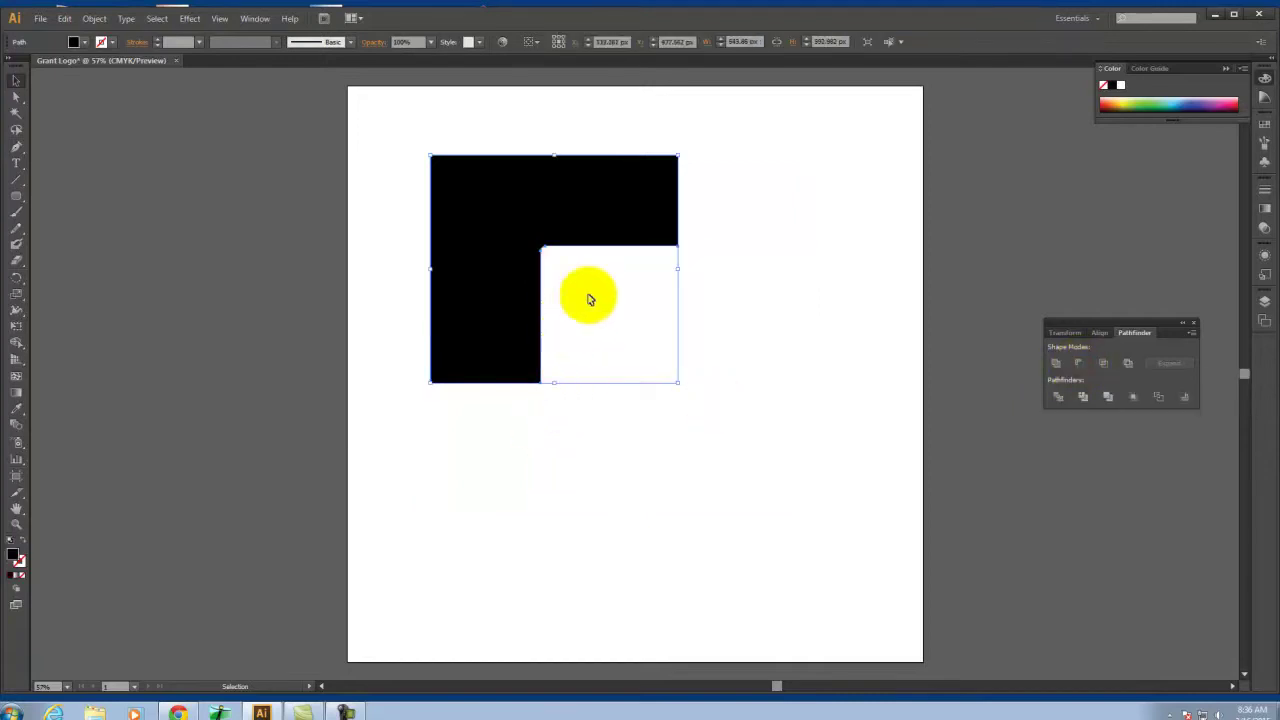
left_click(749, 243)
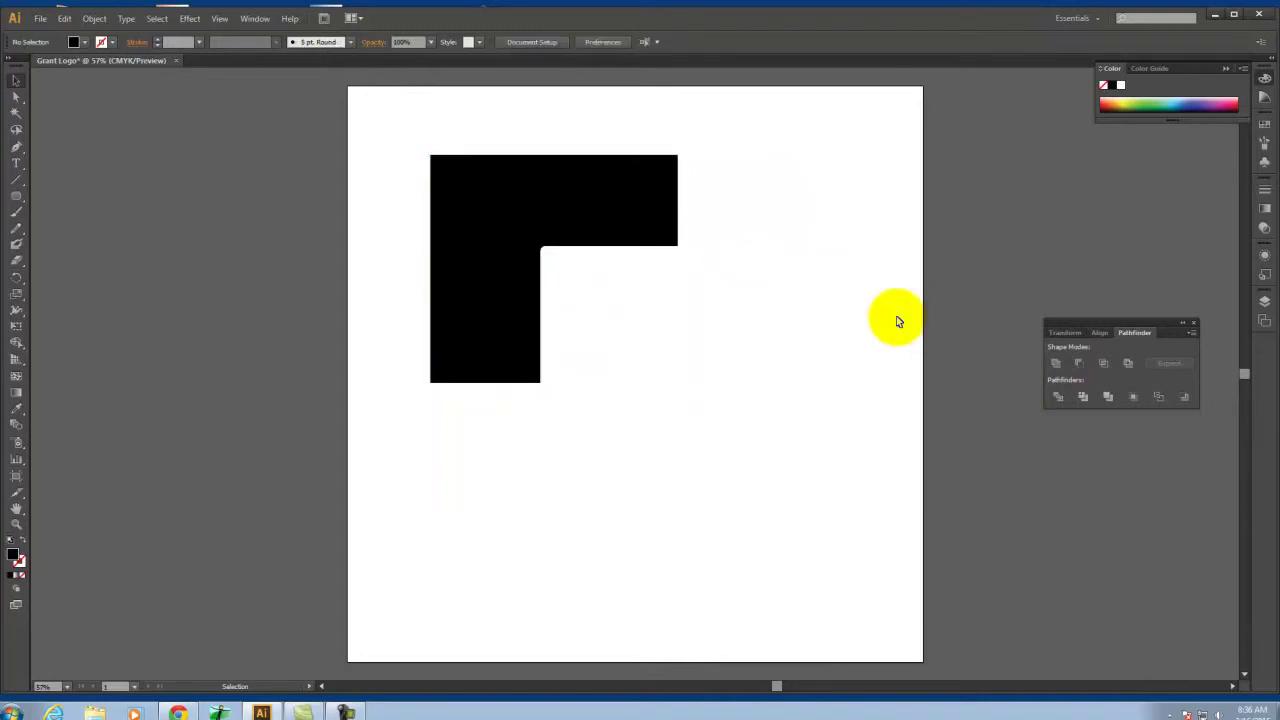
key("ctrl+z")
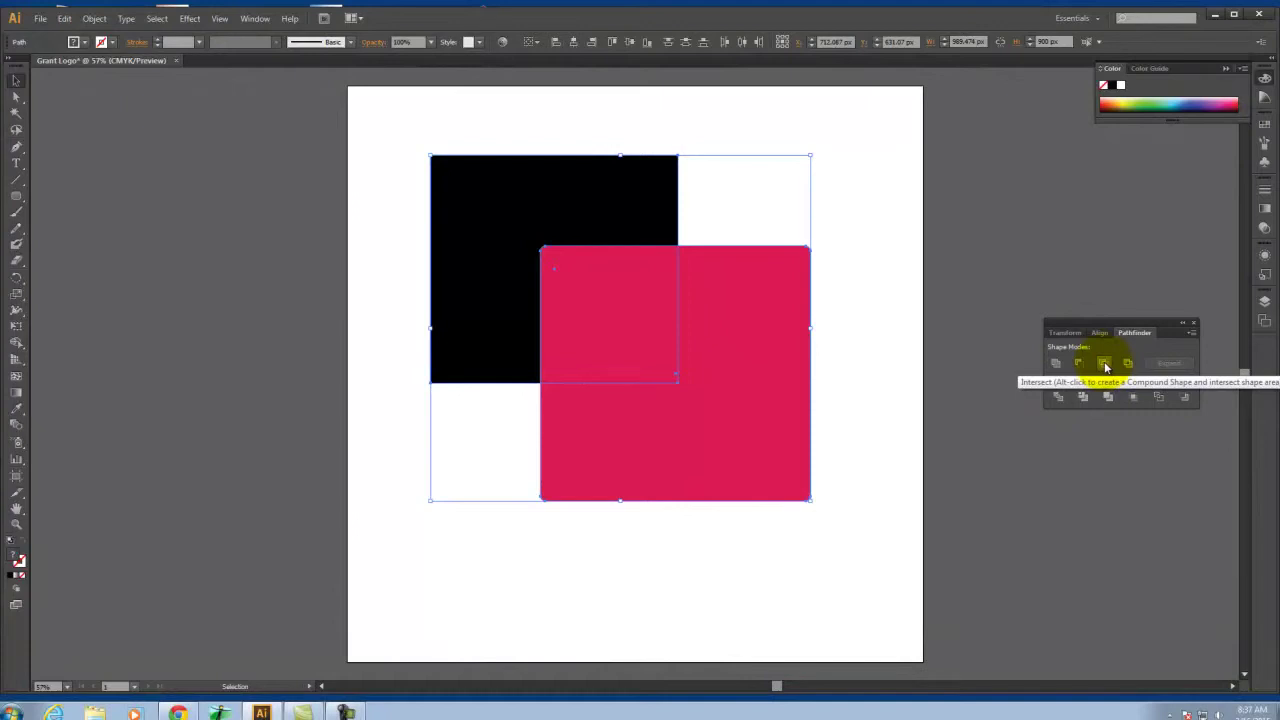
left_click(1105, 365)
left_click(831, 341)
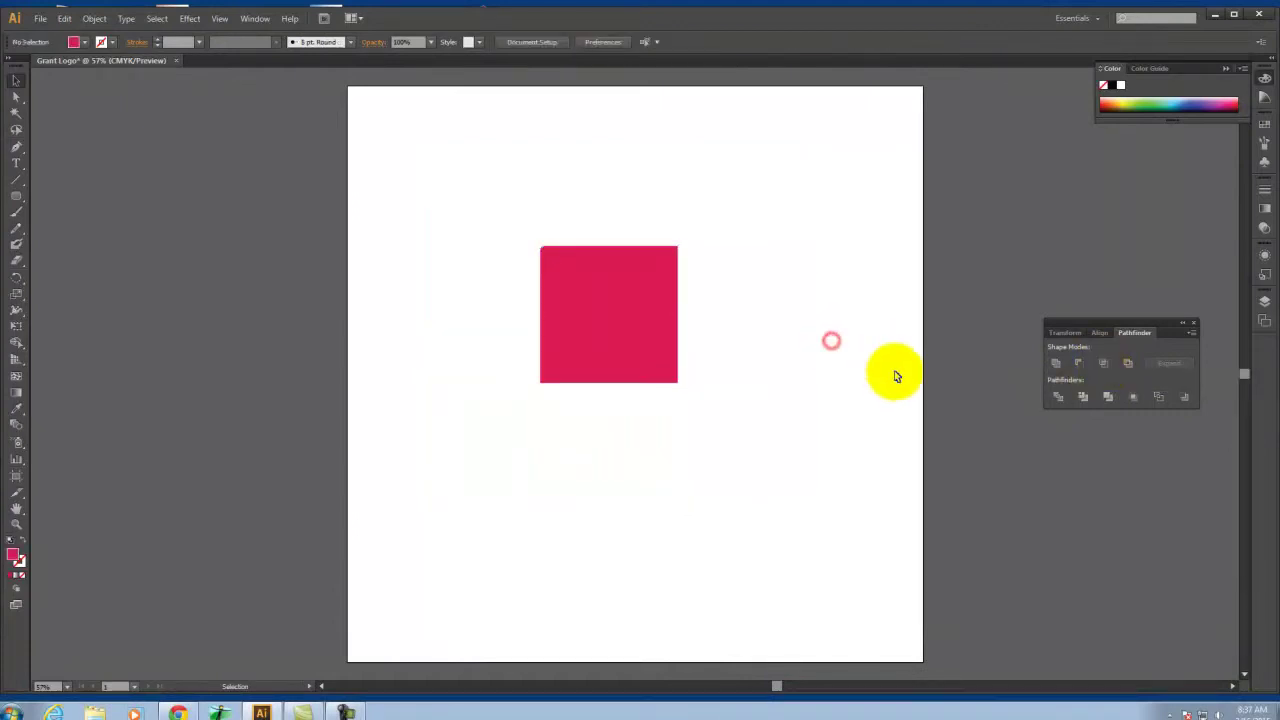
left_click(594, 294)
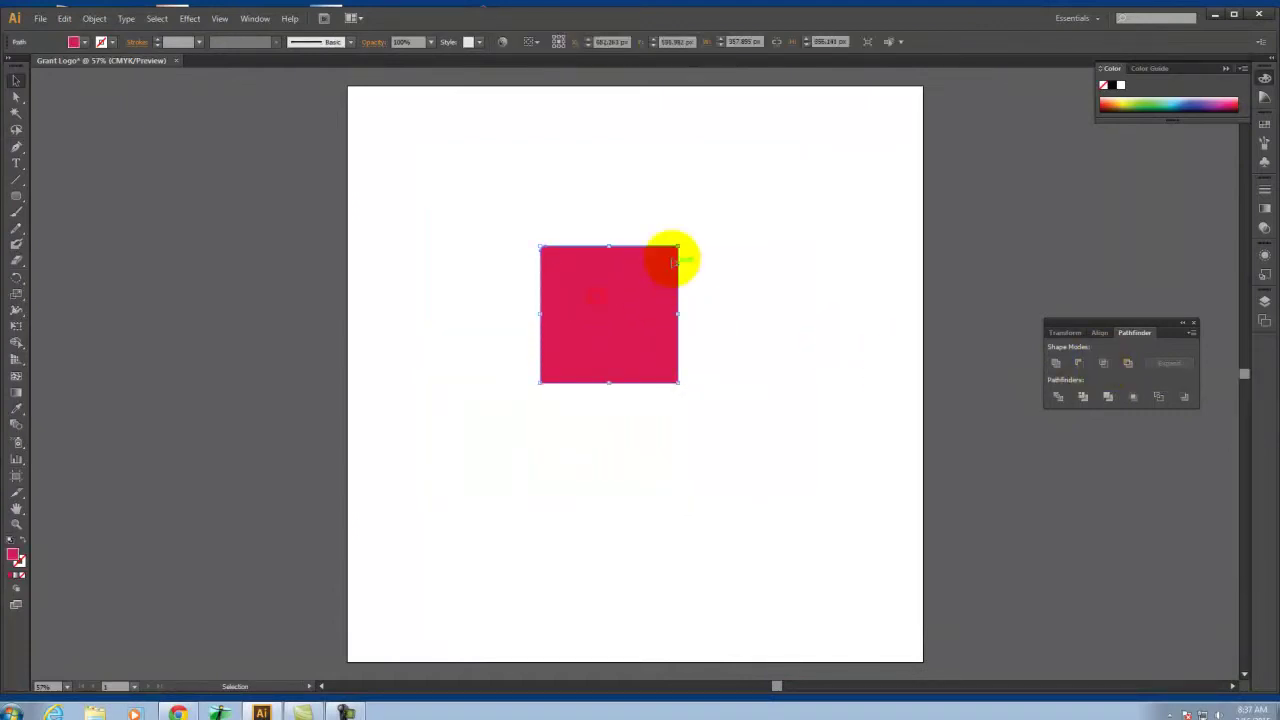
key("ctrl+z")
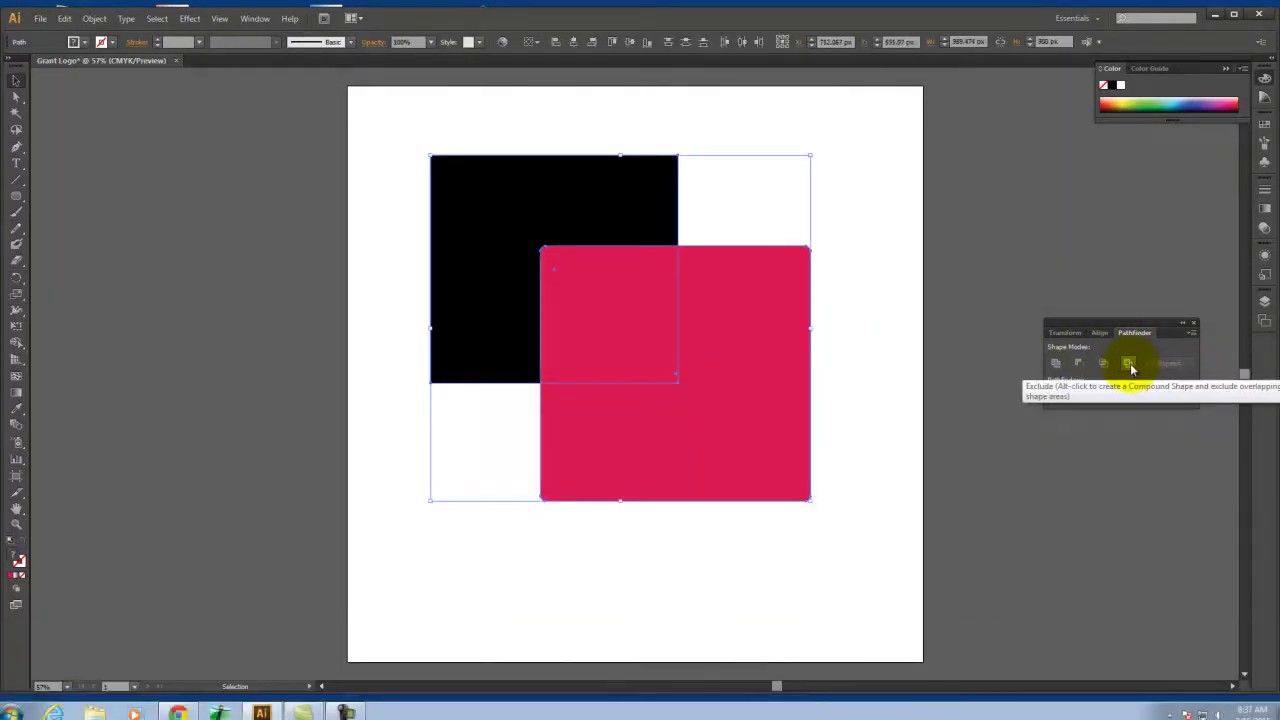
left_click(1129, 364)
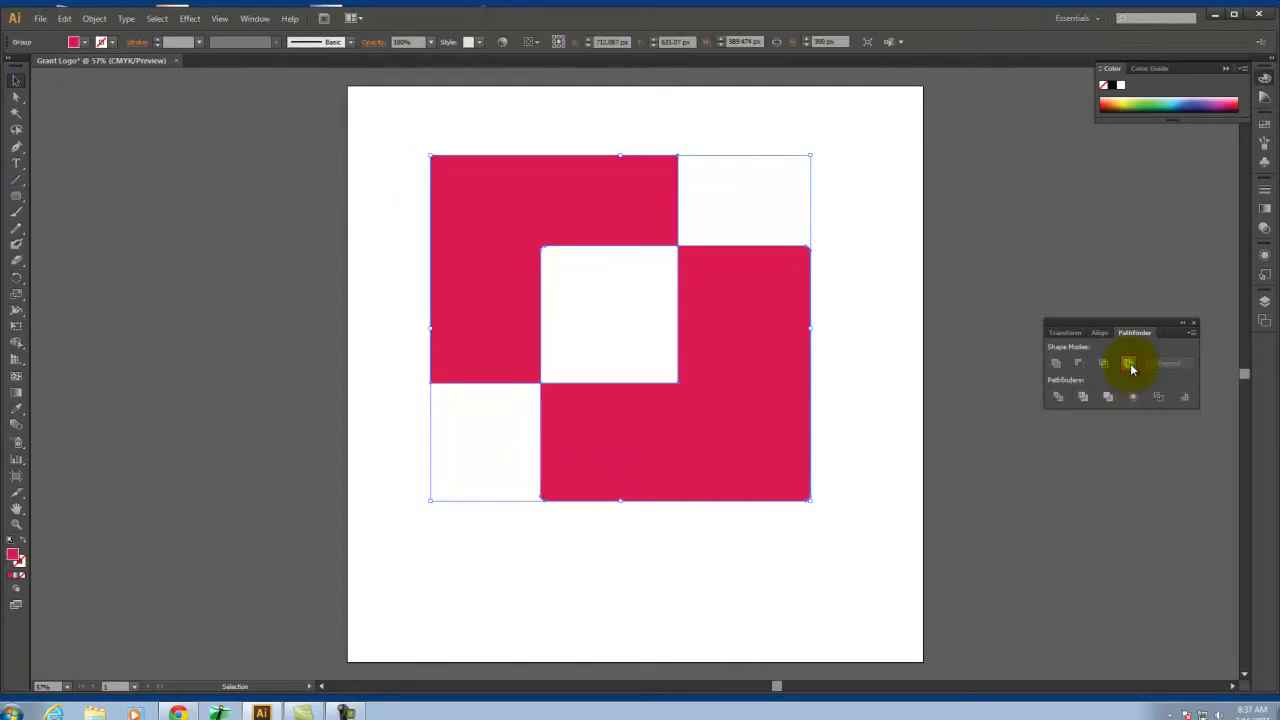
left_click(896, 254)
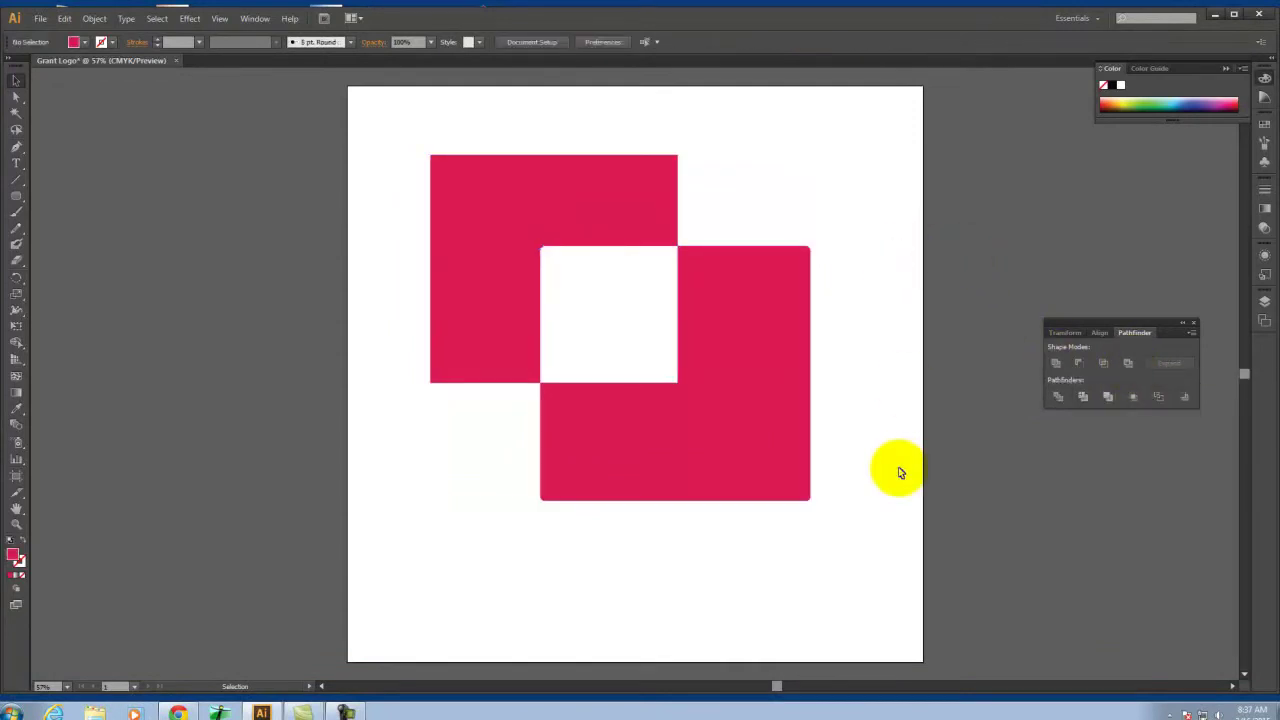
left_click(708, 435)
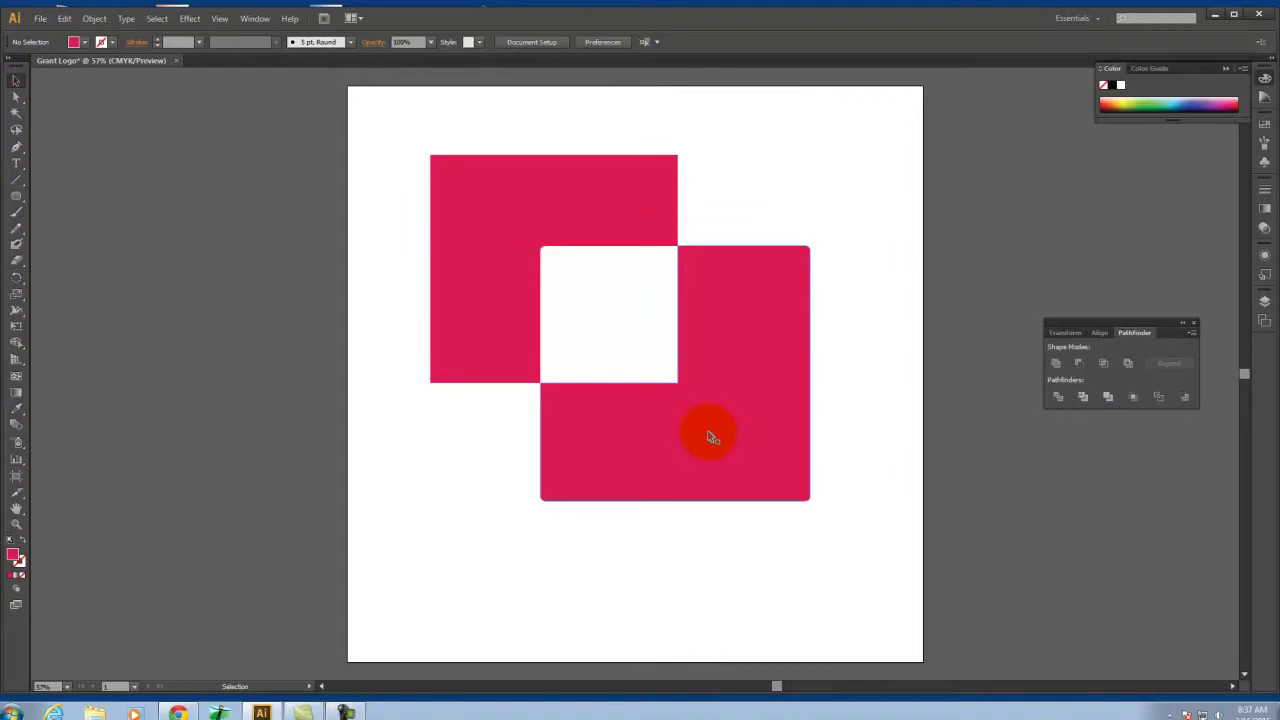
key("ctrl+z")
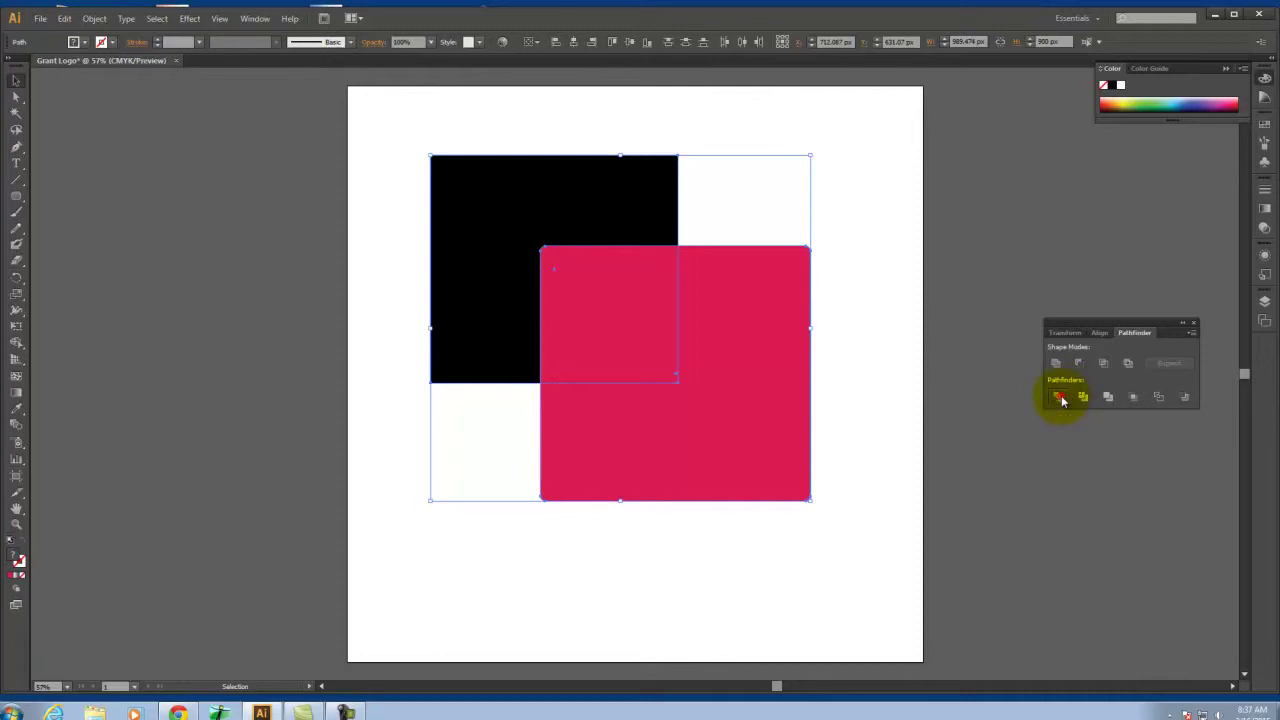
Divide the squares, pull the pink pieces apart, then undo back
left_click(1060, 398)
left_click(1042, 232)
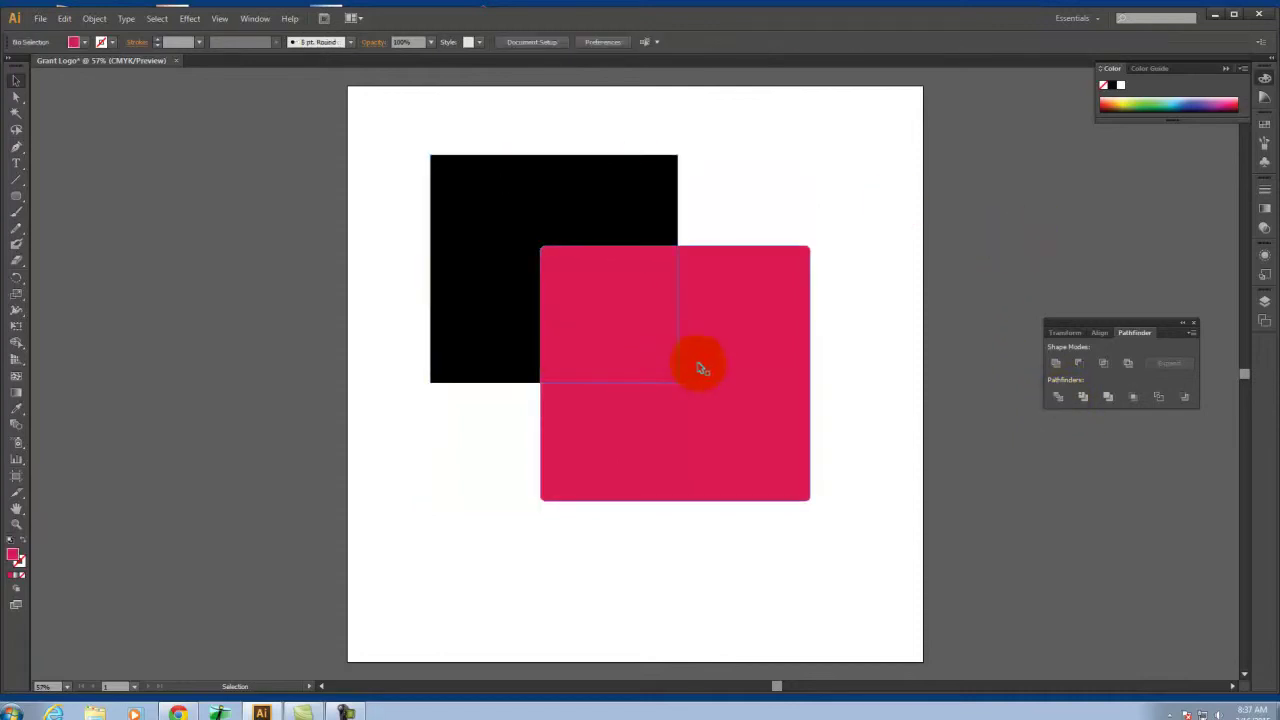
left_click(777, 374)
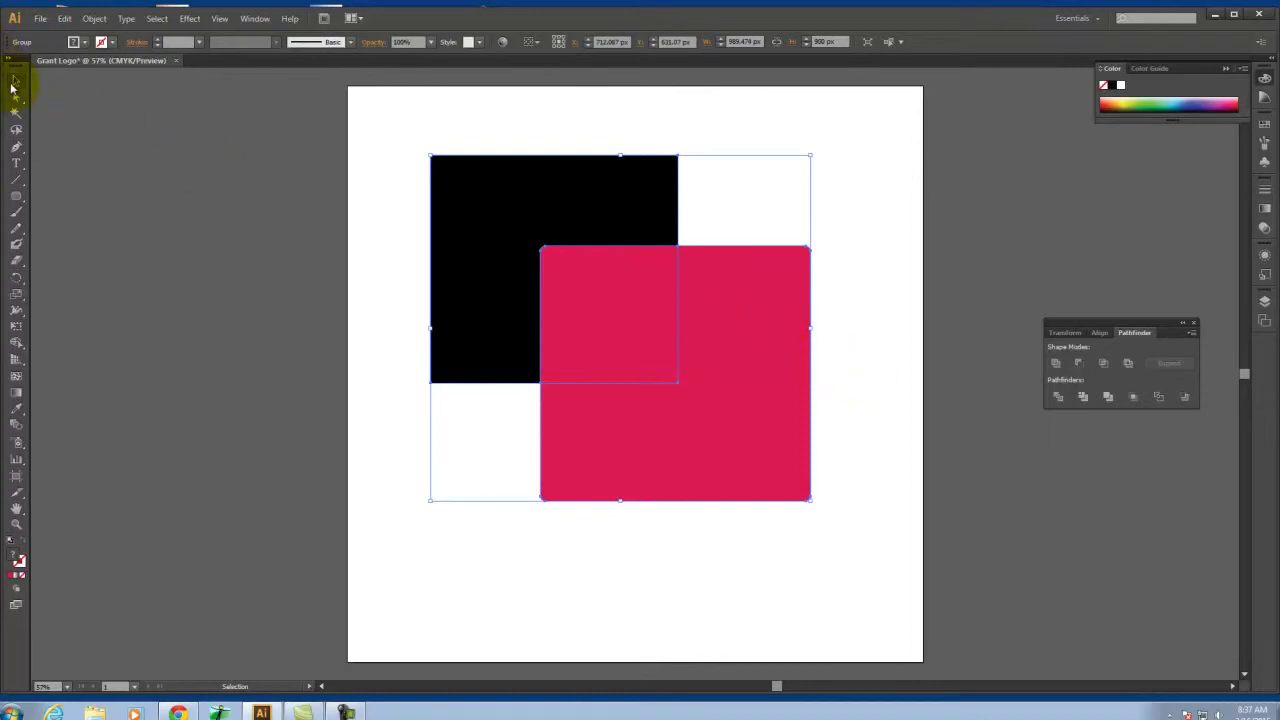
left_click(16, 95)
left_click(806, 298)
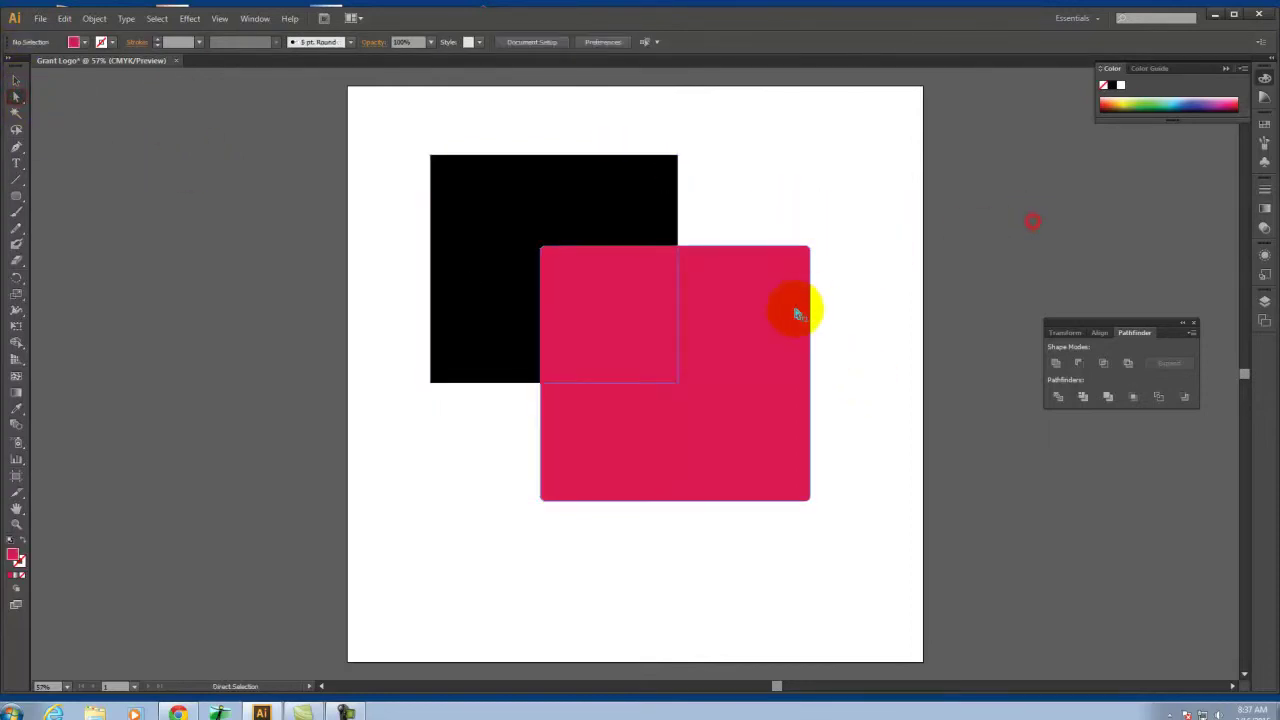
left_click_drag(762, 321, 782, 344)
left_click_drag(634, 306, 641, 315)
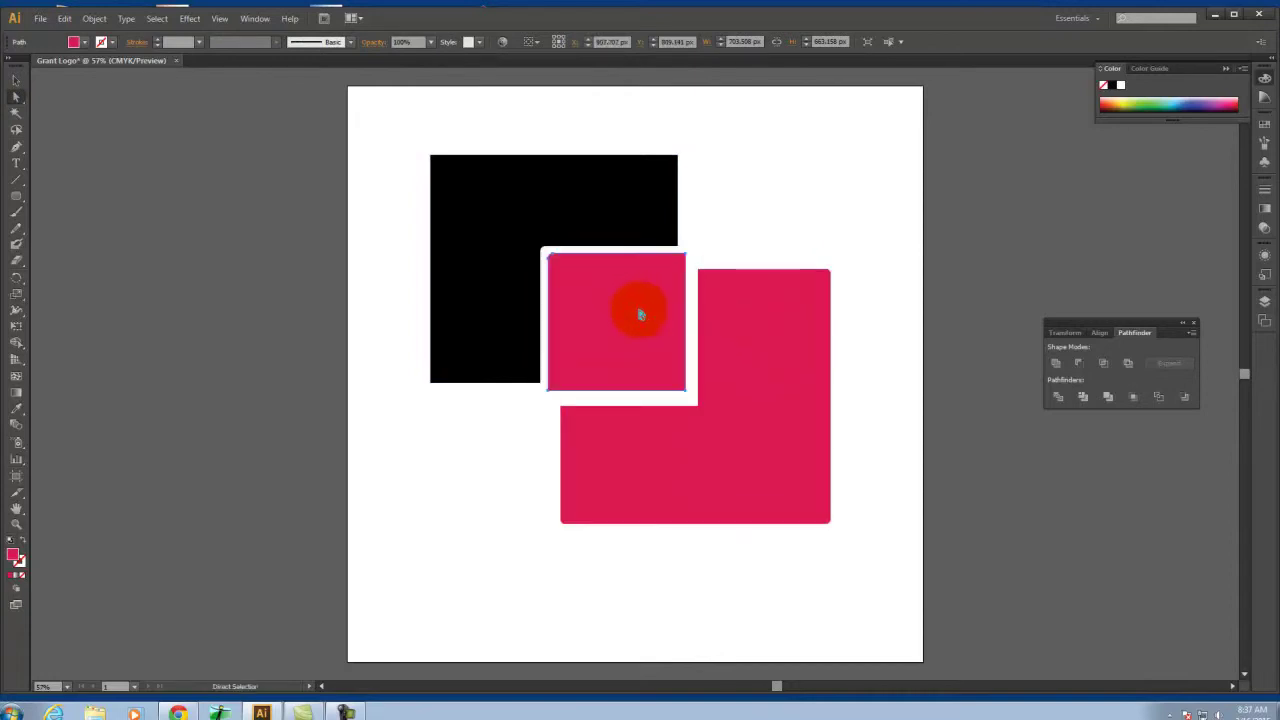
left_click(1036, 209)
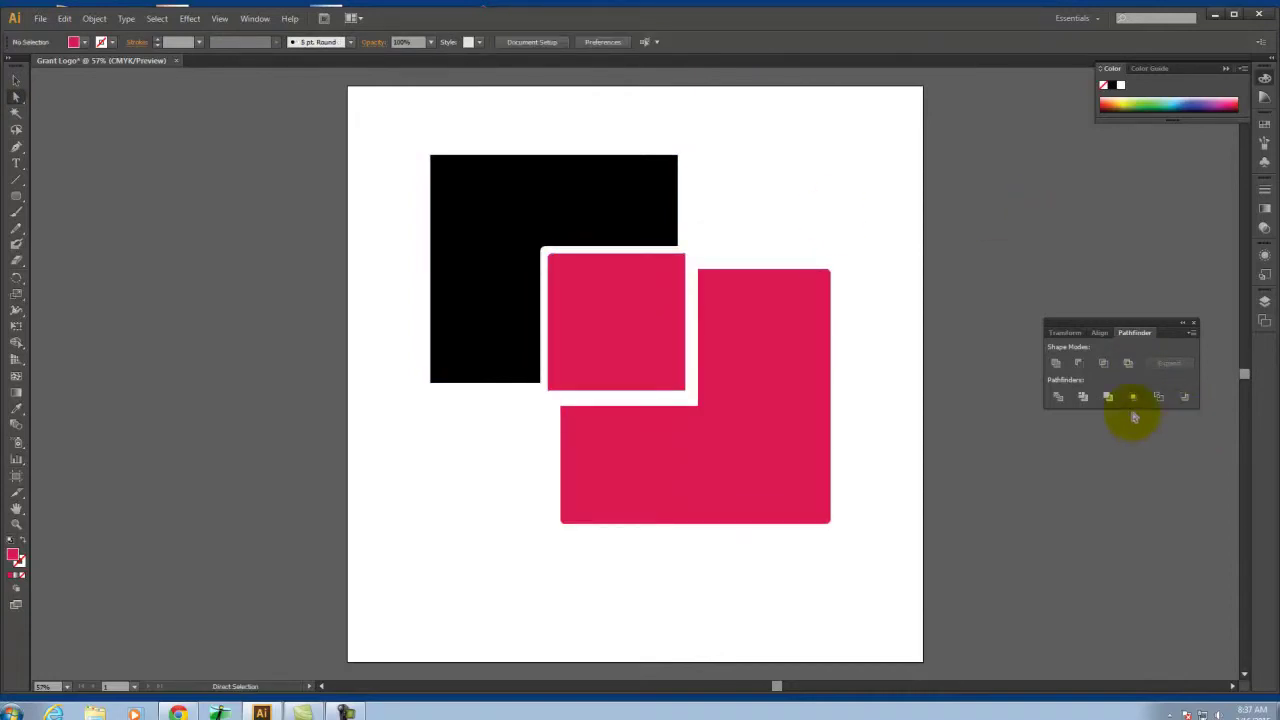
key("ctrl+z")
key("ctrl+z")
key("ctrl+z")
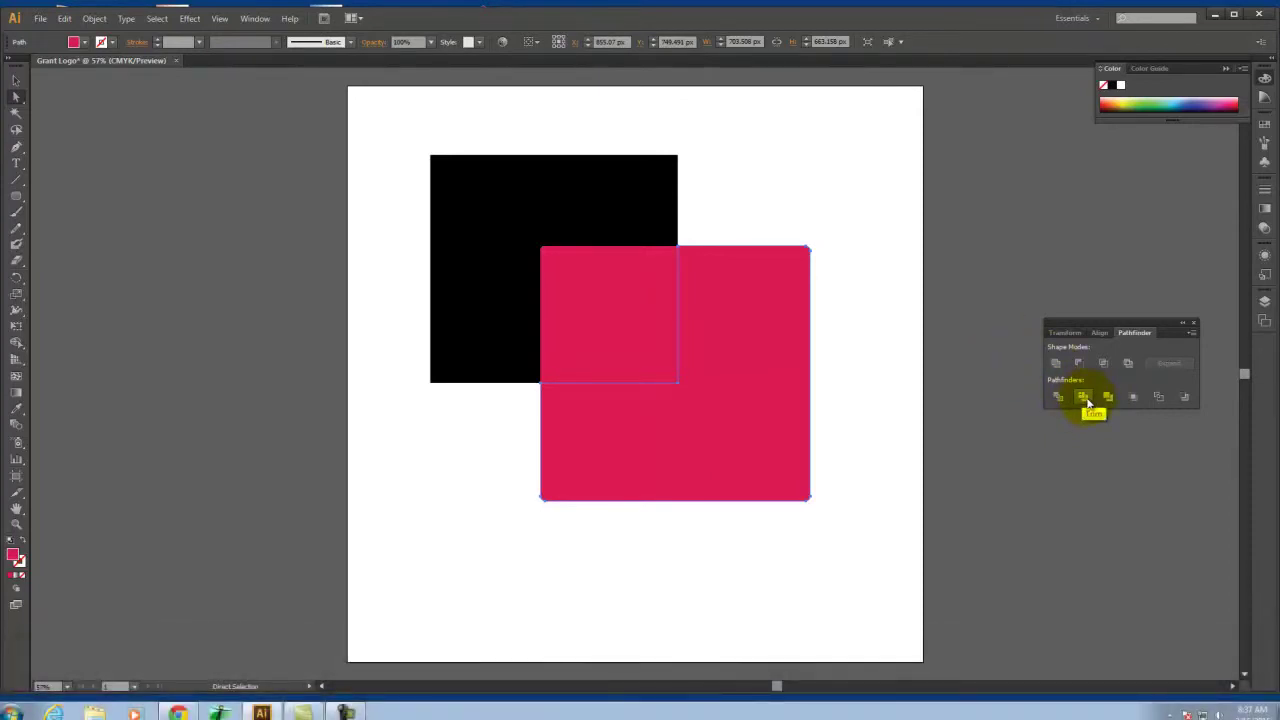
key("ctrl+z")
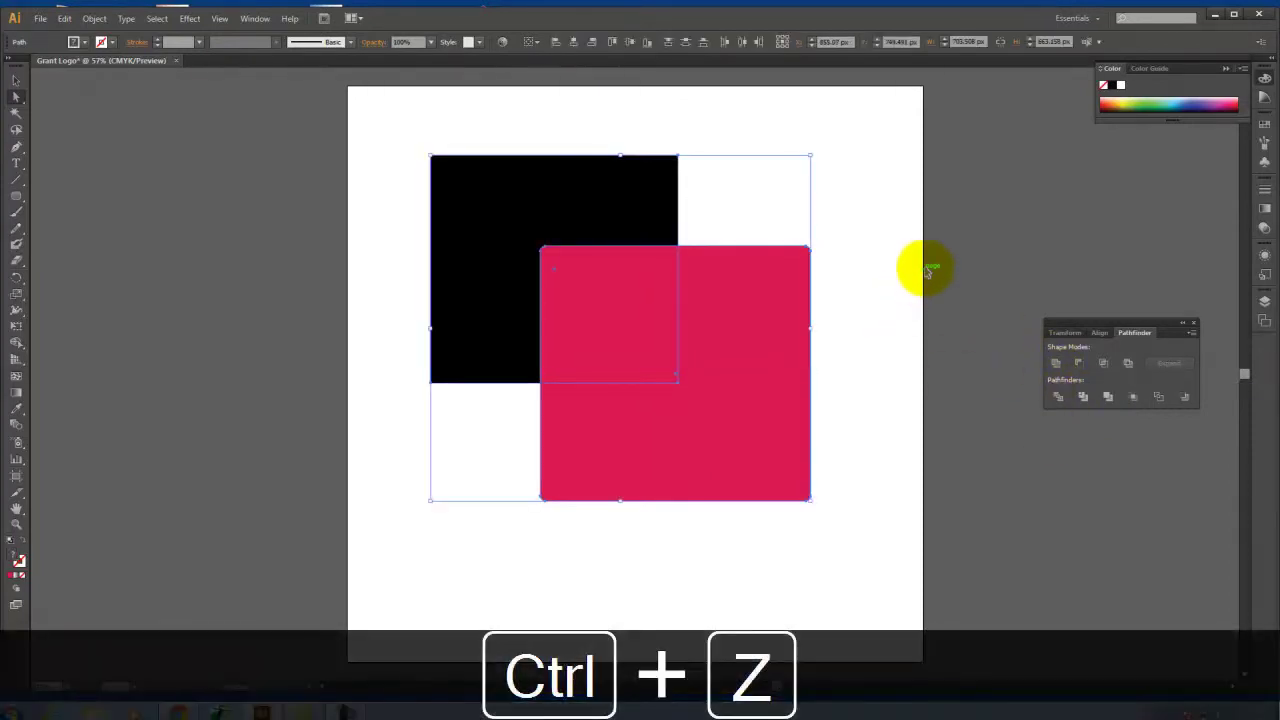
key("ctrl+z")
key("ctrl+z")
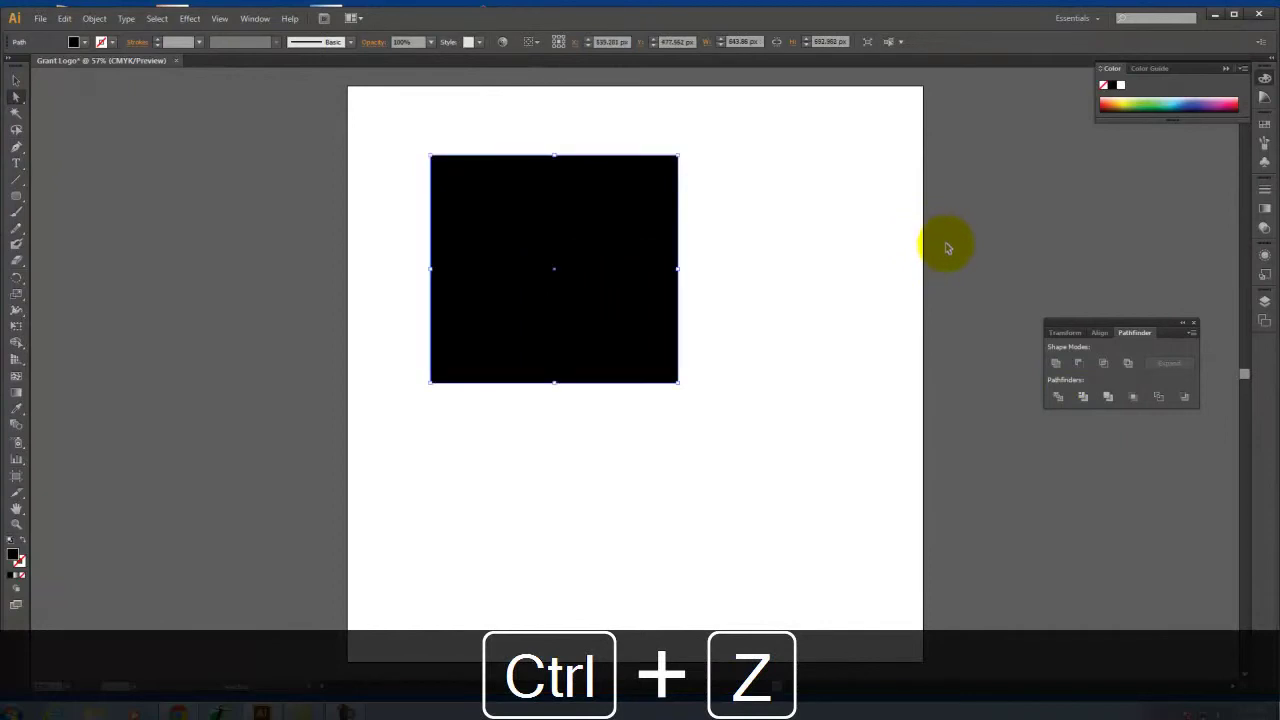
Redo to restore the crimson square, divide again, move the pink piece, and undo the move
left_click(64, 19)
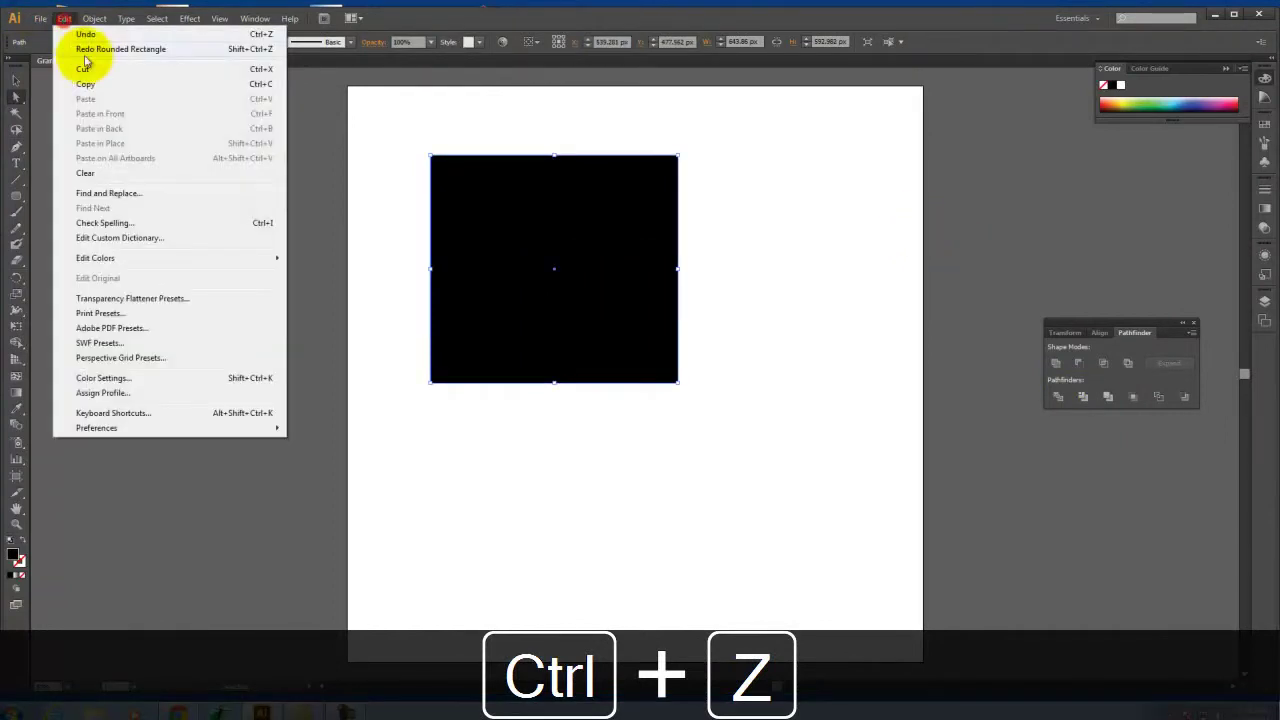
left_click(88, 49)
left_click(64, 19)
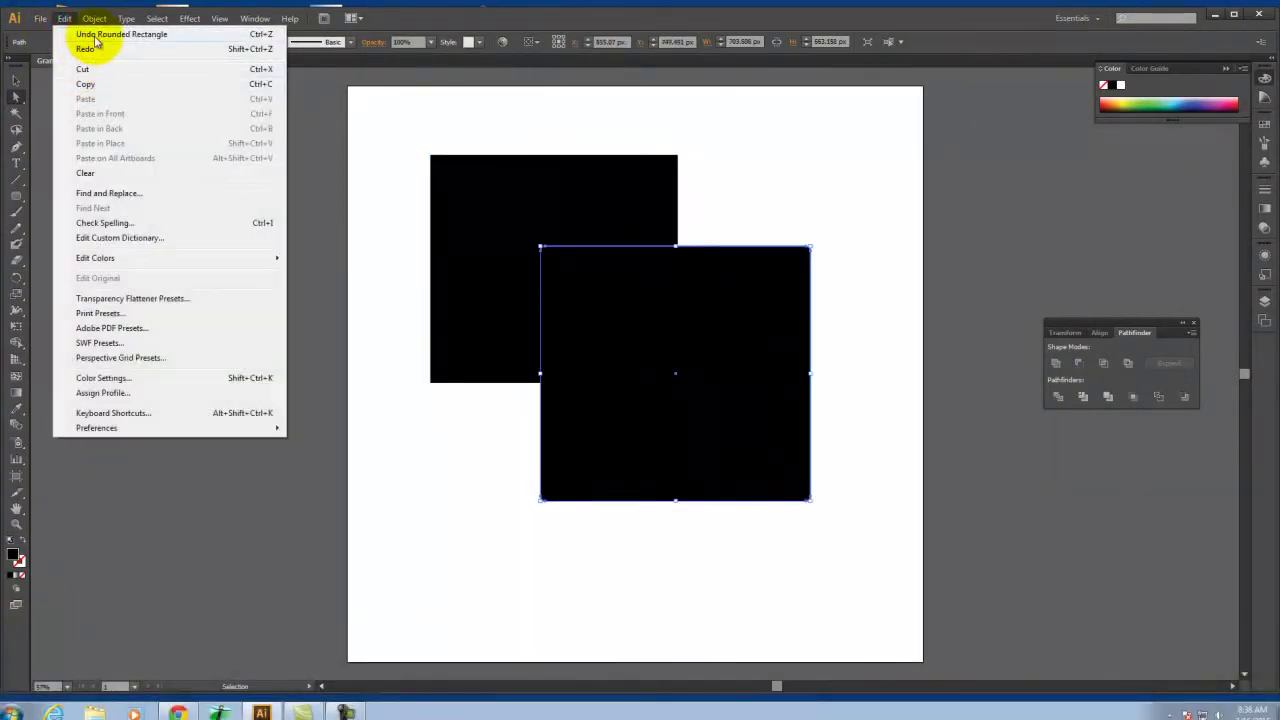
left_click(86, 49)
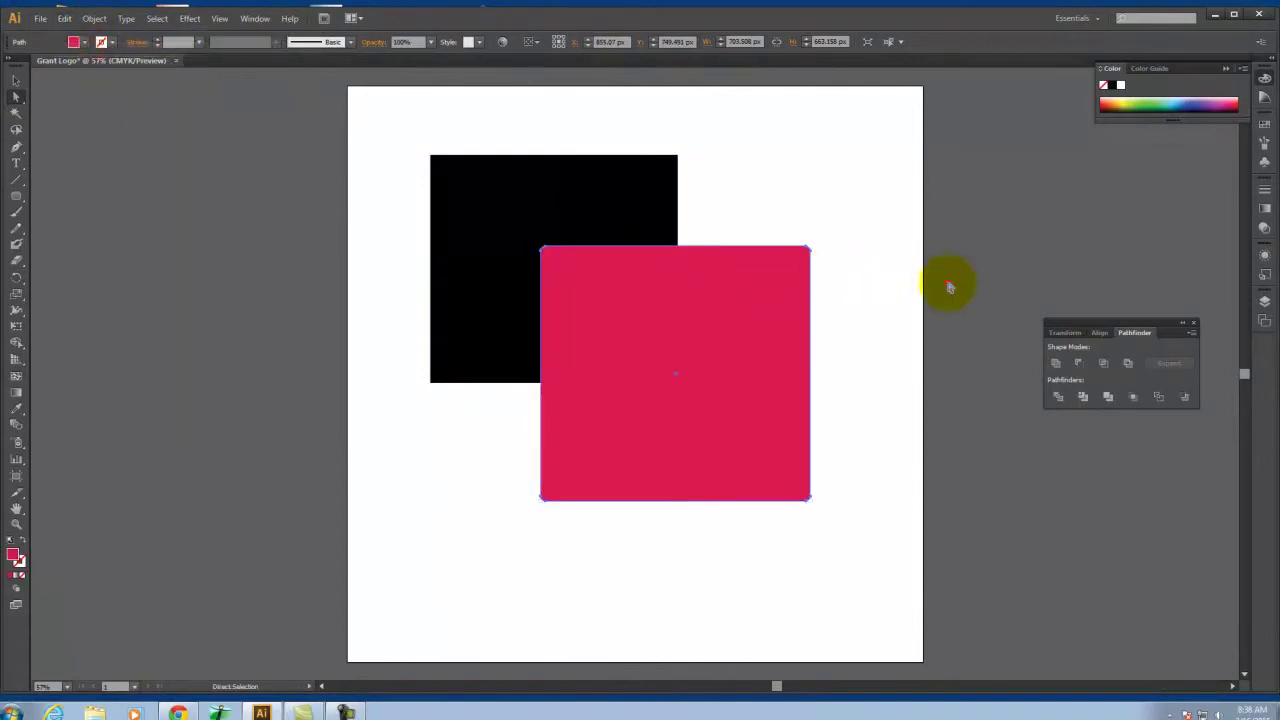
left_click_drag(900, 158, 650, 330)
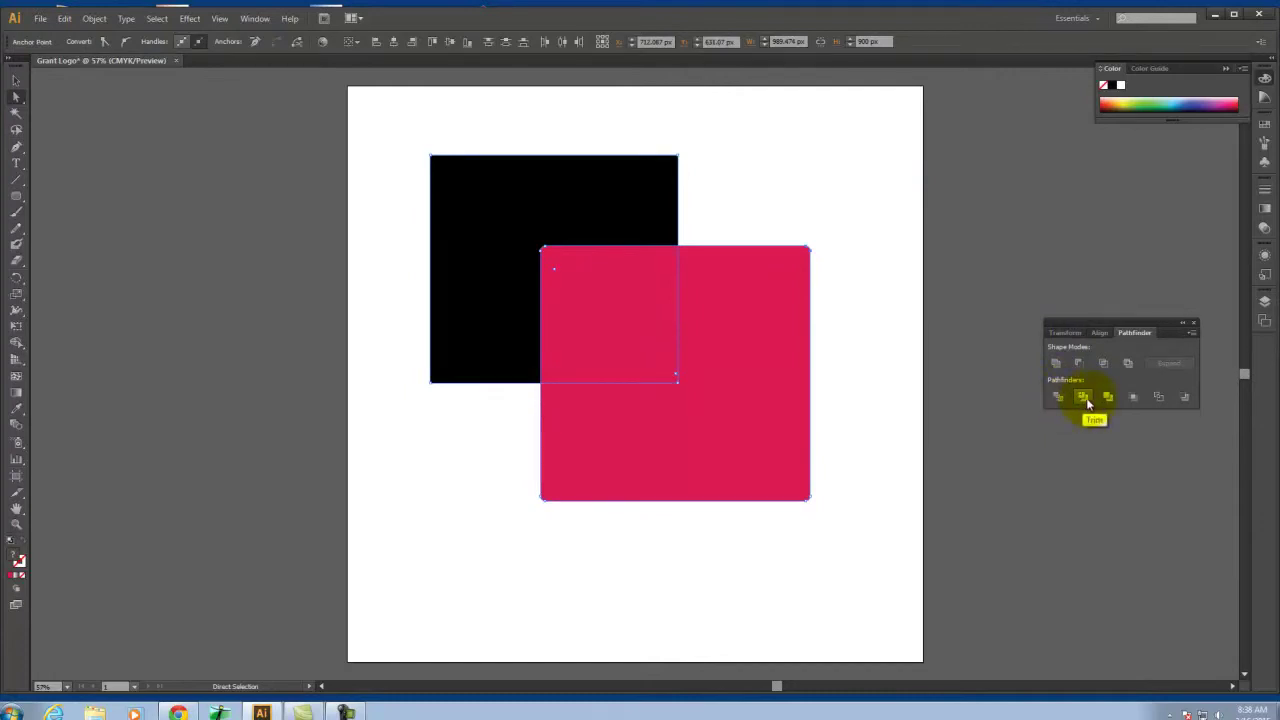
left_click(1085, 397)
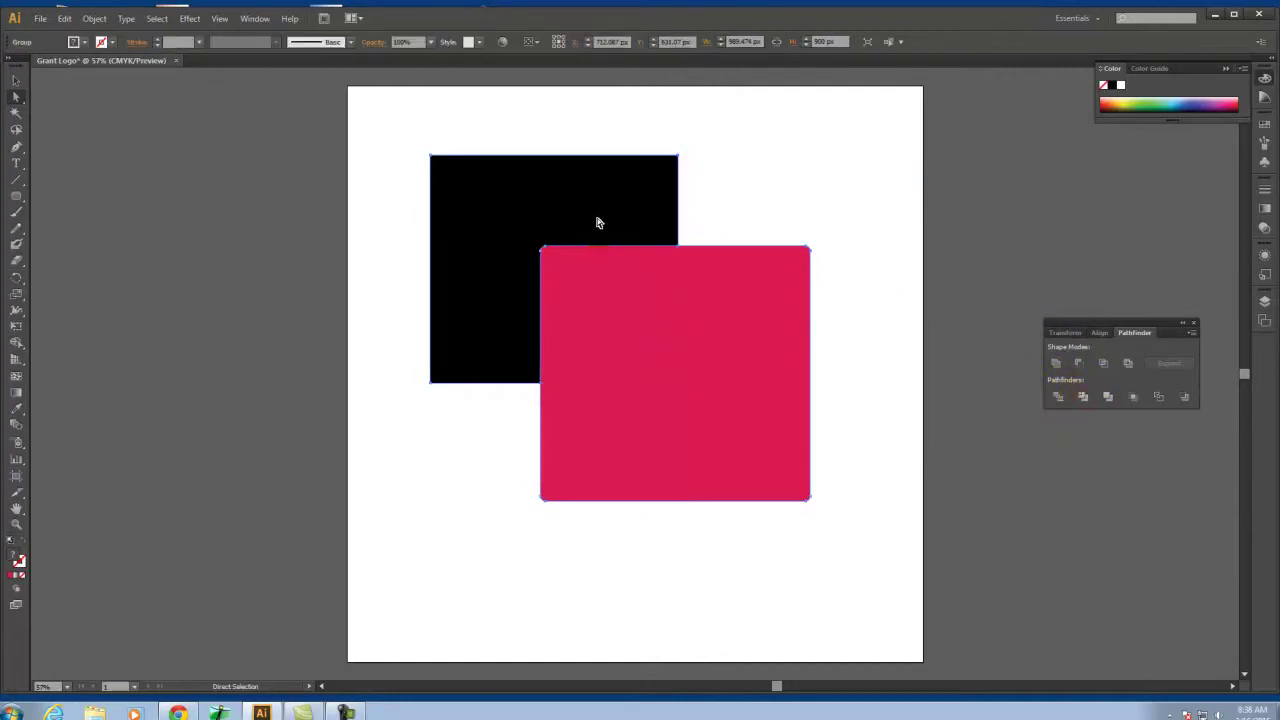
left_click(741, 319)
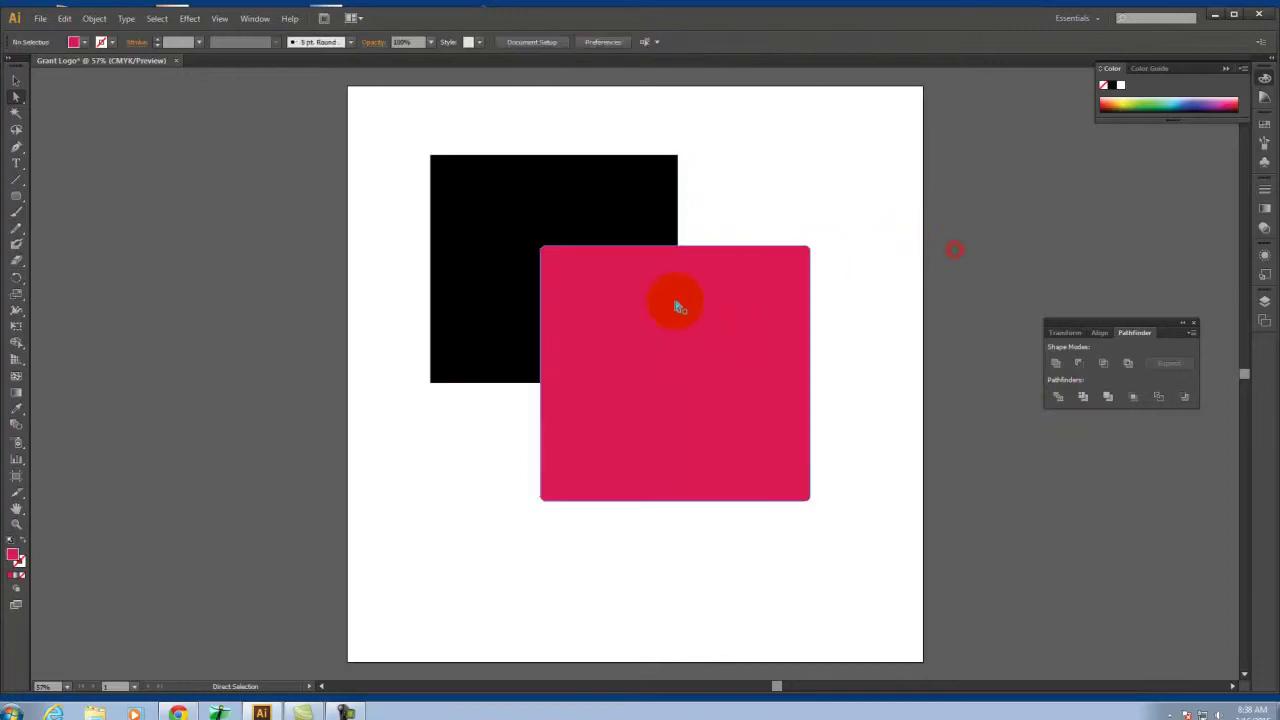
left_click_drag(660, 329, 700, 368)
left_click(569, 221)
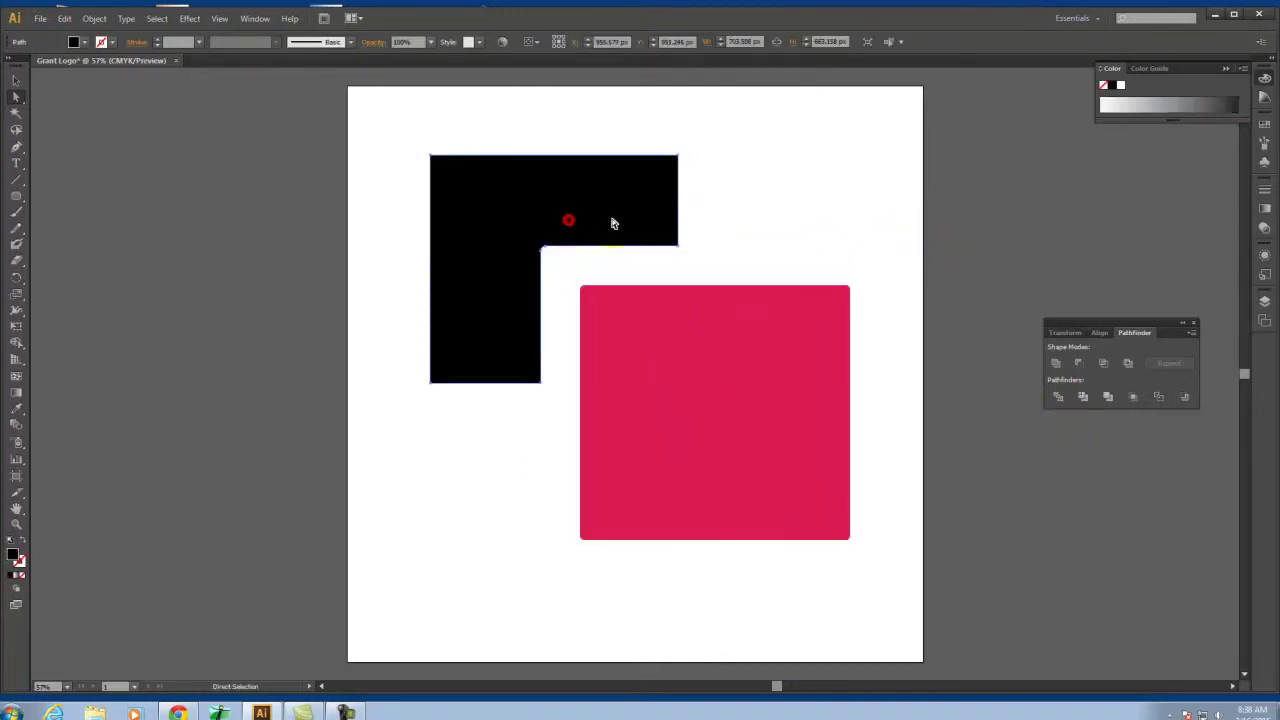
left_click(641, 408)
key("ctrl+z")
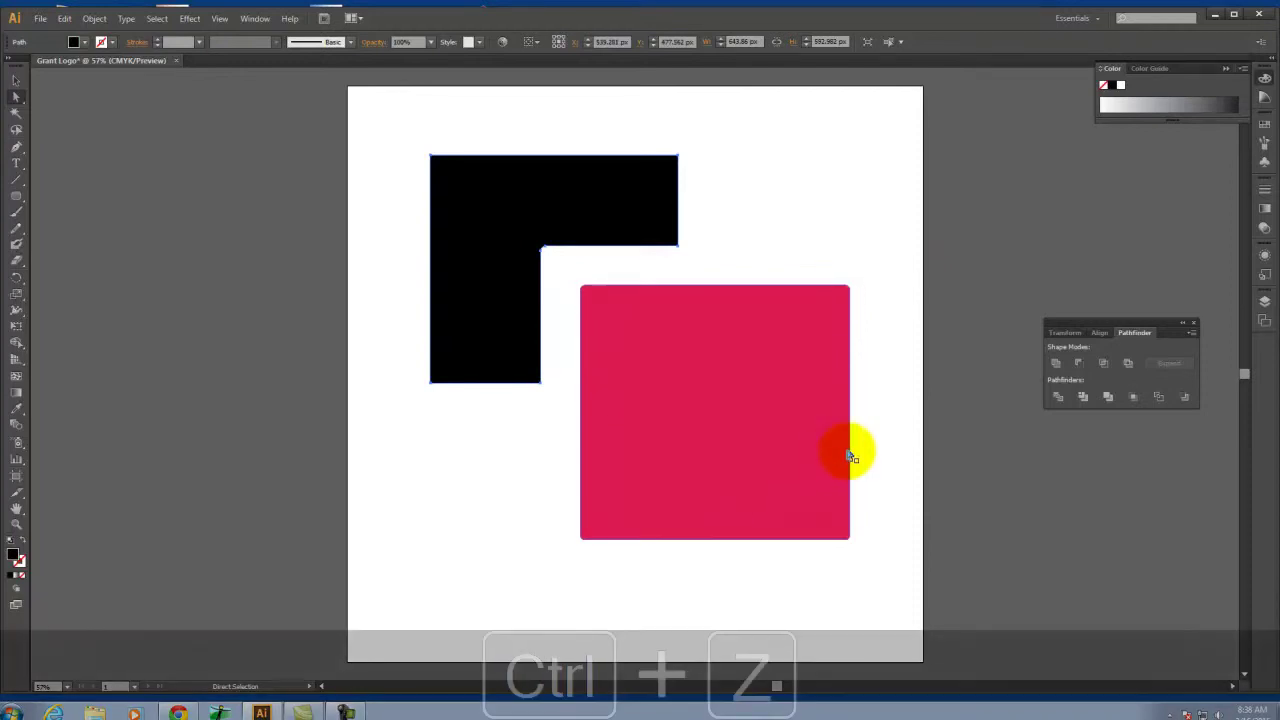
Undo and redo to restore the crimson fill on the front square
left_click(1066, 495)
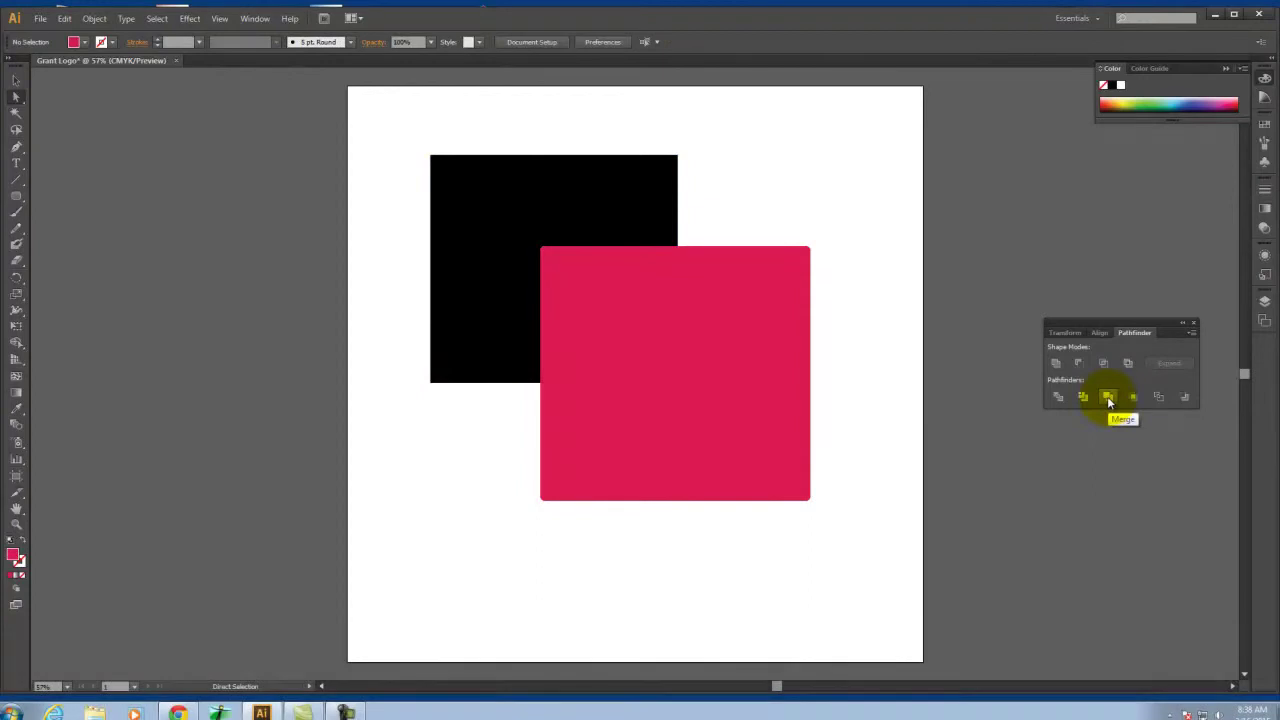
left_click(1045, 172)
left_click_drag(1045, 172, 566, 348)
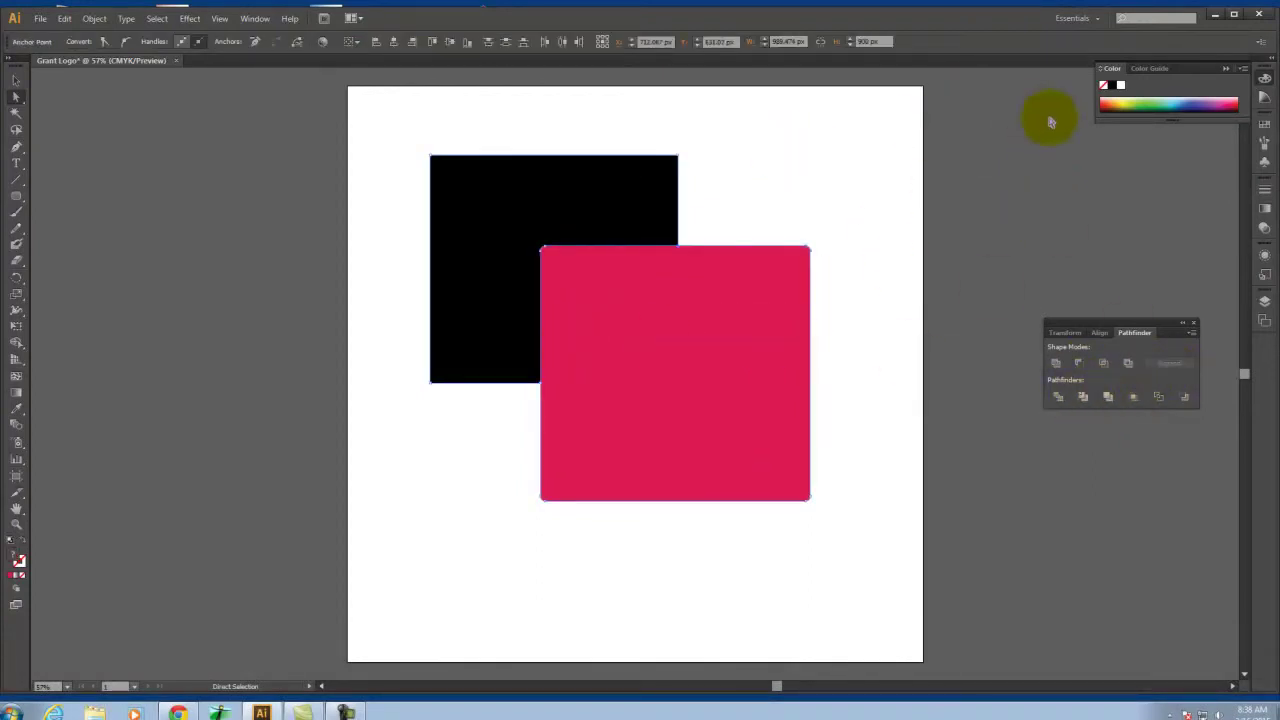
left_click(1061, 130)
key("ctrl+z")
key("ctrl+z")
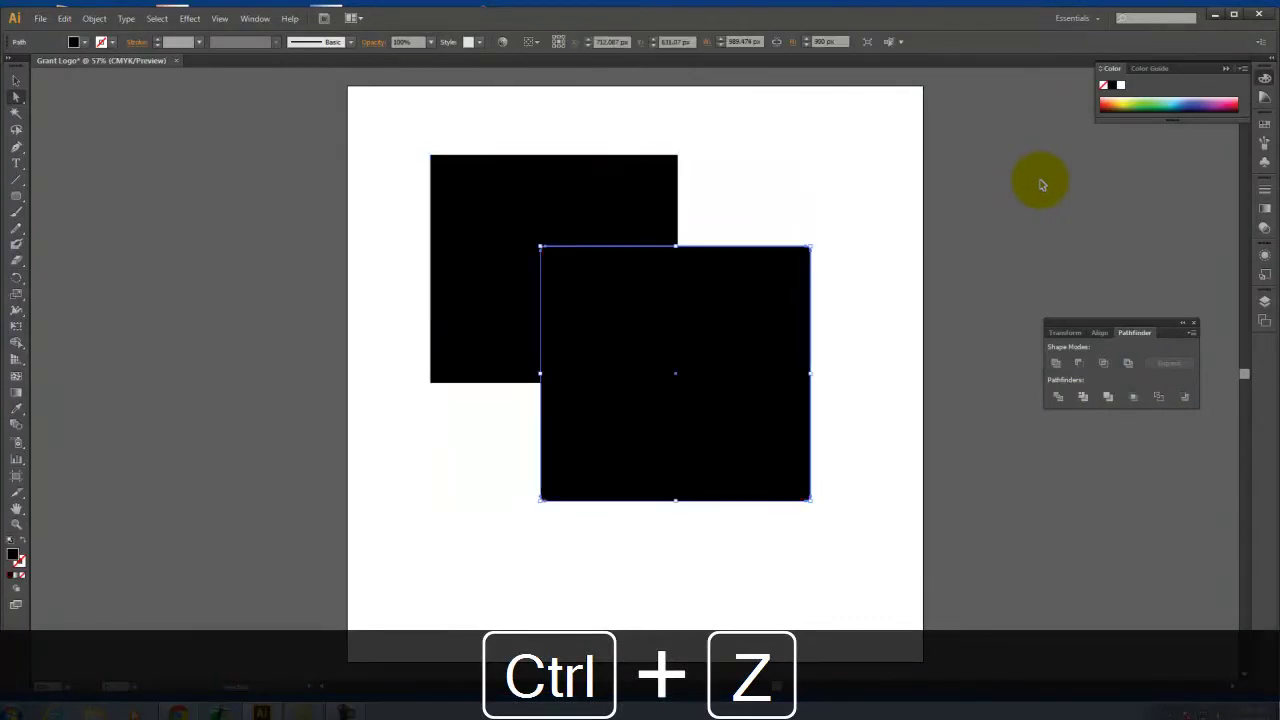
left_click(63, 18)
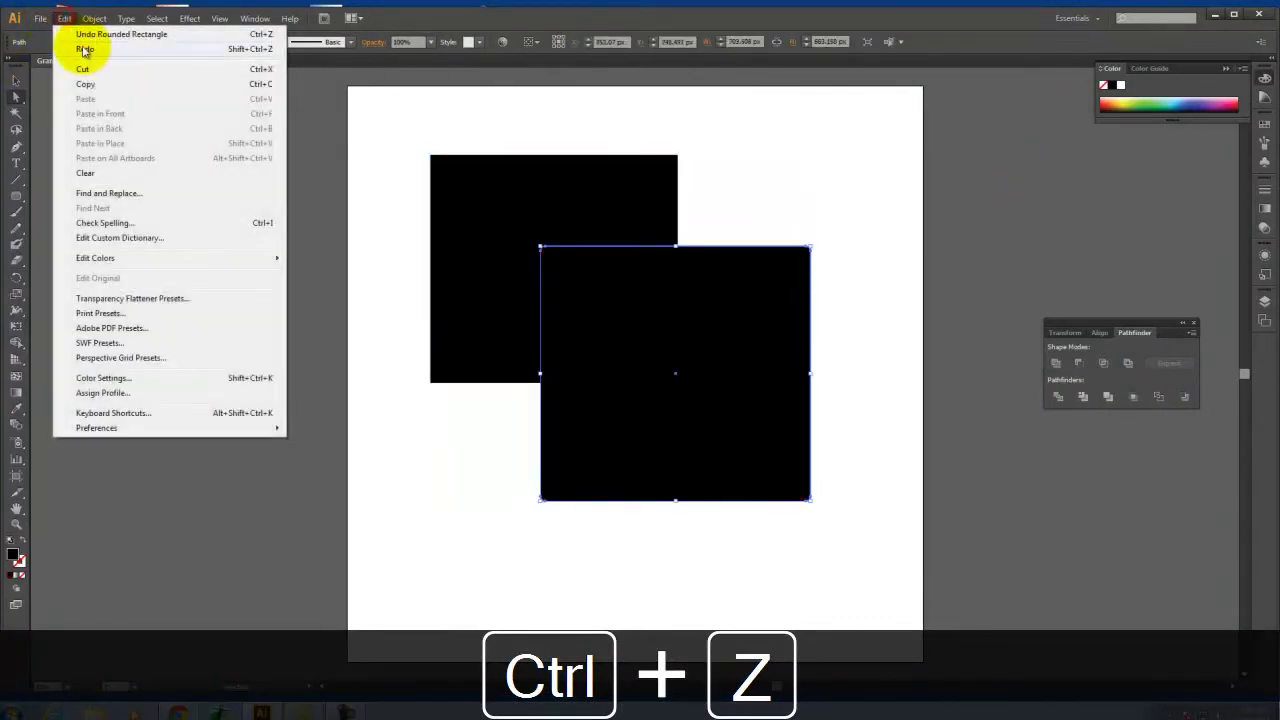
left_click(80, 46)
Apply another Pathfinder combine, shift the pink part, then undo back to two overlapping squares
left_click_drag(977, 166, 543, 358)
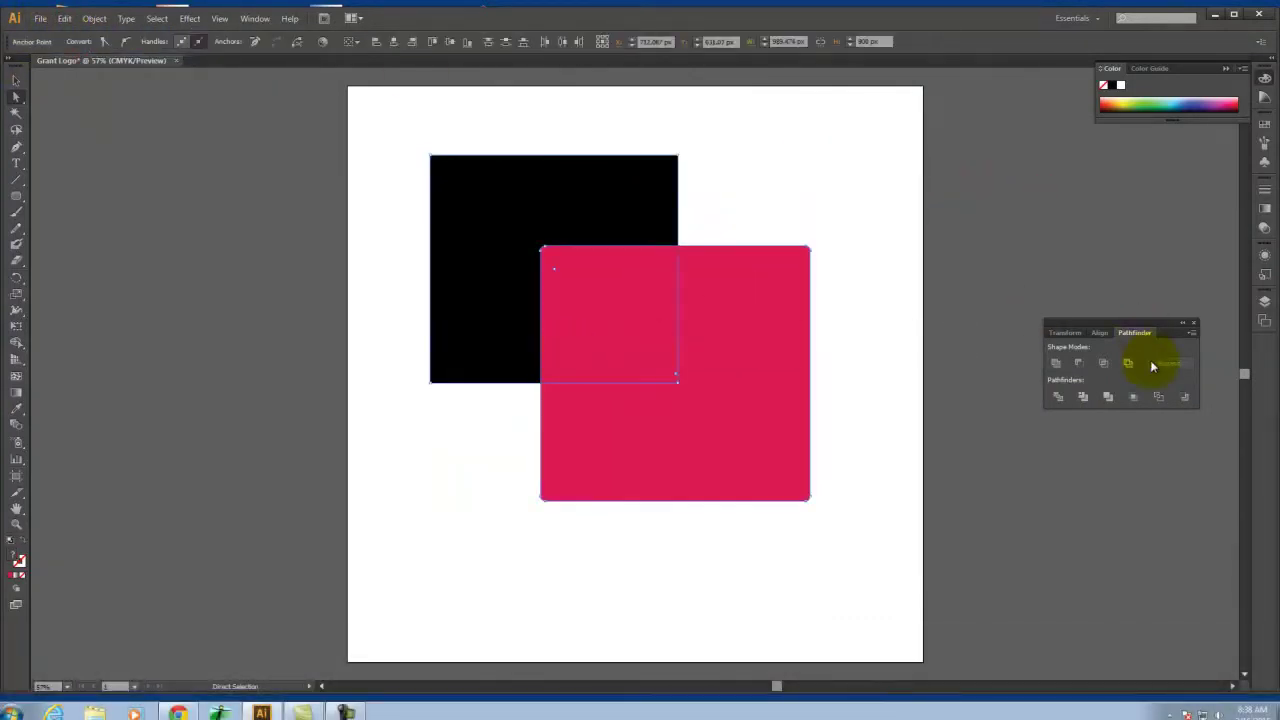
left_click(1108, 398)
left_click(1037, 194)
left_click(556, 216)
left_click_drag(604, 254, 664, 356)
key("ctrl+z")
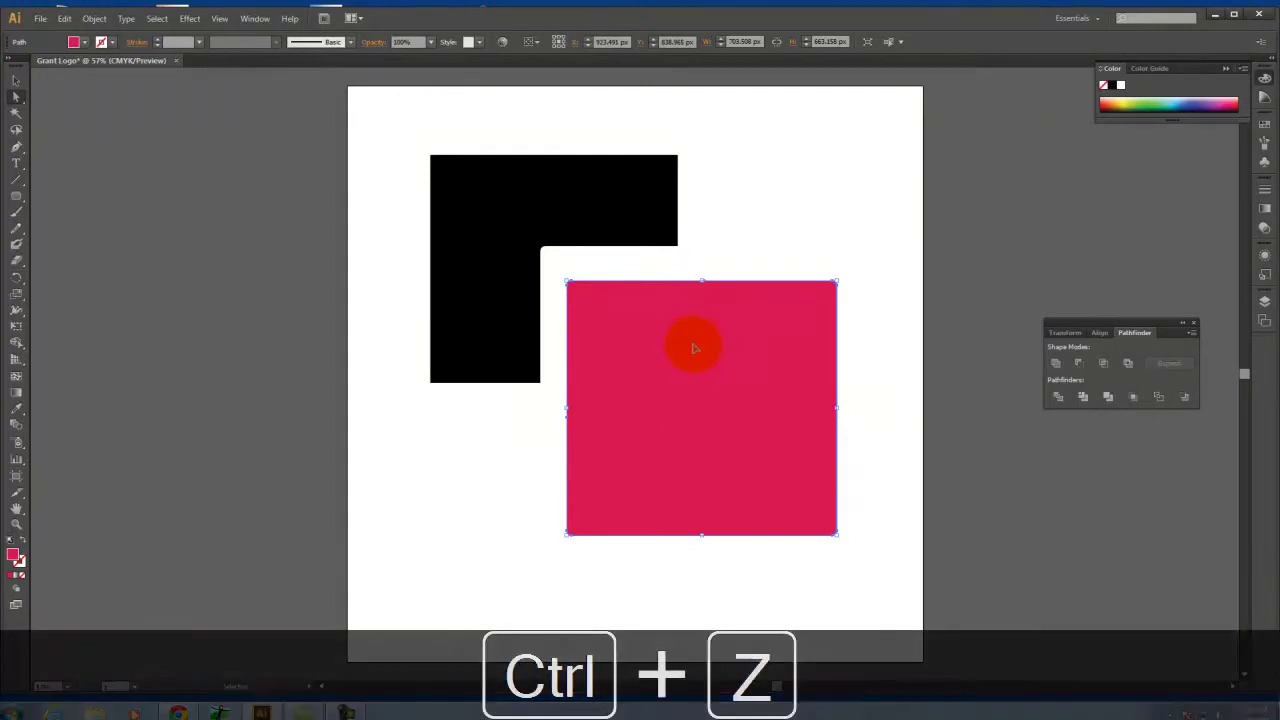
key("ctrl+z")
key("ctrl+z")
key("ctrl+z")
left_click(1009, 232)
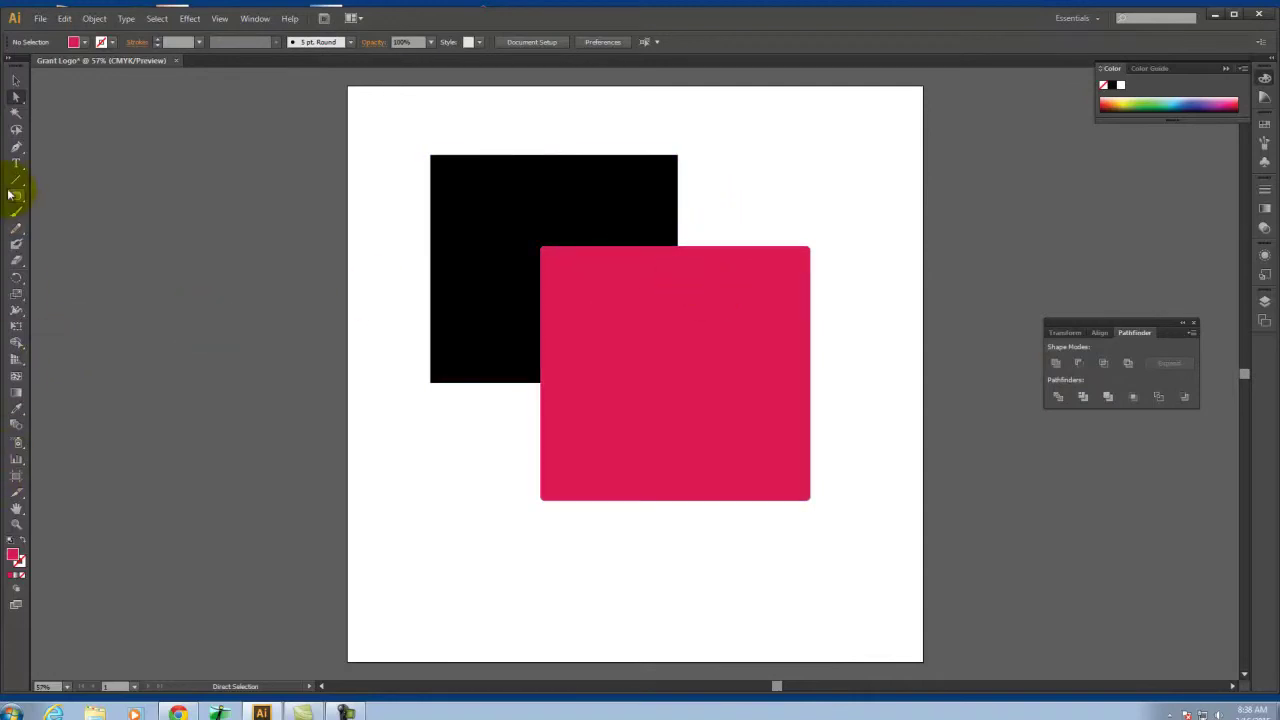
left_click(555, 283)
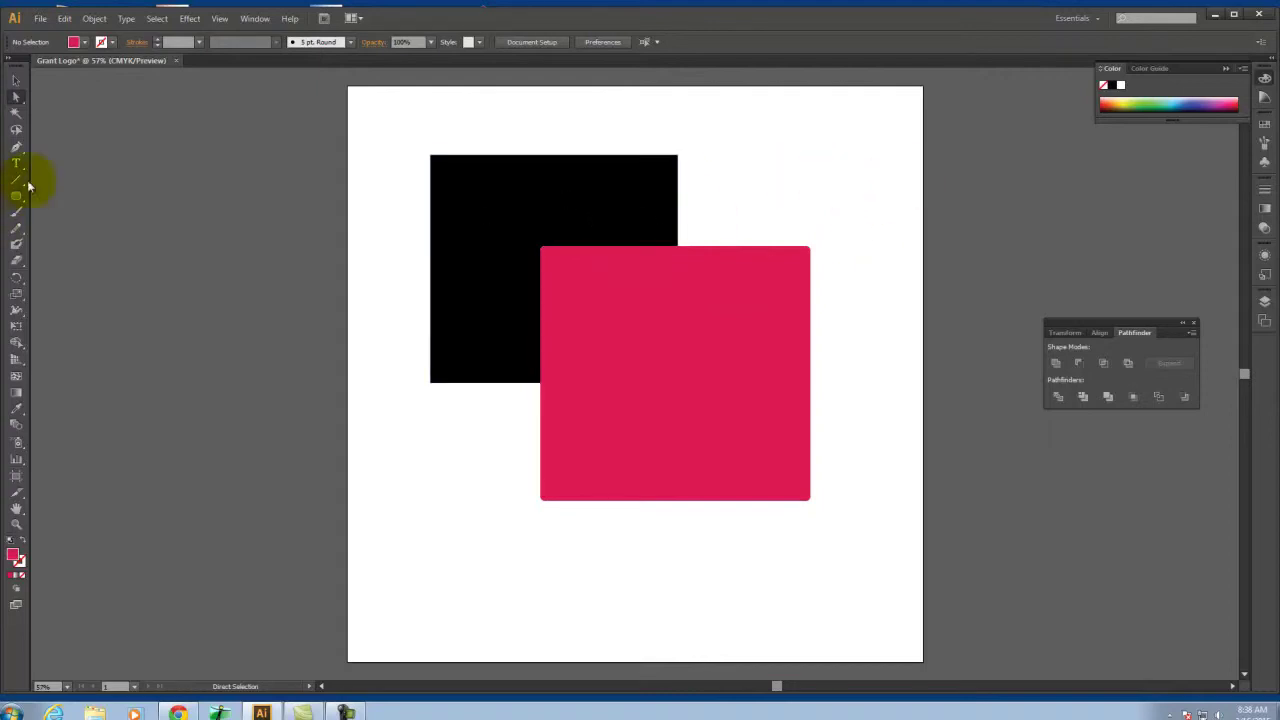
Delete both squares and their leftover edge lines
left_click_drag(903, 191, 406, 412)
key("Delete")
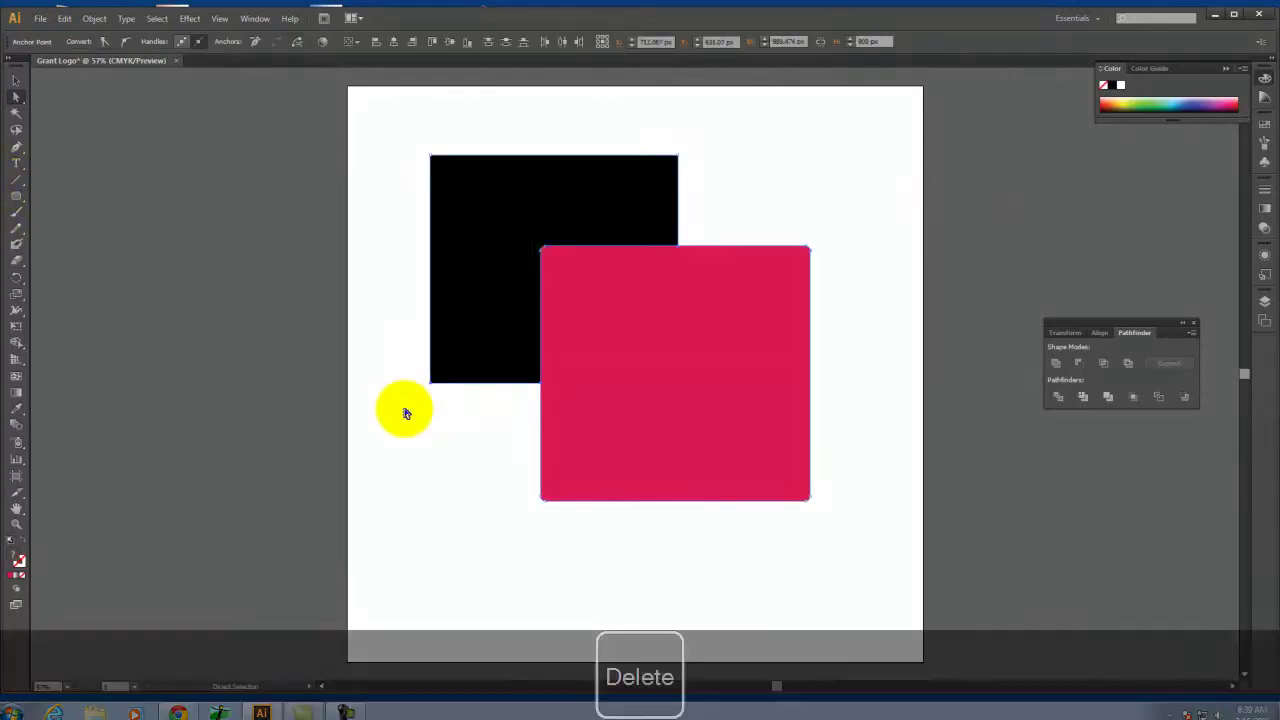
left_click_drag(843, 517, 354, 123)
key("Delete")
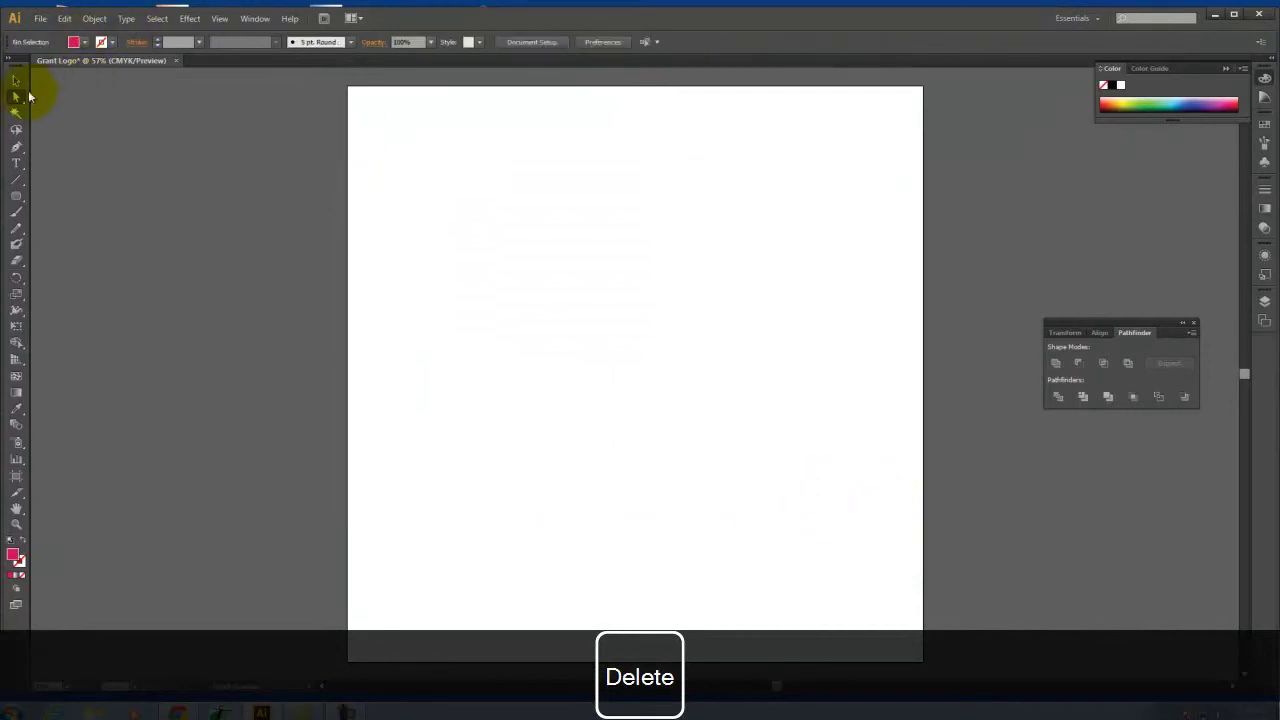
Draw a circle with the Ellipse tool and move it toward the artboard centre
left_click_drag(13, 201, 86, 243)
left_click_drag(523, 271, 811, 535)
left_click(15, 80)
left_click_drag(705, 400, 671, 347)
left_click(875, 234)
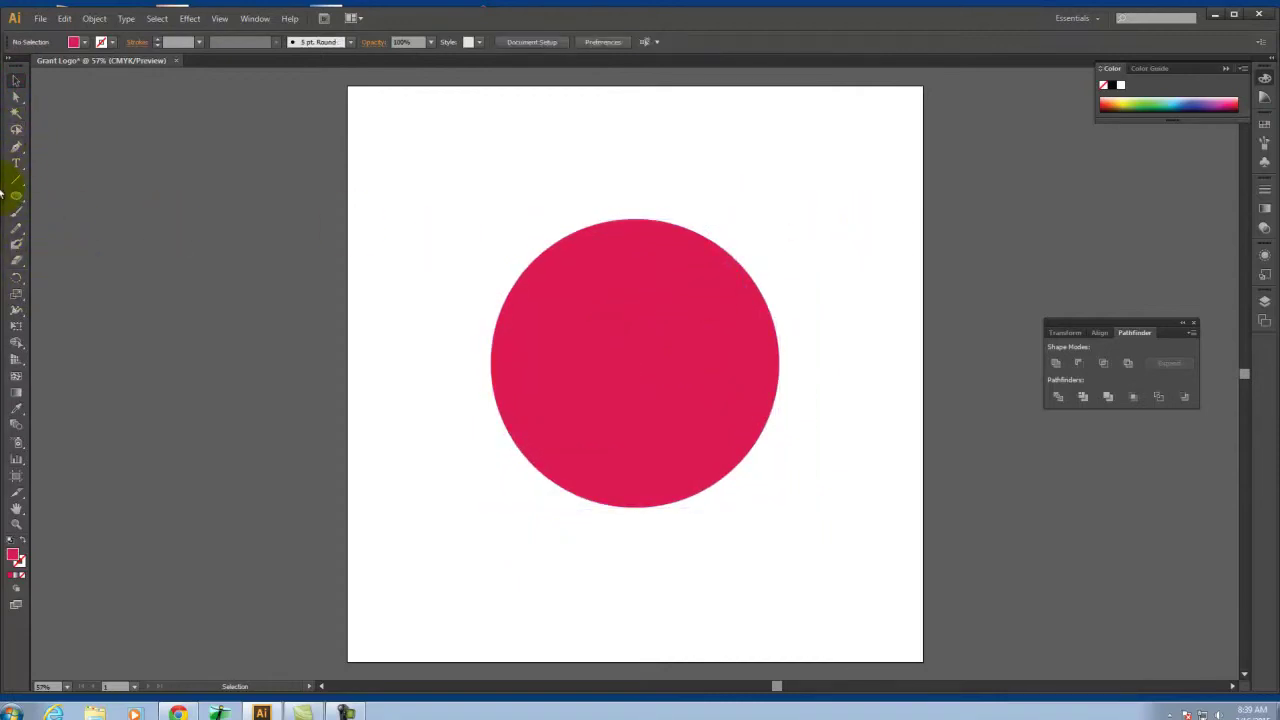
left_click(566, 406)
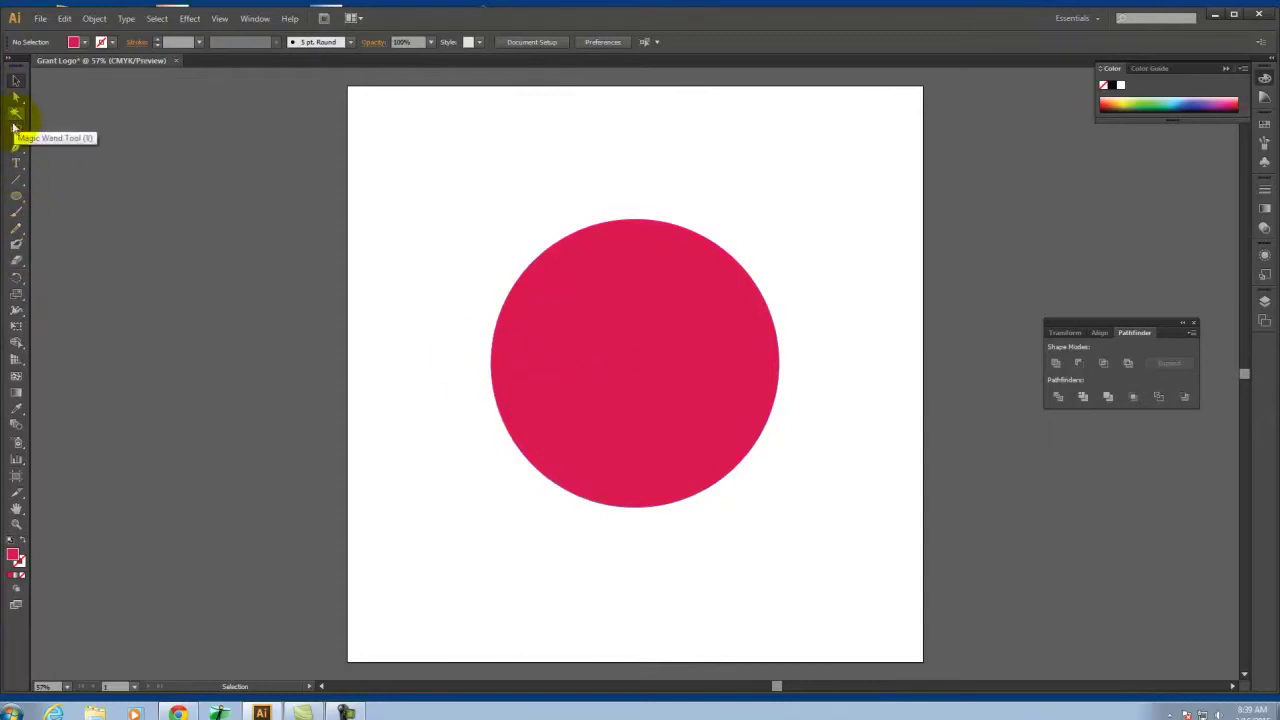
left_click(16, 147)
Draw a closed jagged, fanged mouth shape over the circle's lower left and fill it blue
left_click_drag(445, 387, 531, 400)
left_click_drag(530, 398, 544, 452)
left_click_drag(543, 450, 558, 404)
left_click_drag(636, 389, 636, 414)
left_click_drag(513, 491, 511, 500)
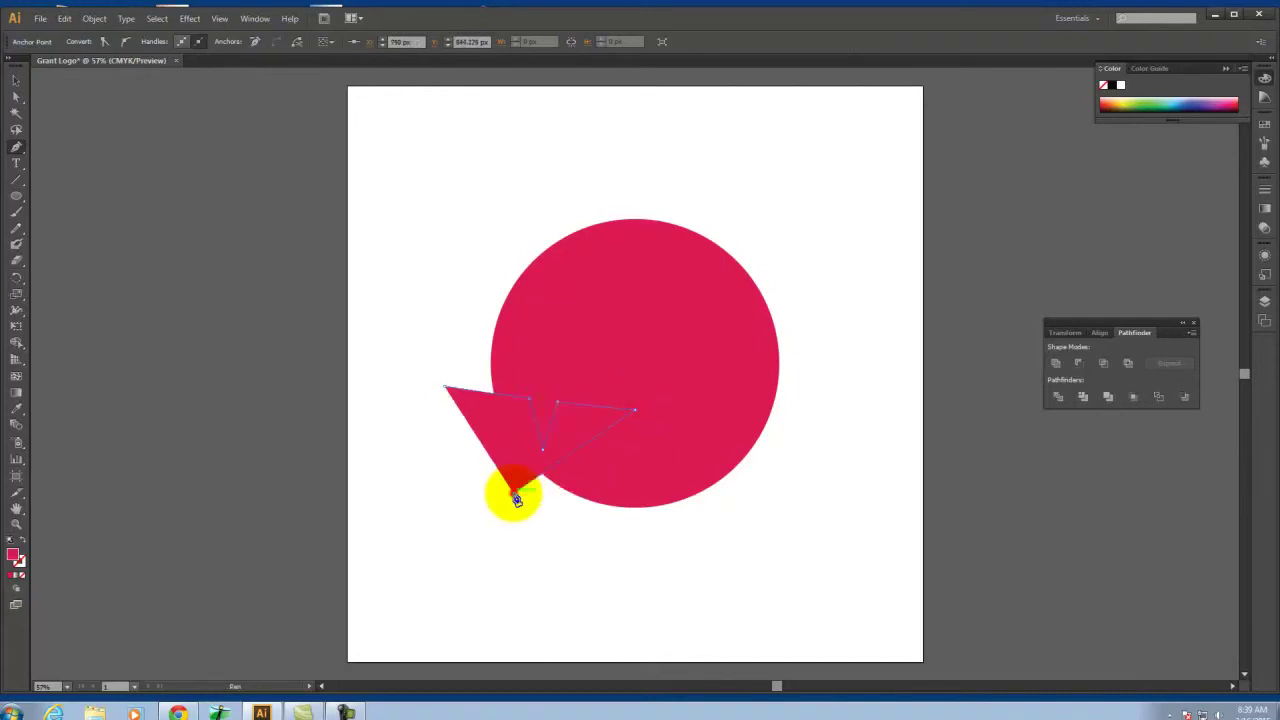
left_click(447, 390)
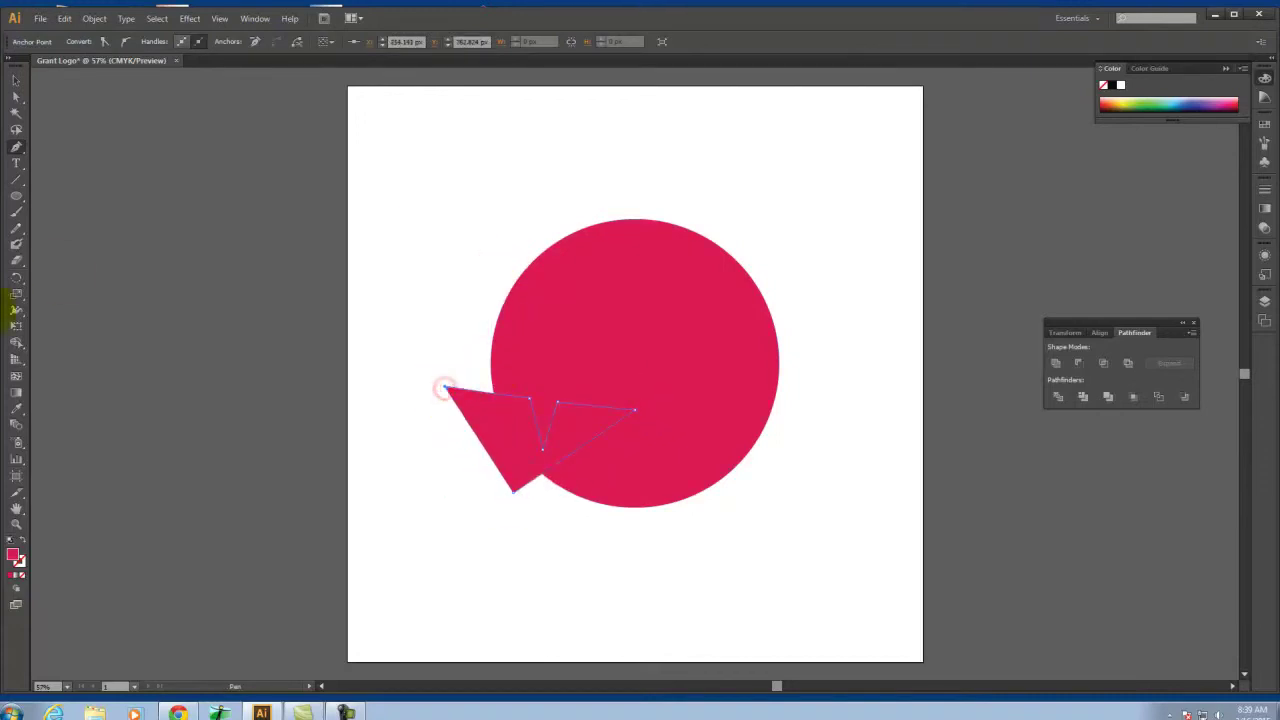
double_click(14, 558)
left_click_drag(594, 294, 567, 349)
left_click(650, 340)
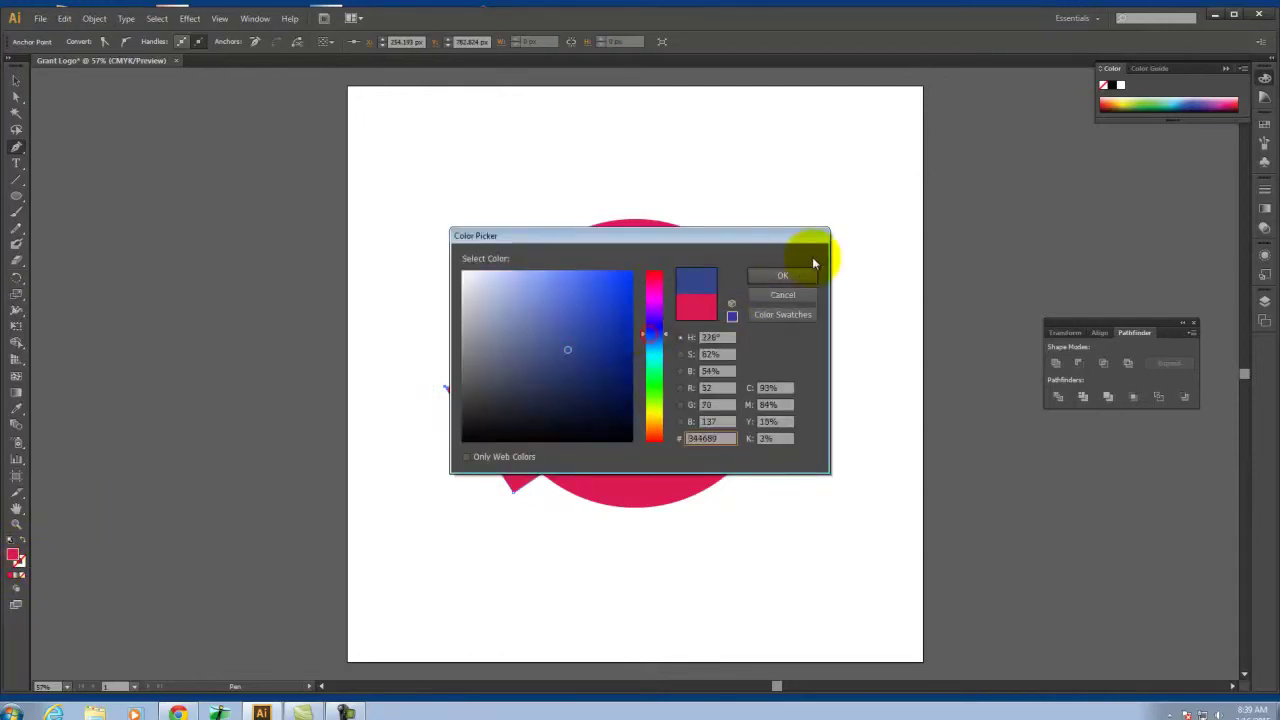
left_click(809, 274)
Subtract the blue mouth shape from the circle with Minus Front, then start a small eye circle
left_click(15, 88)
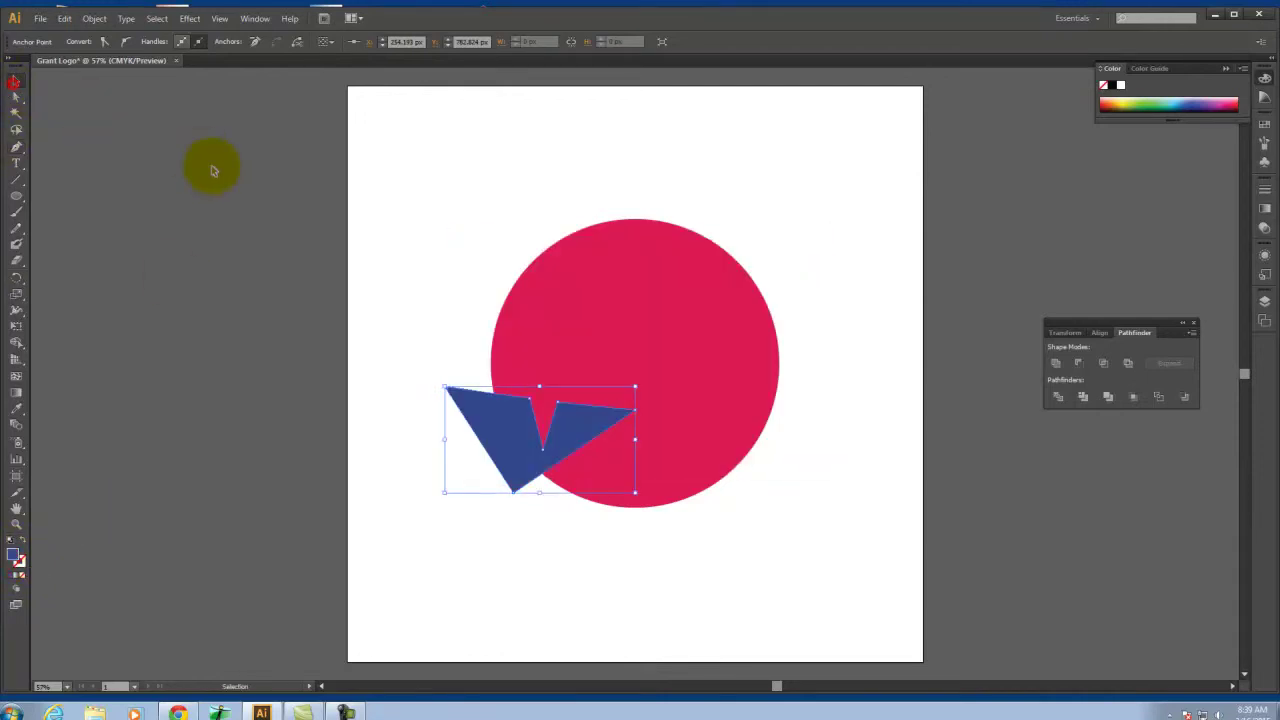
left_click(209, 163)
left_click_drag(835, 213, 444, 560)
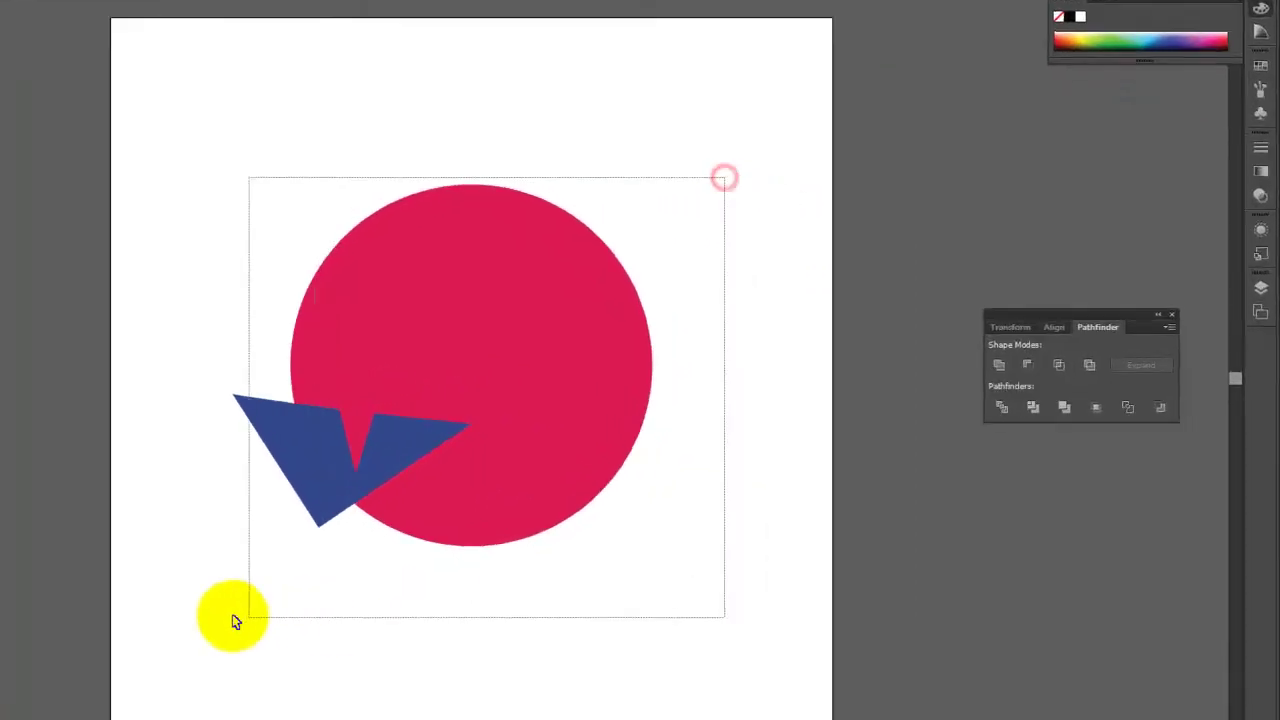
left_click_drag(232, 614, 232, 614)
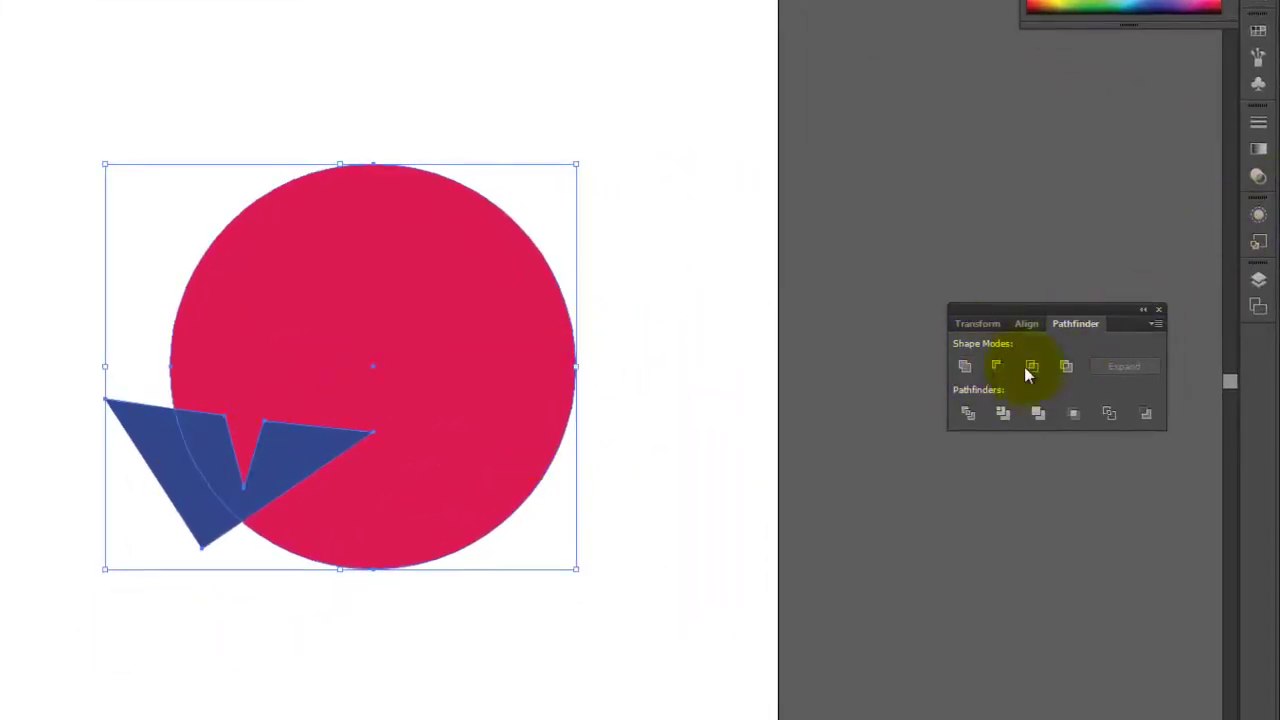
left_click(999, 366)
left_click(848, 187)
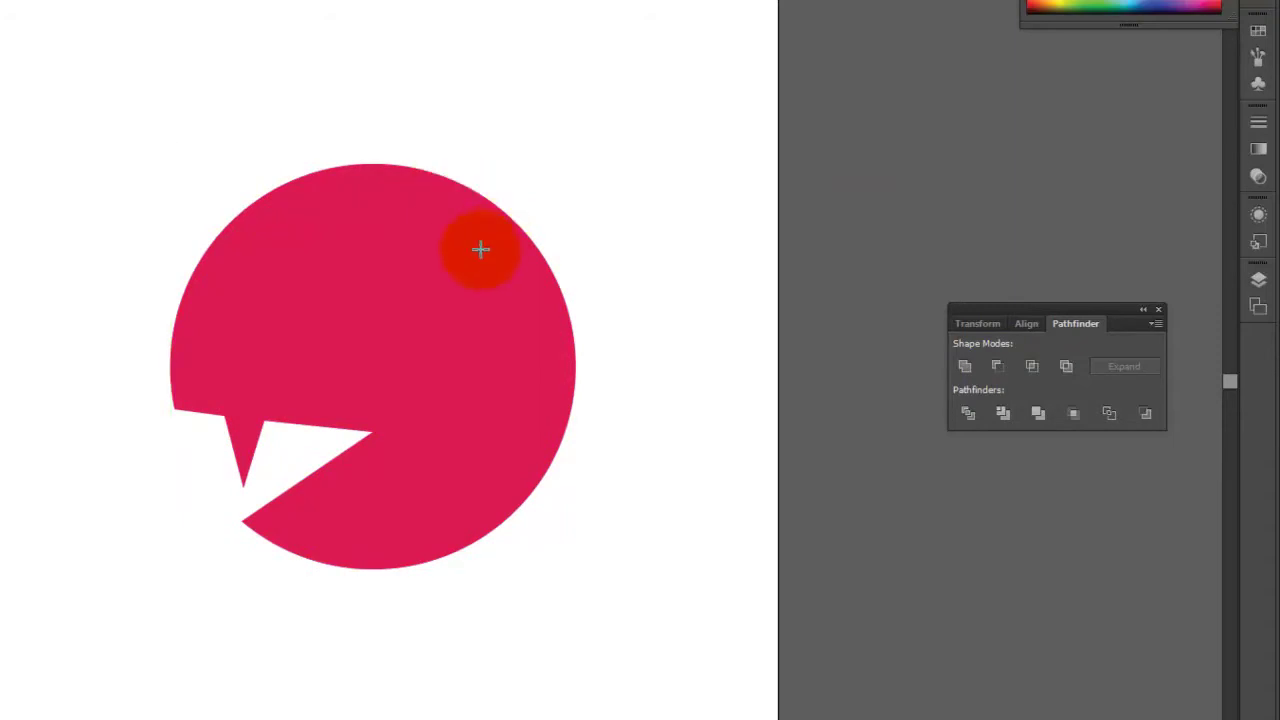
mouse_move(281, 257)
left_mouse_down()
mouse_move(383, 340)
mouse_move(364, 338)
left_mouse_up()
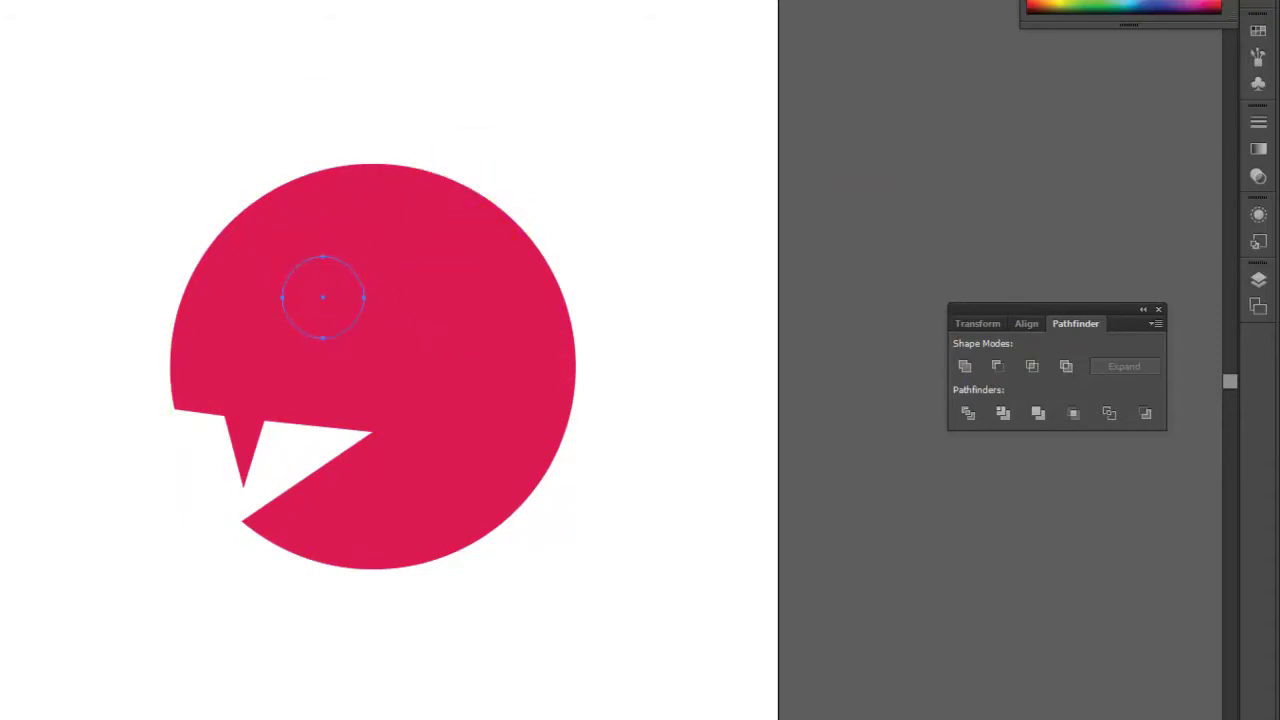
Fill the small eye circle pale teal
left_click_drag(234, 271, 166, 279)
left_click(365, 316)
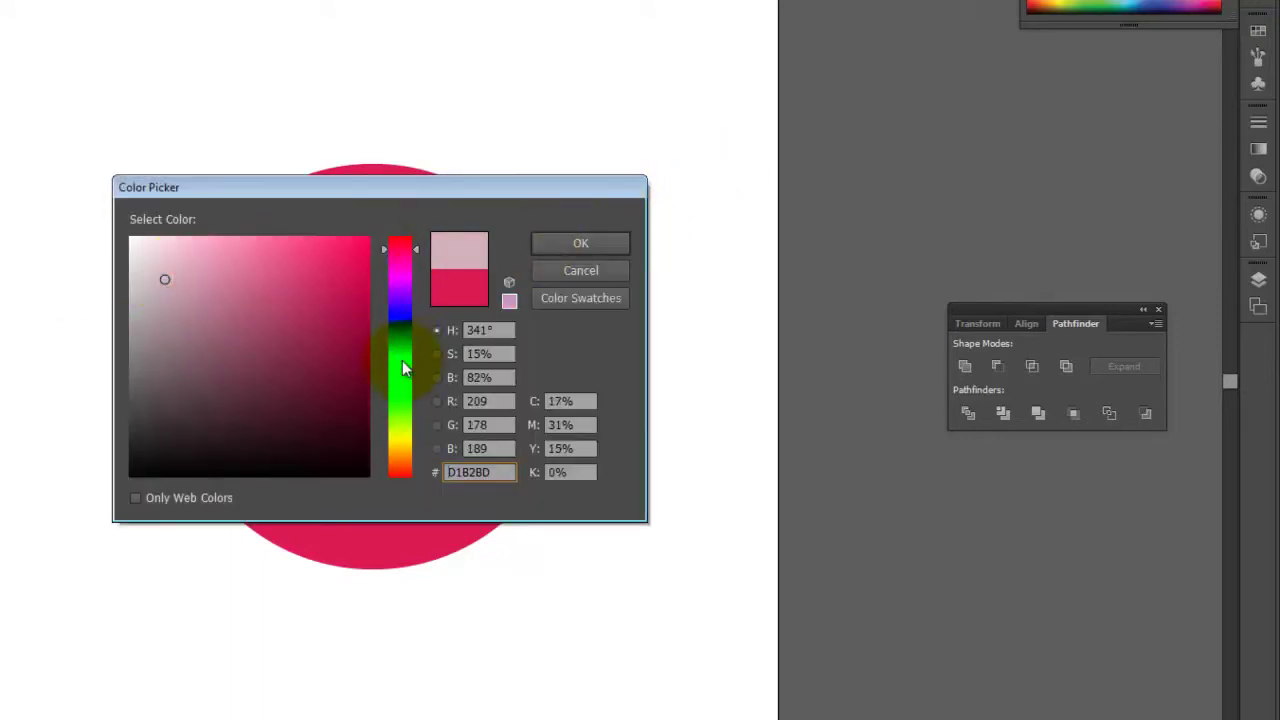
left_click(401, 362)
left_click(621, 242)
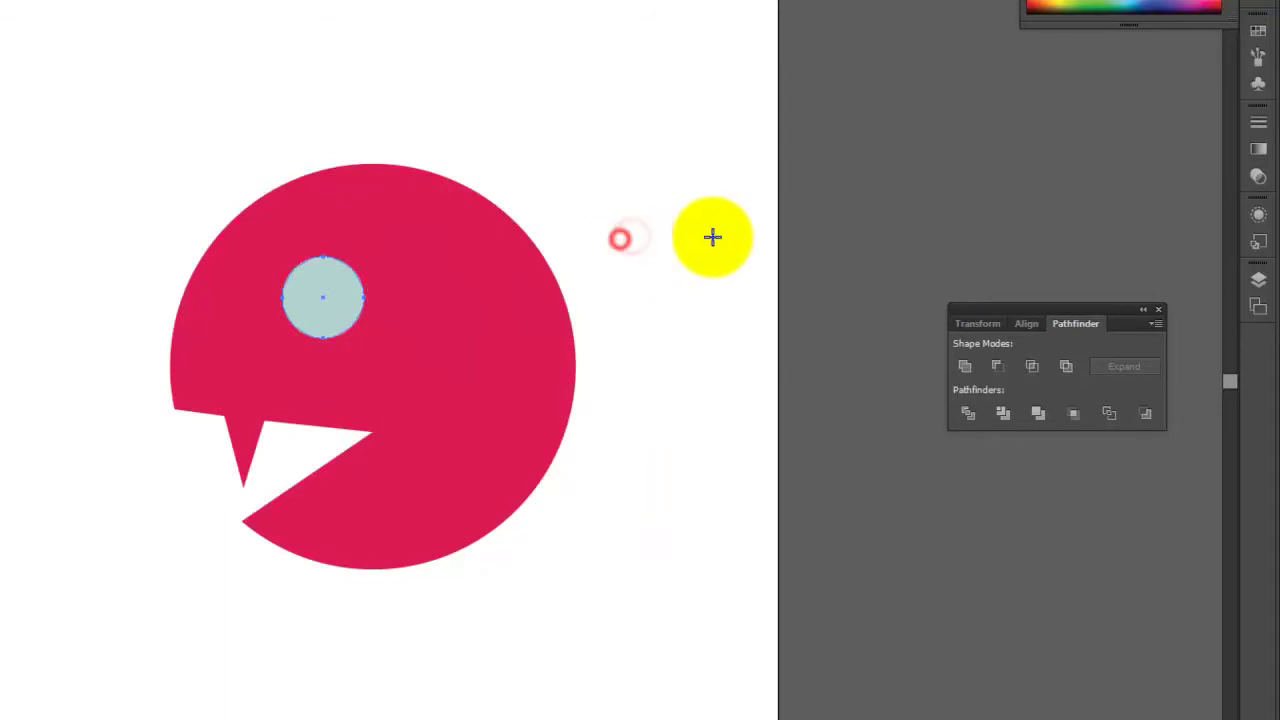
Punch the eye out of the head with Minus Front, then draw a tall rectangle over its left side
left_click(320, 300)
left_click(493, 341)
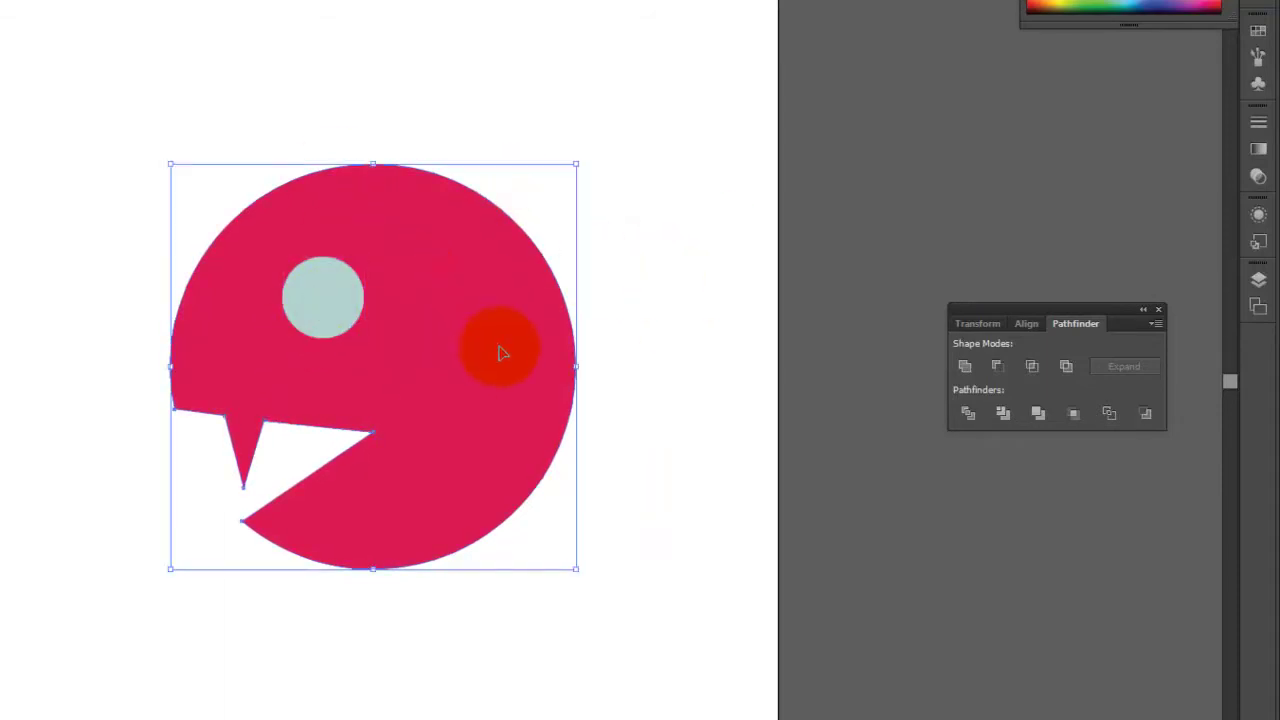
left_click(330, 314, "shift")
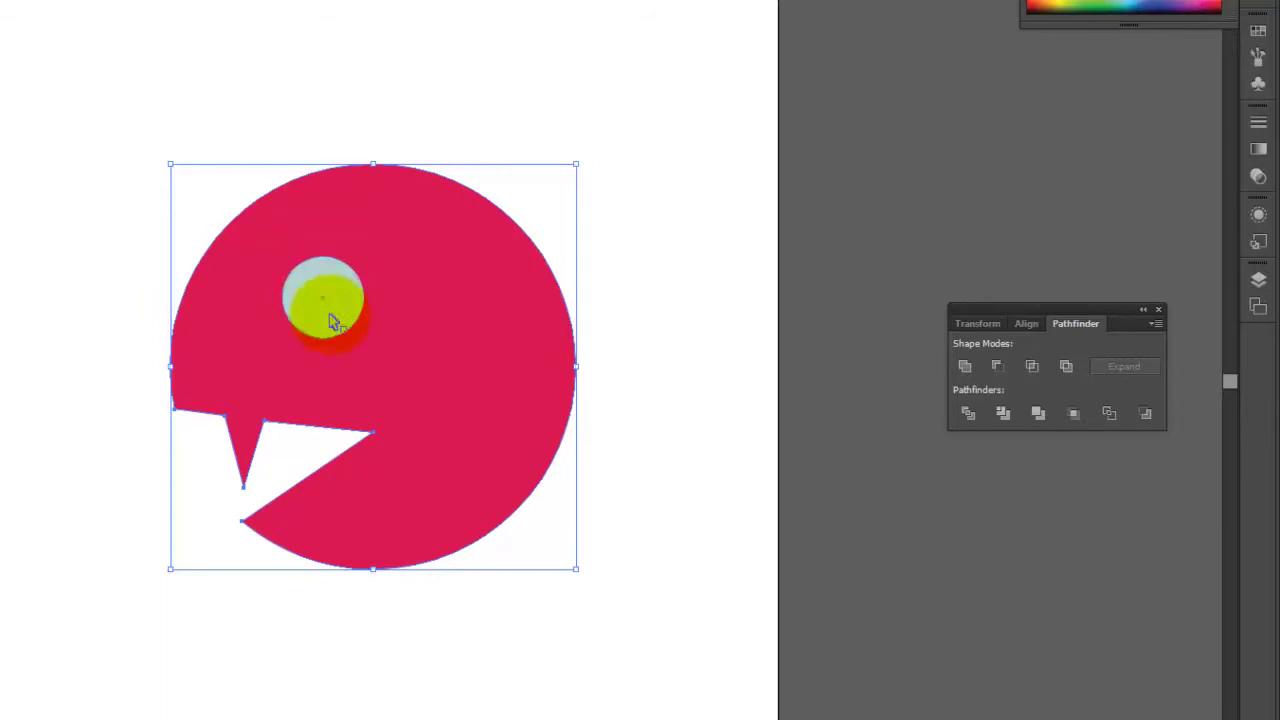
left_click(510, 61)
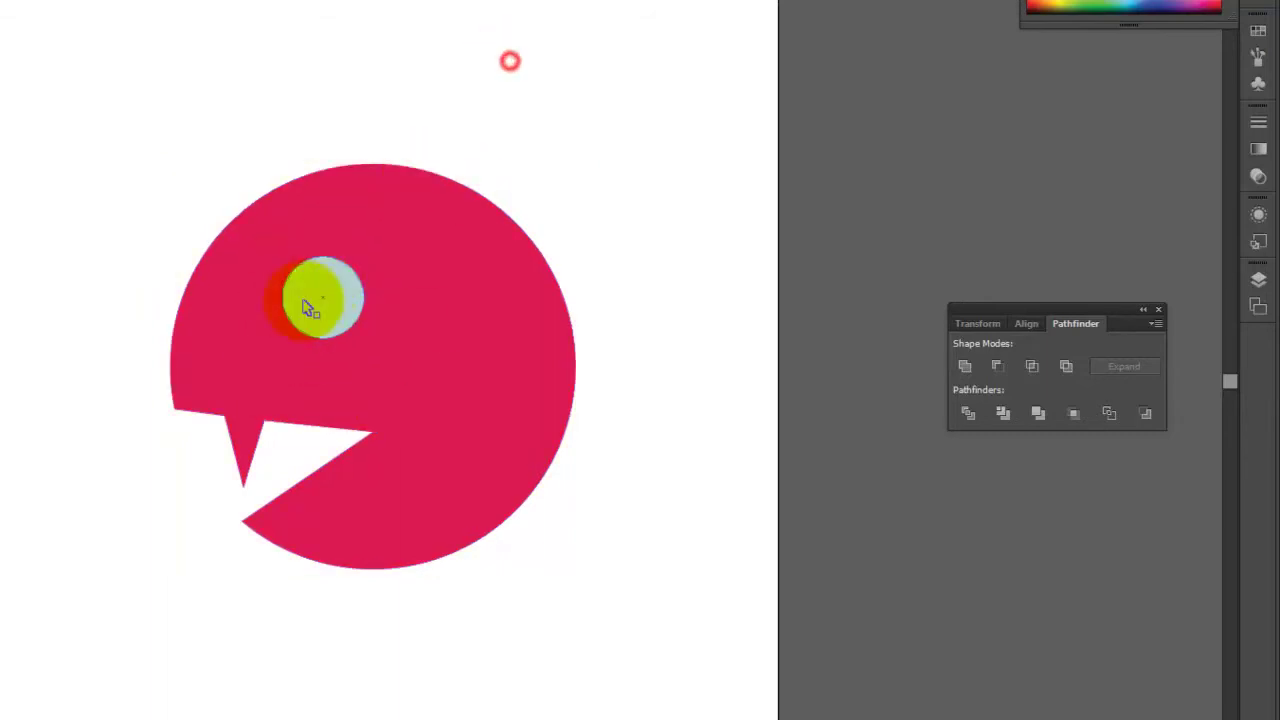
left_click_drag(603, 120, 357, 351)
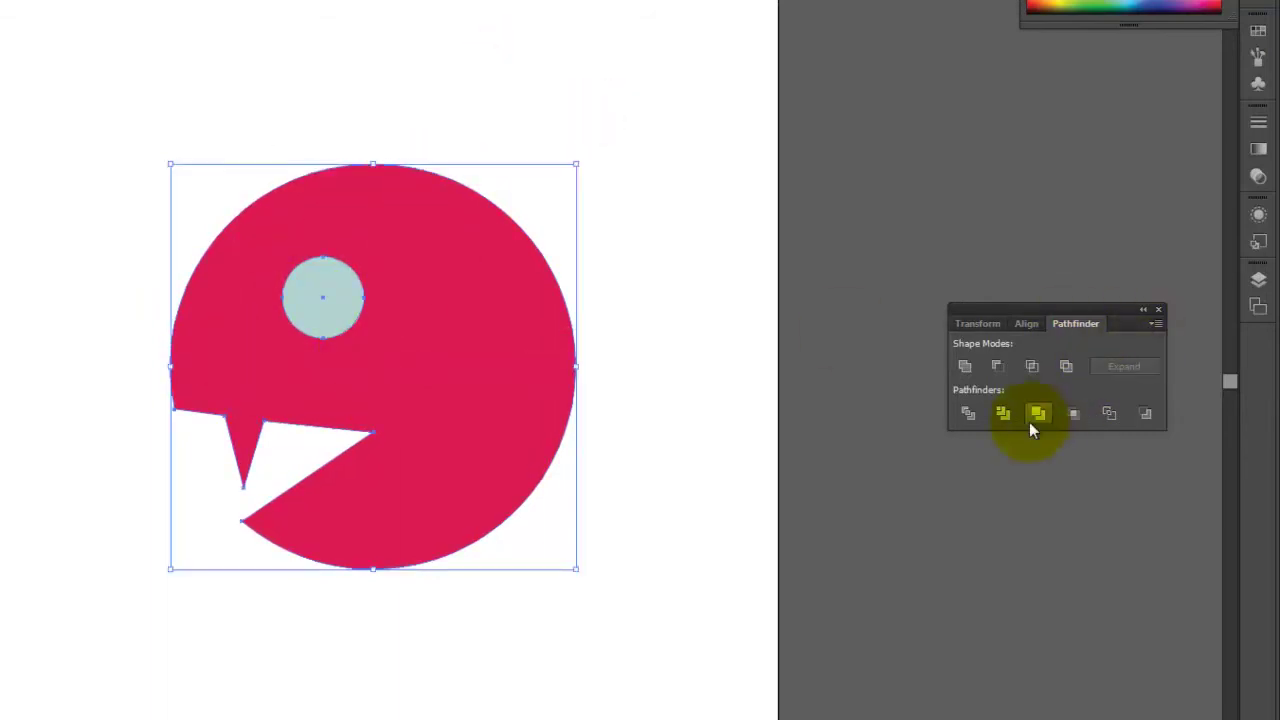
left_click(998, 366)
left_click(810, 215)
left_click(149, 177)
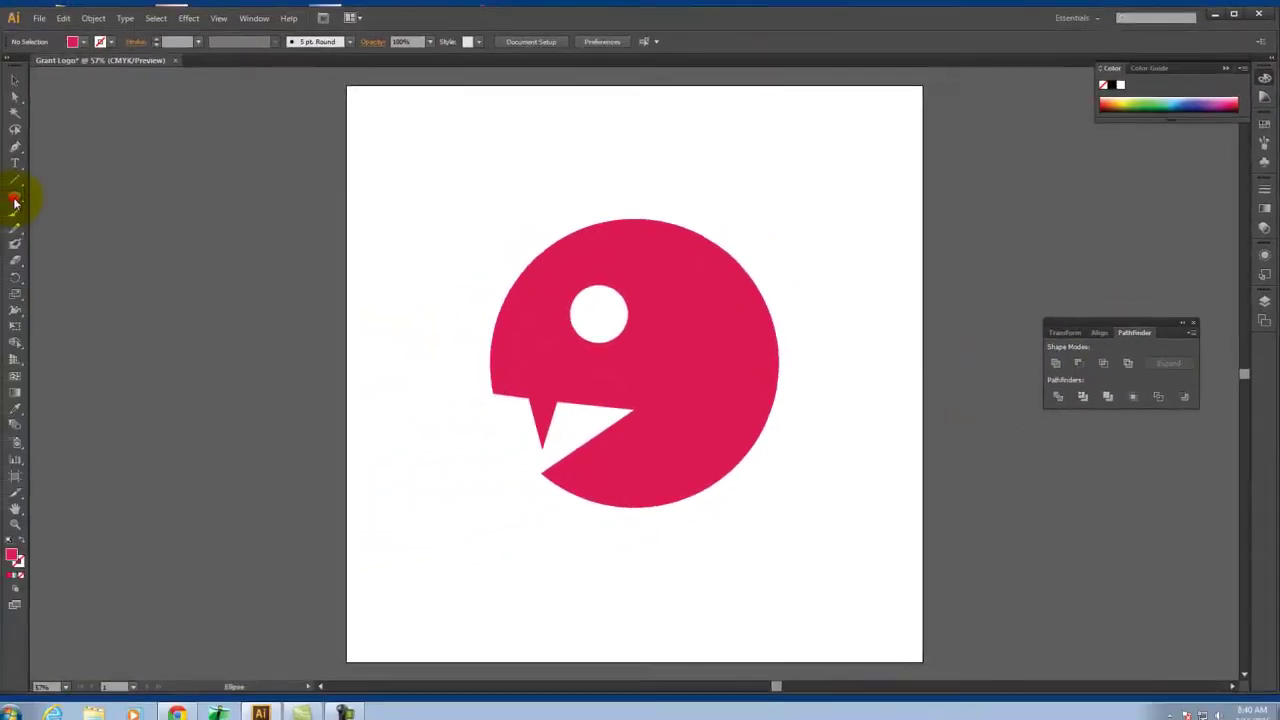
left_click_drag(15, 202, 65, 198)
left_click_drag(430, 176, 699, 577)
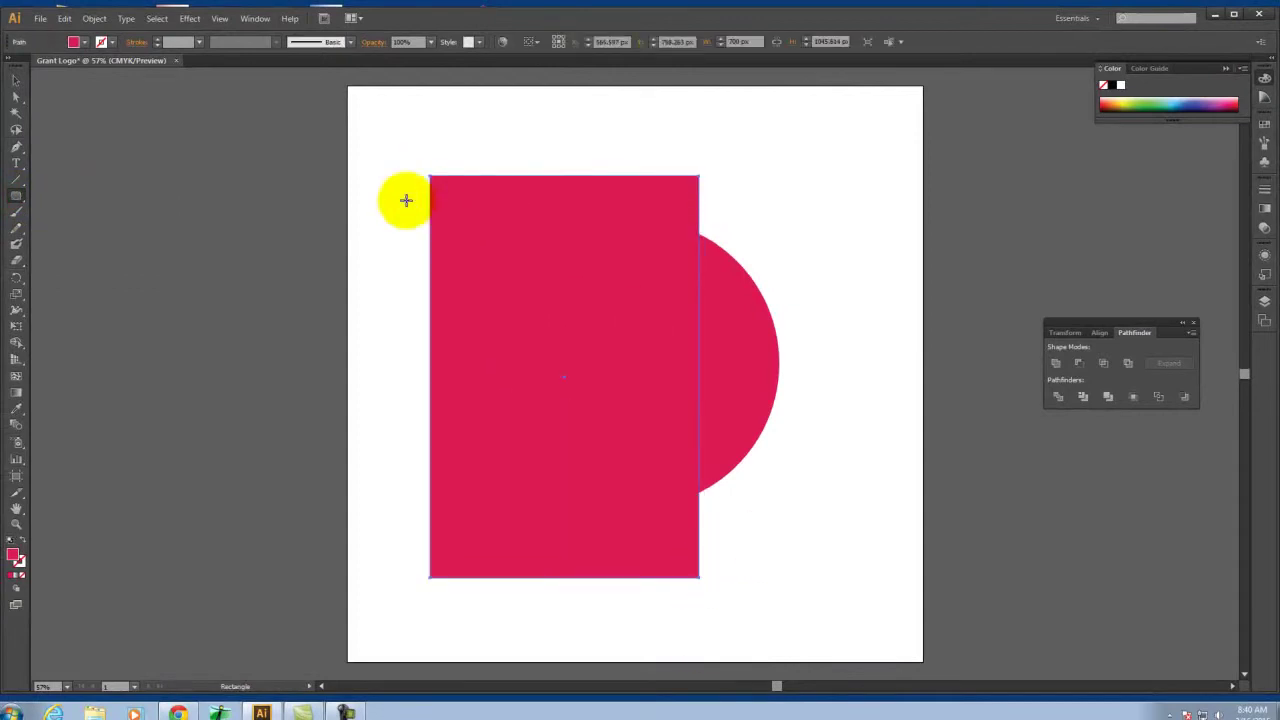
Fill the temporary rectangle blue and send it behind the head
double_click(13, 557)
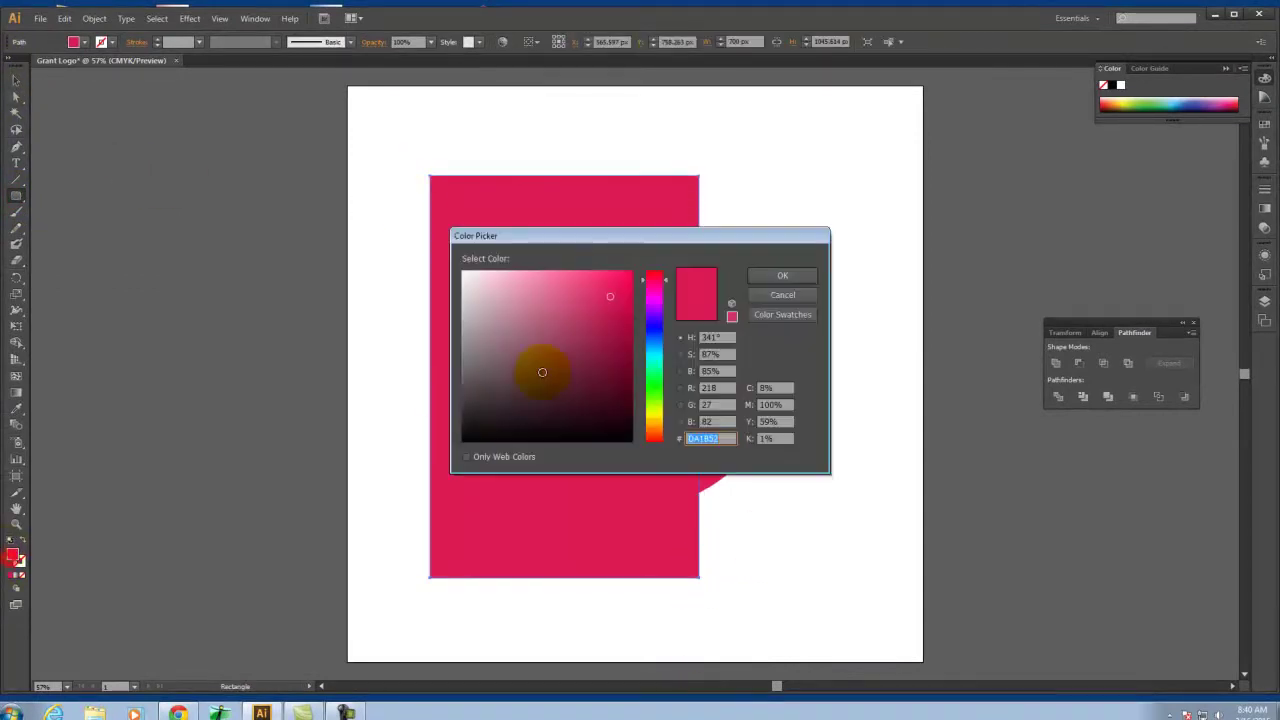
left_click_drag(652, 337, 652, 290)
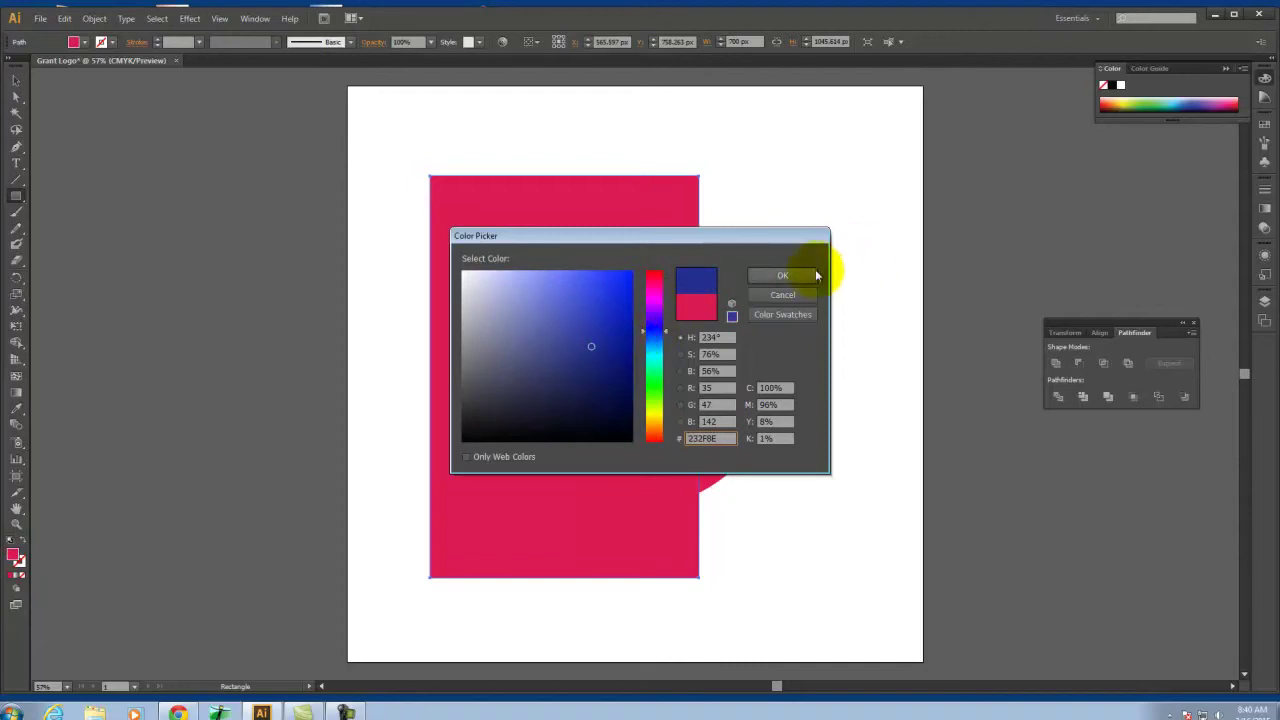
left_click(805, 274)
left_click(16, 82)
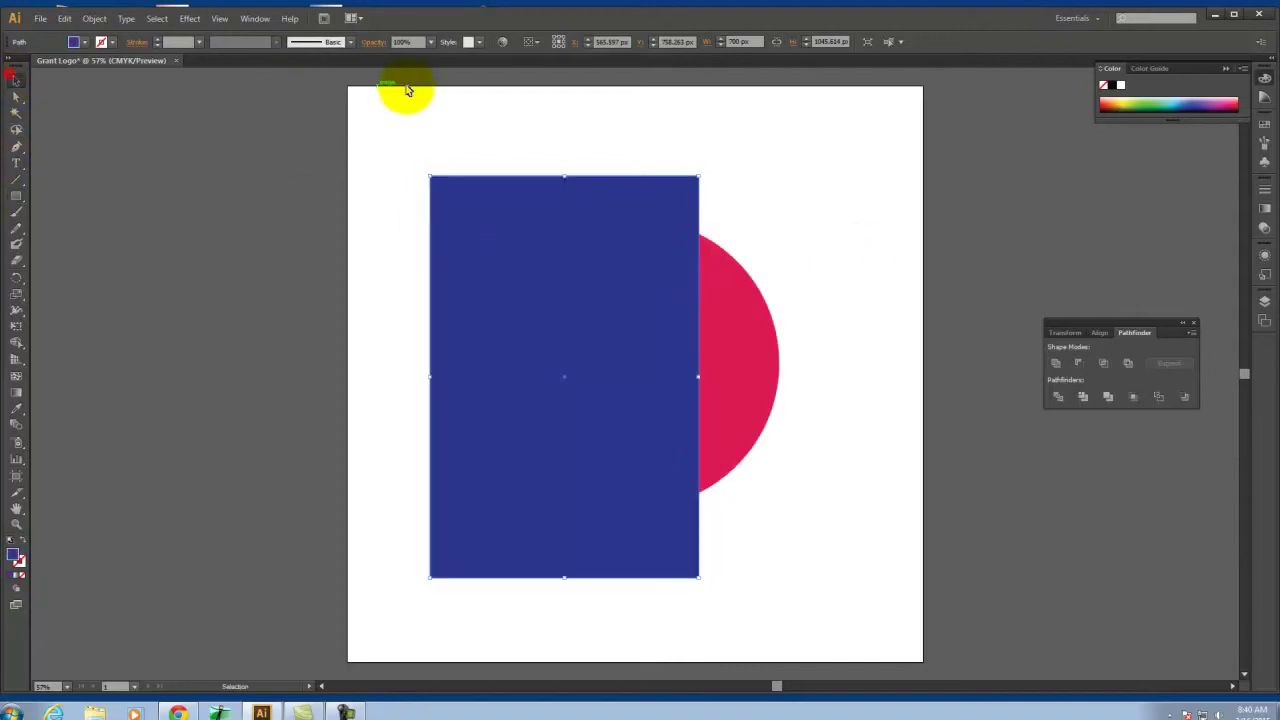
right_click(504, 193)
mouse_move(587, 388)
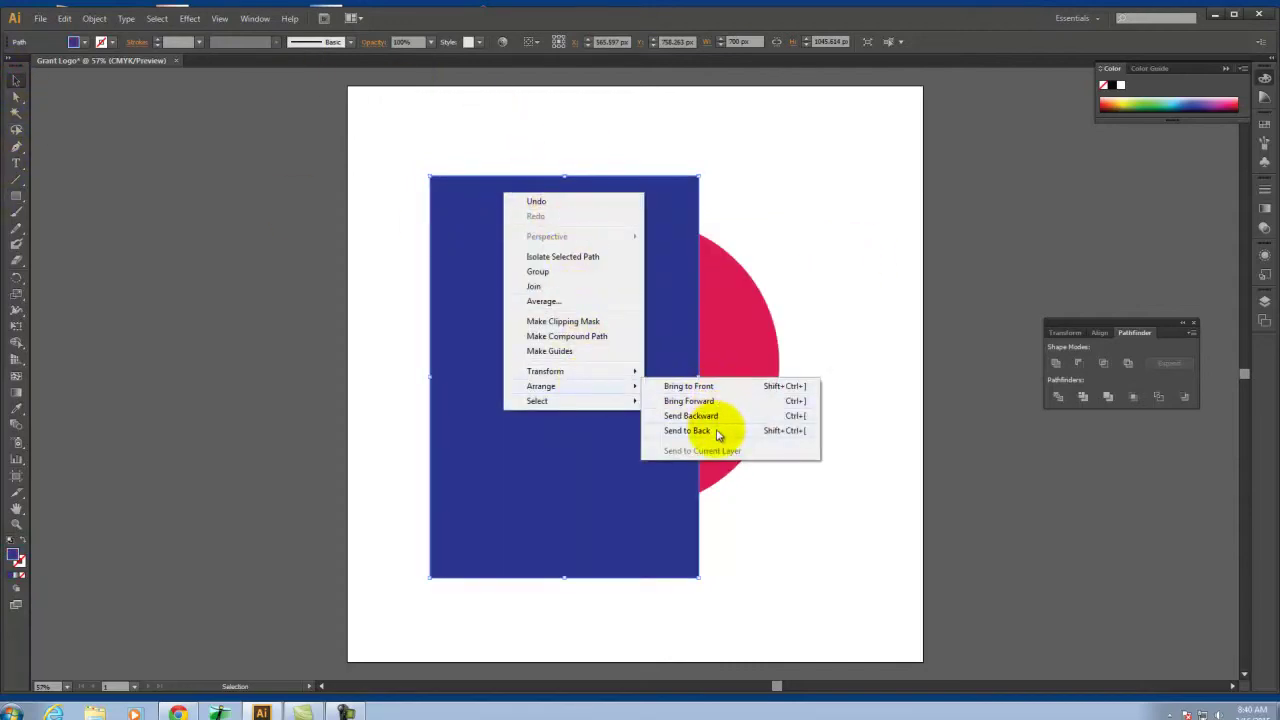
left_click(714, 430)
Position the crimson head over the blue rectangle to check its cut-outs
left_click(343, 177)
mouse_move(745, 383)
left_mouse_down()
mouse_move(890, 393)
mouse_move(728, 386)
mouse_move(737, 395)
left_mouse_up()
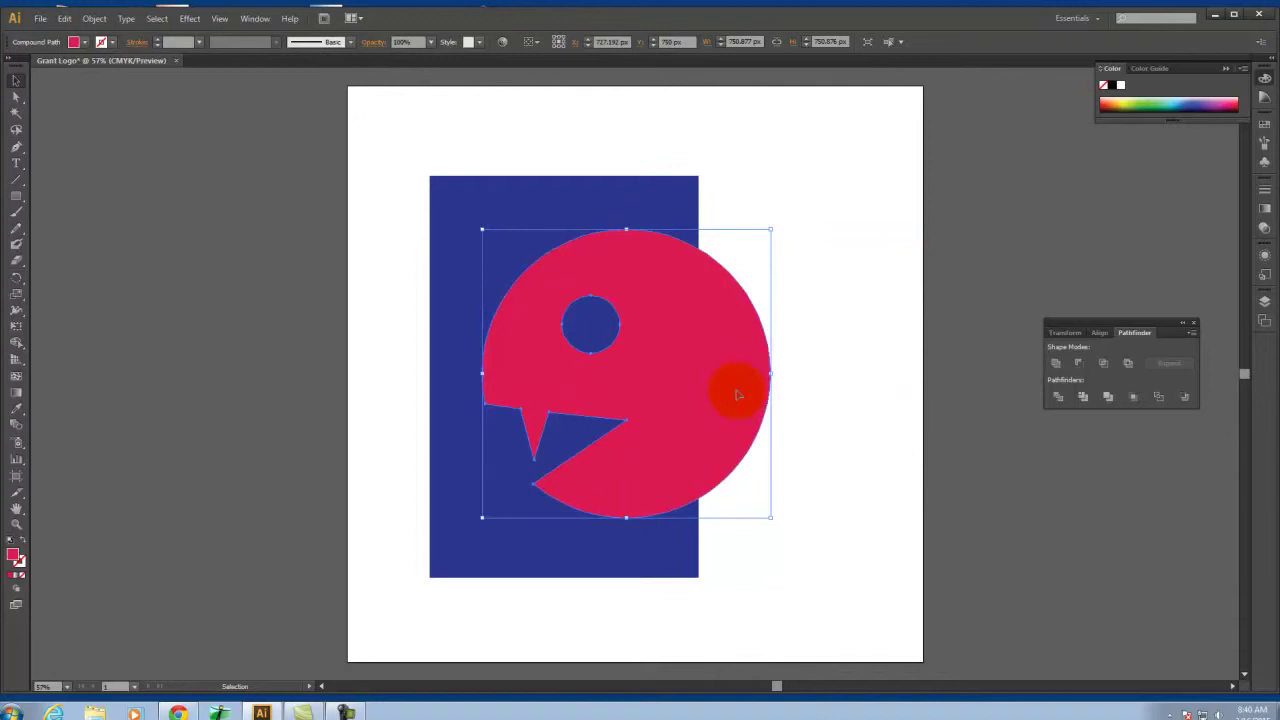
left_click_drag(749, 365, 721, 358)
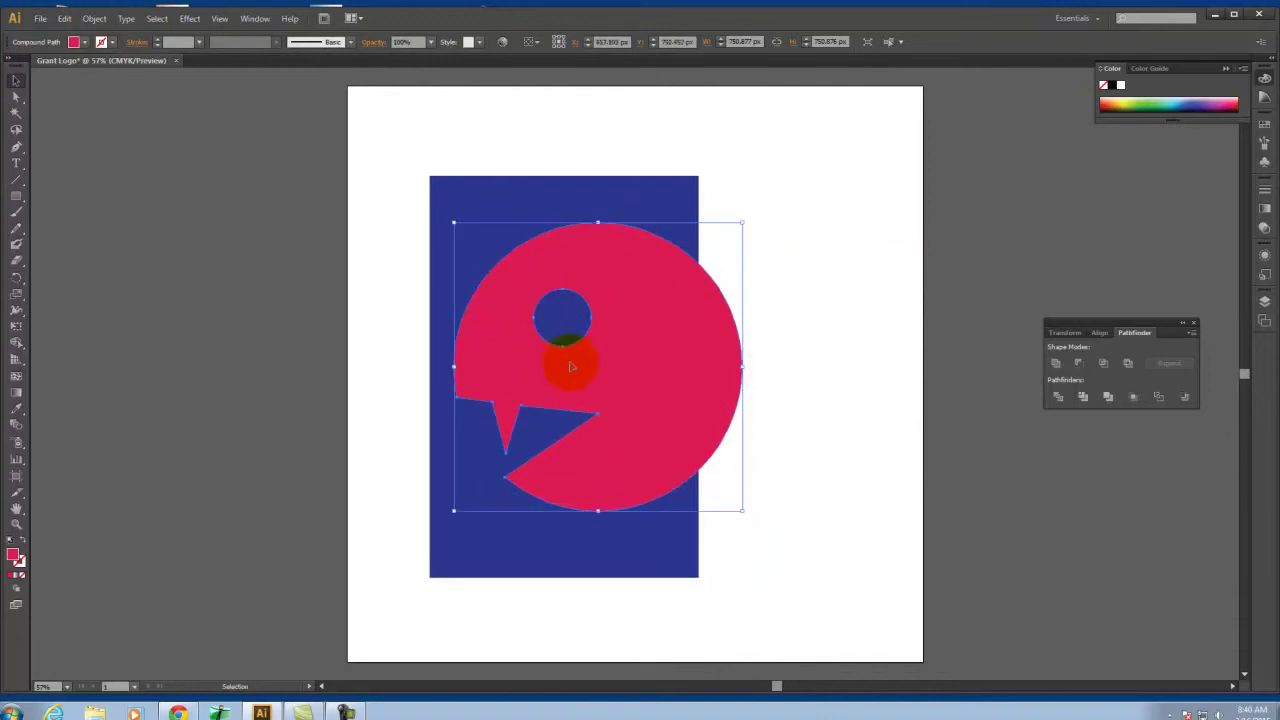
left_click_drag(610, 331, 692, 222)
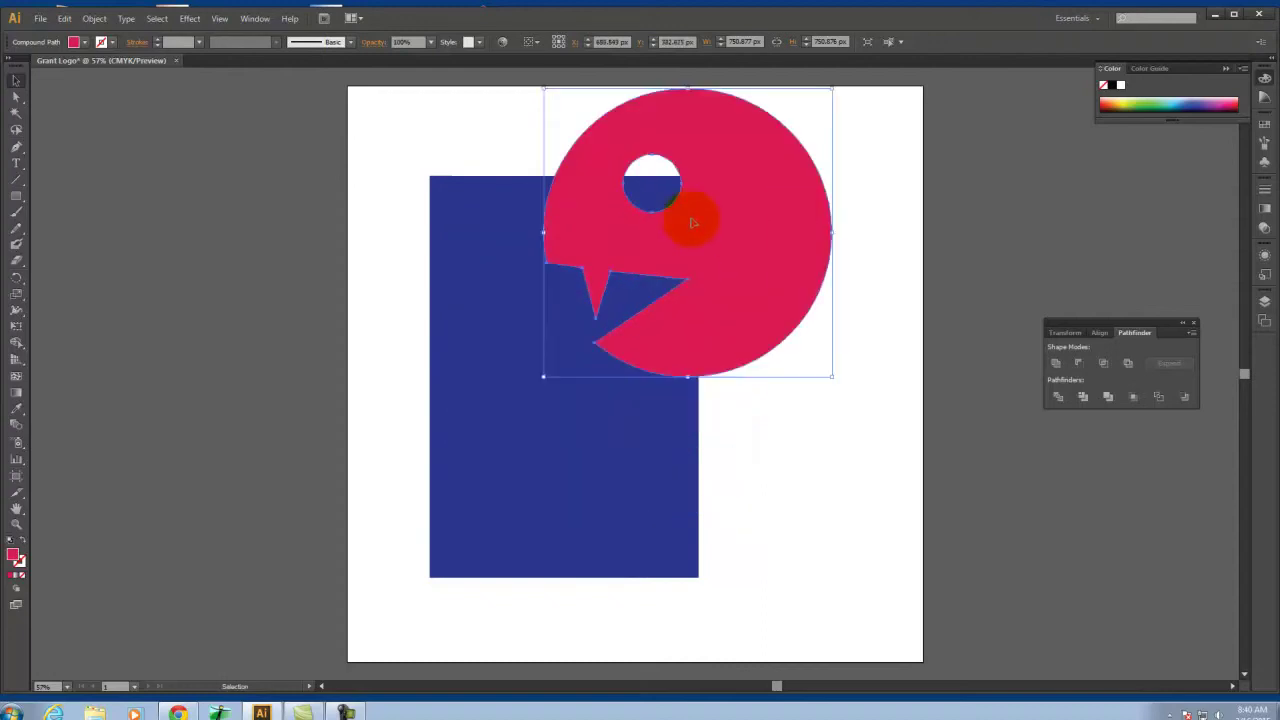
left_click_drag(766, 226, 692, 362)
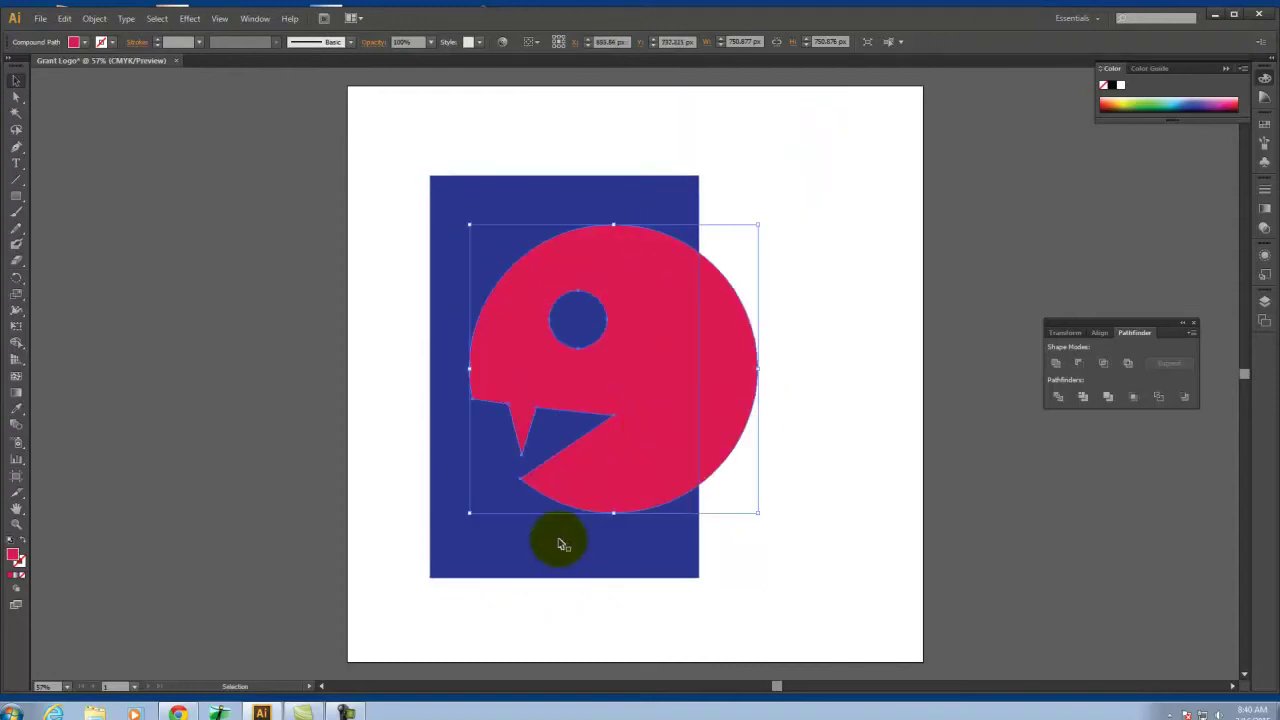
Delete the blue rectangle and nudge the head slightly up and right
left_click(537, 551)
key("Delete")
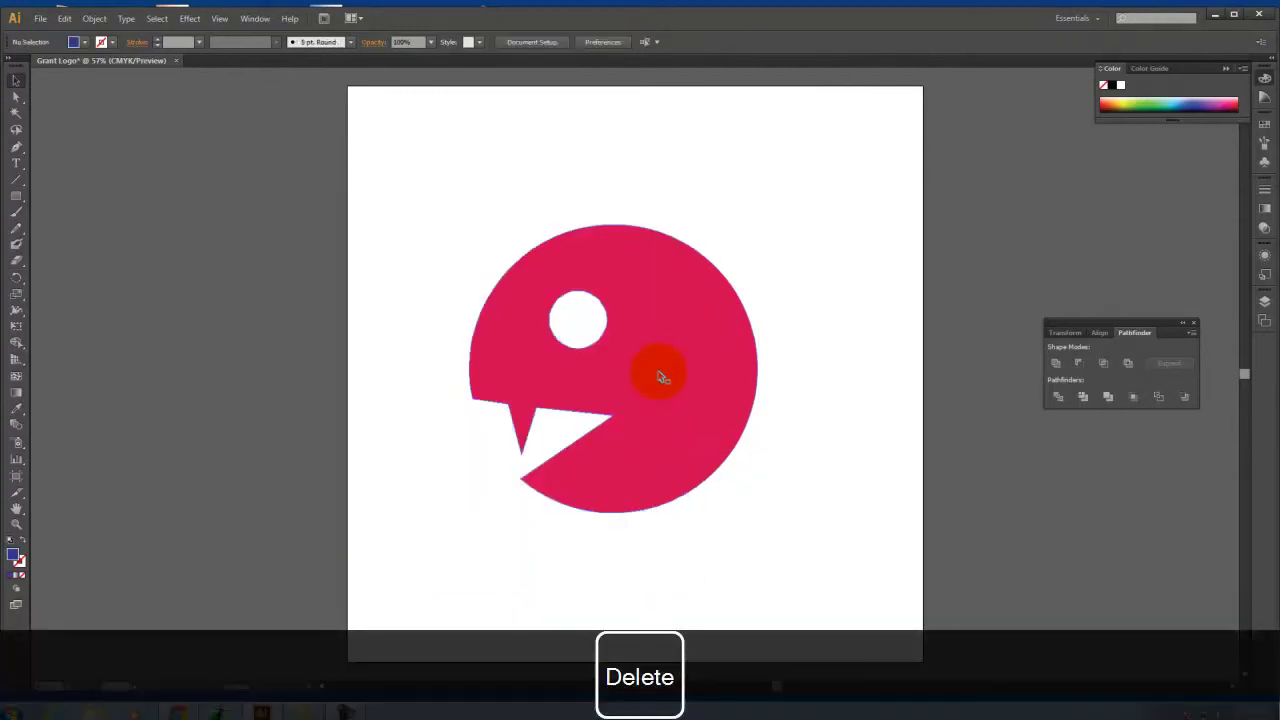
left_click_drag(679, 405, 694, 377)
left_click(845, 303)
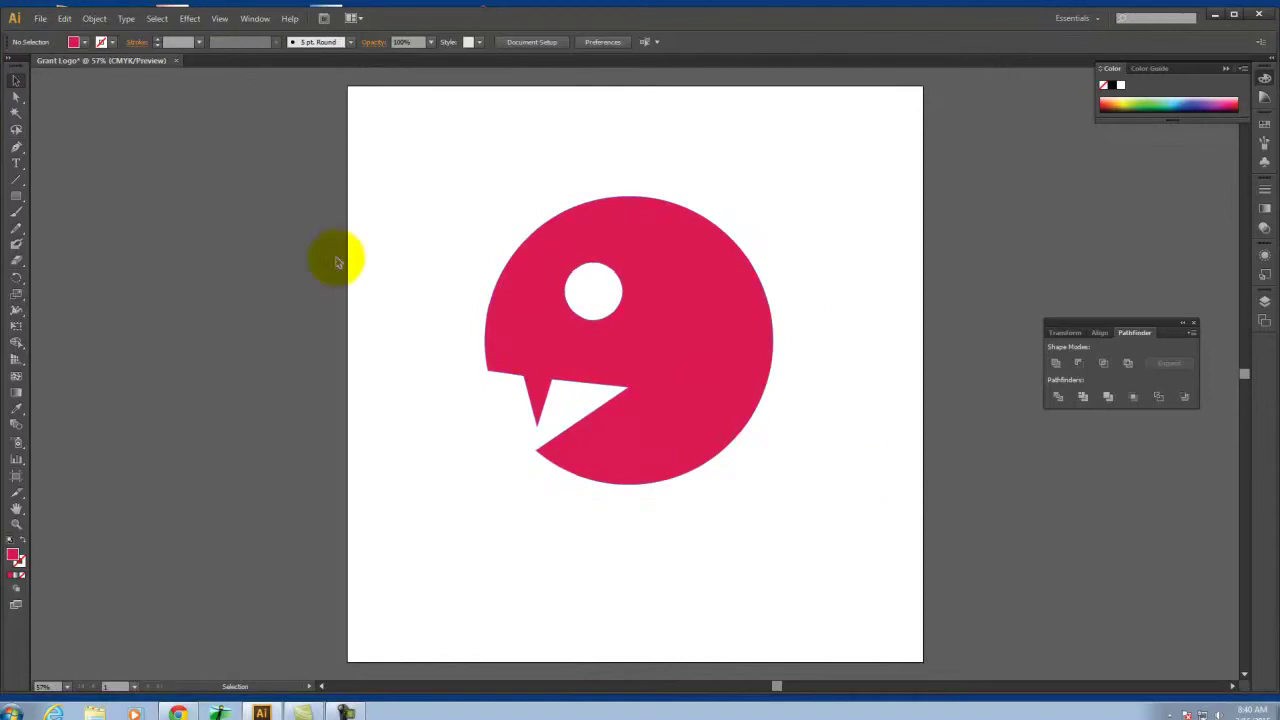
Draw a rounded rectangle over the logo and send it behind the head
left_click(20, 198)
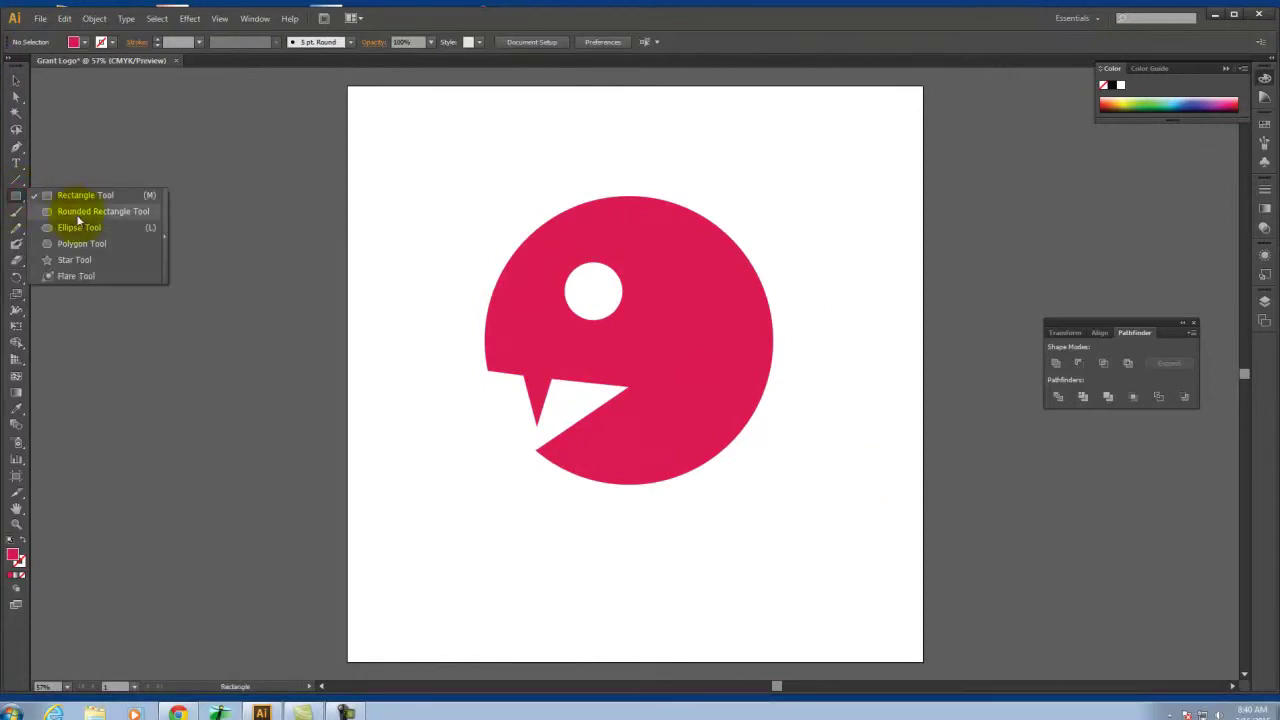
left_click(79, 212)
left_click_drag(443, 163, 840, 516)
left_click(758, 512)
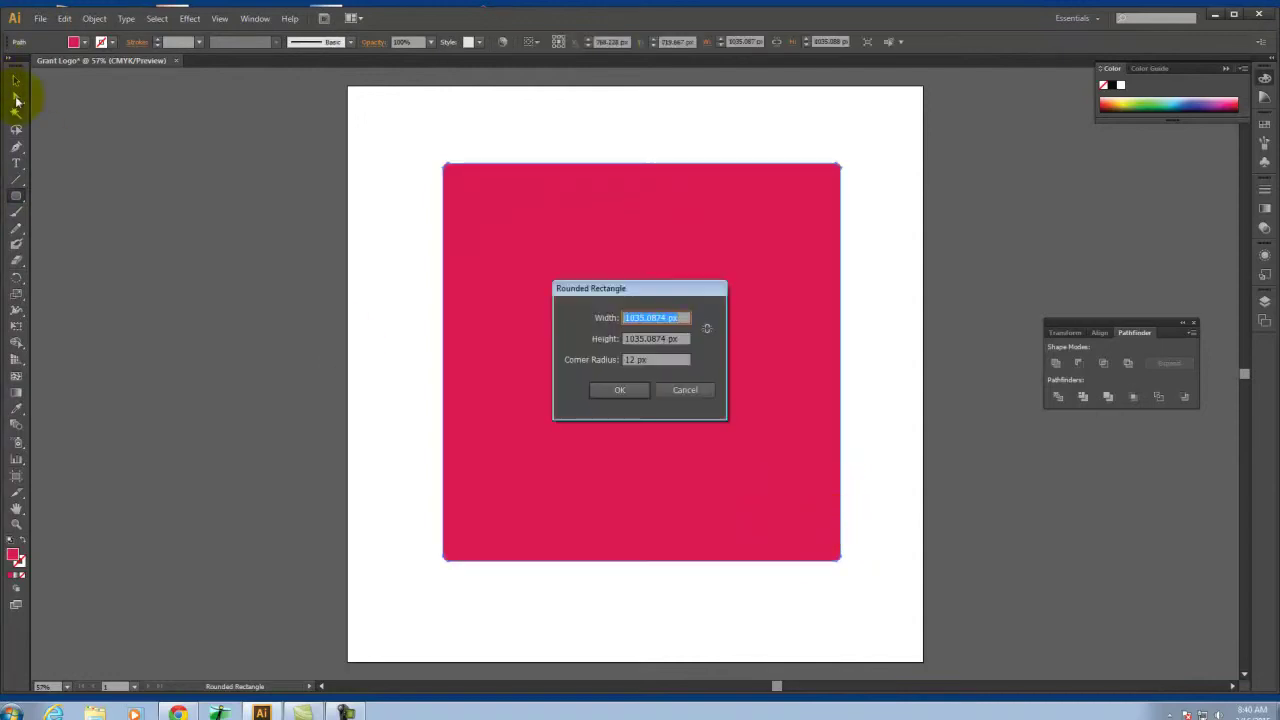
left_click(669, 392)
mouse_move(730, 520)
left_mouse_down()
mouse_move(729, 509)
mouse_move(707, 517)
left_mouse_up()
left_click(938, 410)
right_click(520, 514)
mouse_move(609, 492)
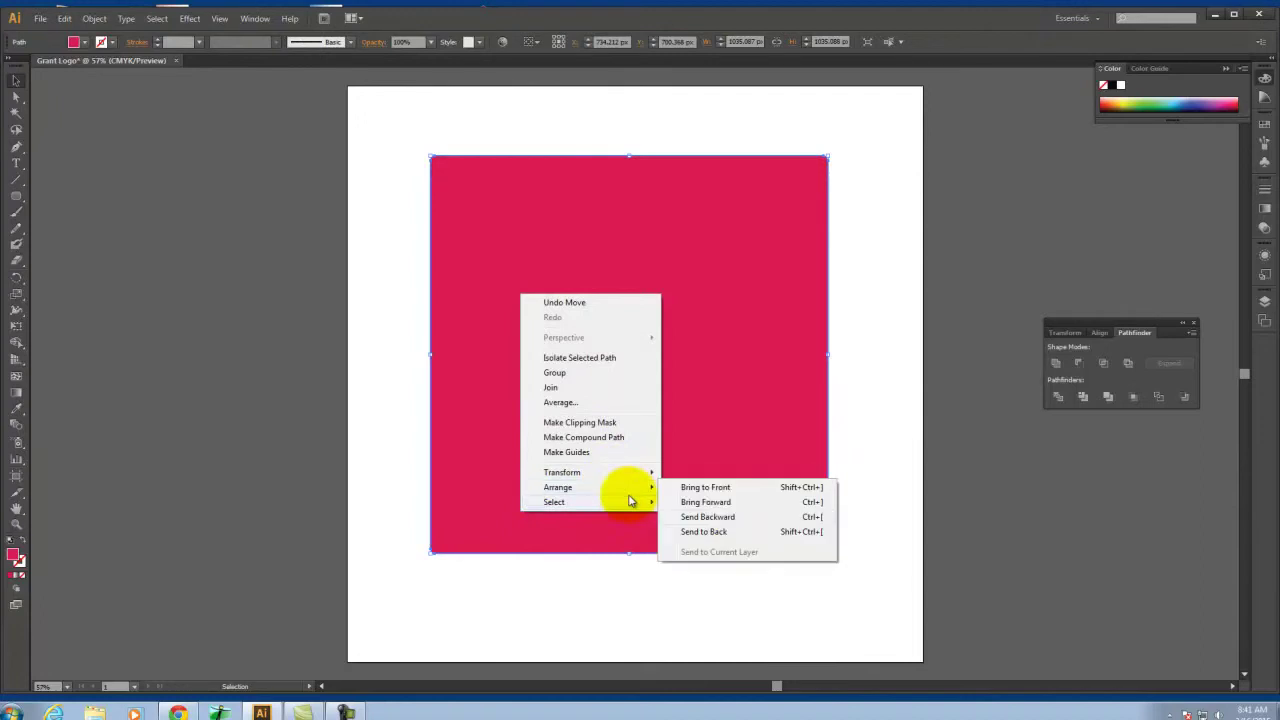
left_click(740, 532)
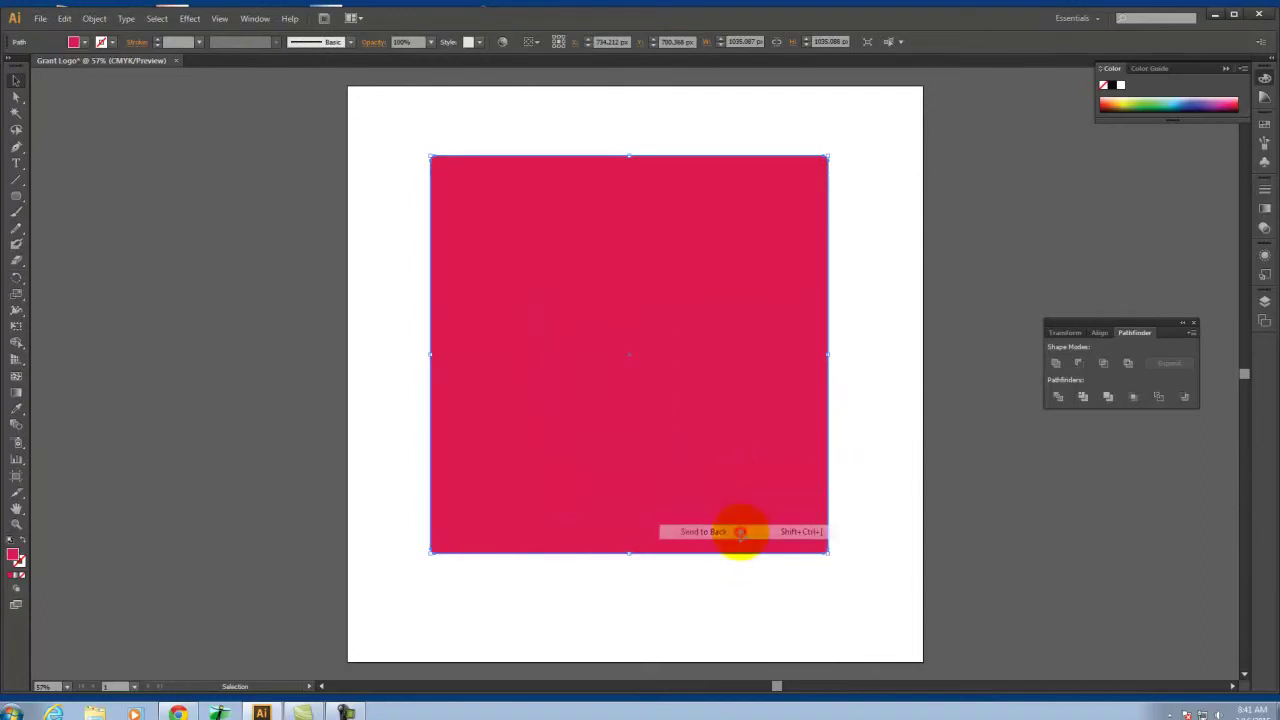
Change the backdrop square's fill to orange (E28B23)
double_click(12, 556)
left_click_drag(657, 330, 653, 356)
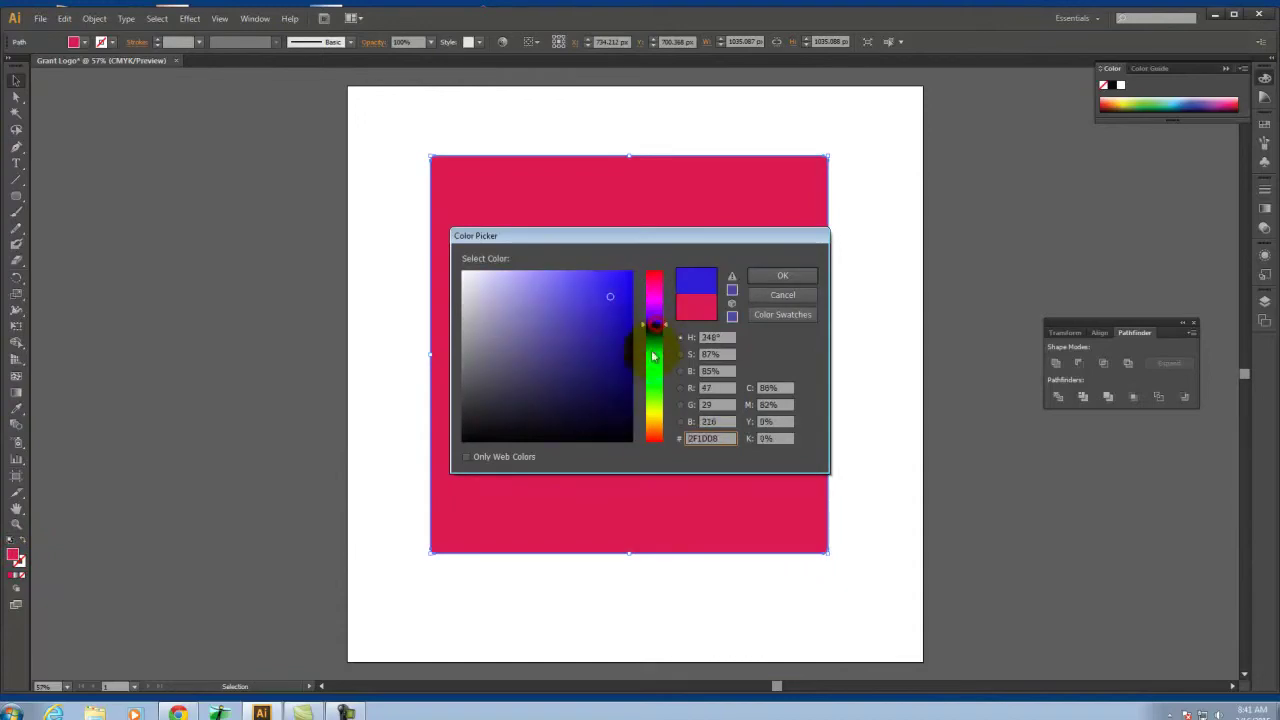
left_click(806, 278)
left_click_drag(650, 385, 657, 303)
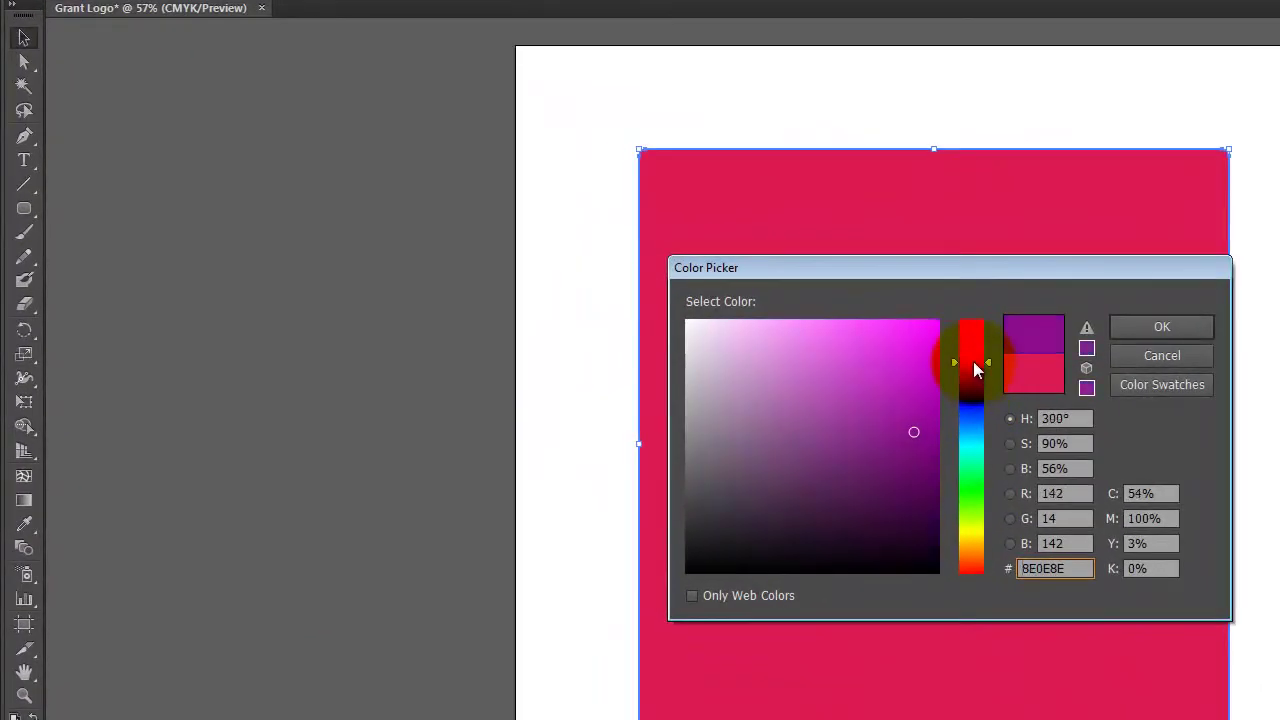
mouse_move(973, 361)
left_mouse_down()
mouse_move(990, 548)
mouse_move(992, 532)
left_mouse_up()
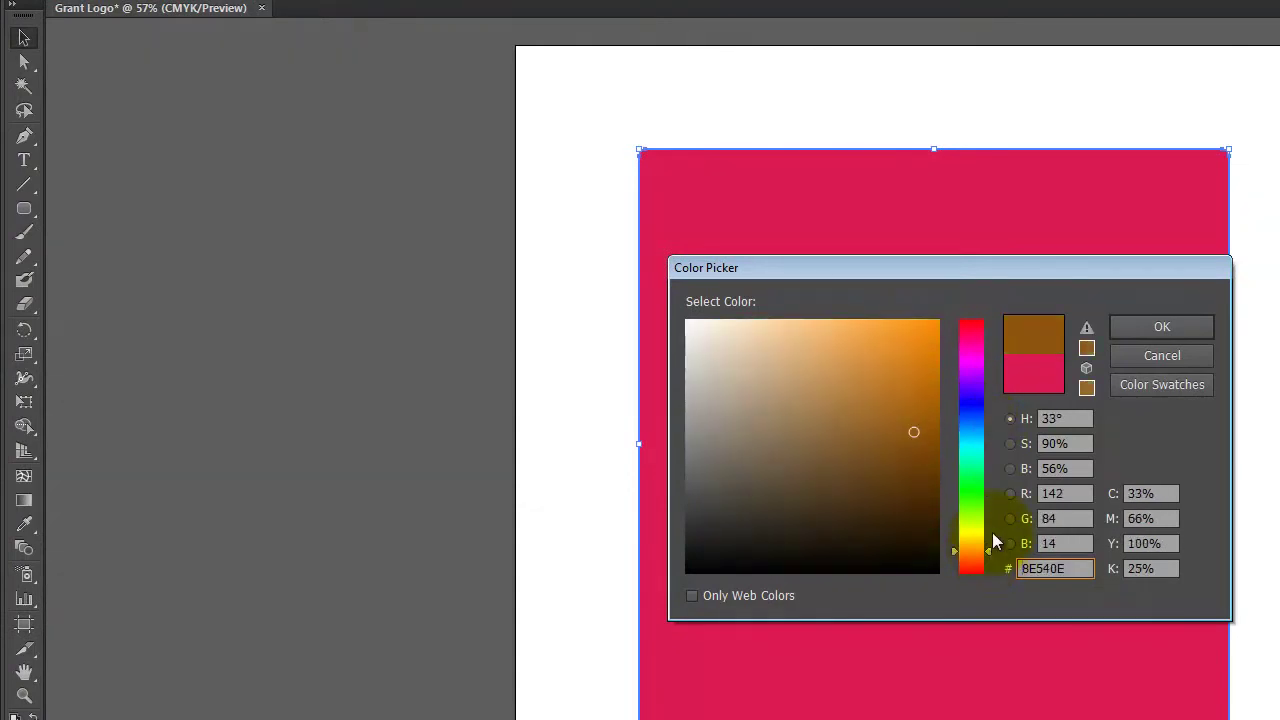
left_click_drag(903, 366, 900, 348)
left_click(1172, 327)
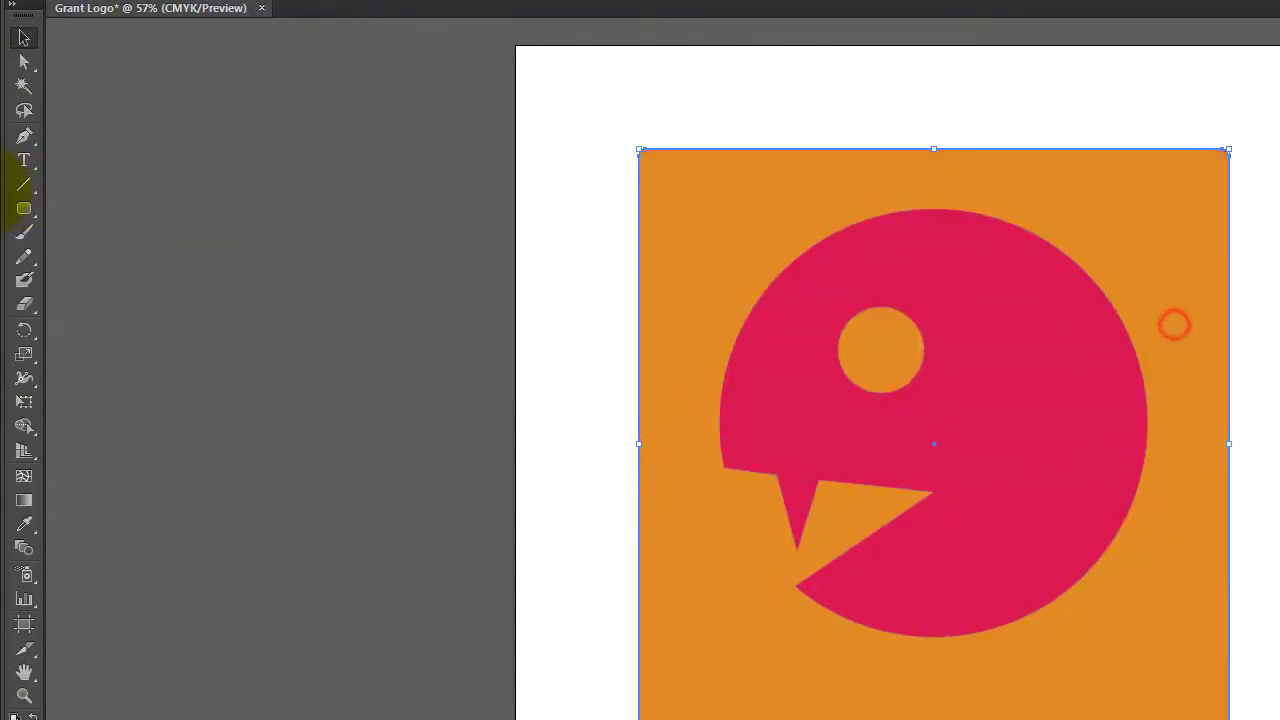
Shift the orange square slightly up on the artboard
left_click(623, 63)
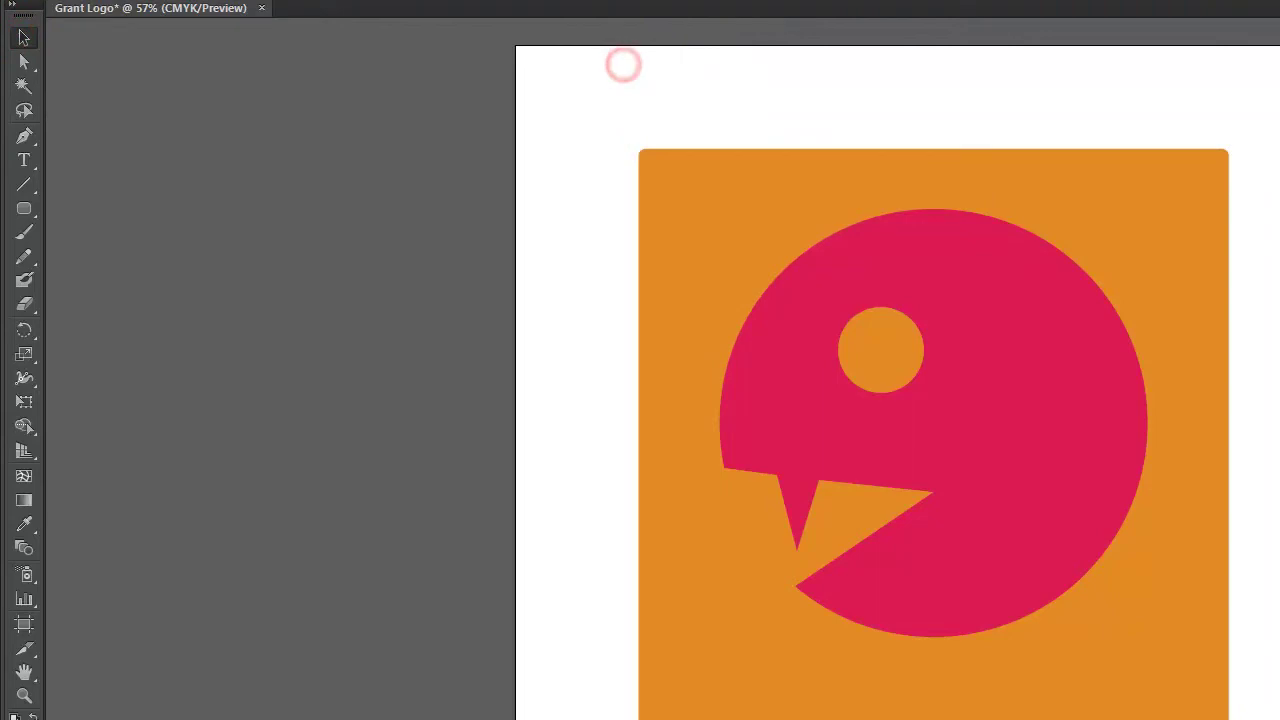
left_click(1197, 272)
mouse_move(1197, 272)
left_mouse_down()
mouse_move(1188, 287)
mouse_move(1182, 275)
left_mouse_up()
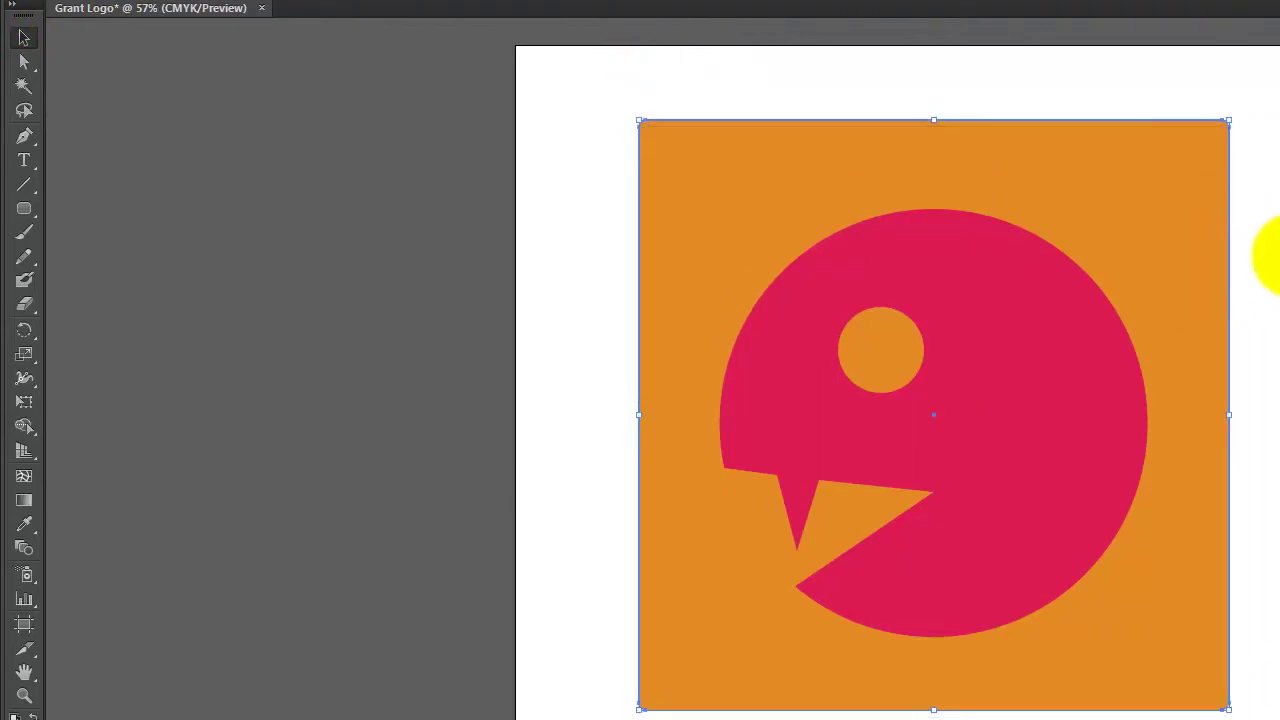
left_click(1266, 256)
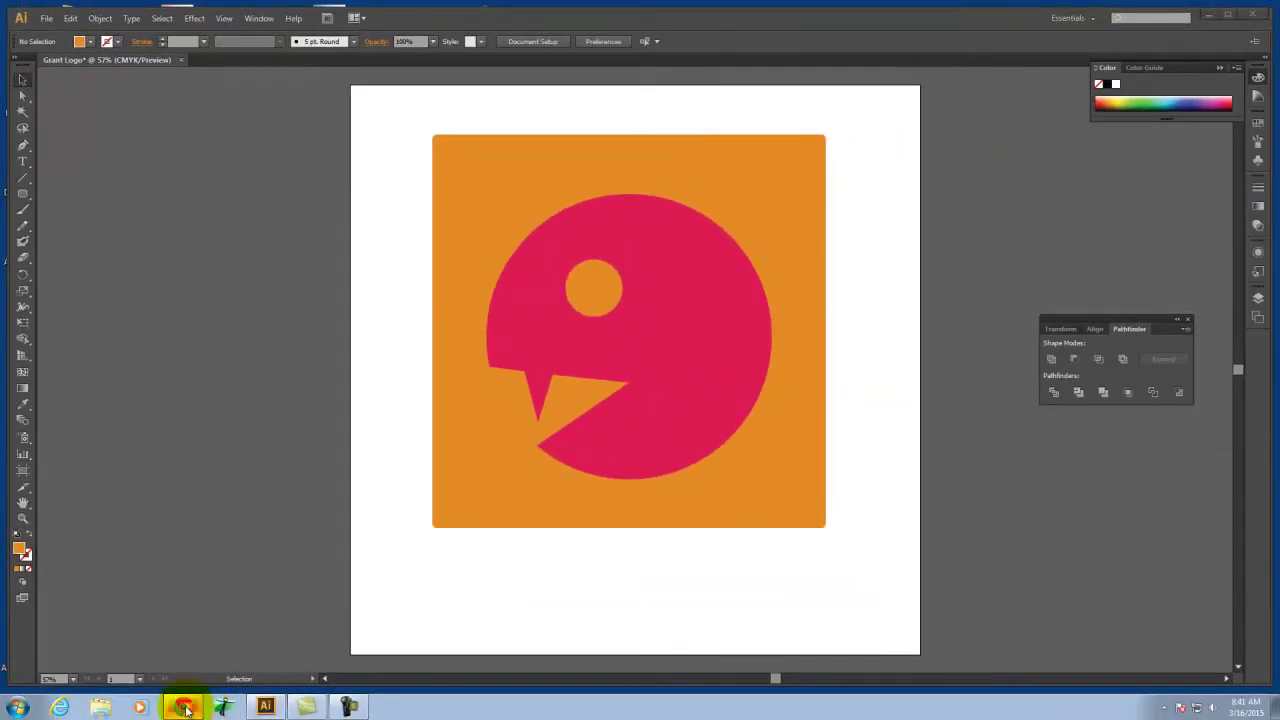
Search Google for 'free font' in a new browser tab
left_click(184, 708)
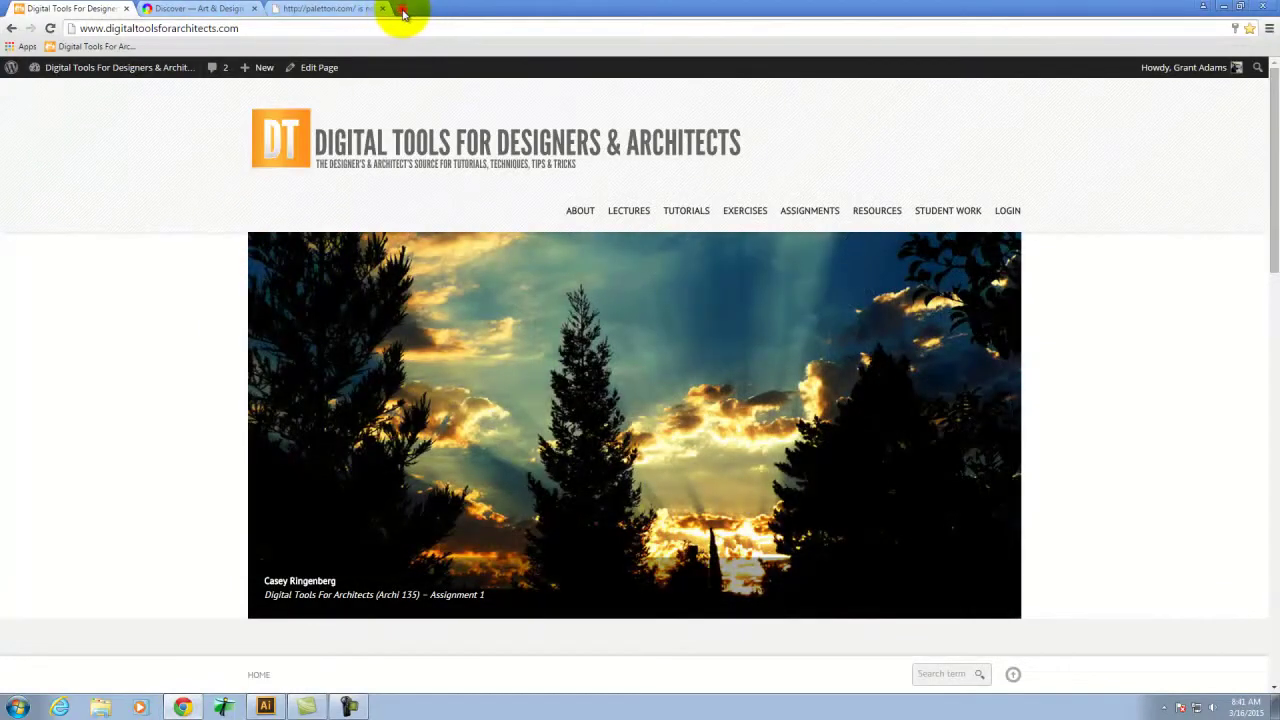
left_click(403, 12)
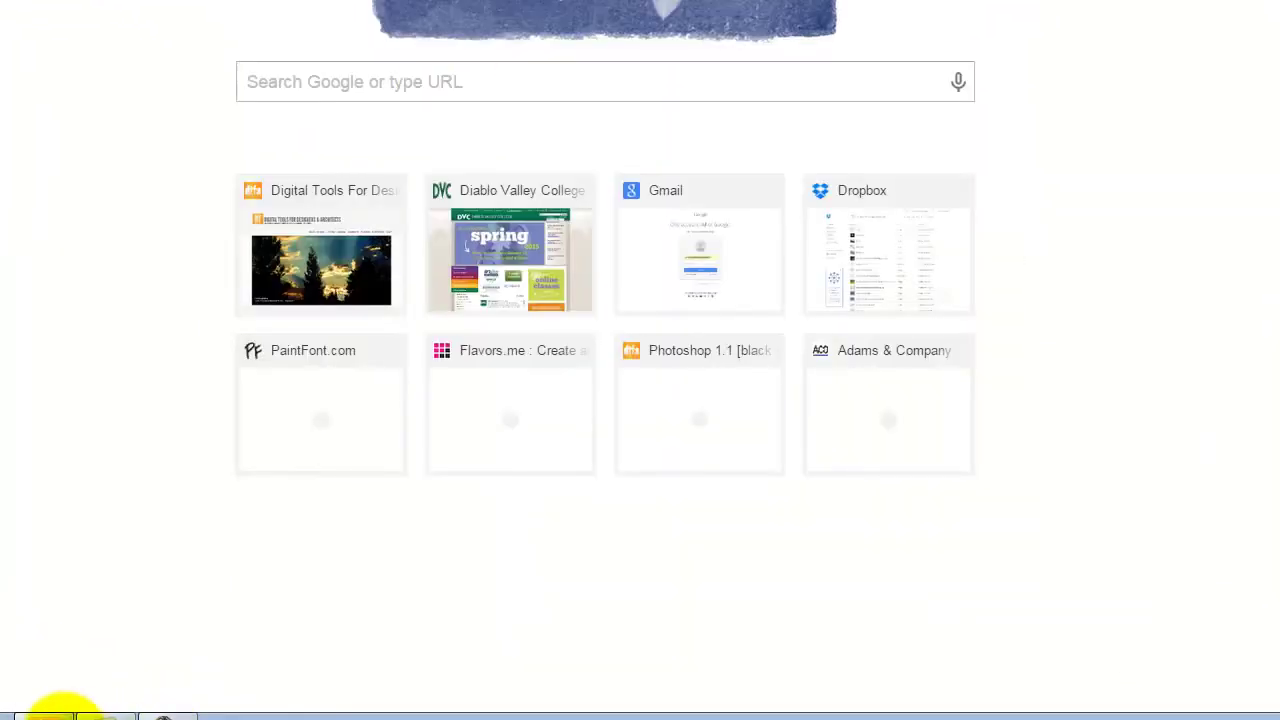
left_click(52, 715)
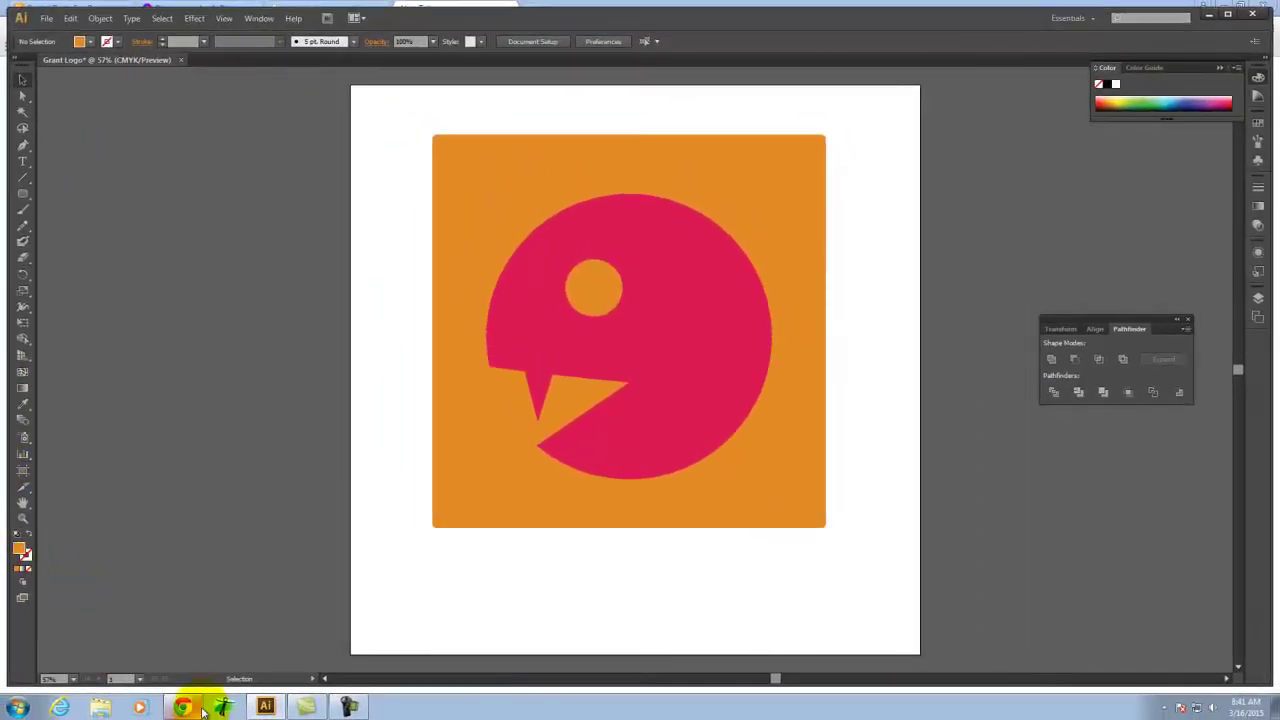
left_click(200, 709)
type("google.com")
key("Return")
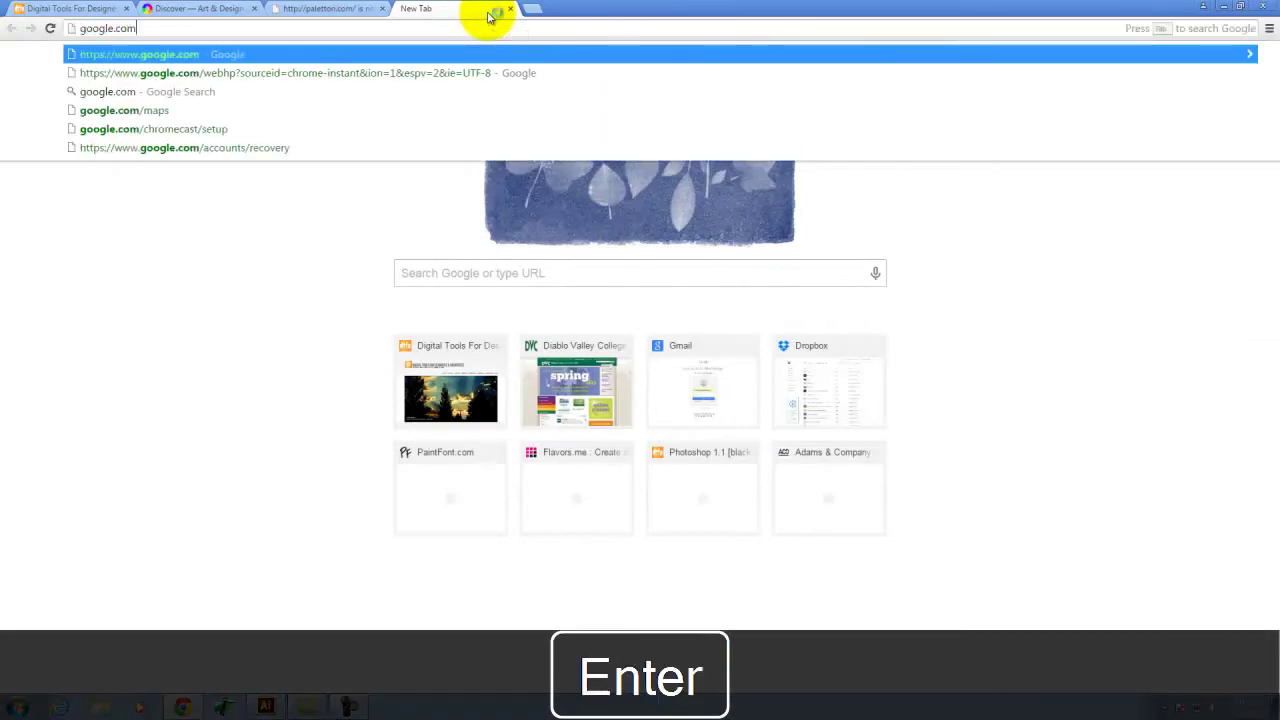
type("free font")
key("Return")
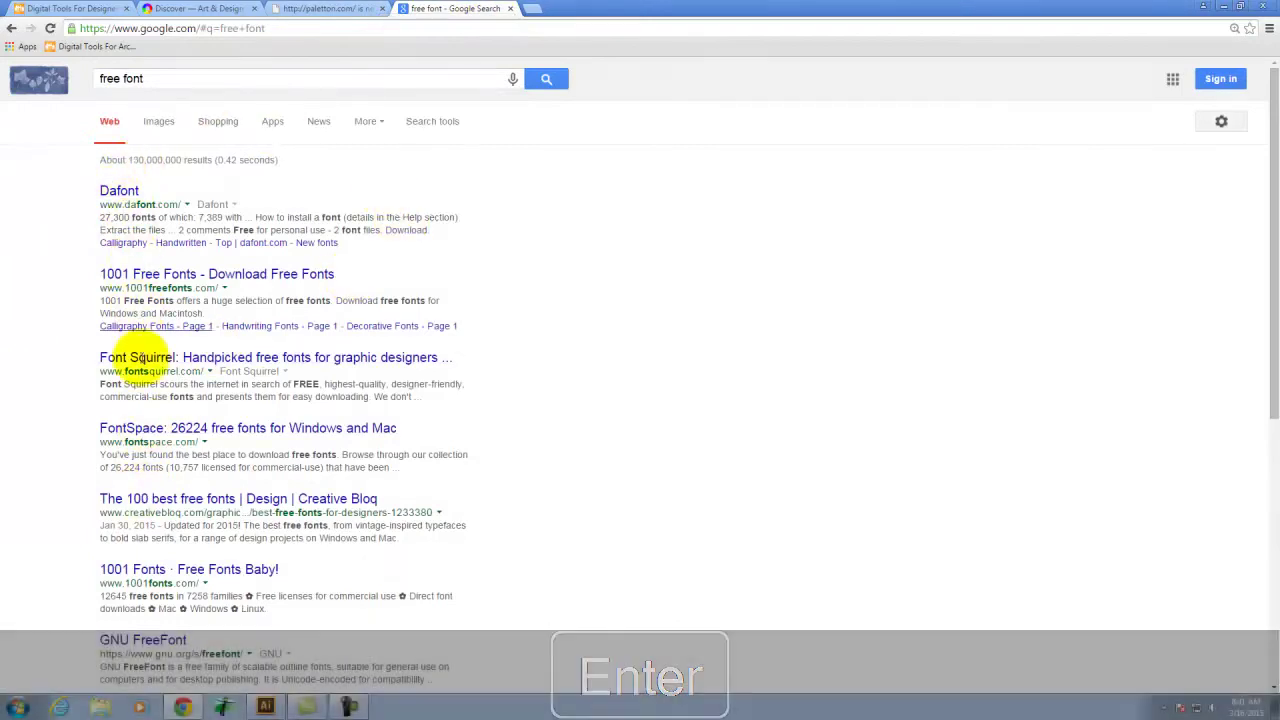
On Font Squirrel, download the Kaushan Script font
left_click(141, 357)
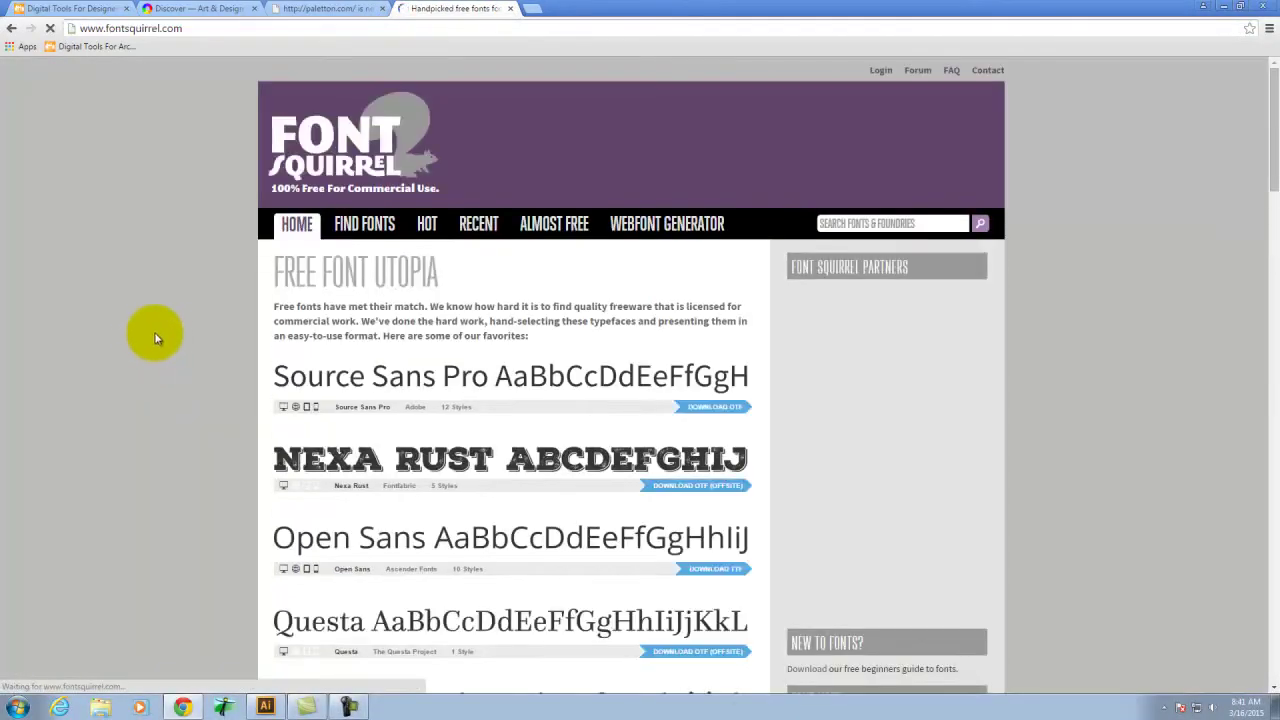
scroll(686, 447, "down", 1)
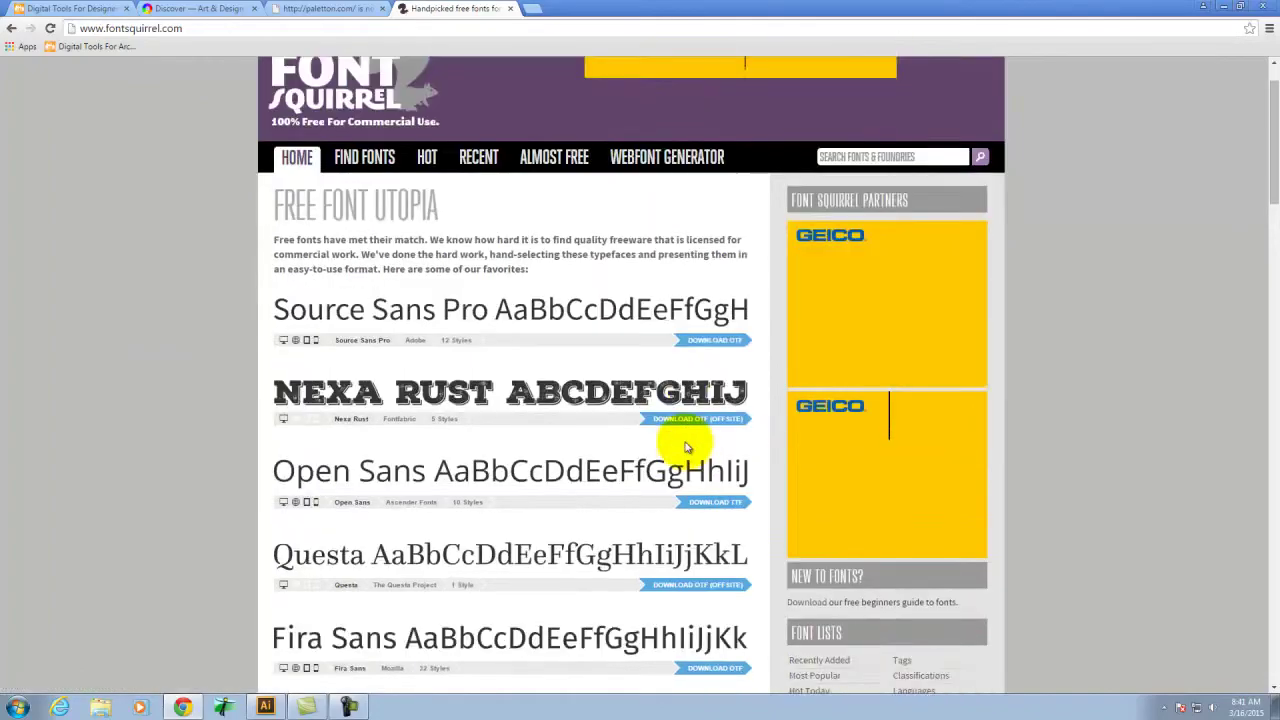
scroll(686, 447, "down", 10)
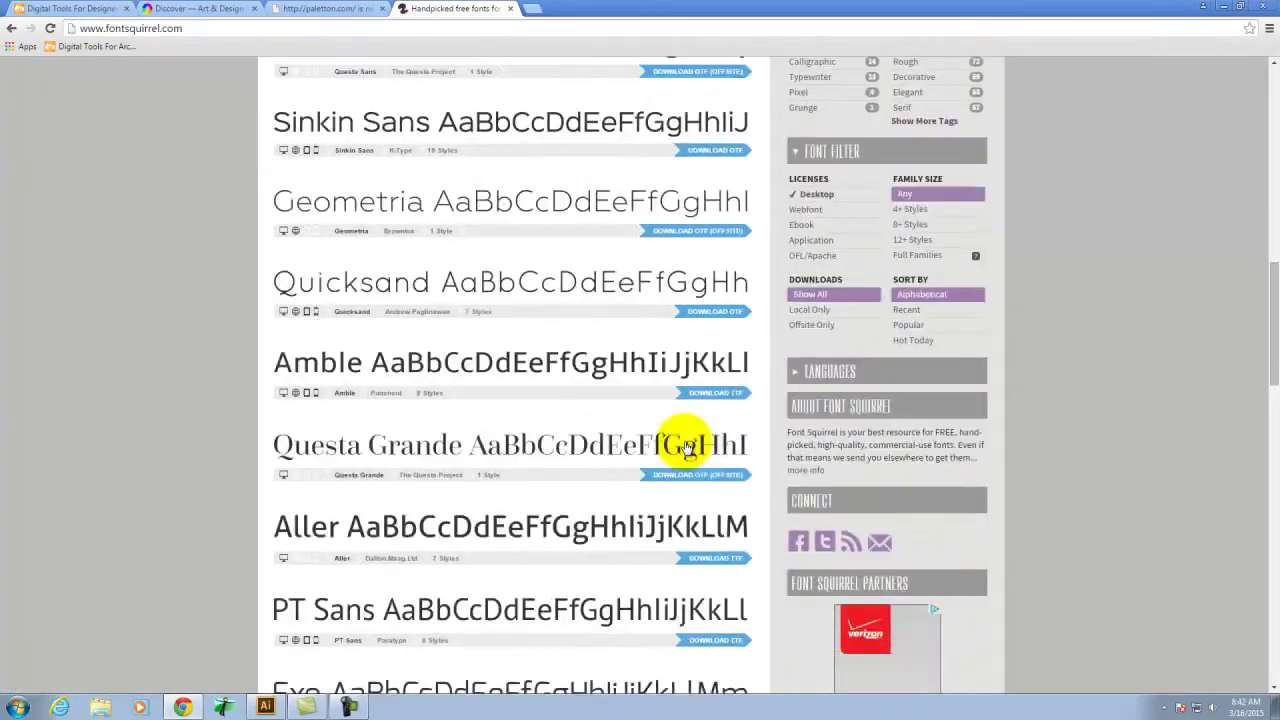
scroll(686, 447, "down", 6)
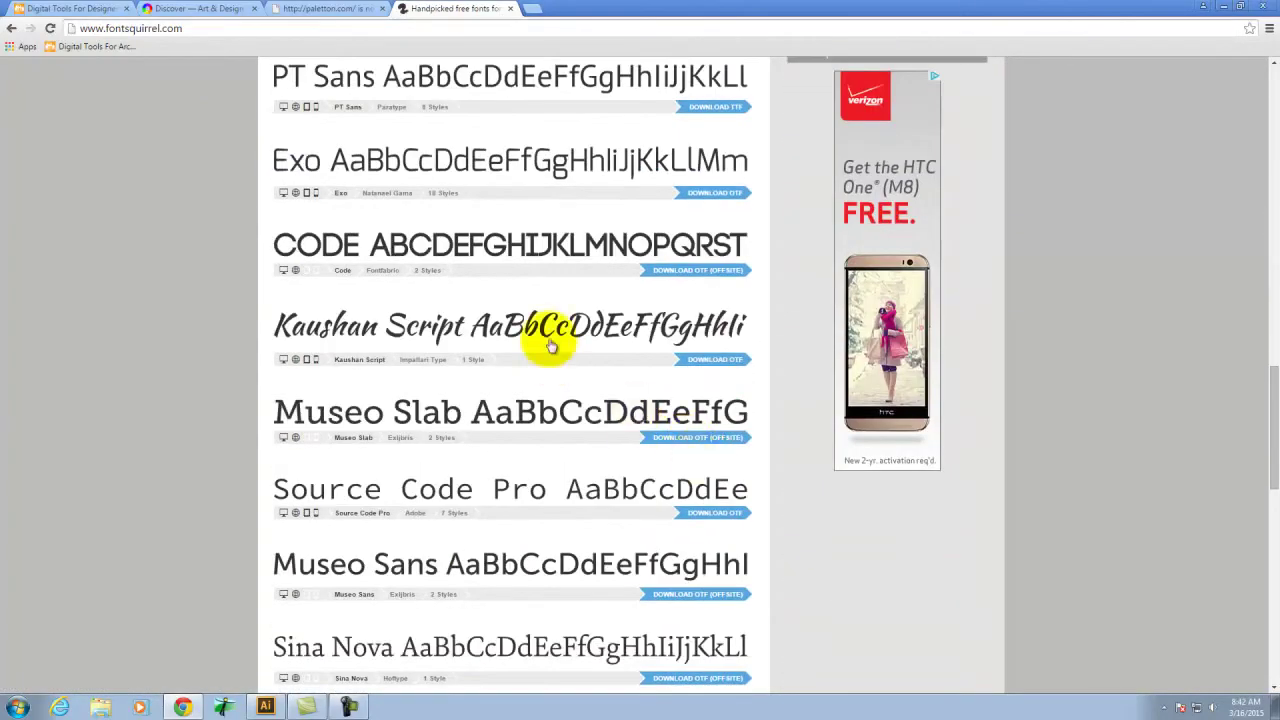
left_click(722, 362)
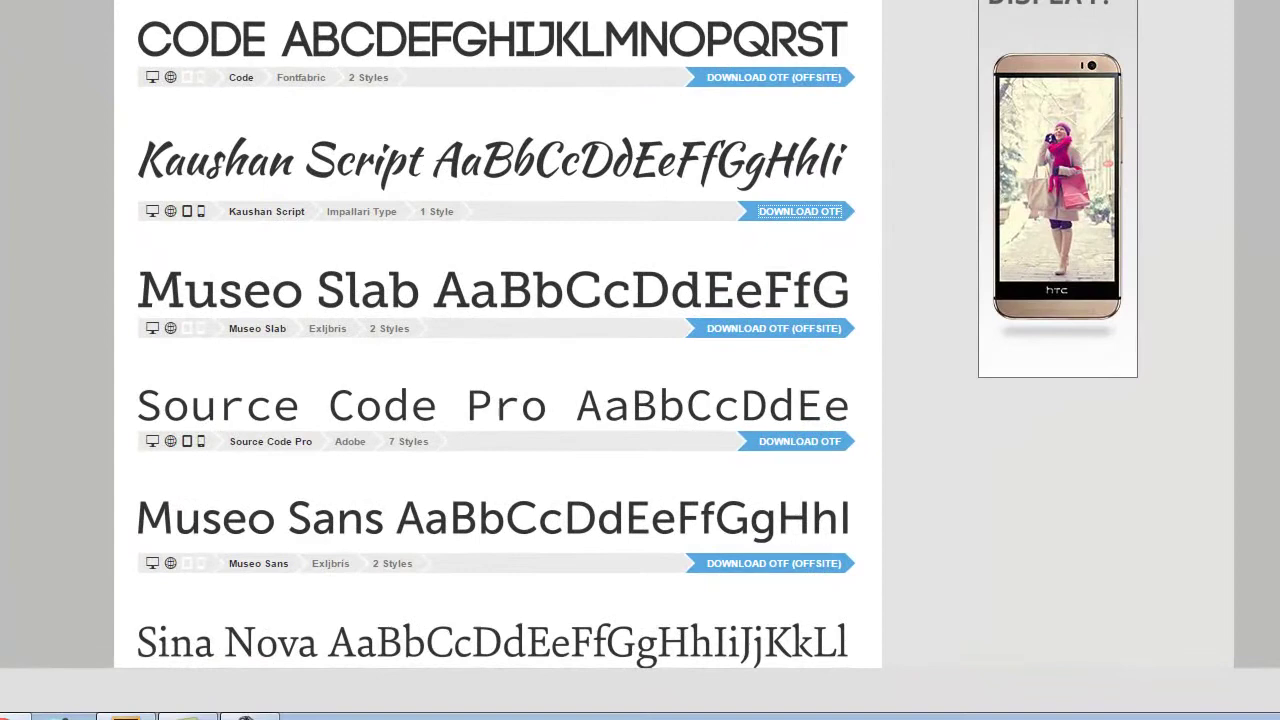
Extract kaushan-script.zip to the Desktop, then return to the browser
left_click(100, 682)
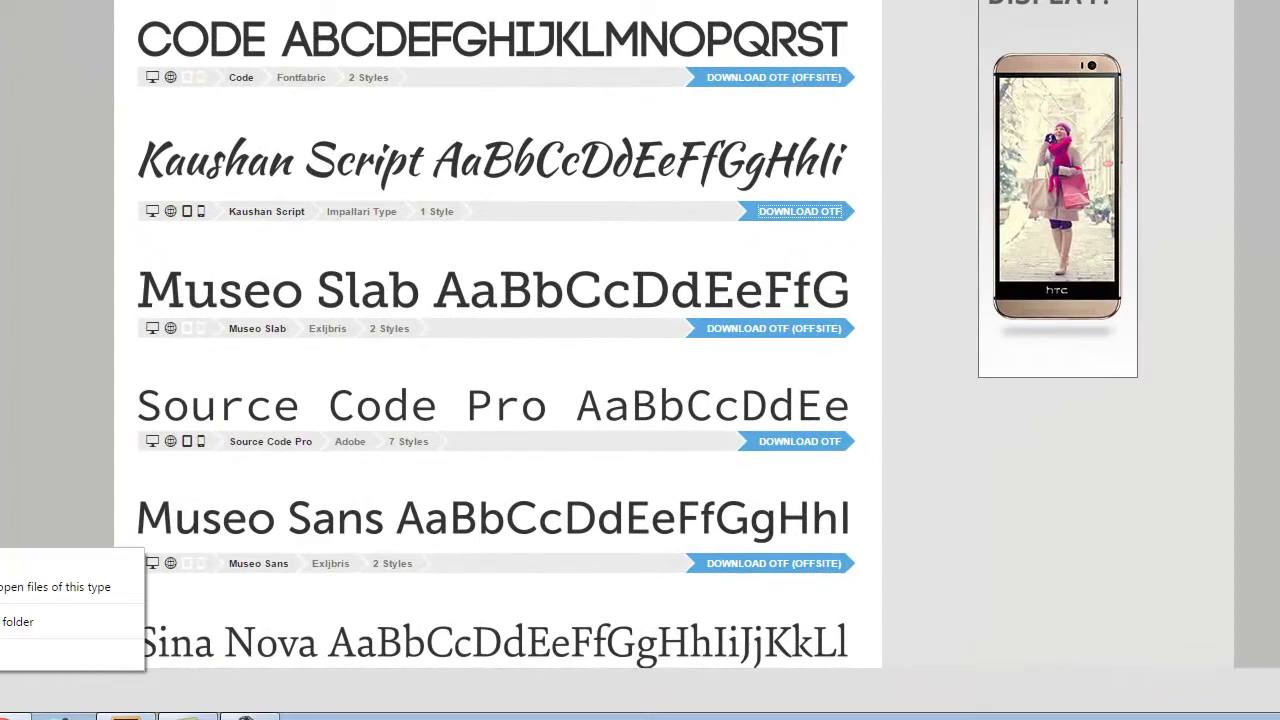
left_click(3, 622)
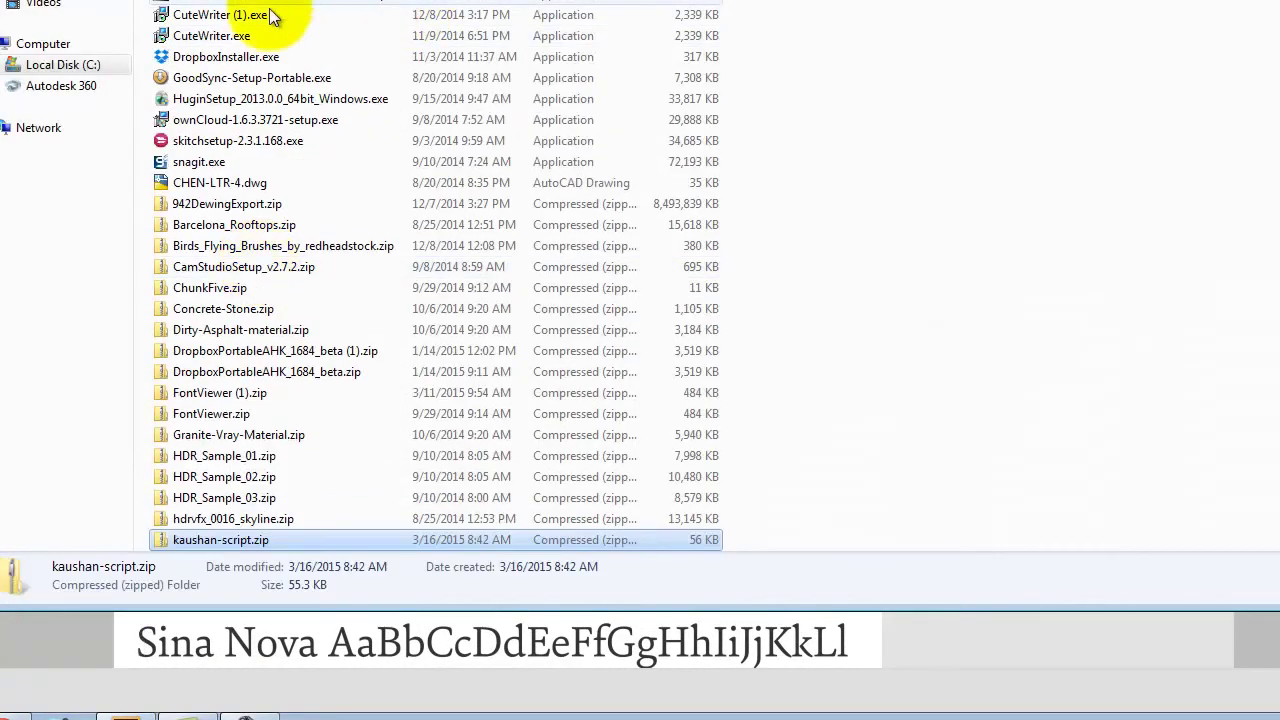
right_click(202, 540)
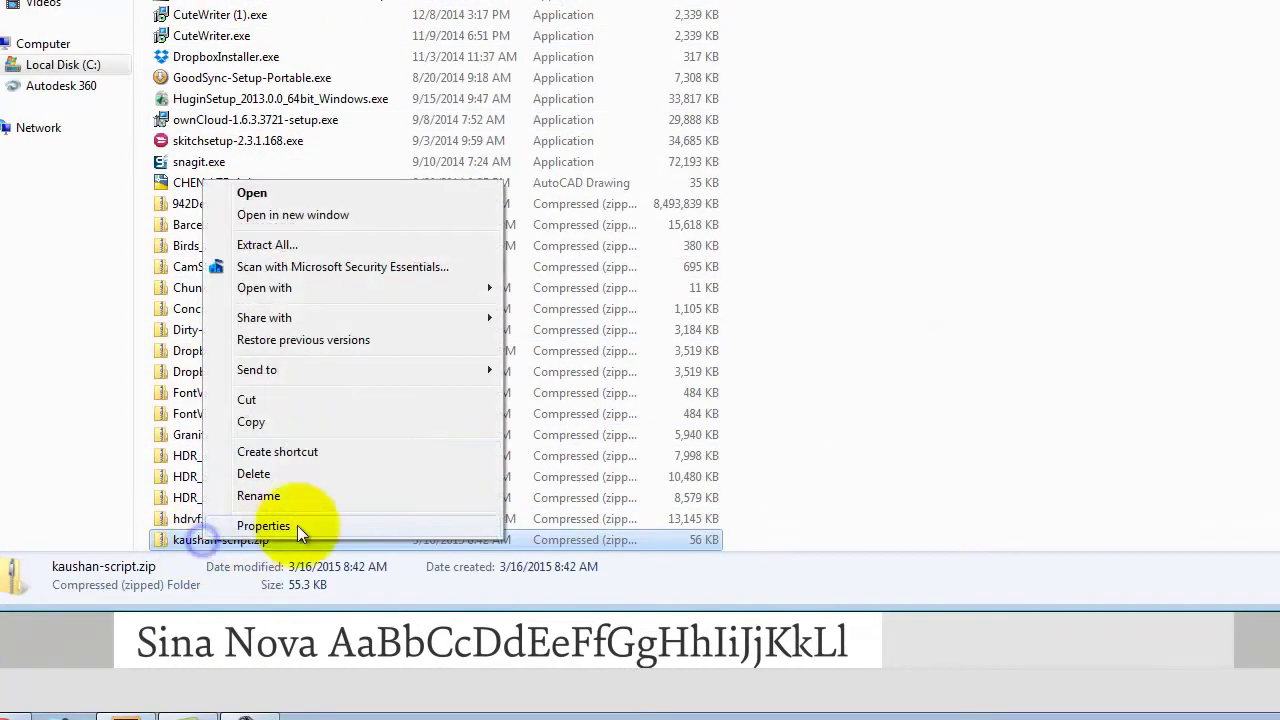
left_click(307, 244)
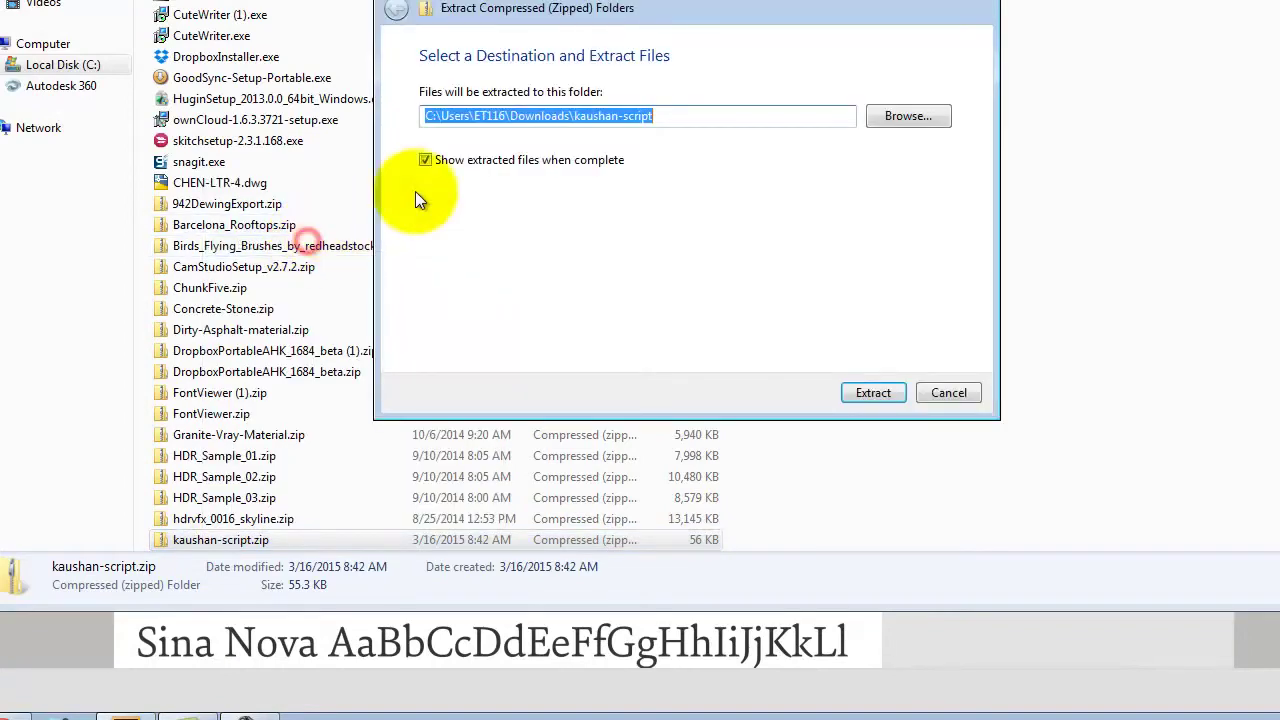
left_click(908, 117)
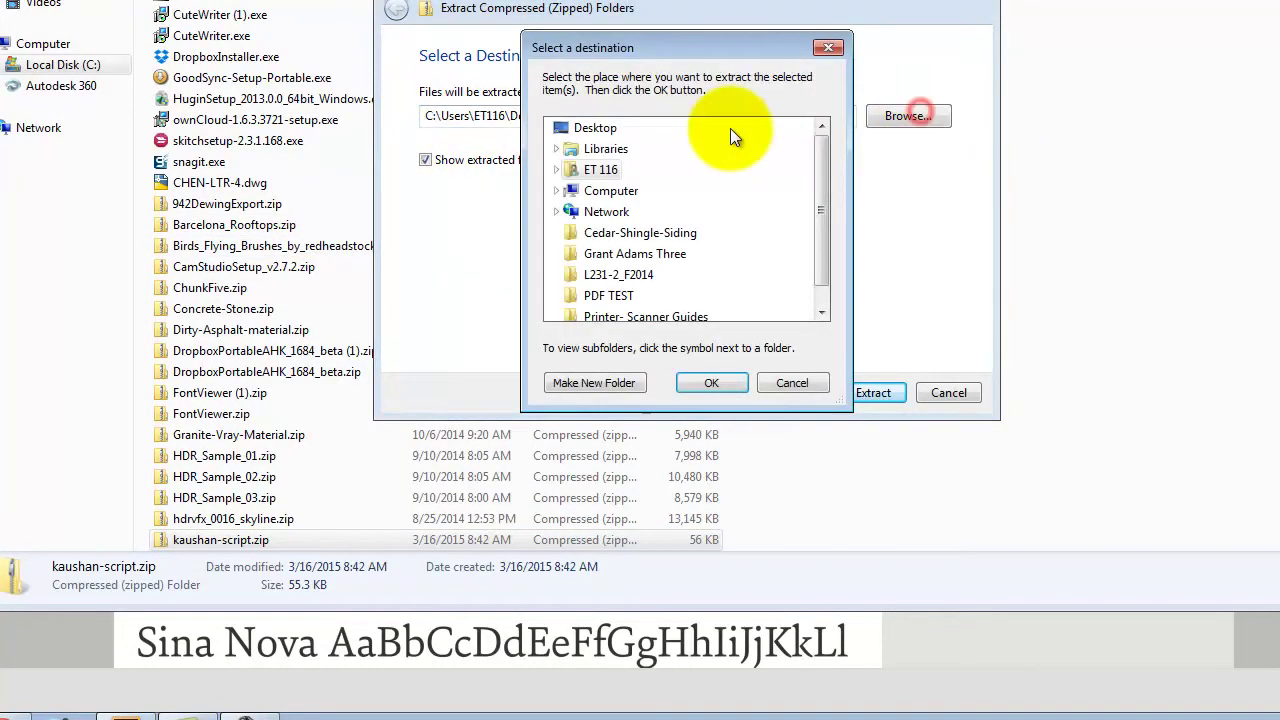
left_click_drag(817, 177, 822, 228)
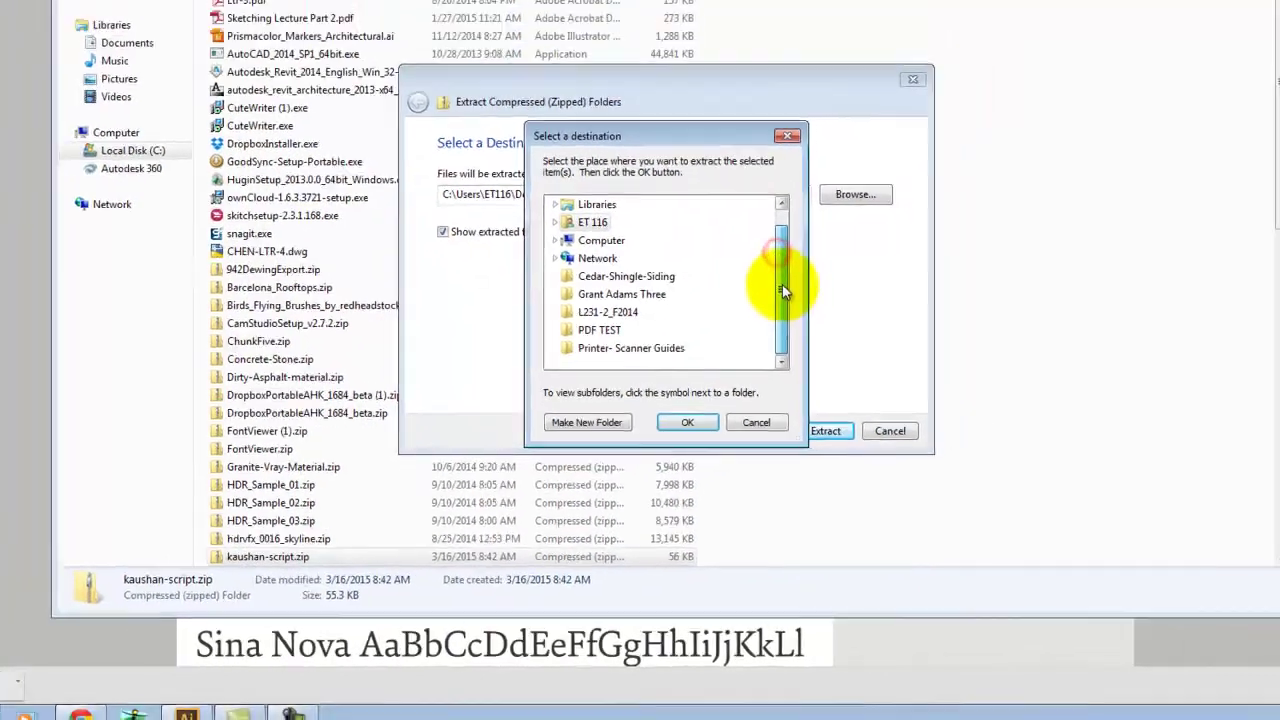
scroll(587, 210, "up", 1)
left_click(587, 204)
left_click(660, 476)
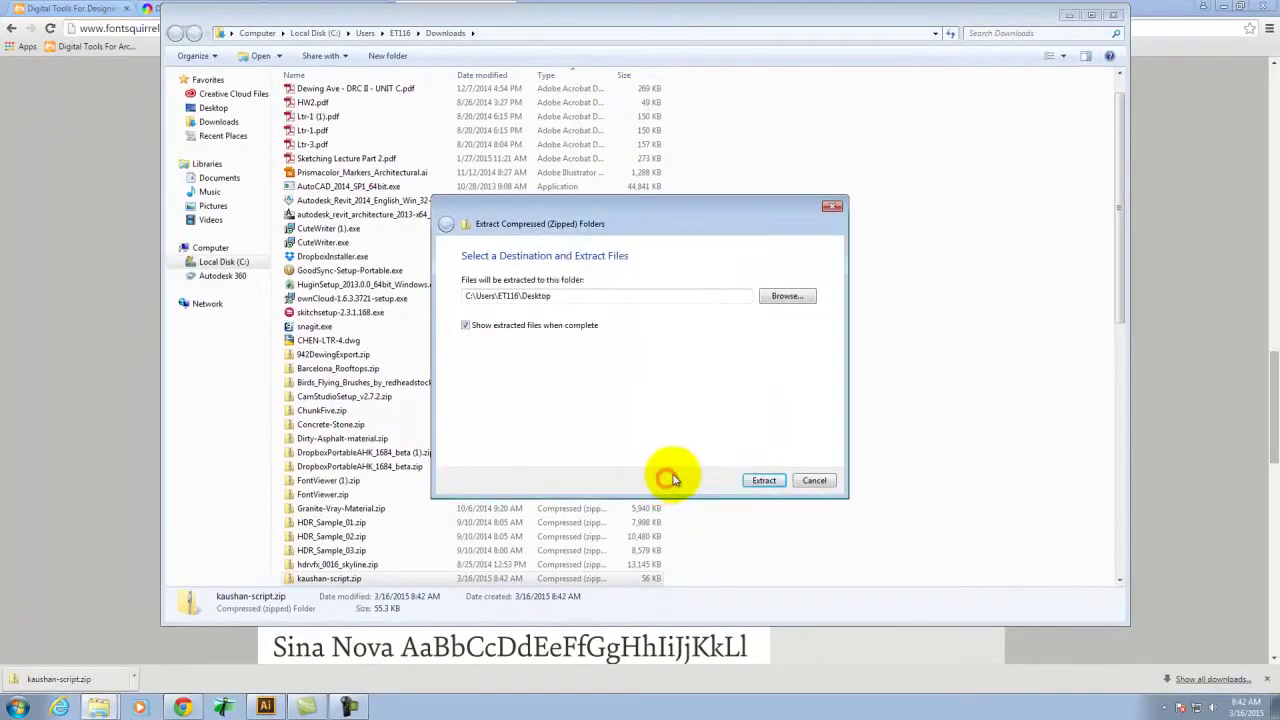
left_click(763, 479)
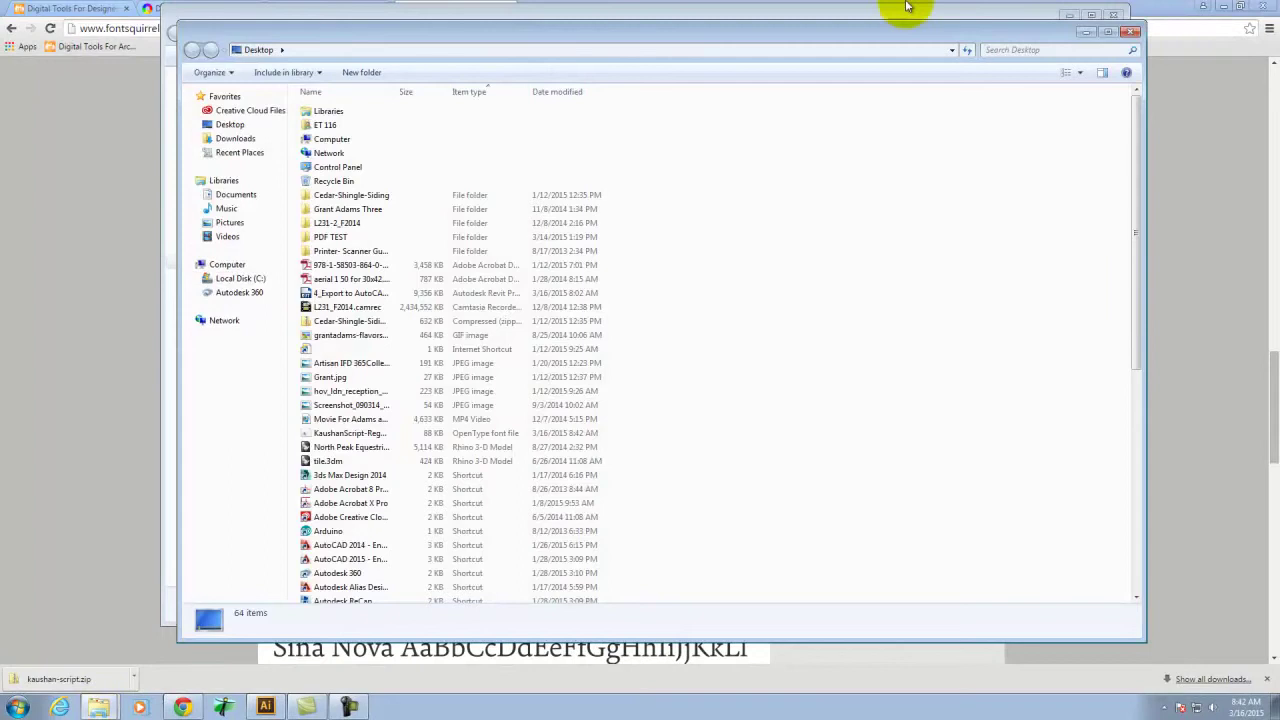
left_click(1169, 7)
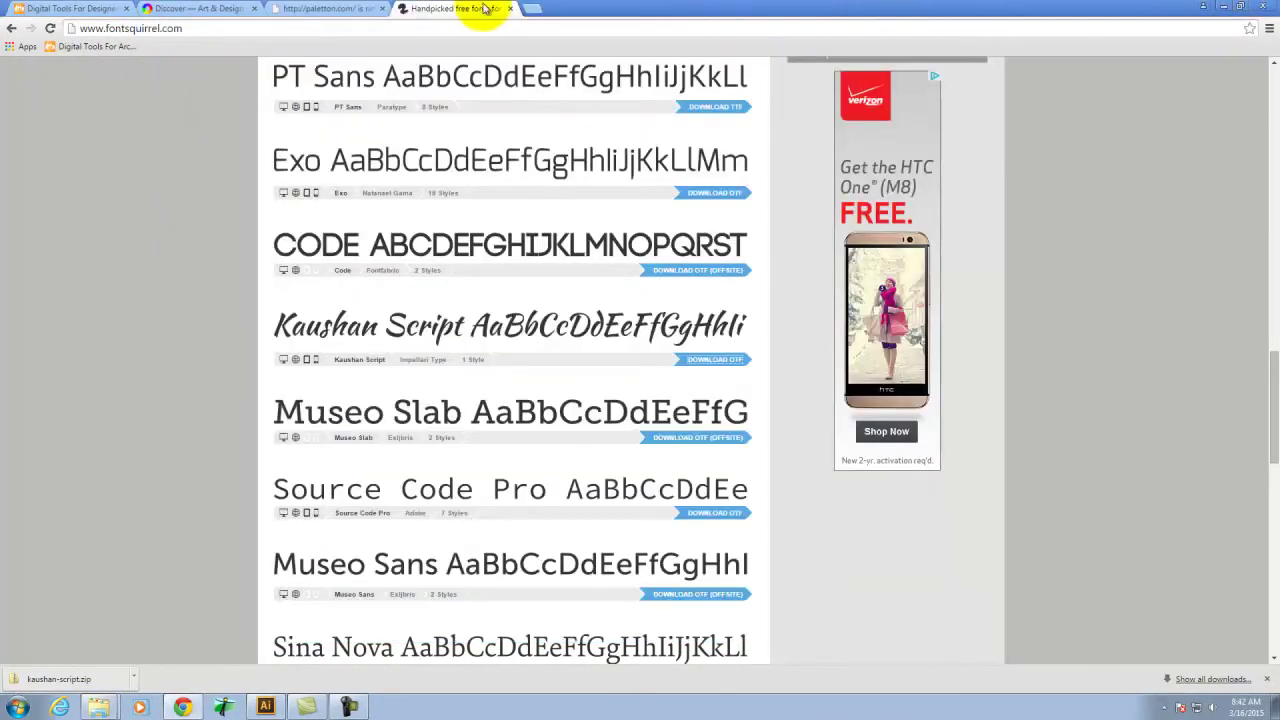
Open the AMP Font Viewer tutorial on the Digital Tools for Designers & Architects site
left_click(531, 10)
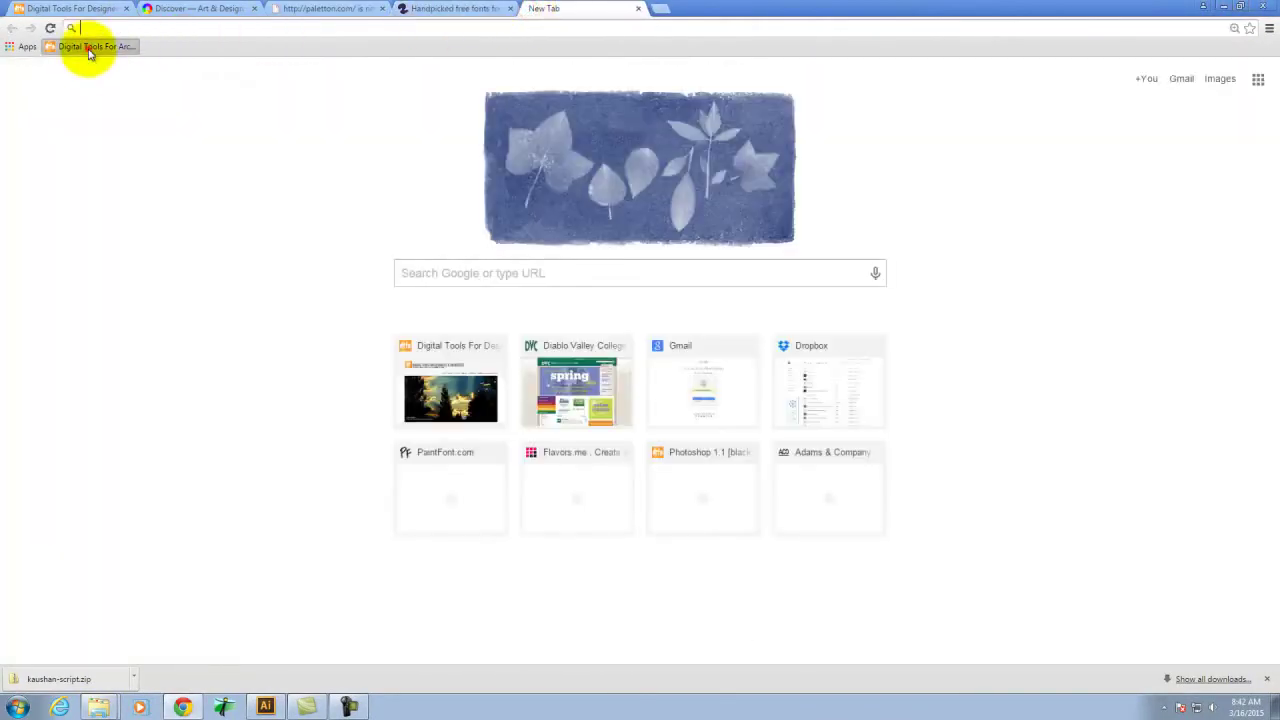
left_click(89, 47)
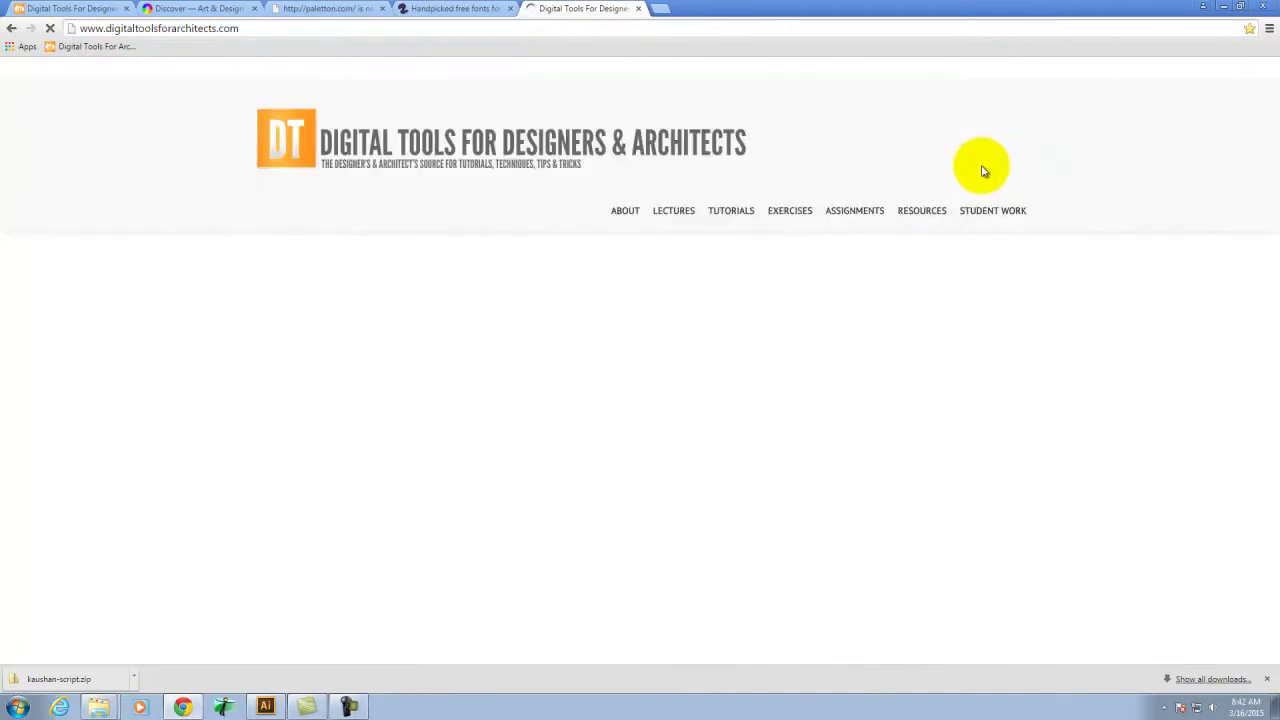
mouse_move(626, 210)
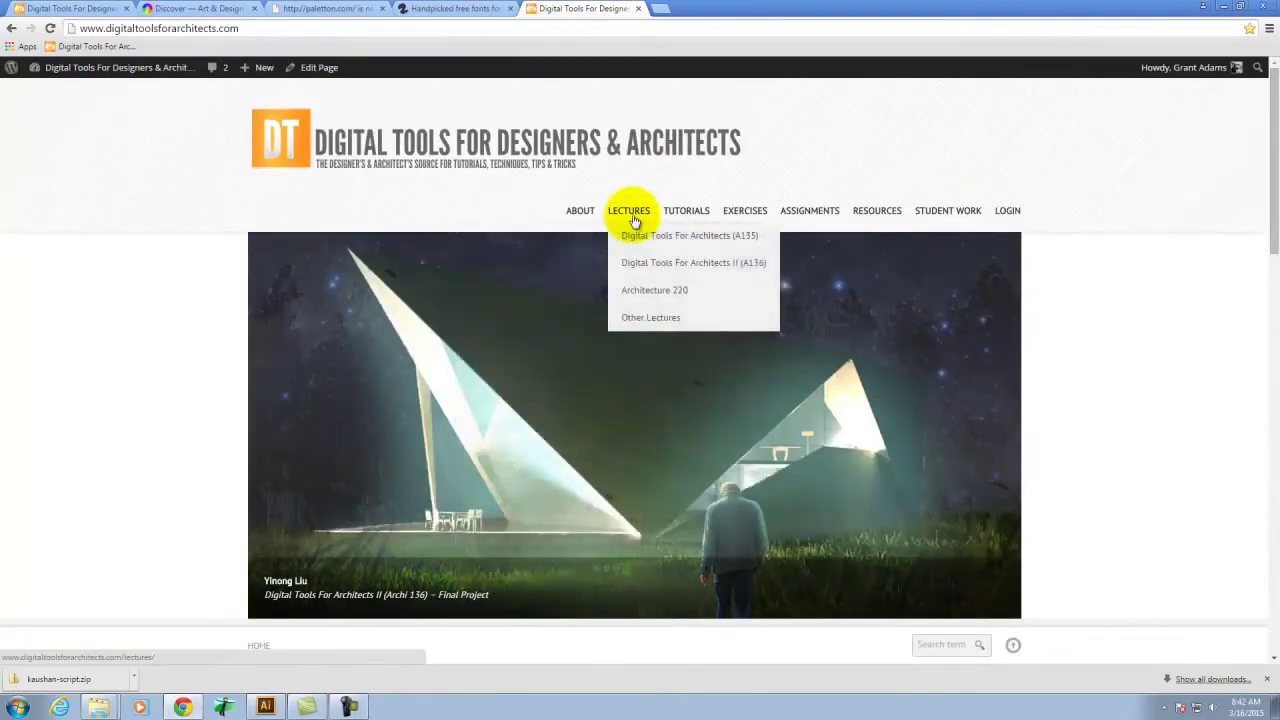
mouse_move(753, 220)
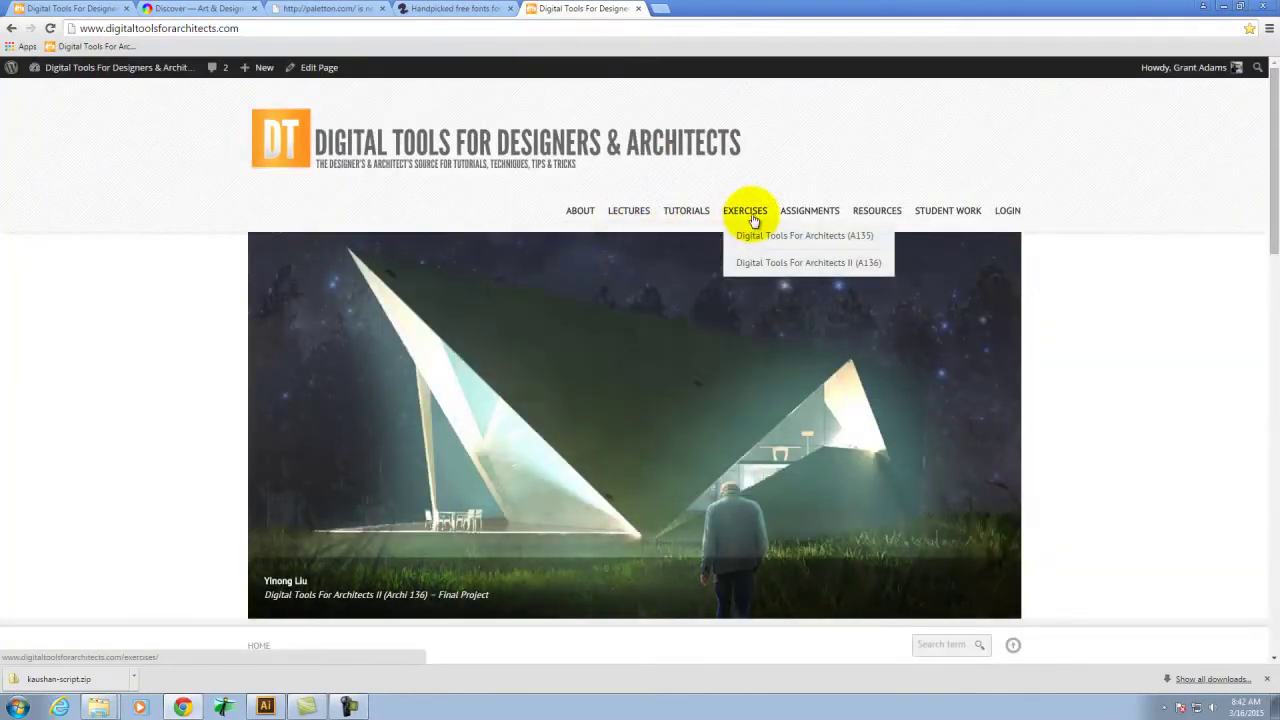
mouse_move(686, 210)
mouse_move(666, 237)
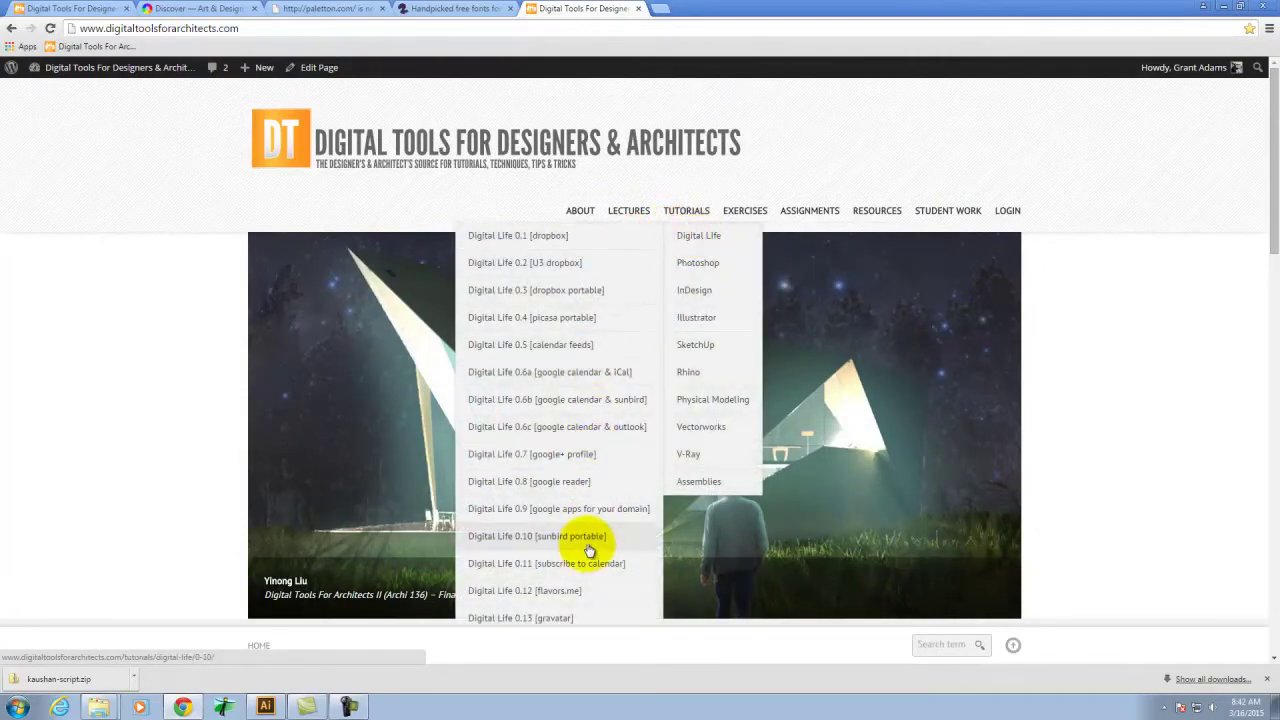
scroll(590, 528, "down", 1)
left_click(586, 537)
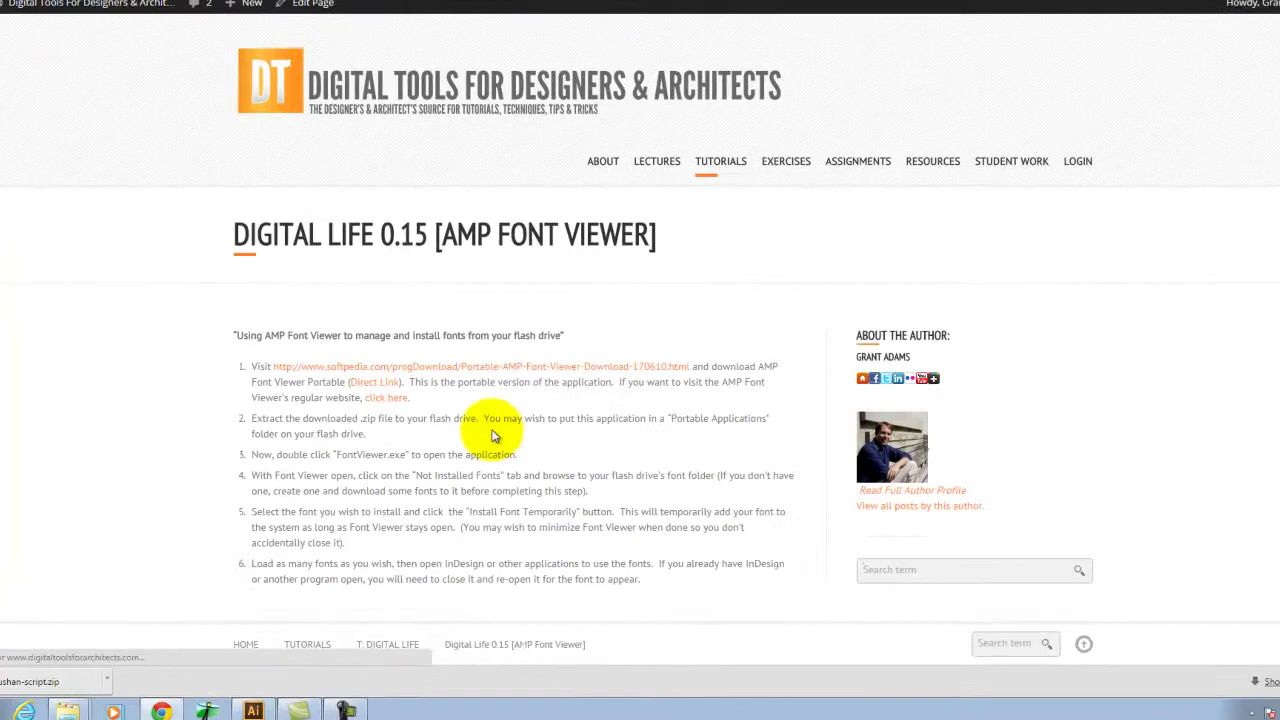
Download portable AMP Font Viewer via the Softpedia Secure Download (US) mirror
left_click(479, 276)
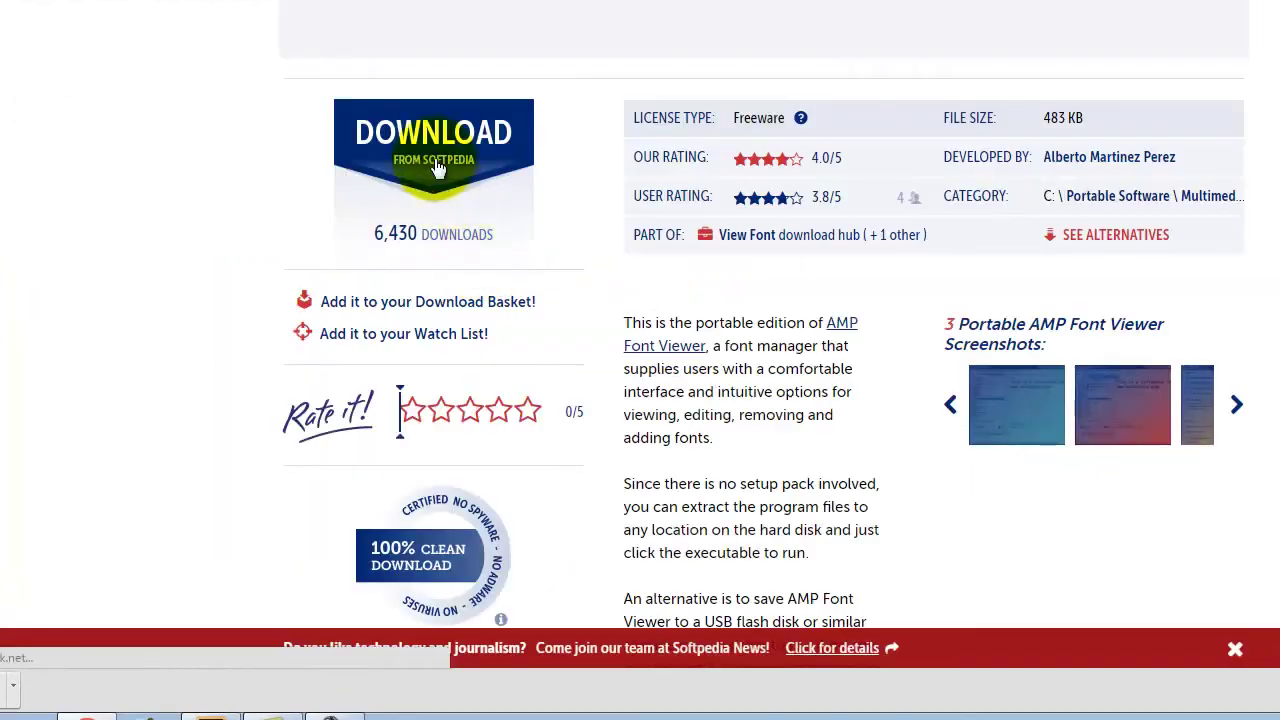
left_click(432, 130)
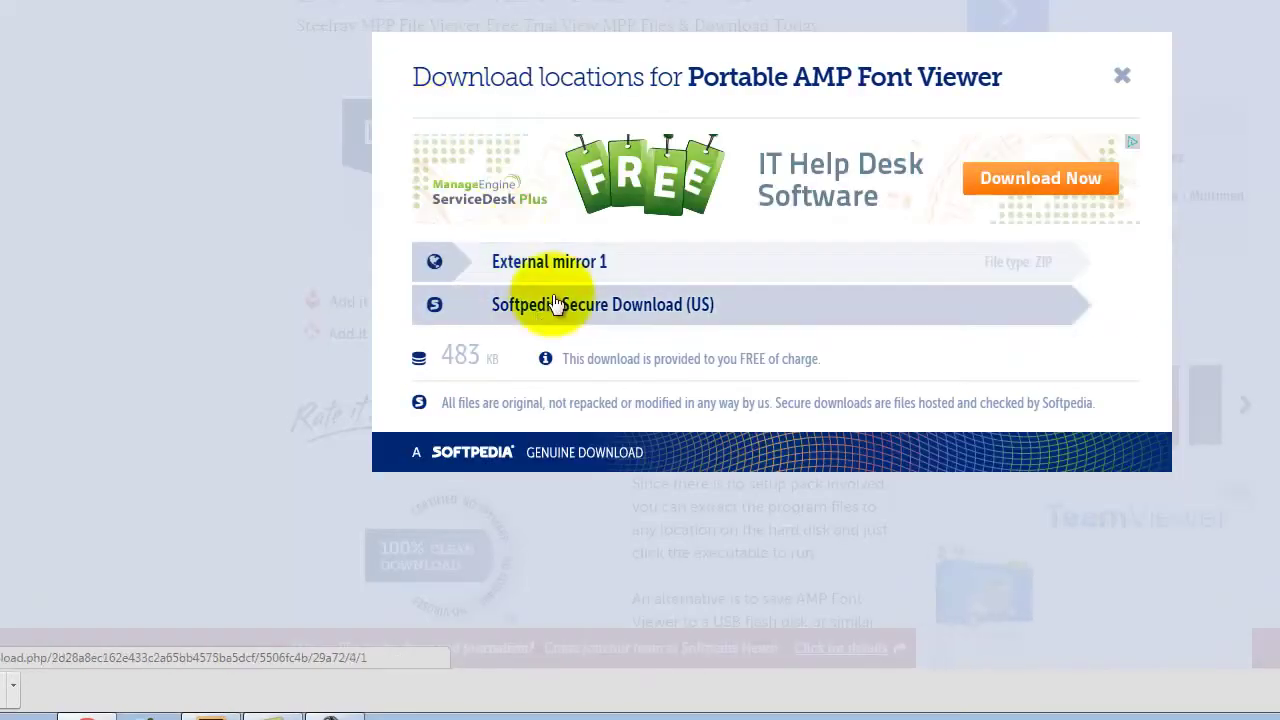
left_click(567, 260)
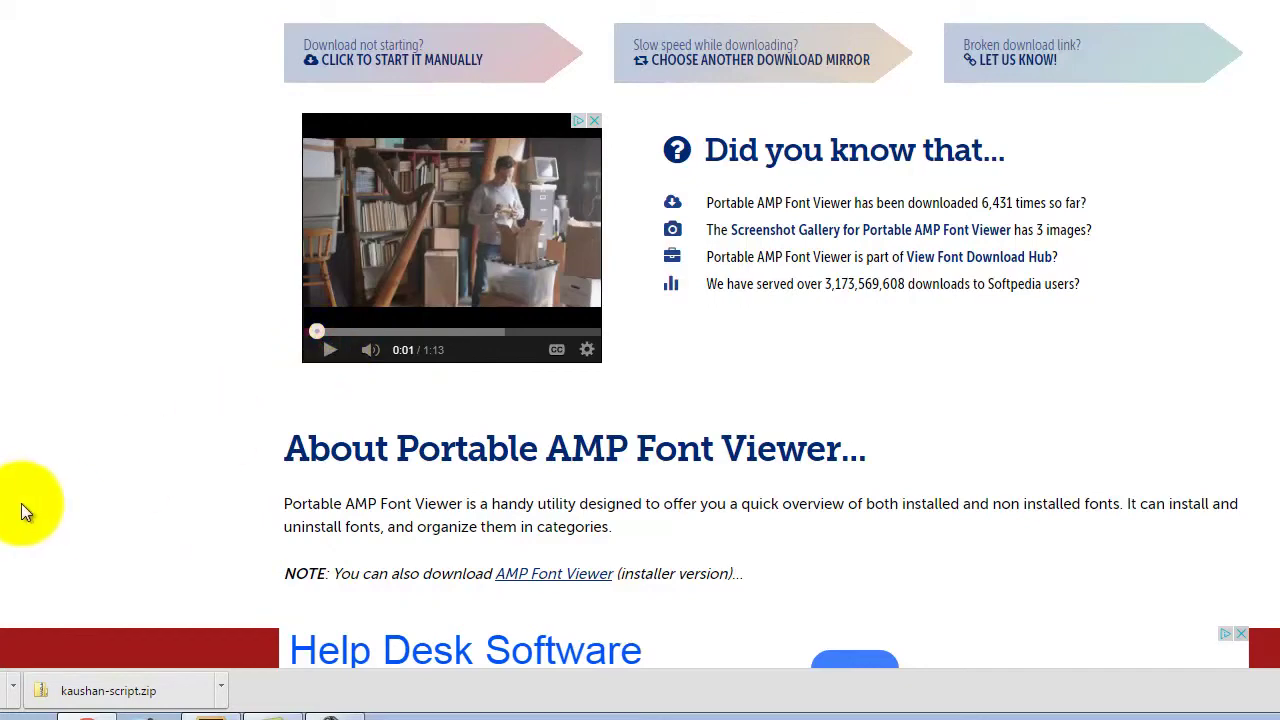
Locate FontViewer (2).zip in its downloads folder and inspect its contents
left_click(12, 688)
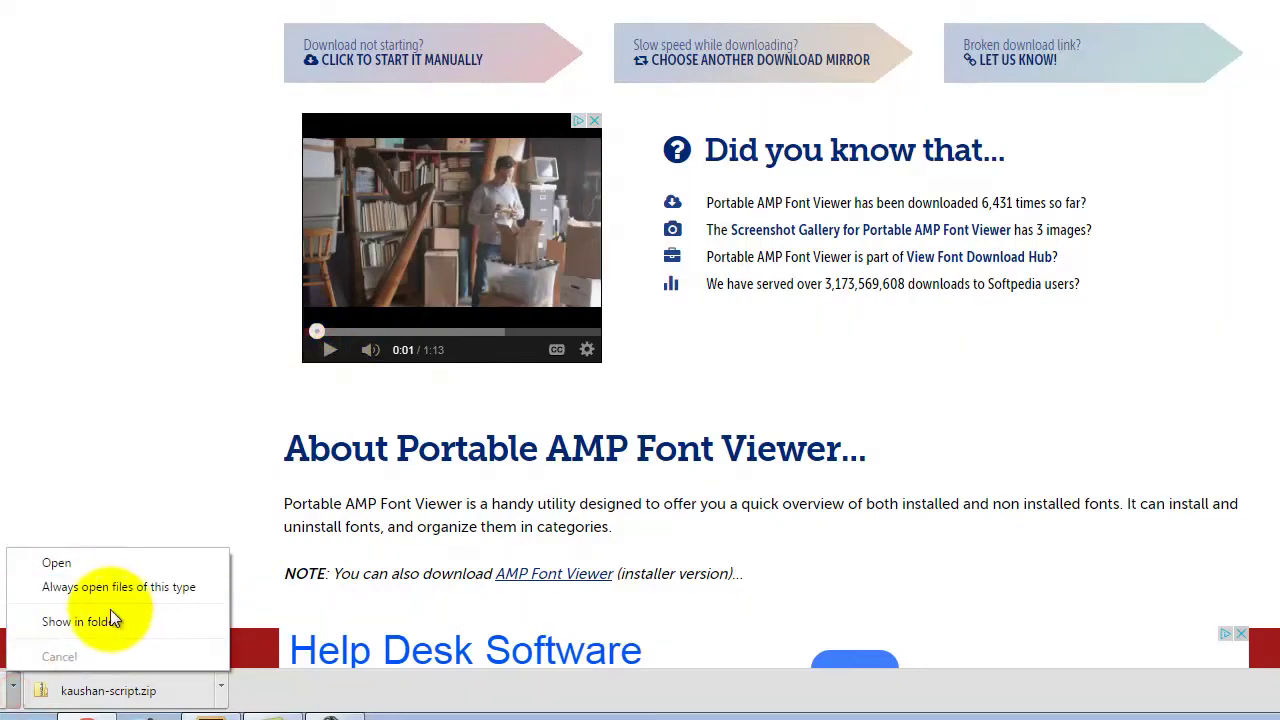
left_click(108, 619)
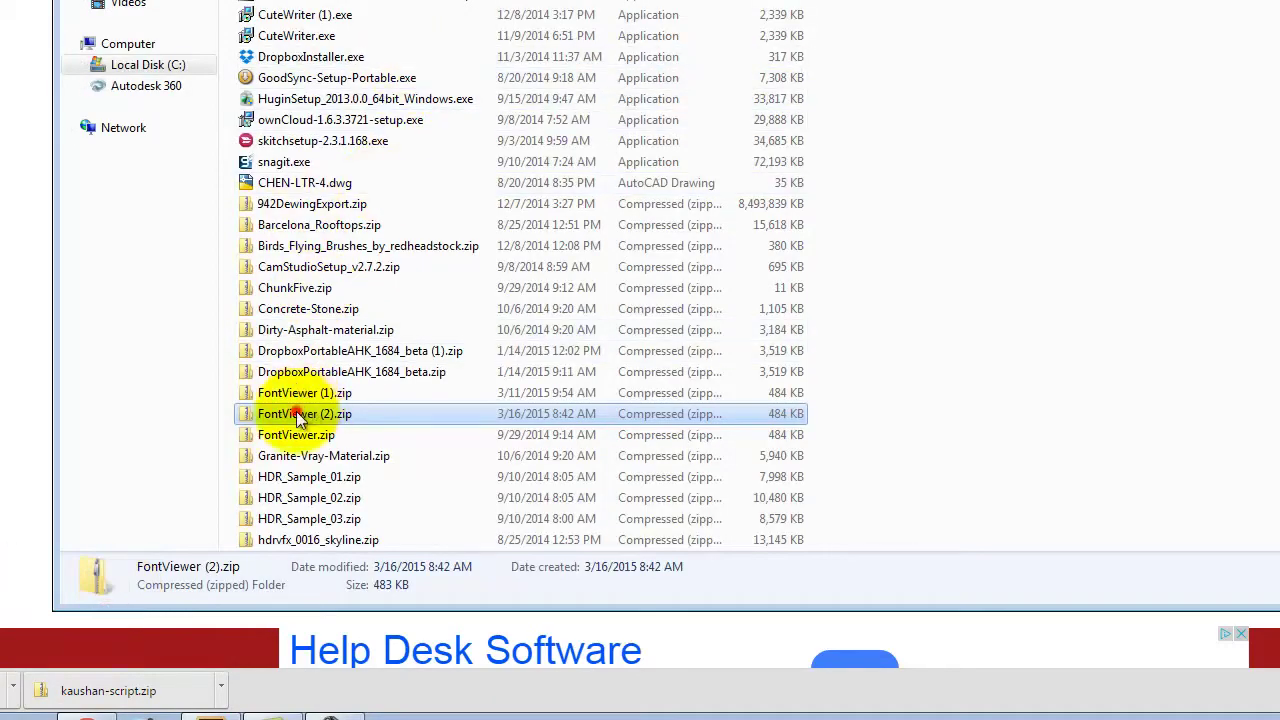
double_click(297, 411)
key("BackSpace")
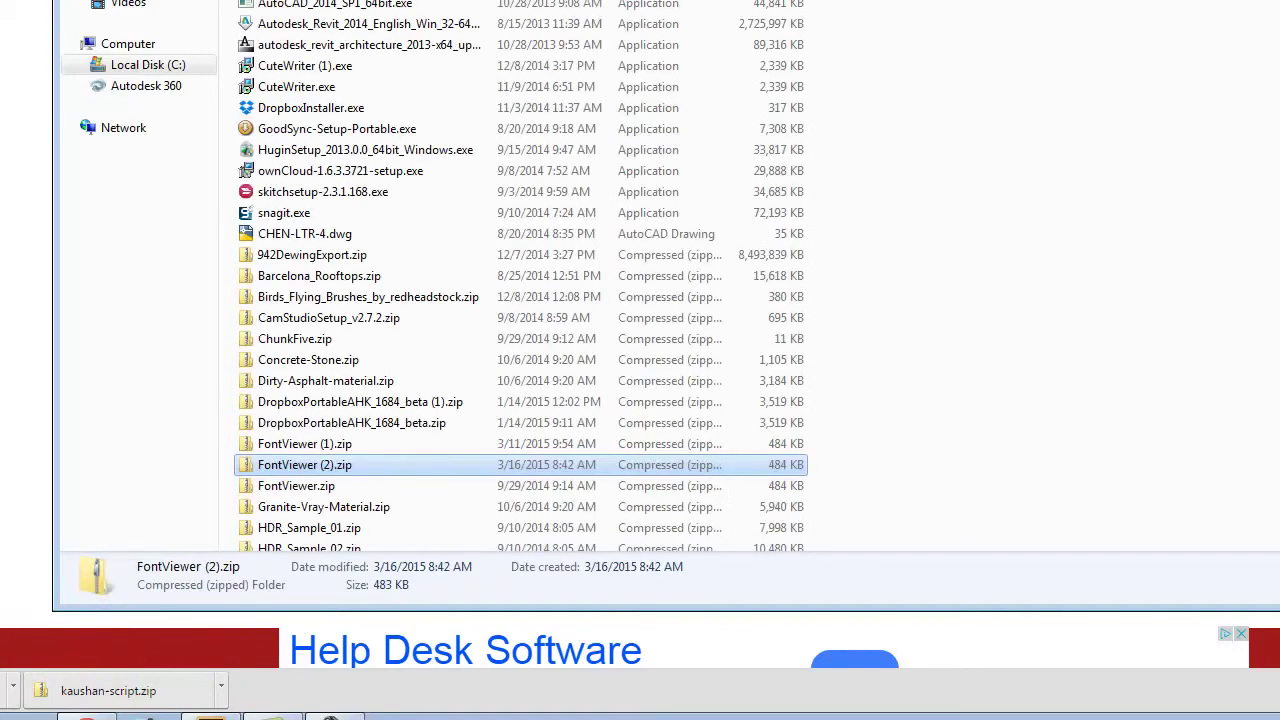
Extract FontViewer (2).zip into a new Desktop folder and launch FontViewer.exe
right_click(293, 458)
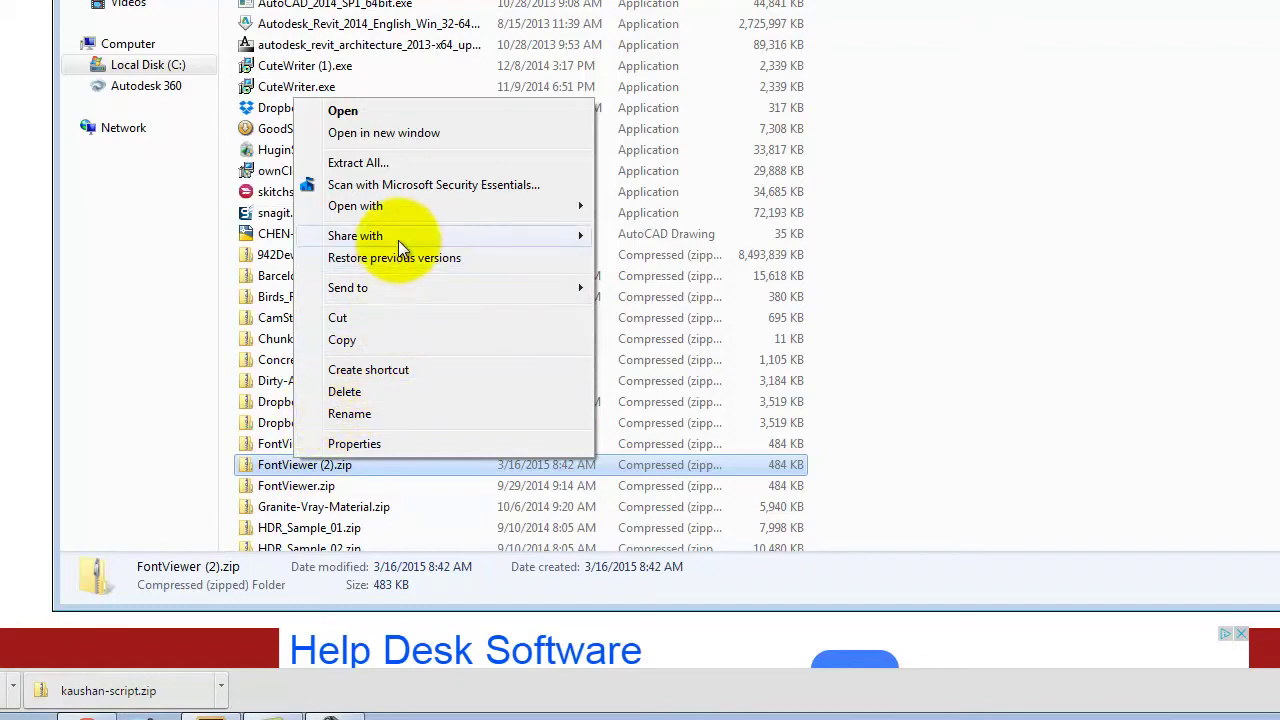
left_click(380, 162)
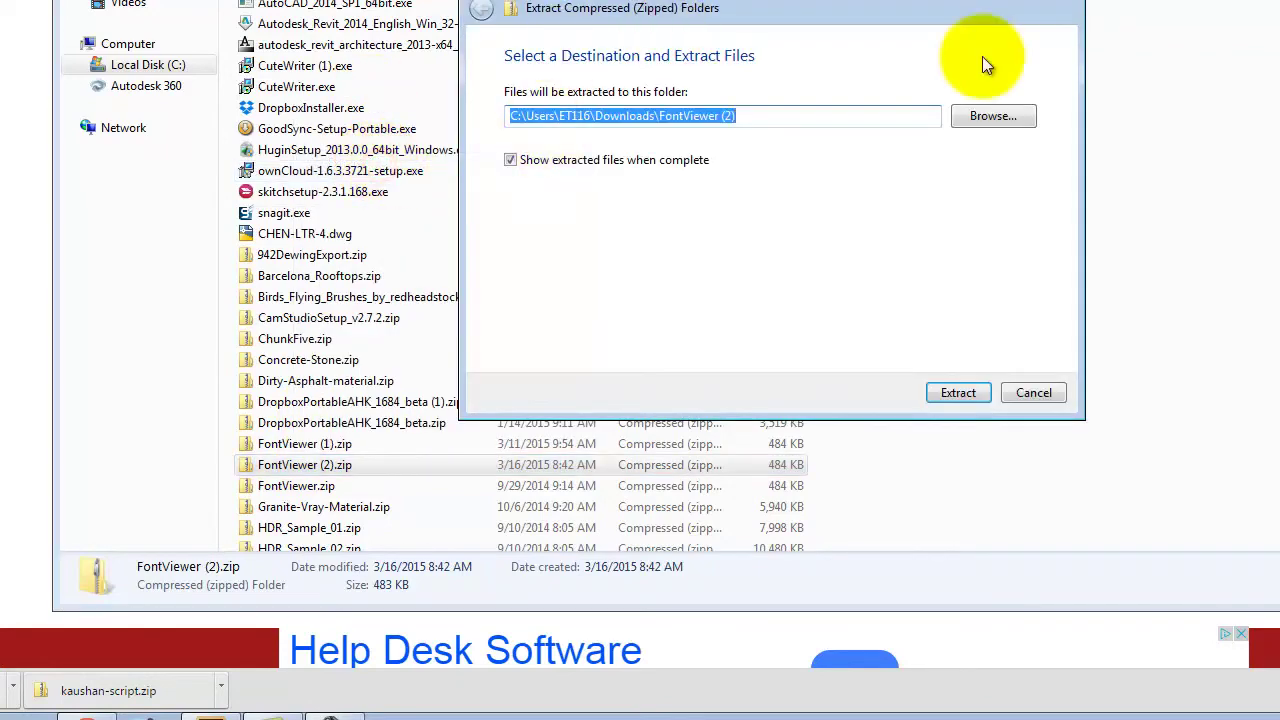
left_click(993, 116)
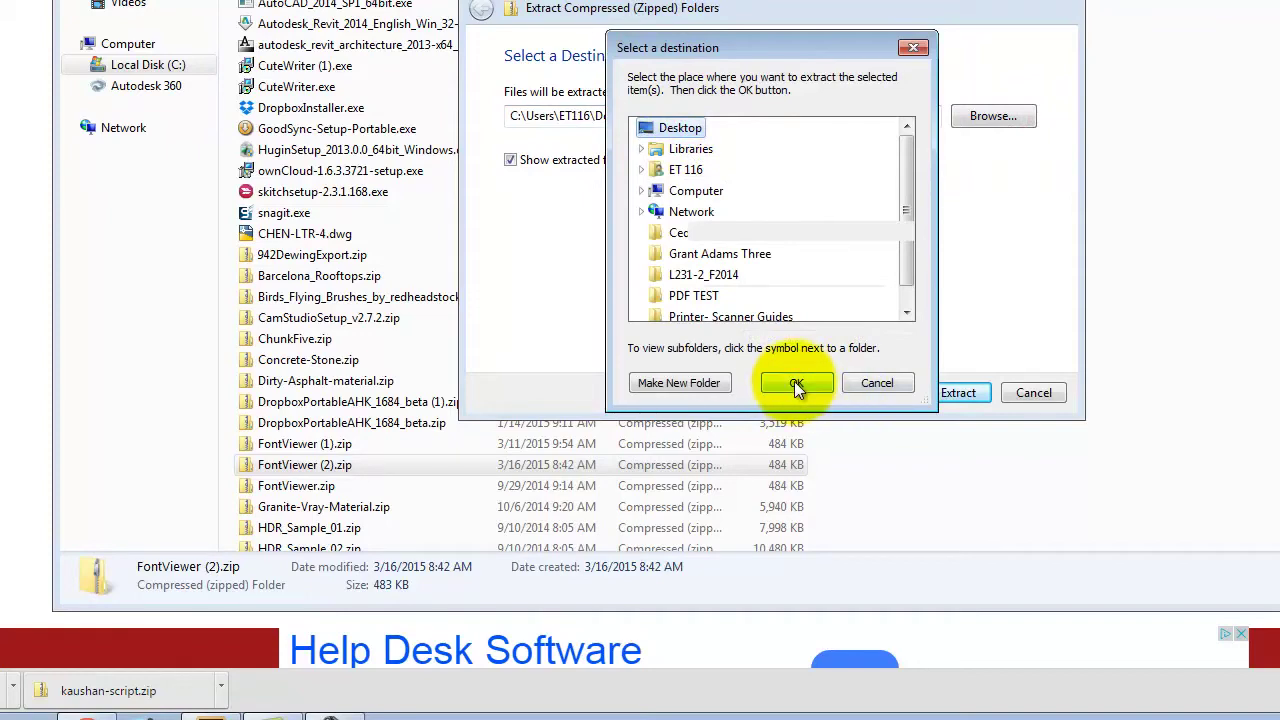
left_click(698, 385)
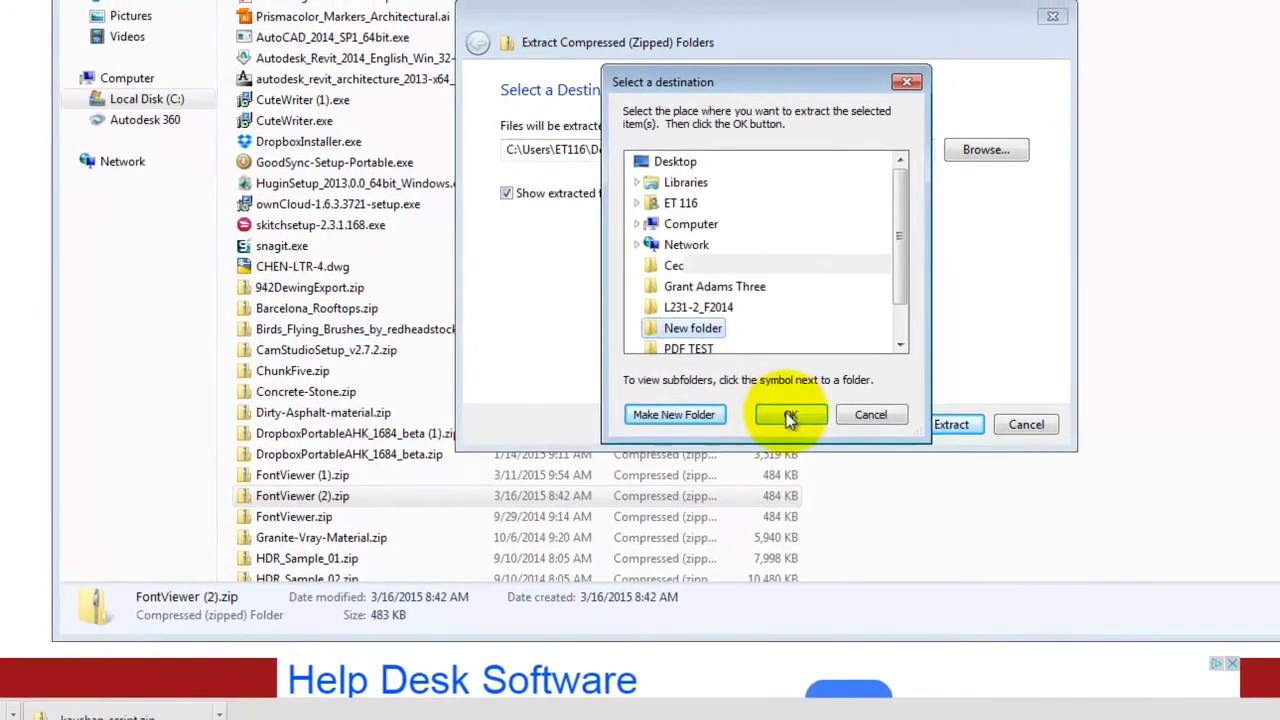
left_click(792, 383)
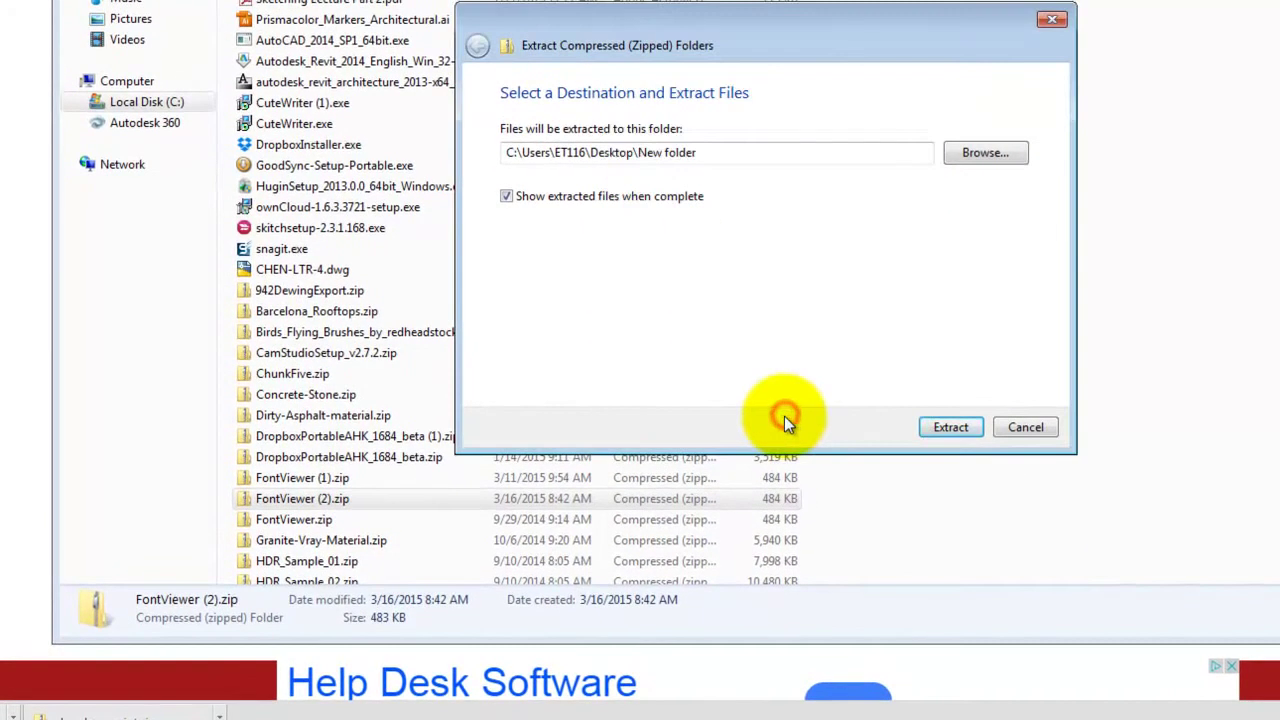
left_click(956, 429)
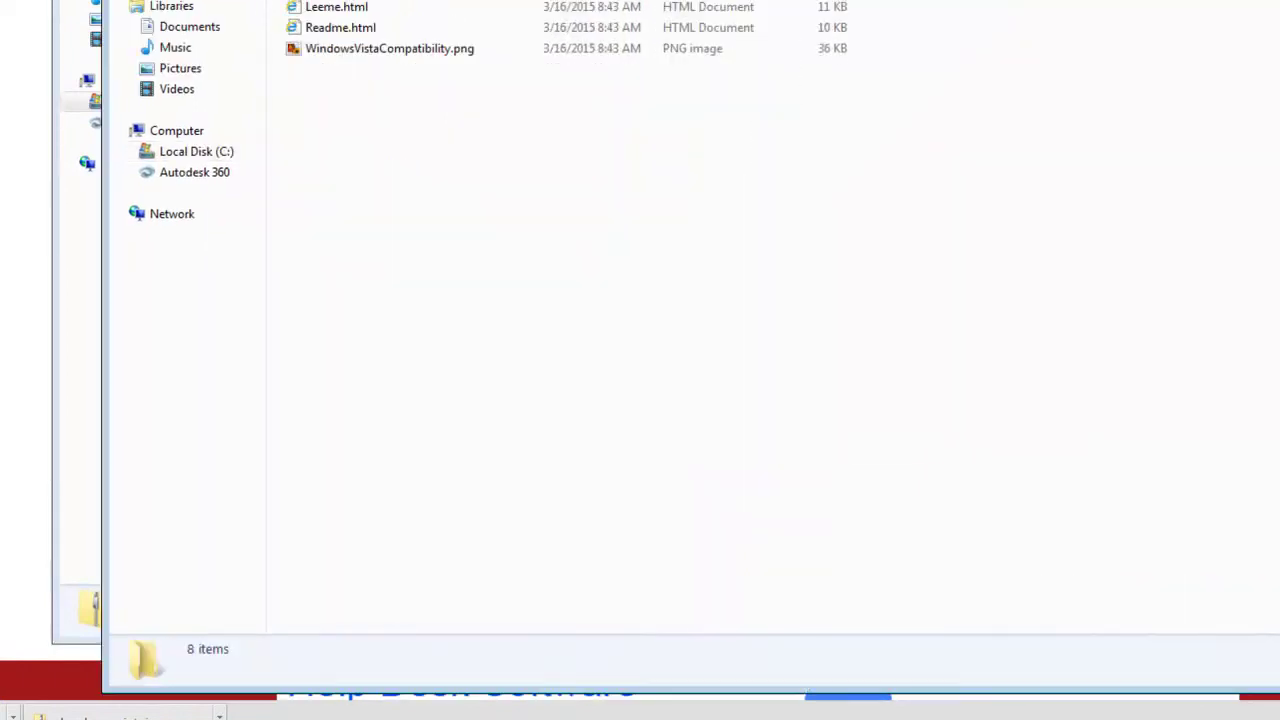
double_click(337, 3)
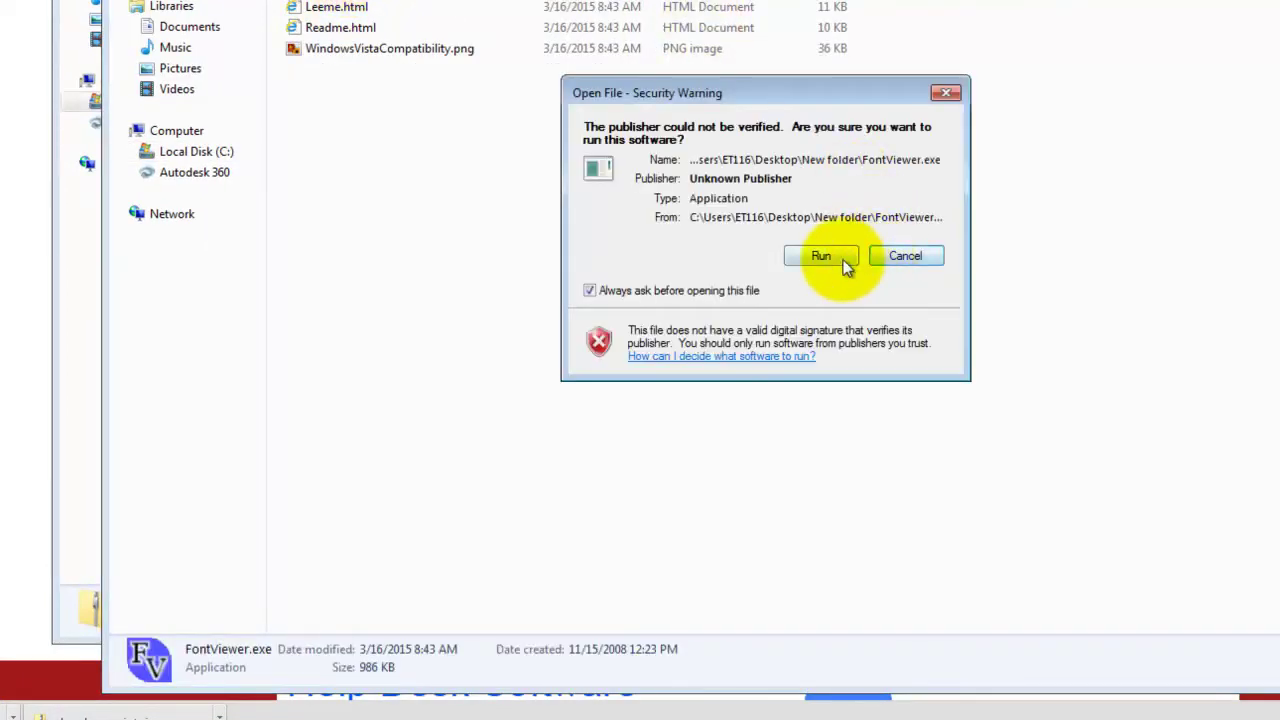
Run AMP Font Viewer, temporarily install KaushanScript-Regular.otf from the Desktop, and return to Illustrator
left_click(843, 258)
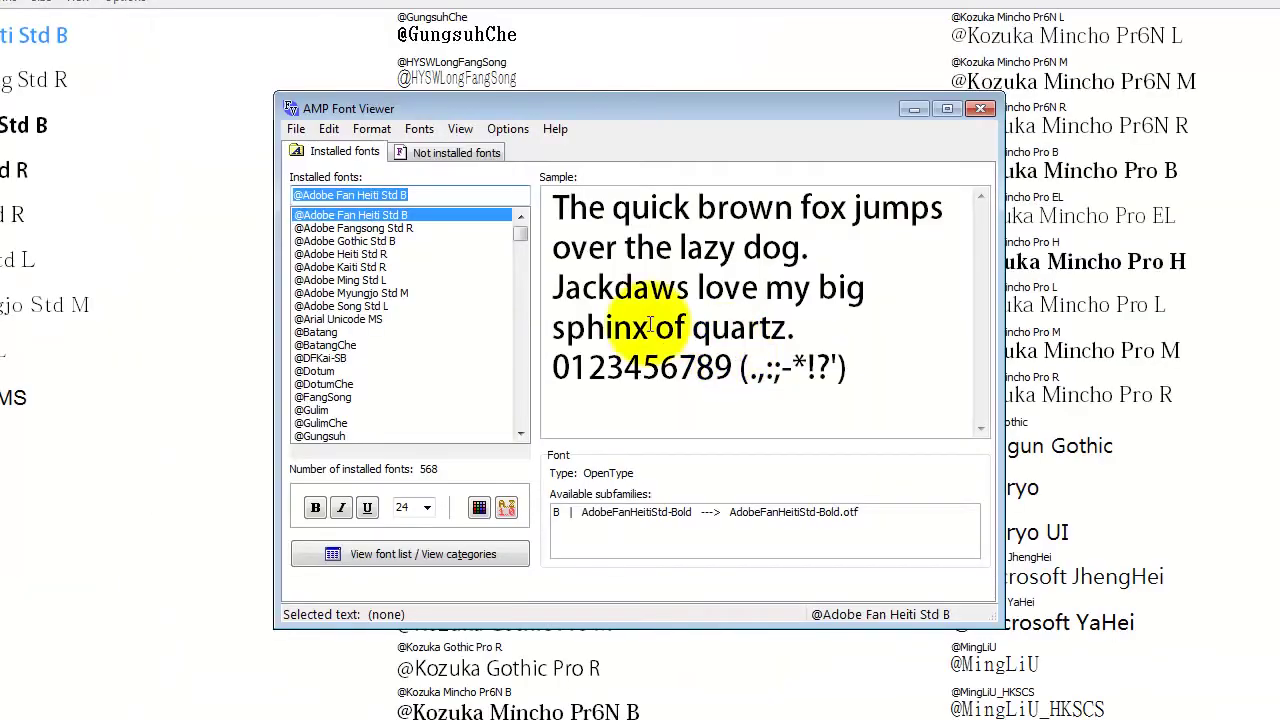
left_click(430, 151)
left_click(345, 195)
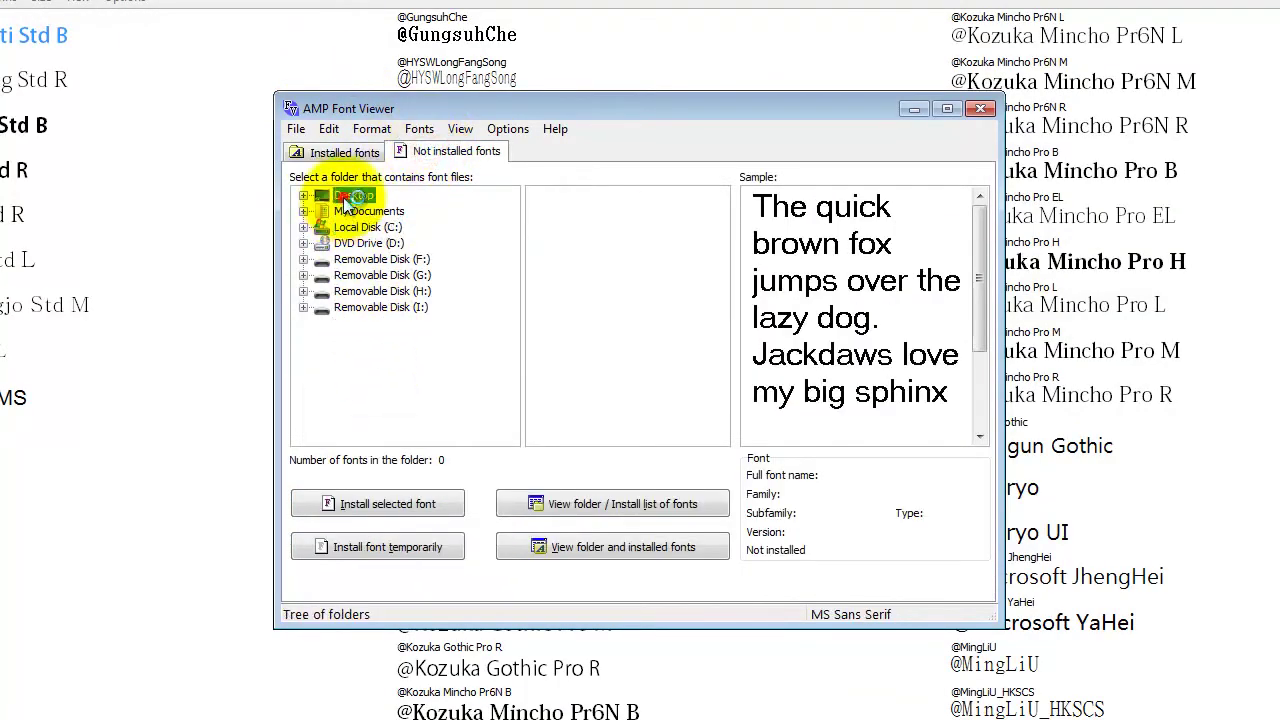
left_click(609, 195)
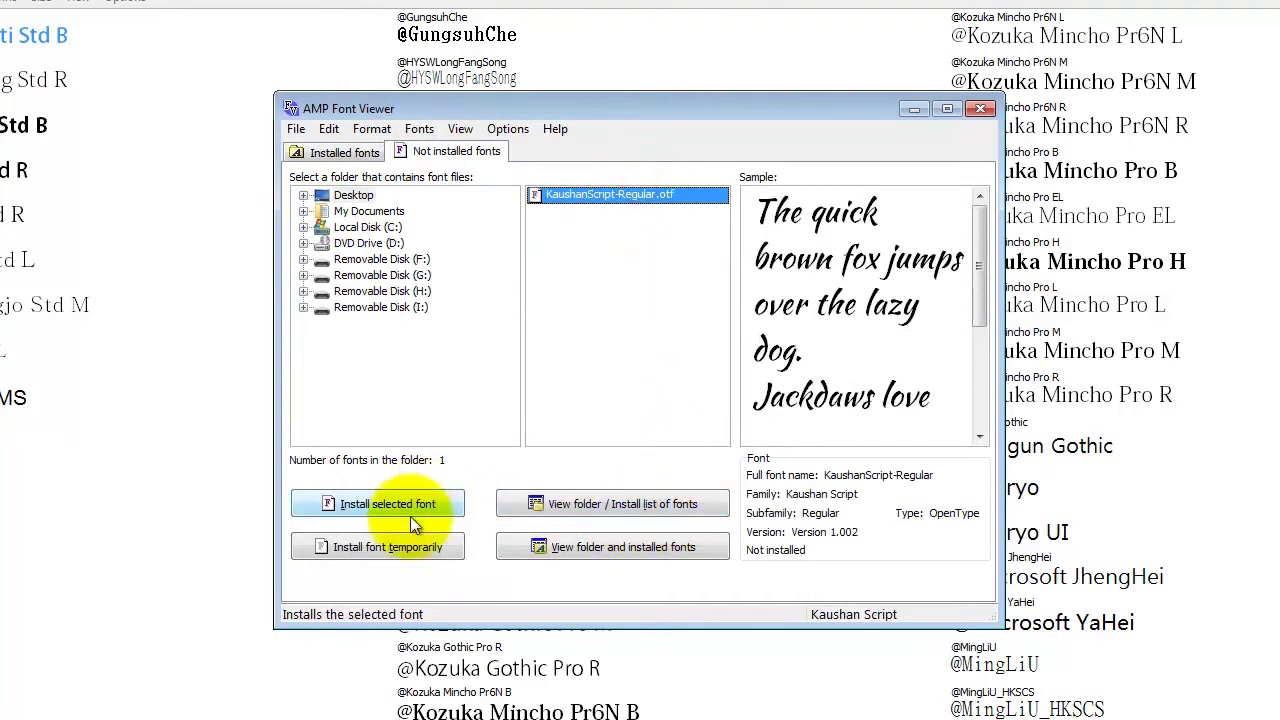
left_click(413, 547)
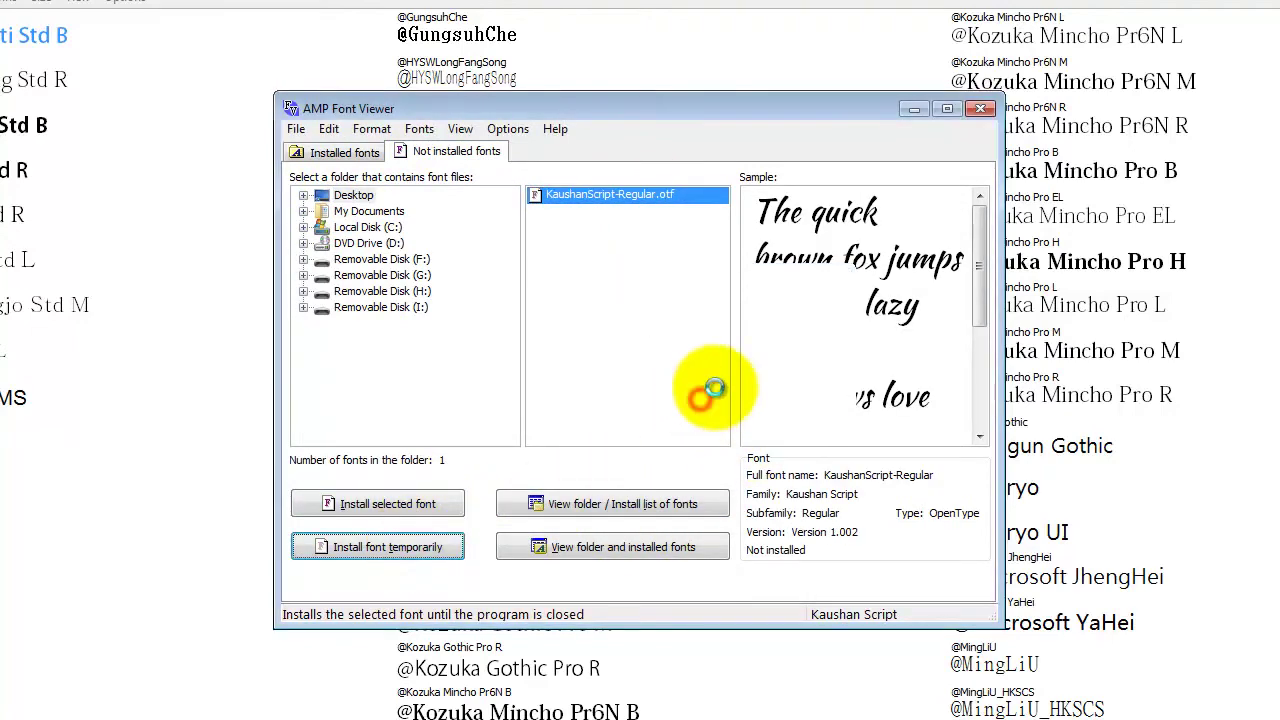
left_click(704, 398)
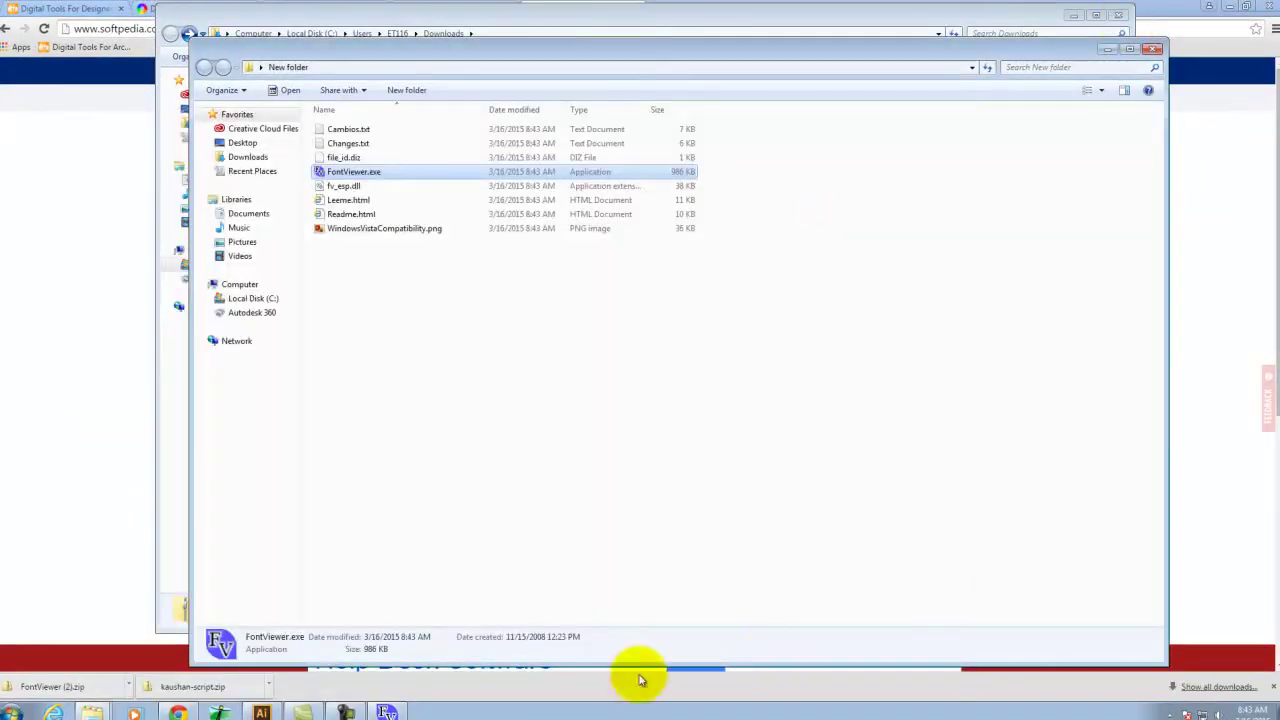
left_click(261, 711)
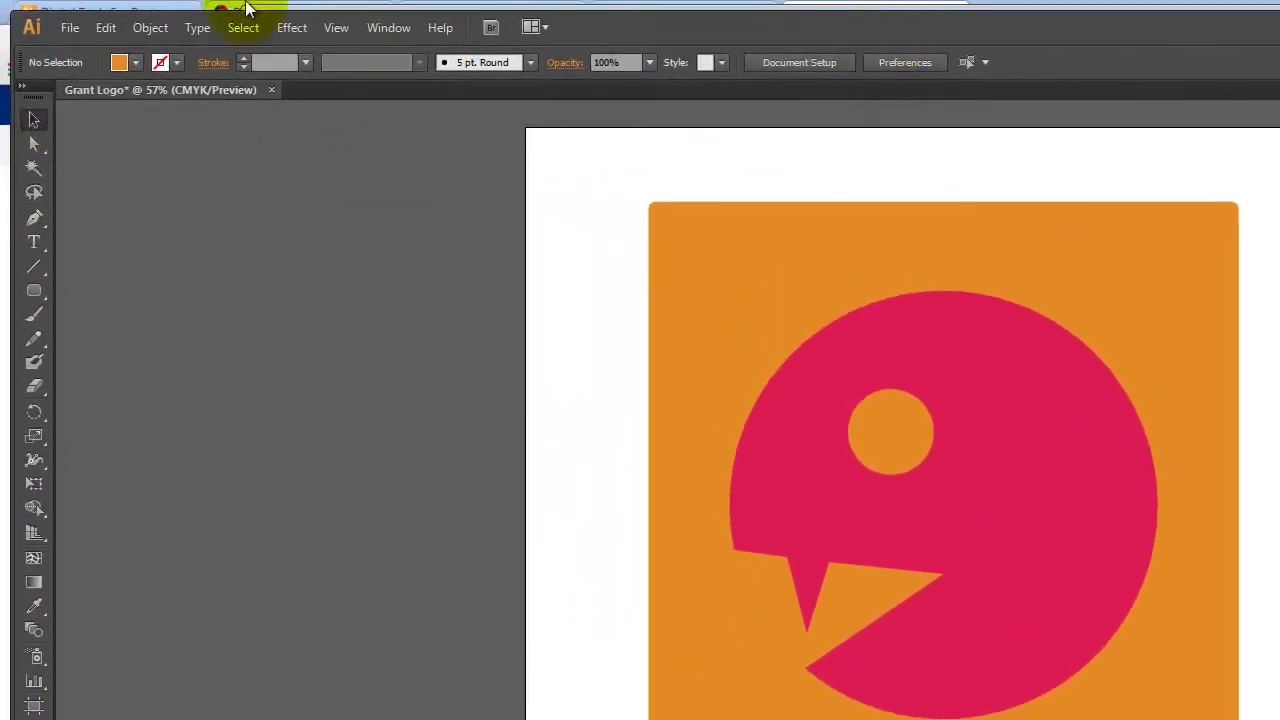
Save the artwork as Grant Logo.ai on the Desktop with default Illustrator options
left_click(62, 31)
left_click(130, 190)
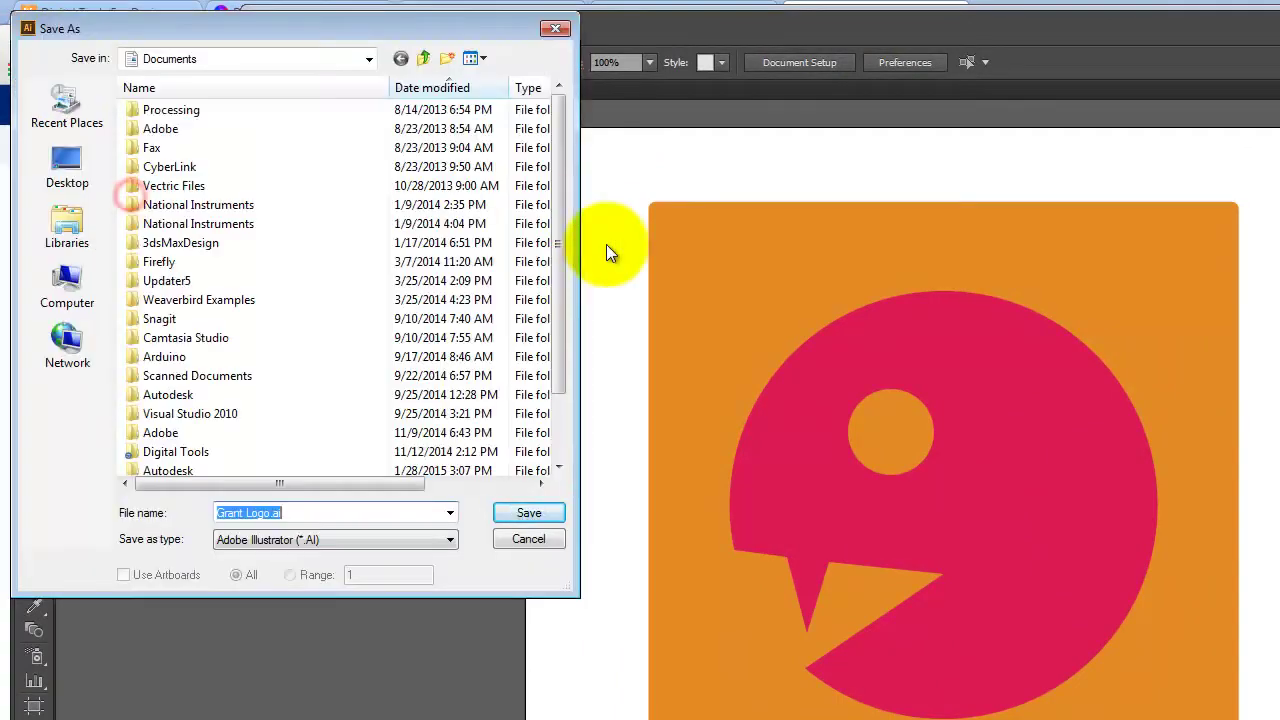
left_click(72, 168)
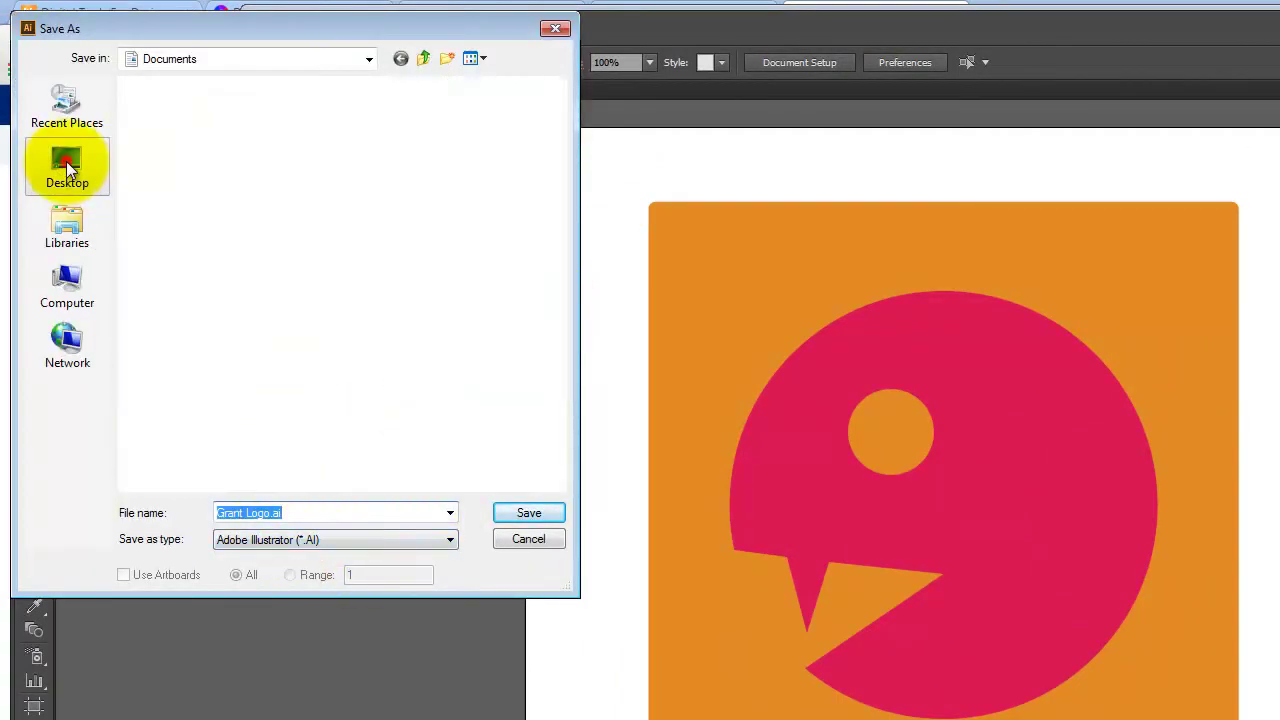
left_click(532, 512)
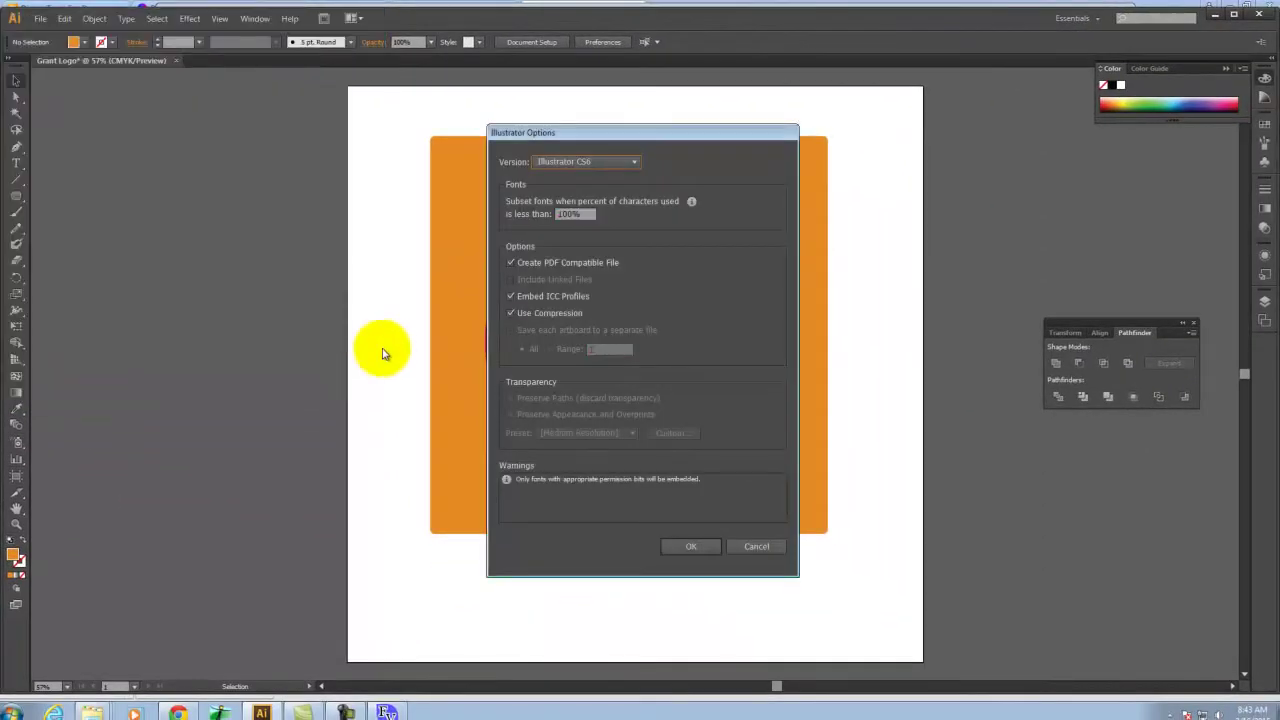
left_click(694, 546)
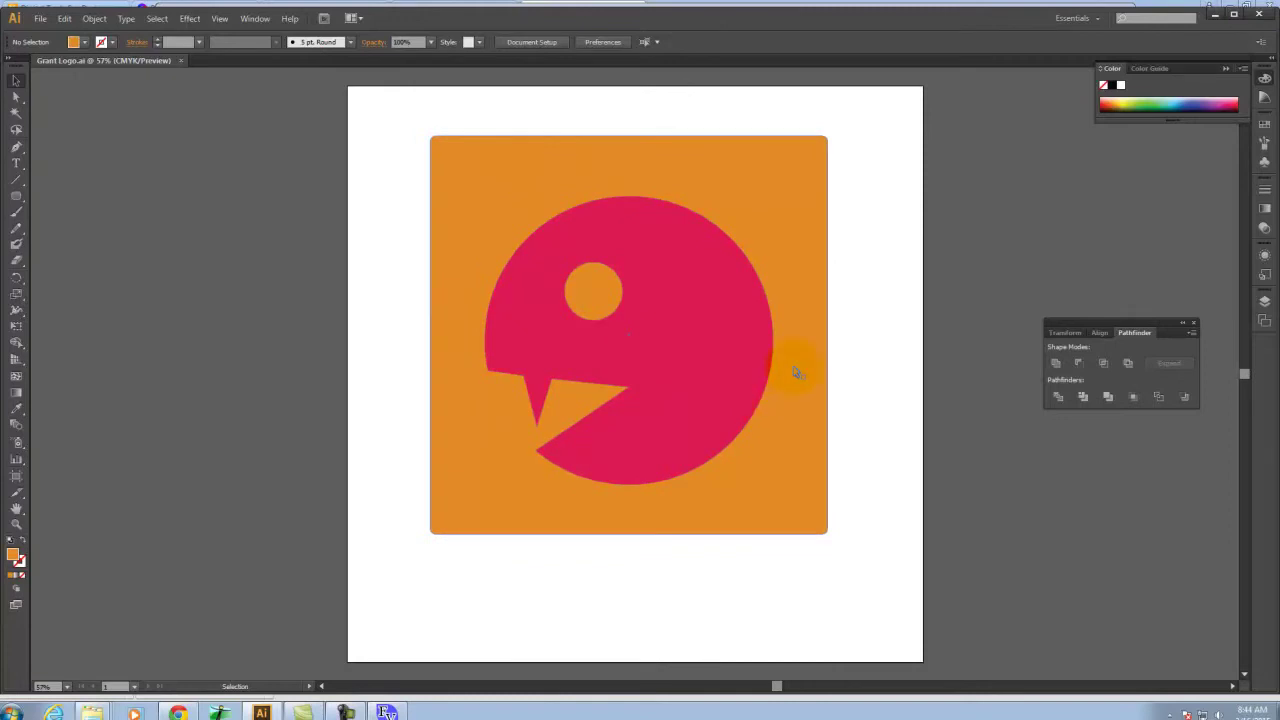
Close Illustrator and relaunch Adobe Illustrator CS6 from Adobe Design Standard CS6
left_click(1259, 14)
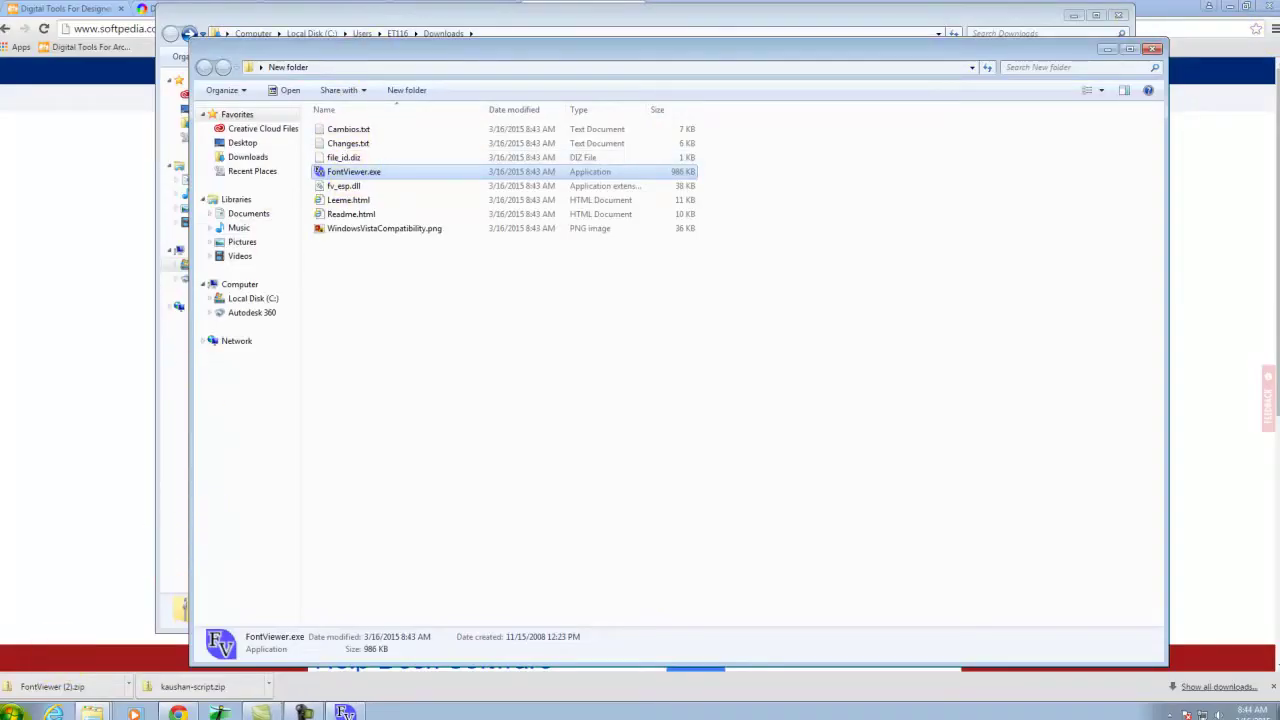
left_click(10, 710)
left_click(40, 655)
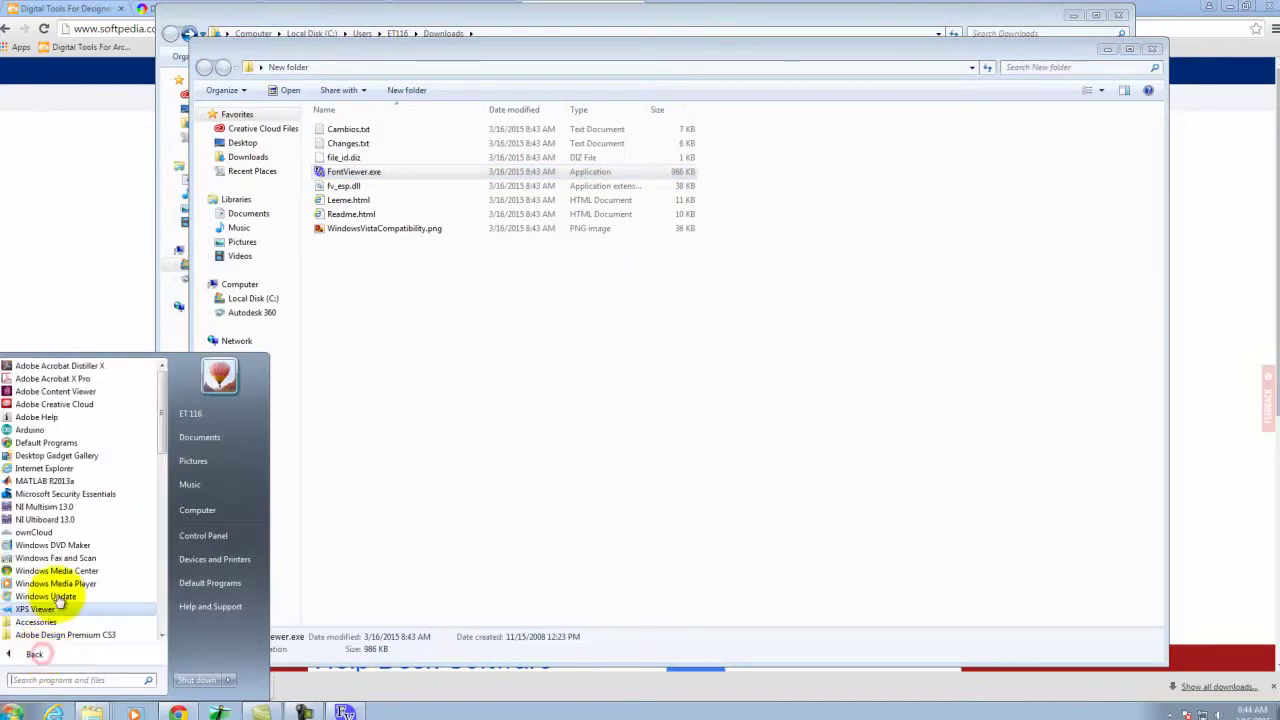
left_click(162, 638)
left_click(110, 624)
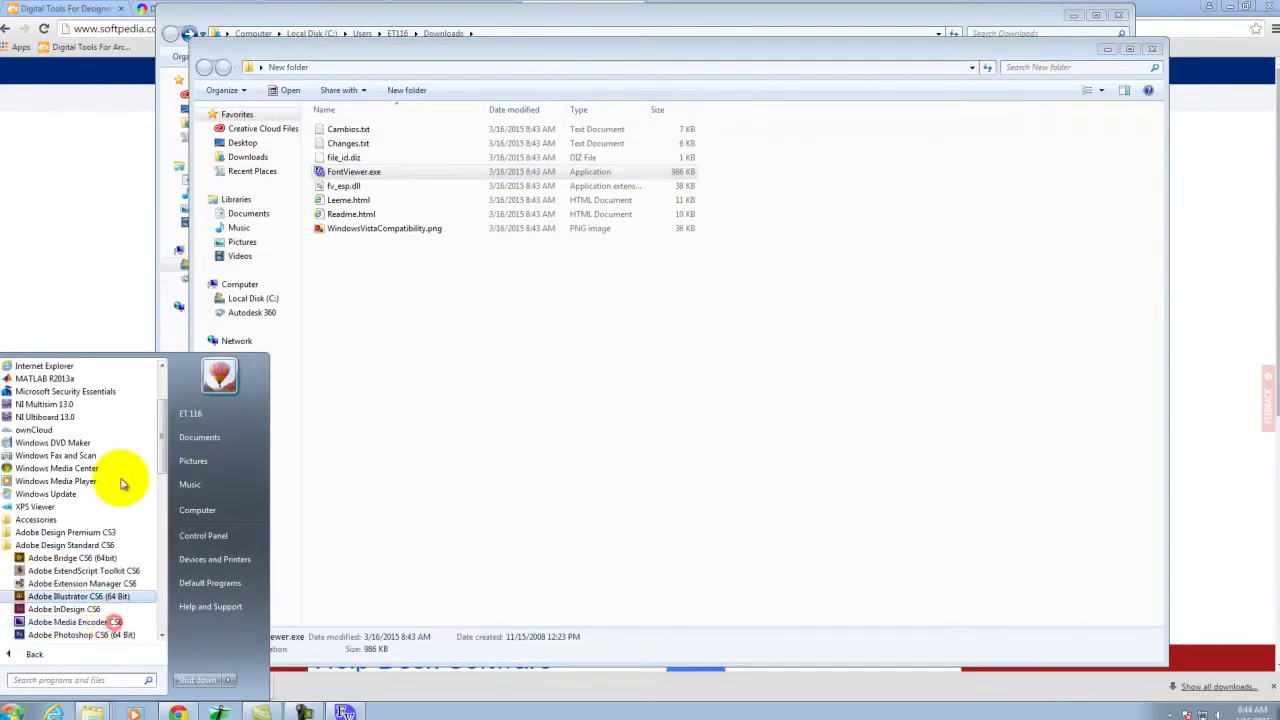
left_click(65, 596)
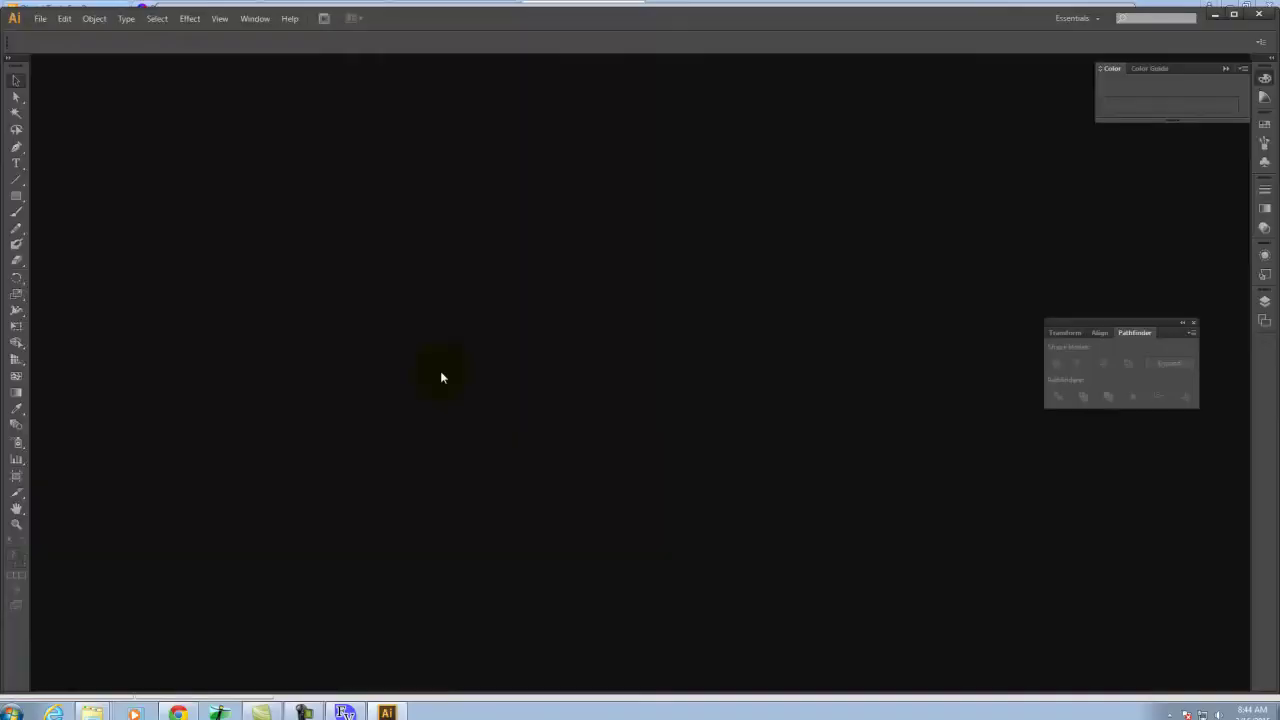
Reopen Grant Logo.ai from the recent files list
left_click(39, 21)
mouse_move(100, 79)
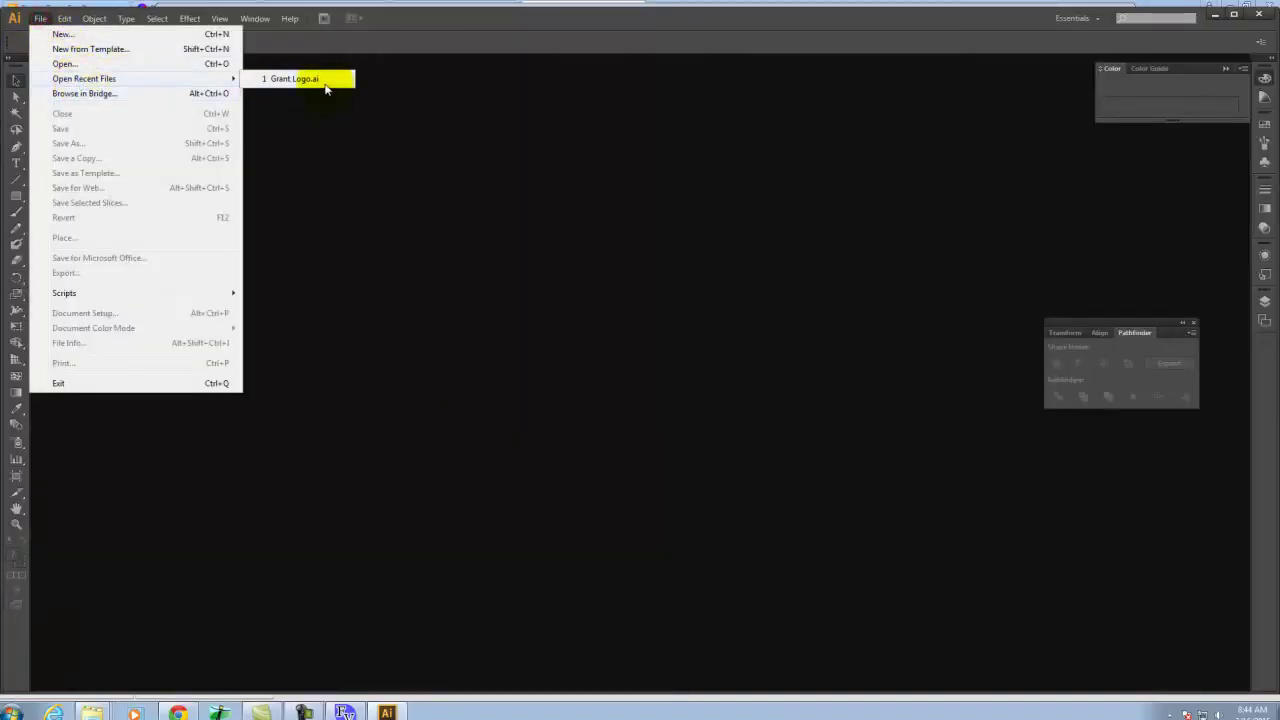
left_click(323, 79)
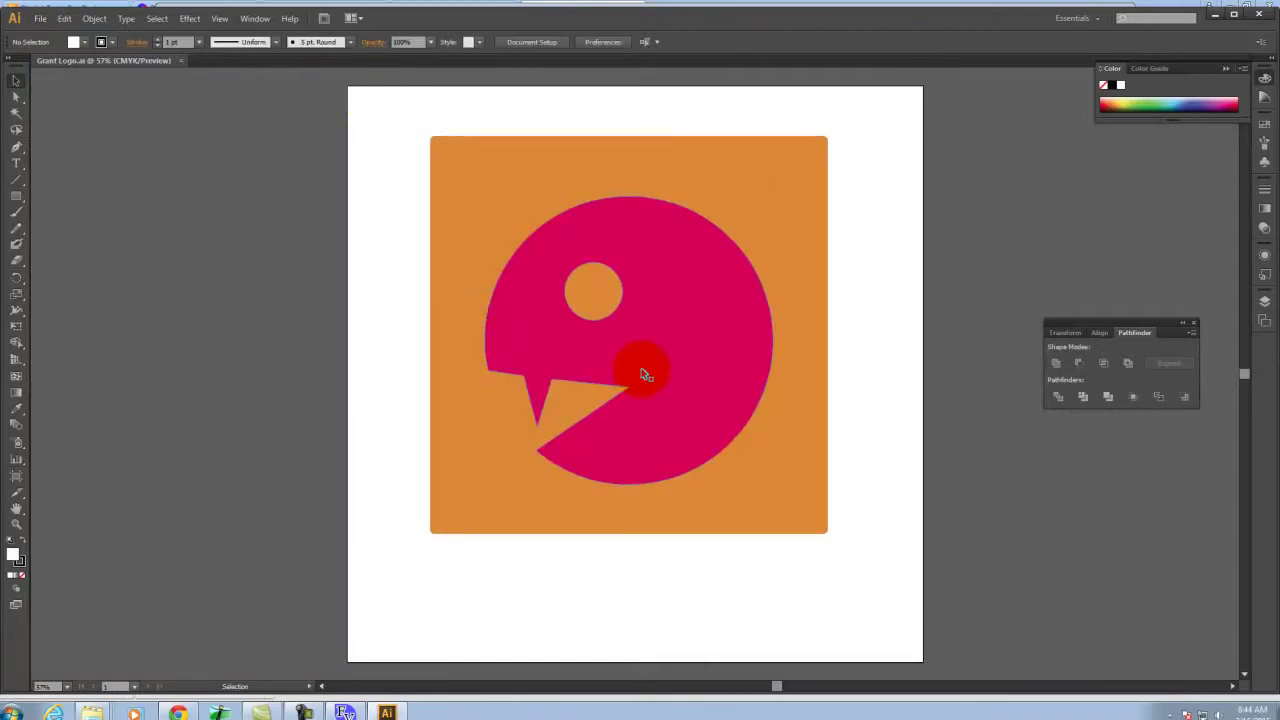
left_click(16, 163)
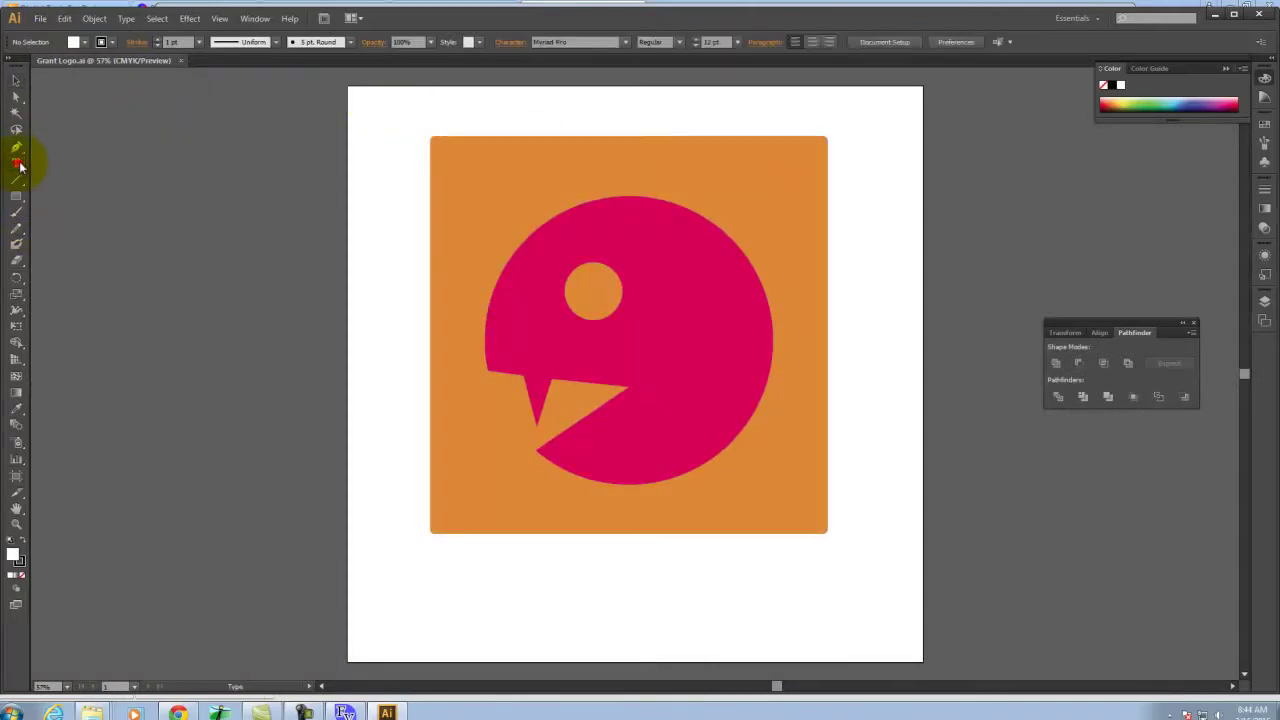
left_click_drag(437, 546, 822, 610)
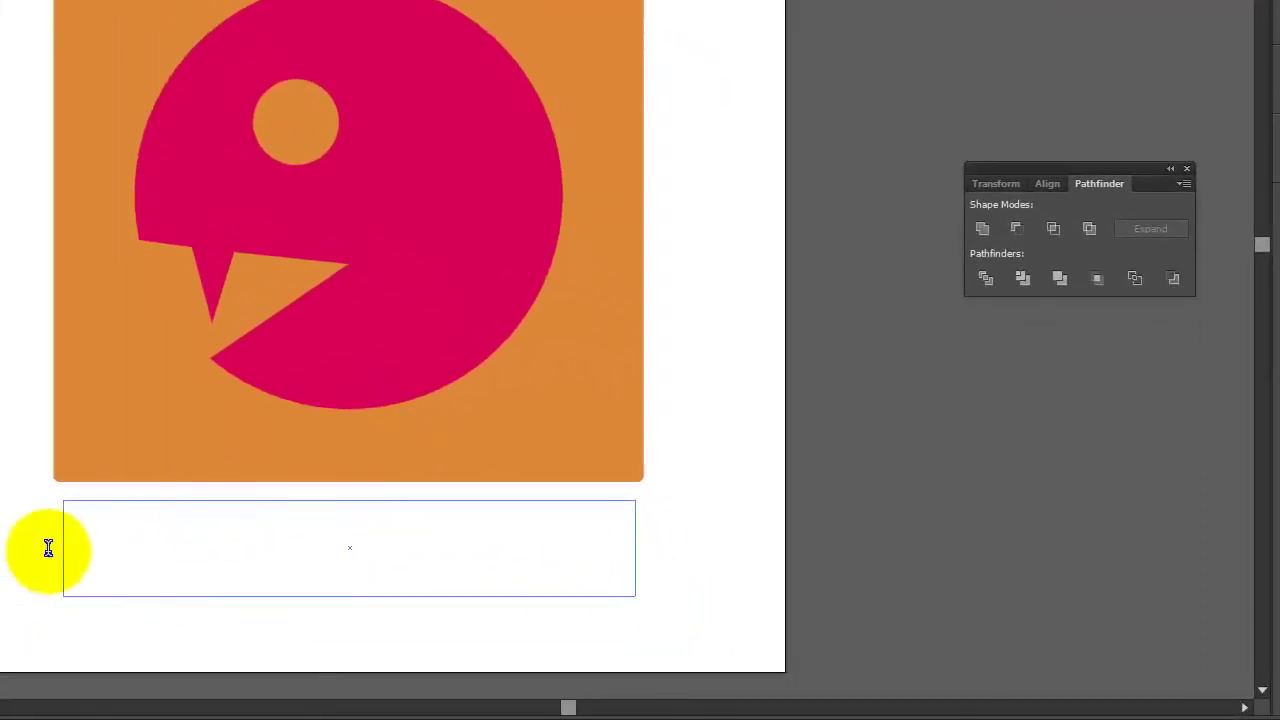
type("ant Add")
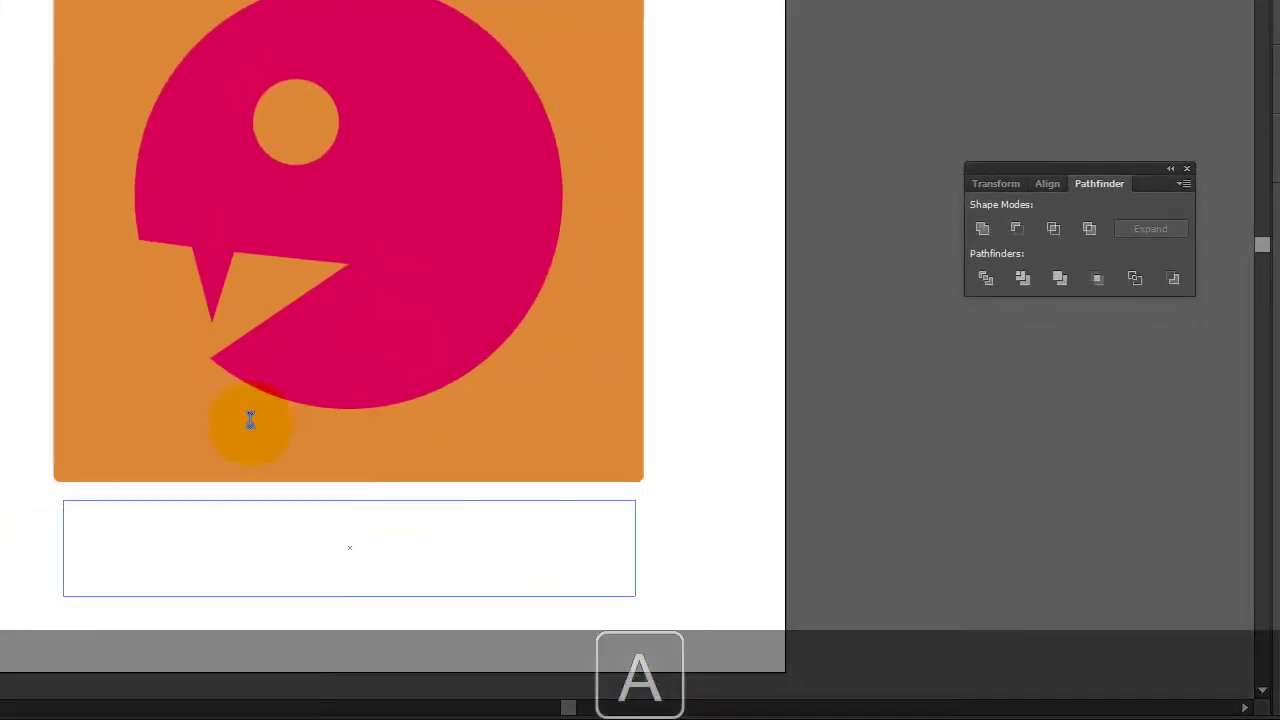
key("BackSpace")
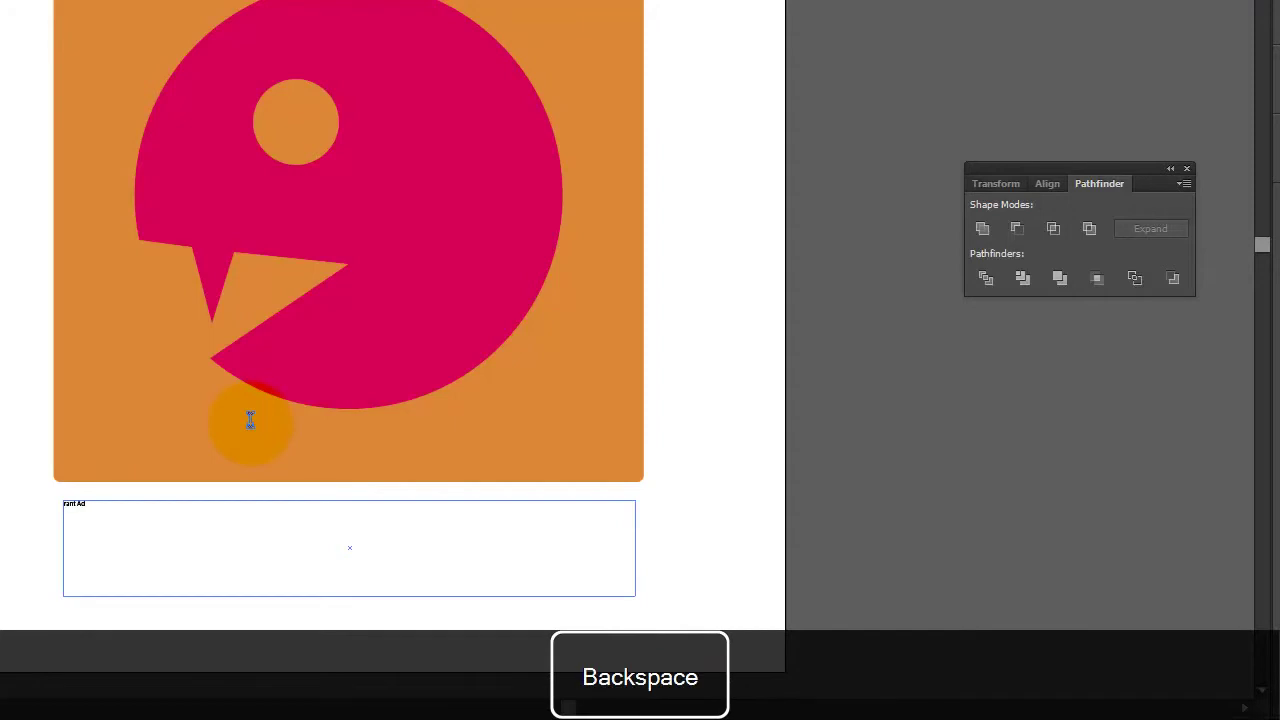
key("ctrl+a")
type("Grant Ad")
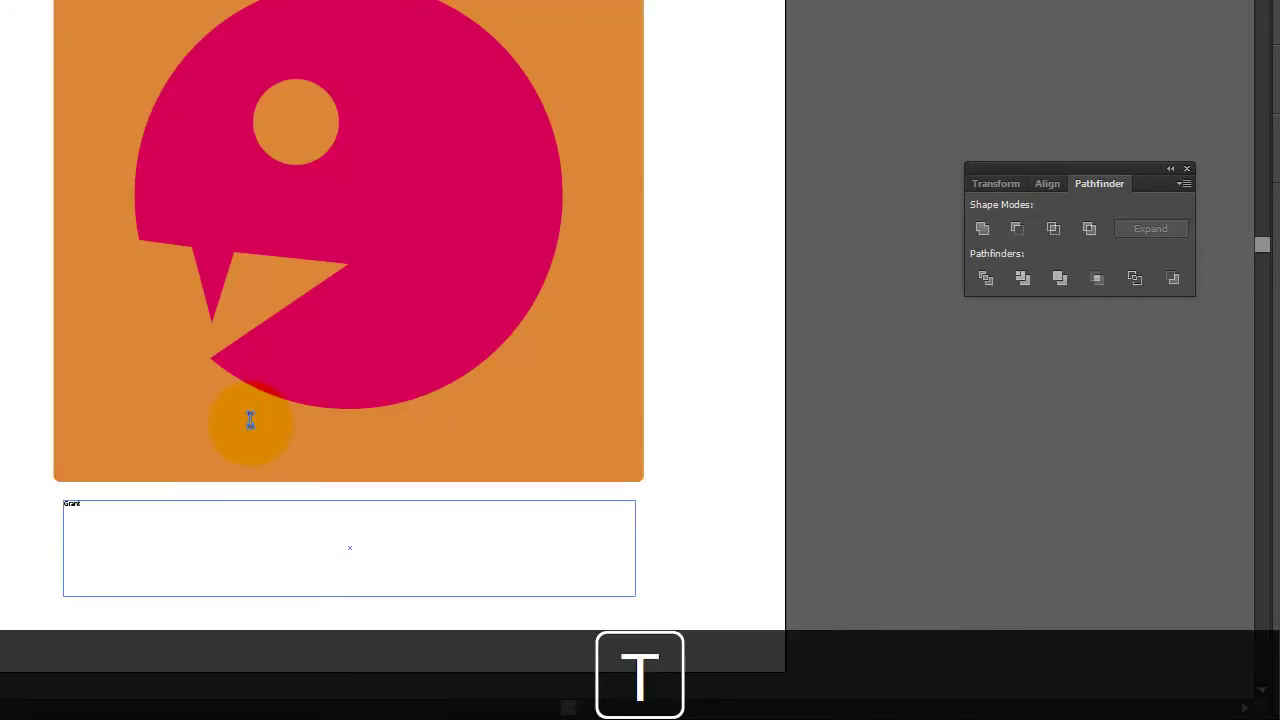
key("ctrl+a")
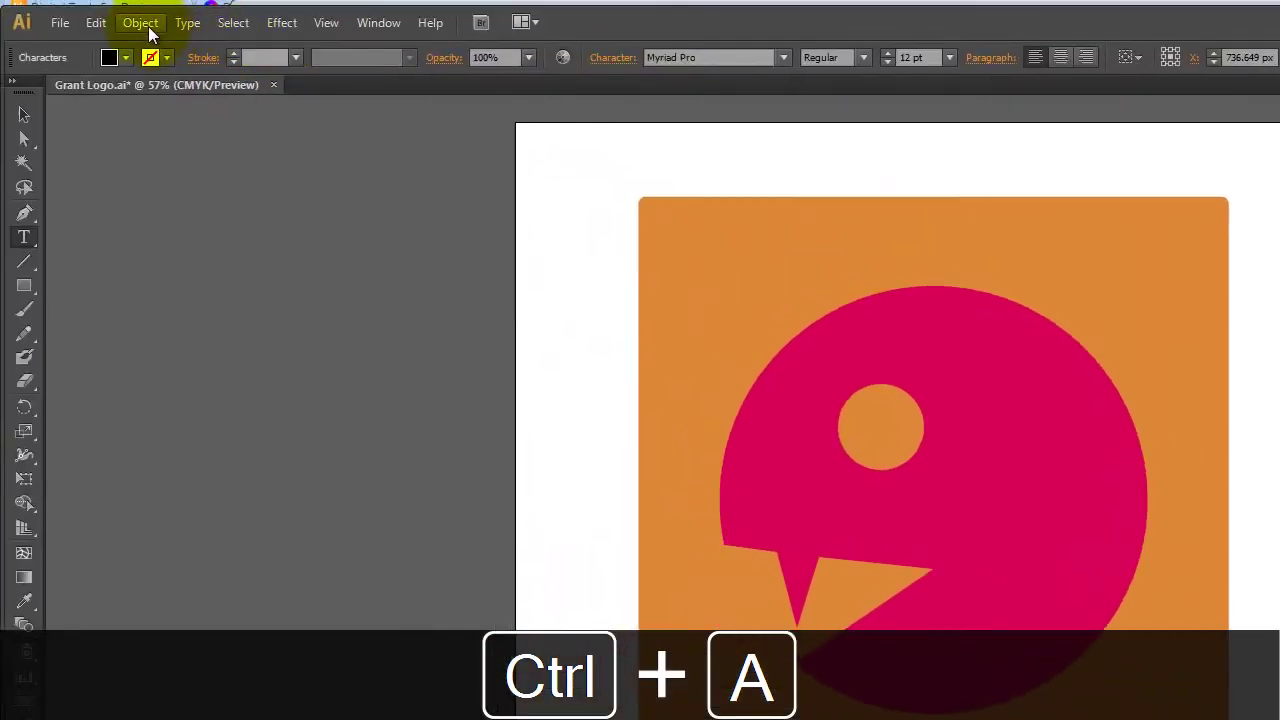
left_click(150, 27)
left_click(138, 26)
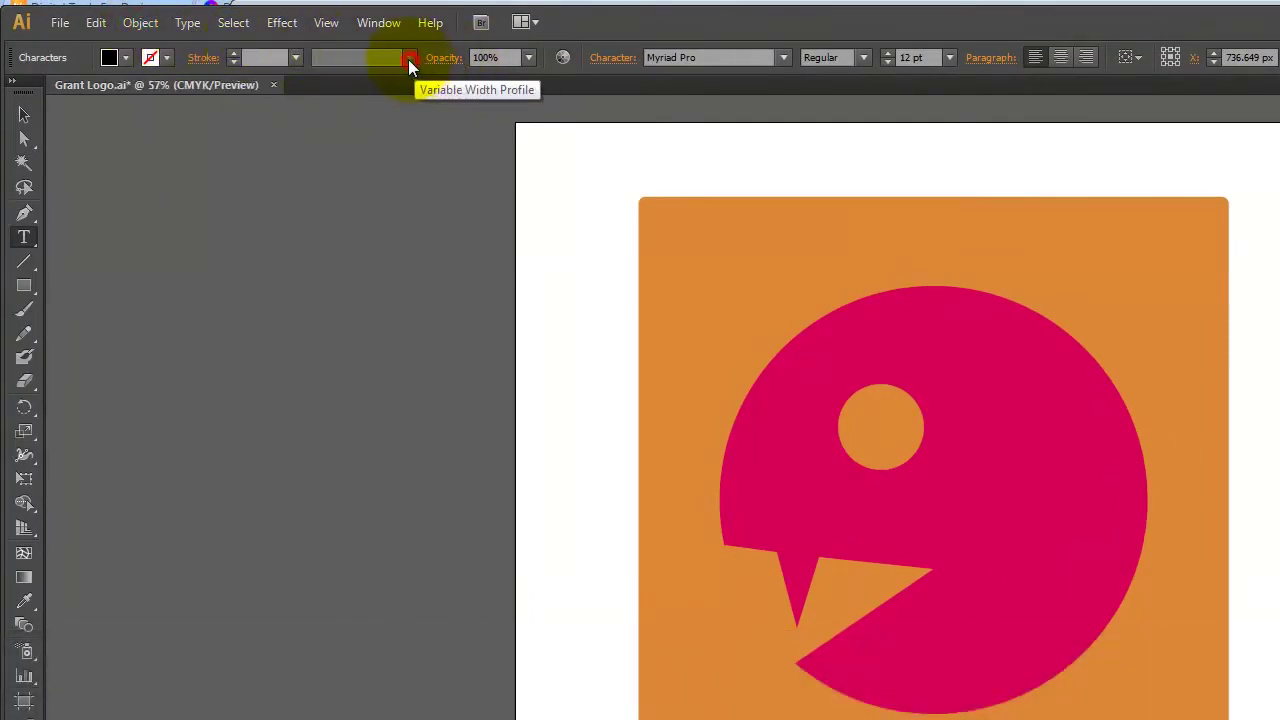
left_click(784, 57)
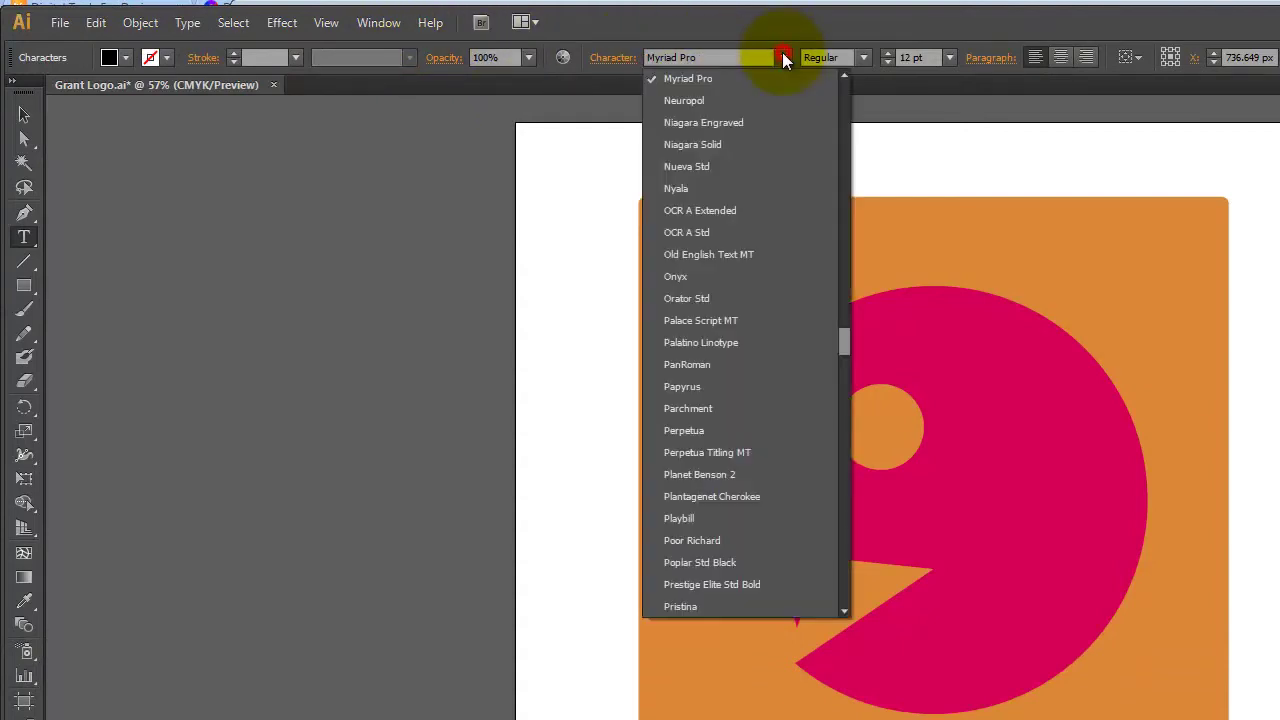
left_click_drag(846, 347, 853, 272)
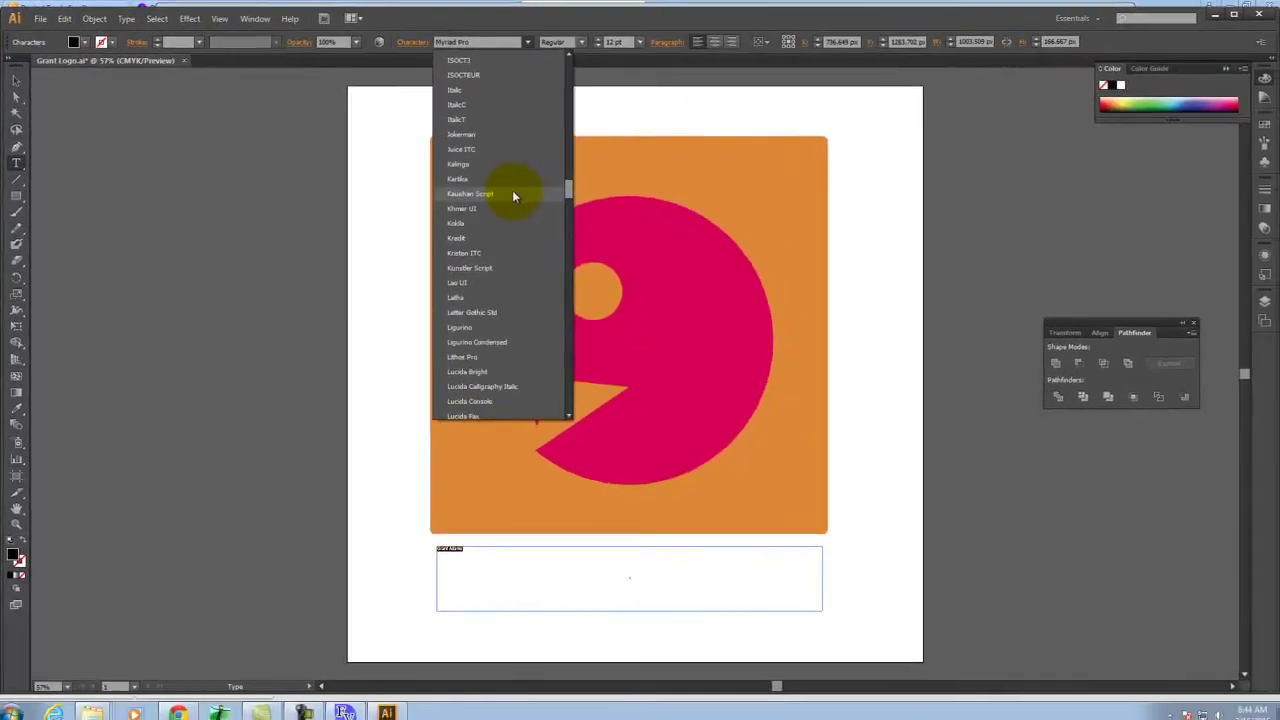
left_click(515, 195)
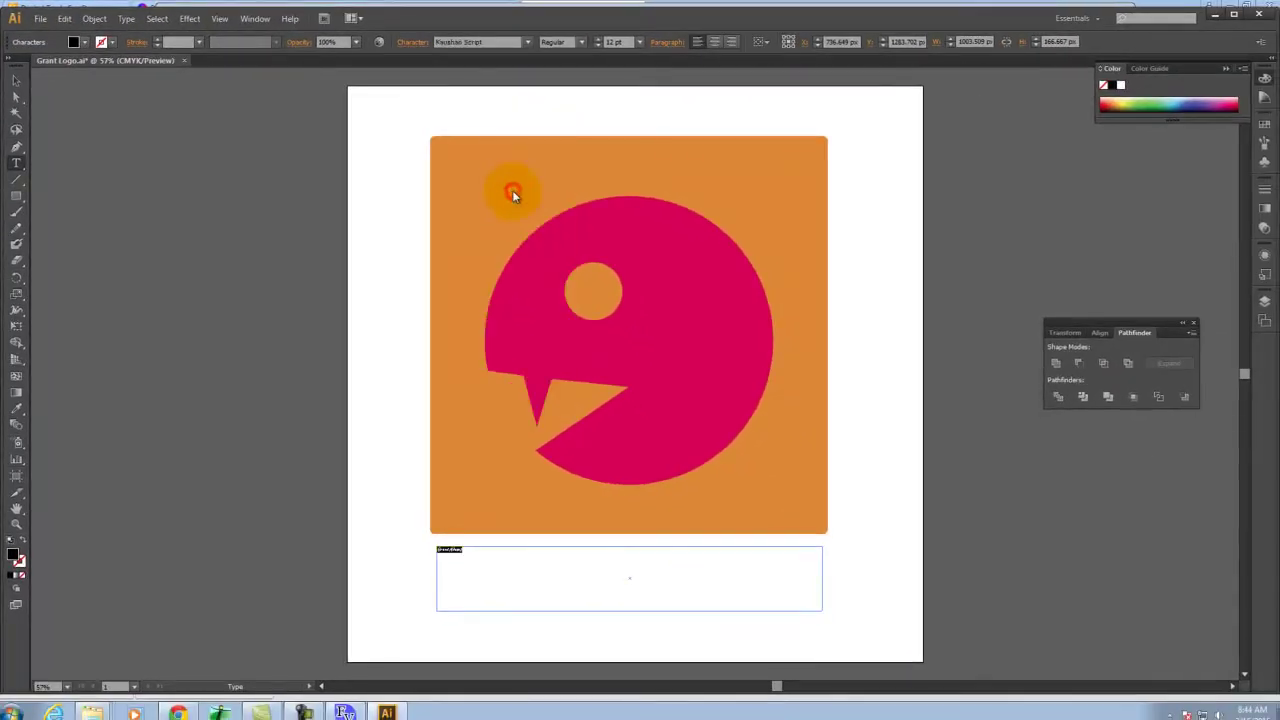
left_click(638, 43)
left_click(661, 222)
left_click(639, 44)
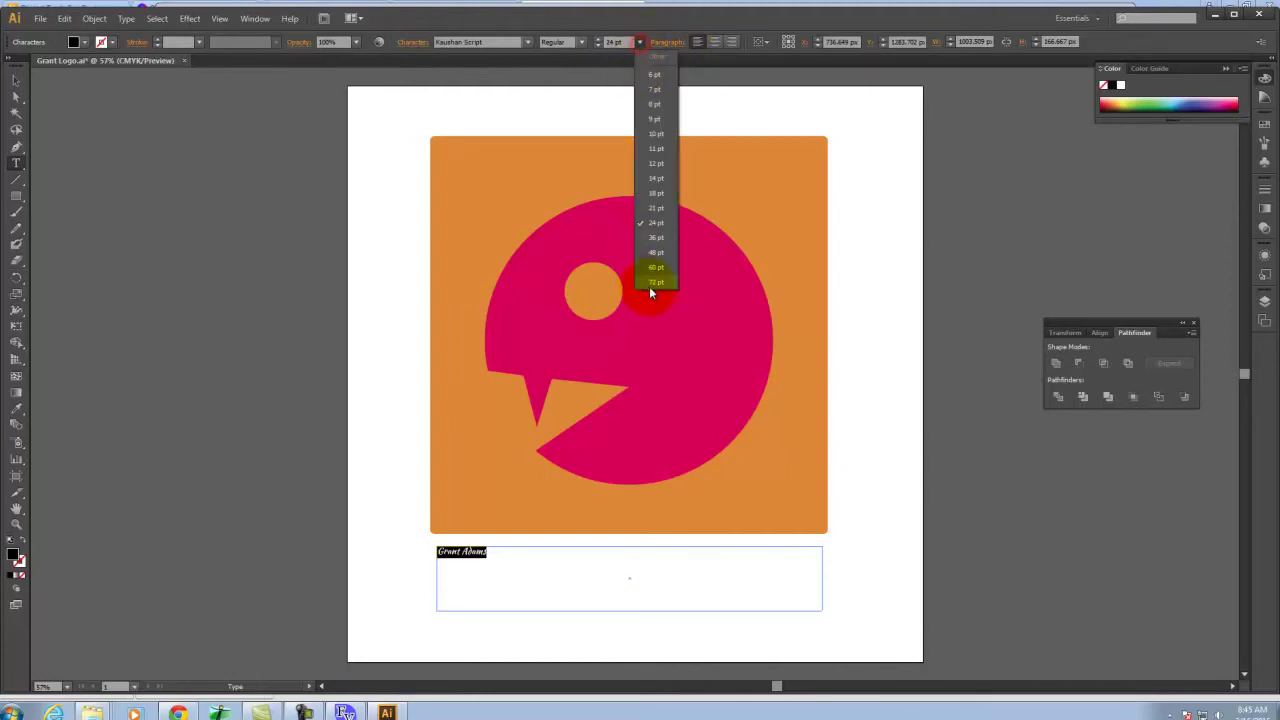
left_click(650, 284)
left_click(597, 40)
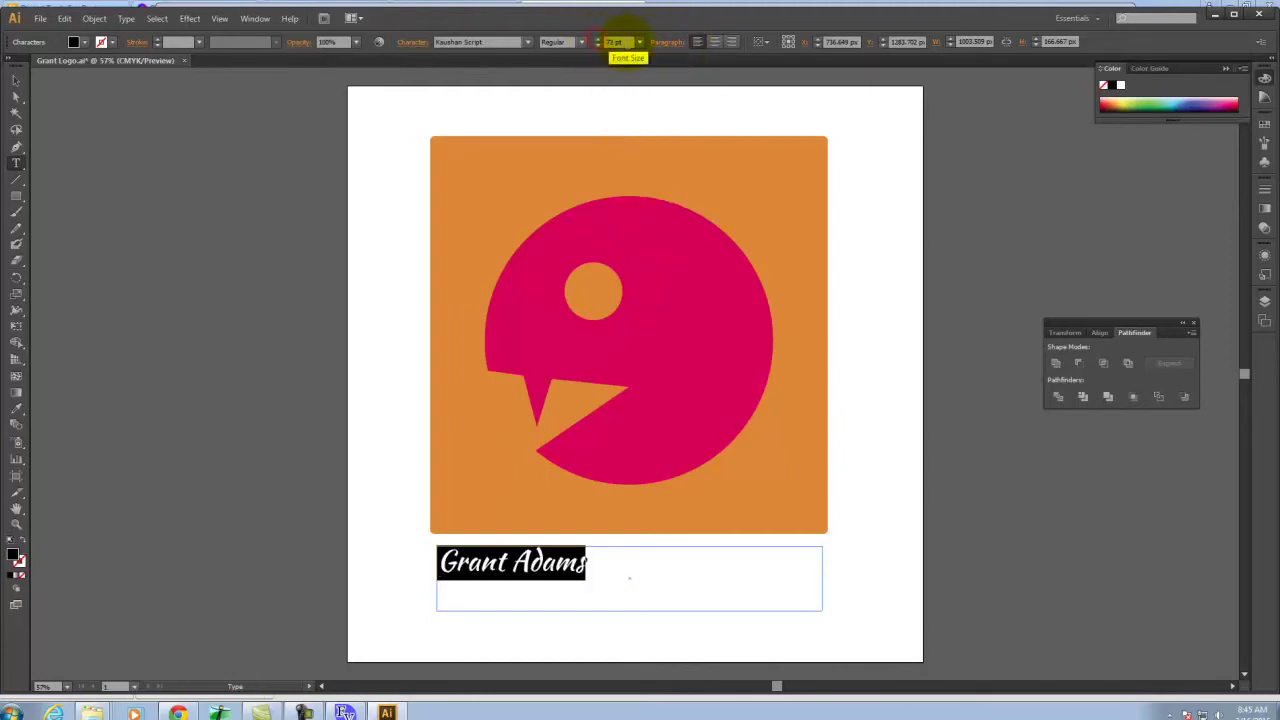
type("1")
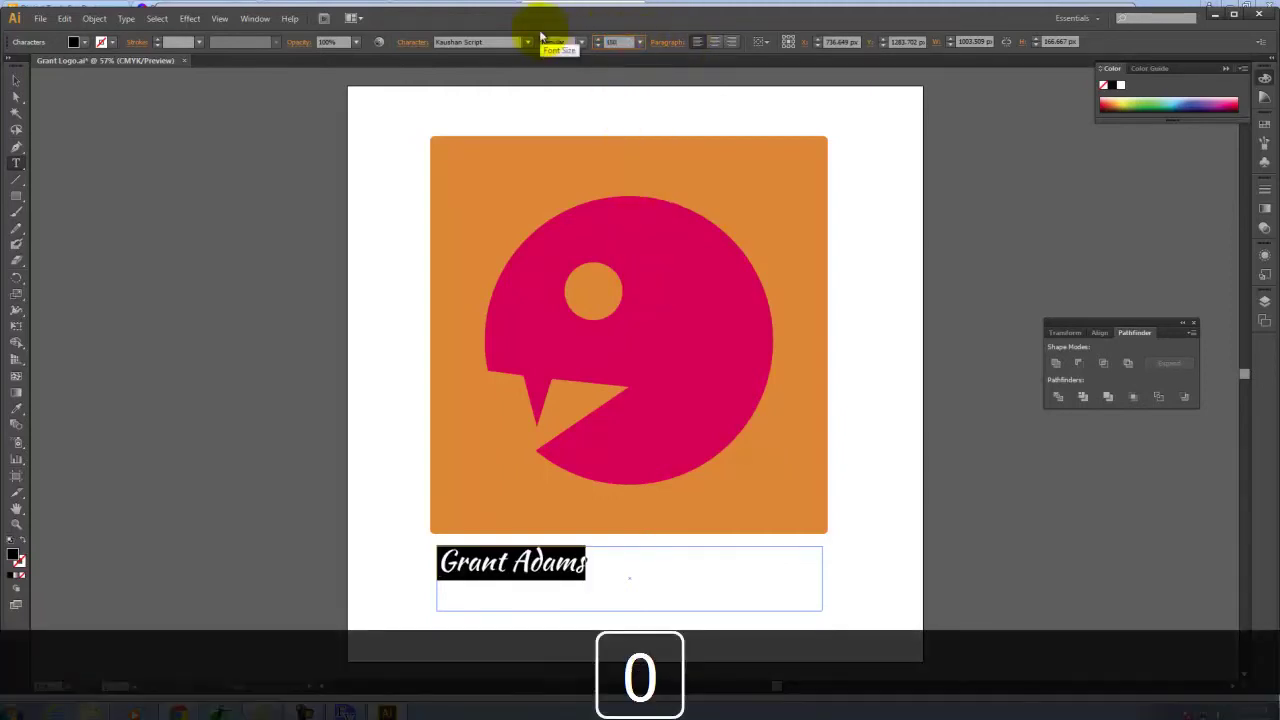
type("50")
key("Tab")
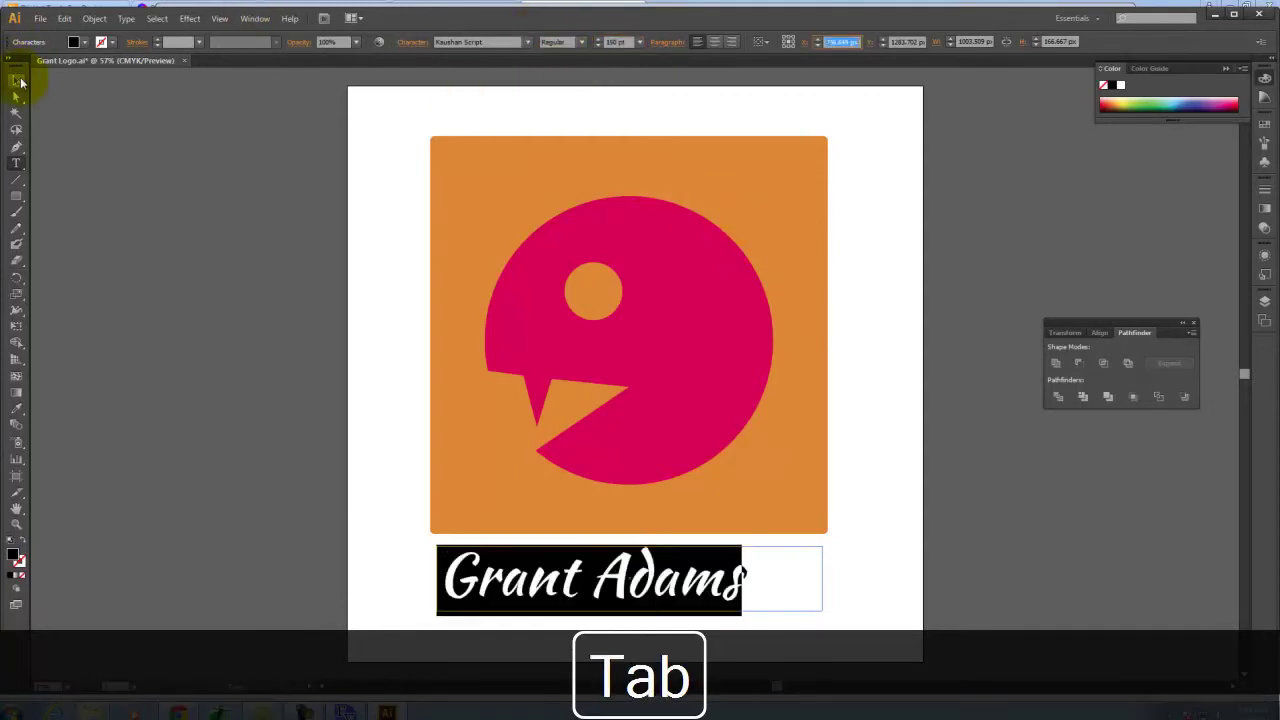
left_click(20, 83)
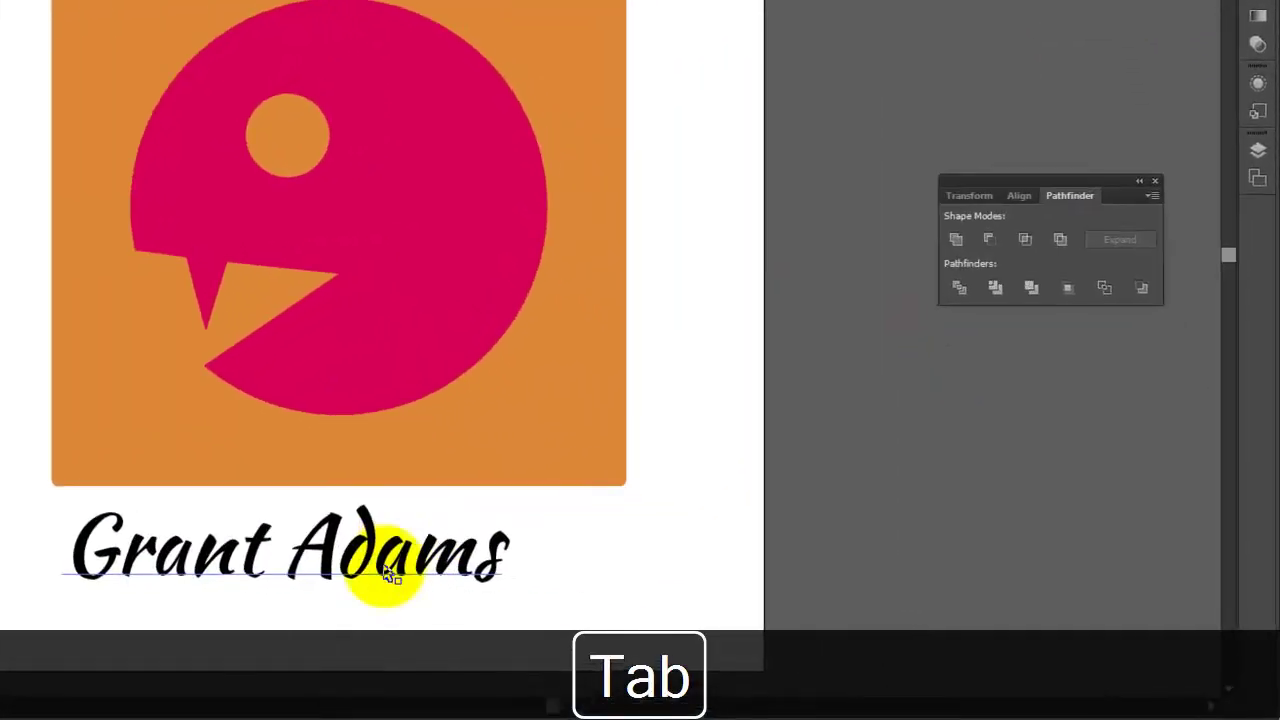
left_click_drag(648, 591, 656, 591)
left_click_drag(355, 567, 360, 570)
left_click_drag(380, 263, 404, 218)
left_click(418, 555, "shift")
left_click_drag(418, 555, 453, 430)
left_click(493, 416)
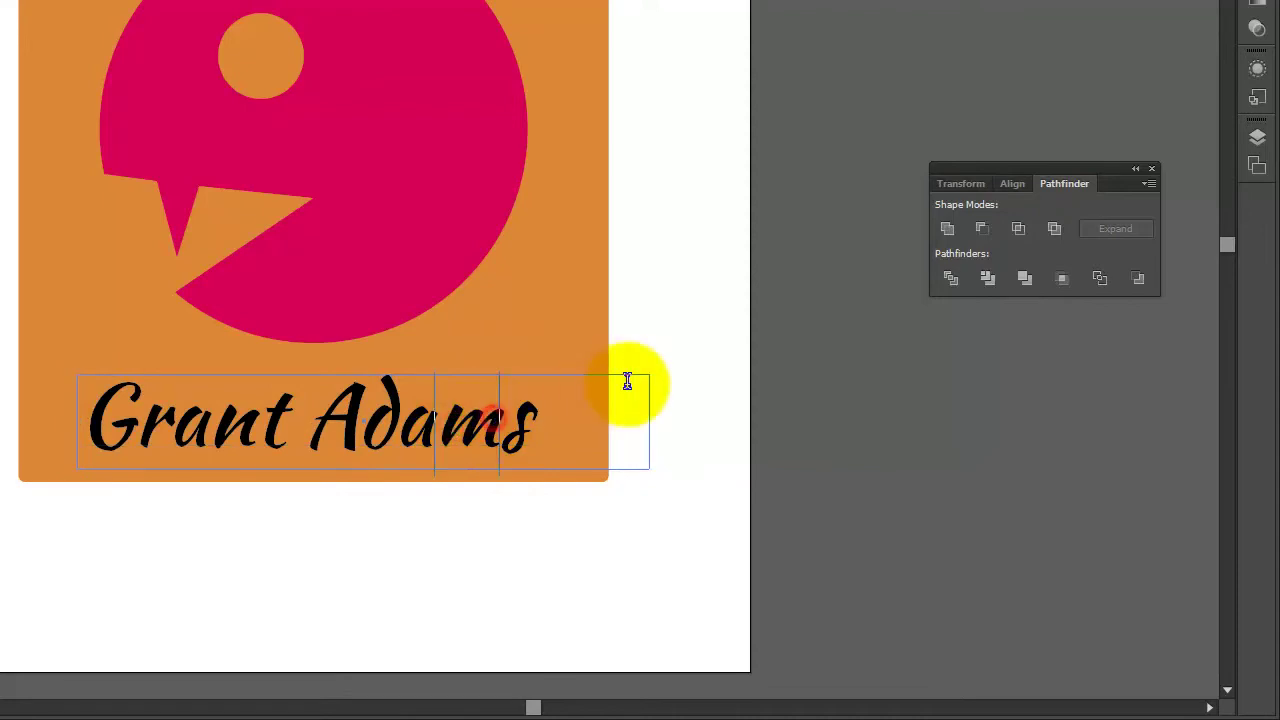
key("ctrl+a")
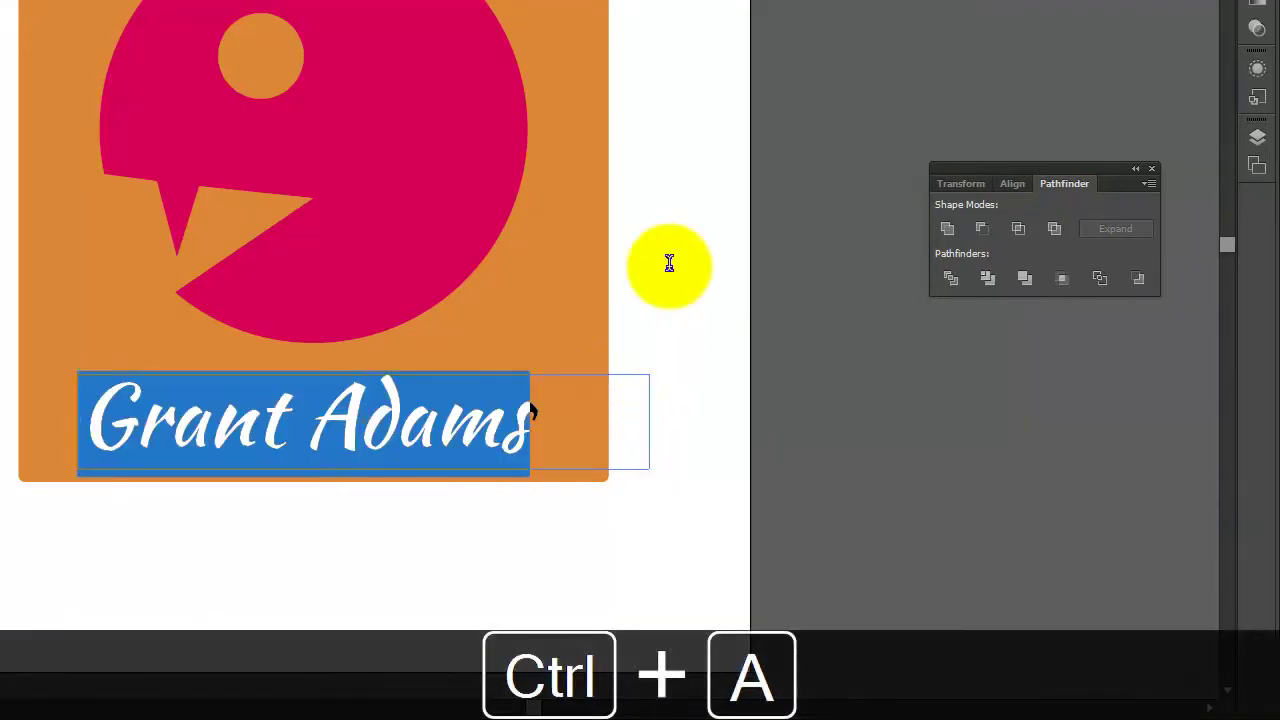
key("ctrl+shift+c")
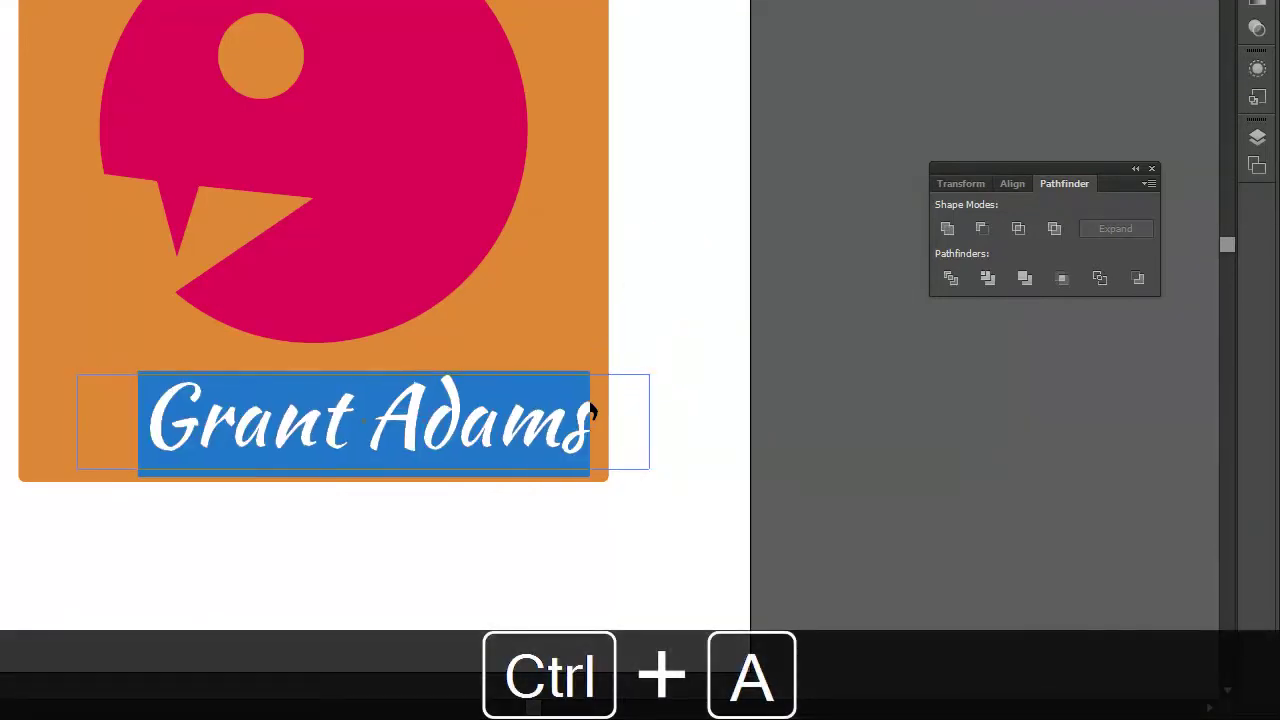
key("Escape")
left_click(707, 328)
left_click_drag(475, 420, 420, 428)
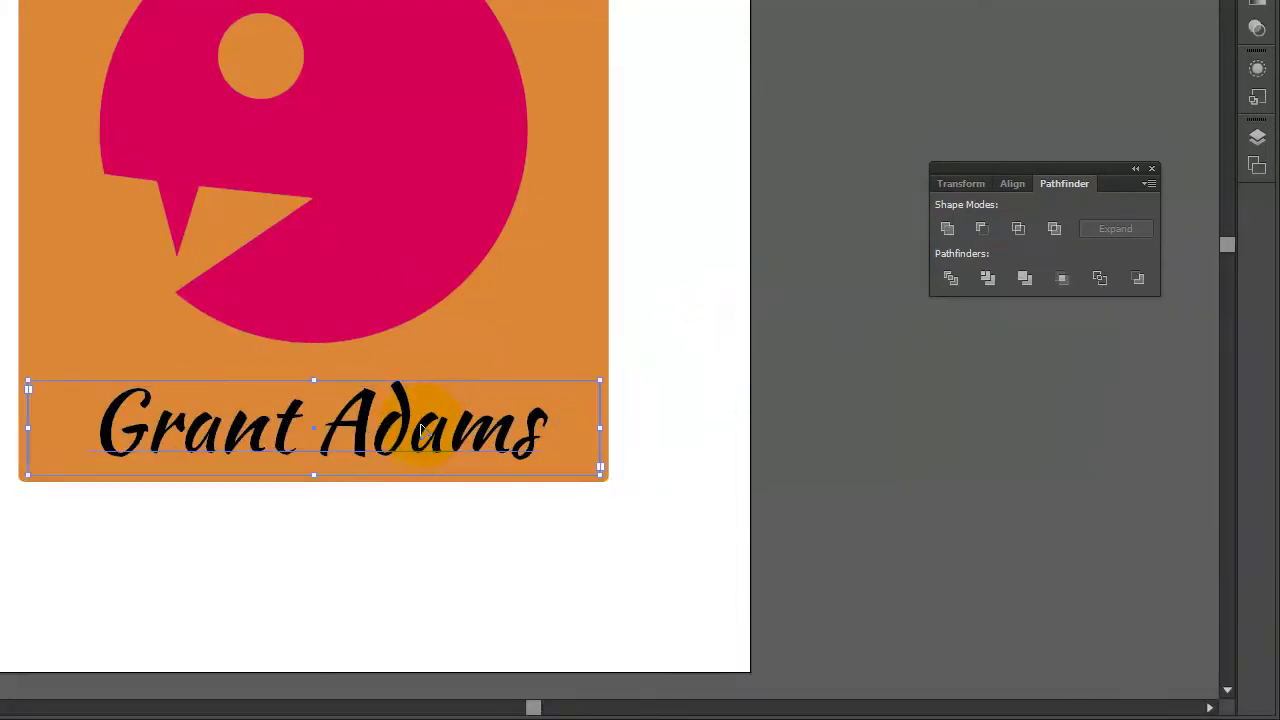
left_click(746, 287)
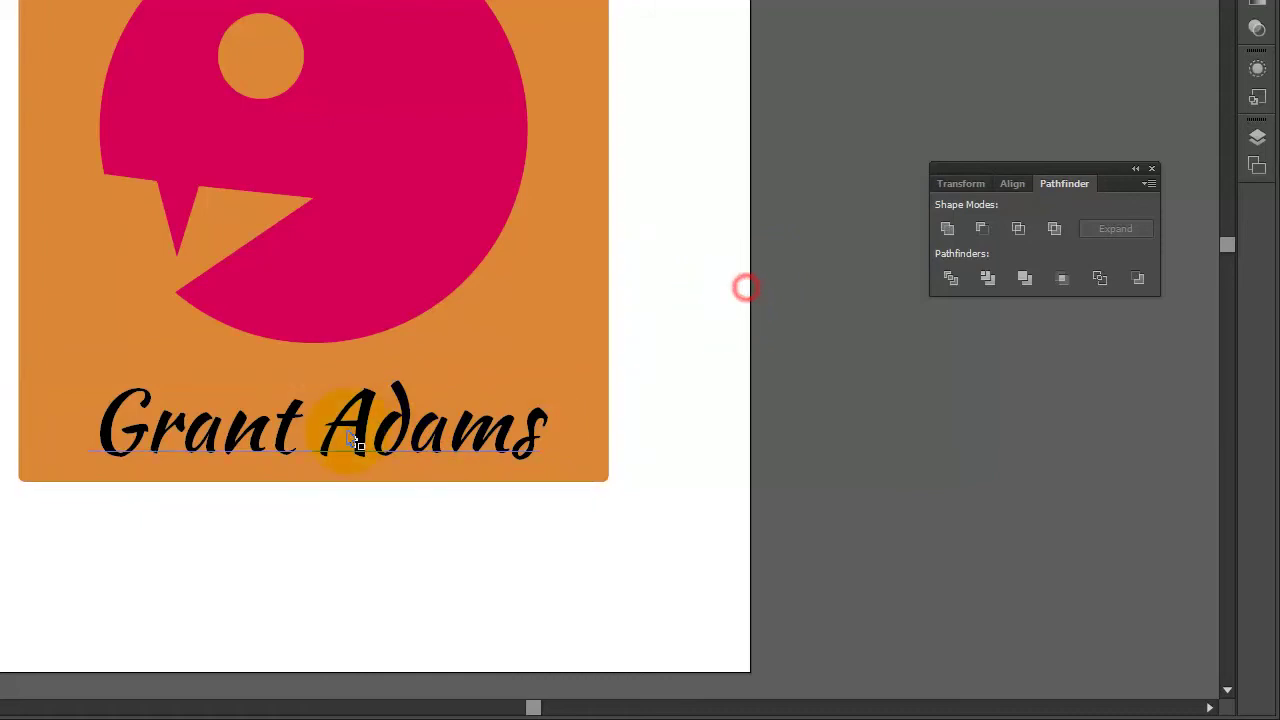
left_click(360, 433)
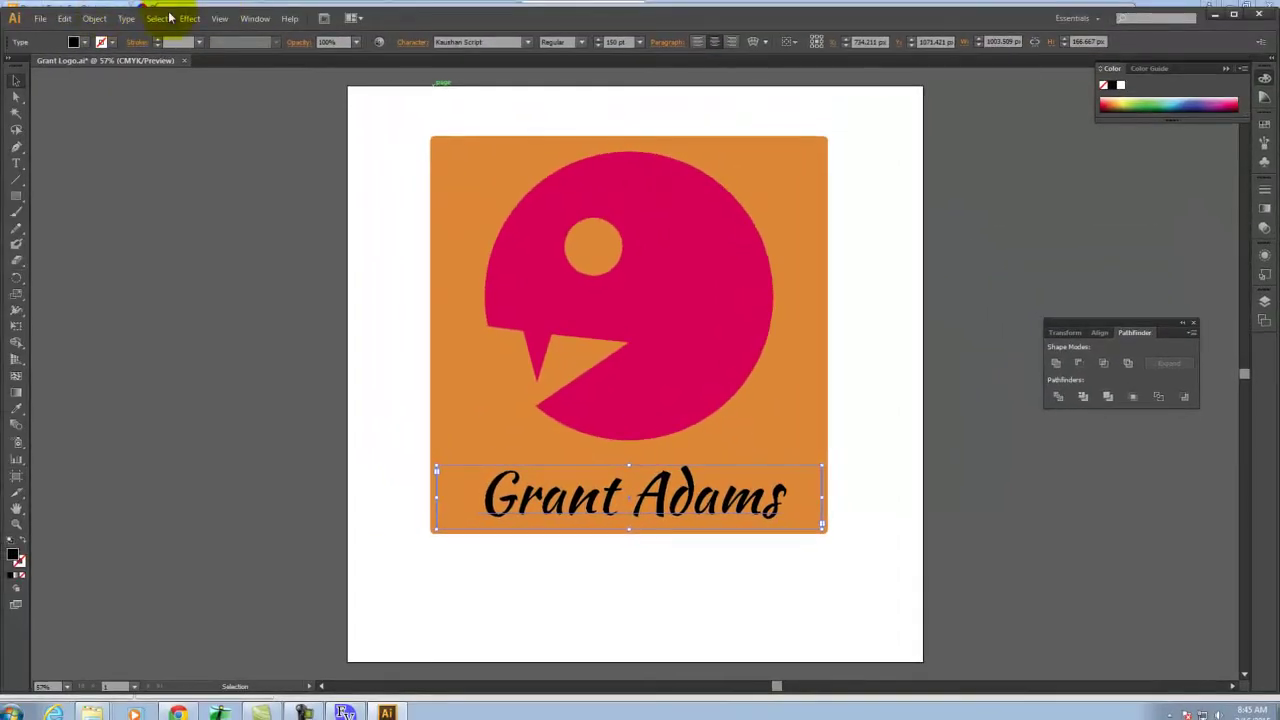
left_click(127, 18)
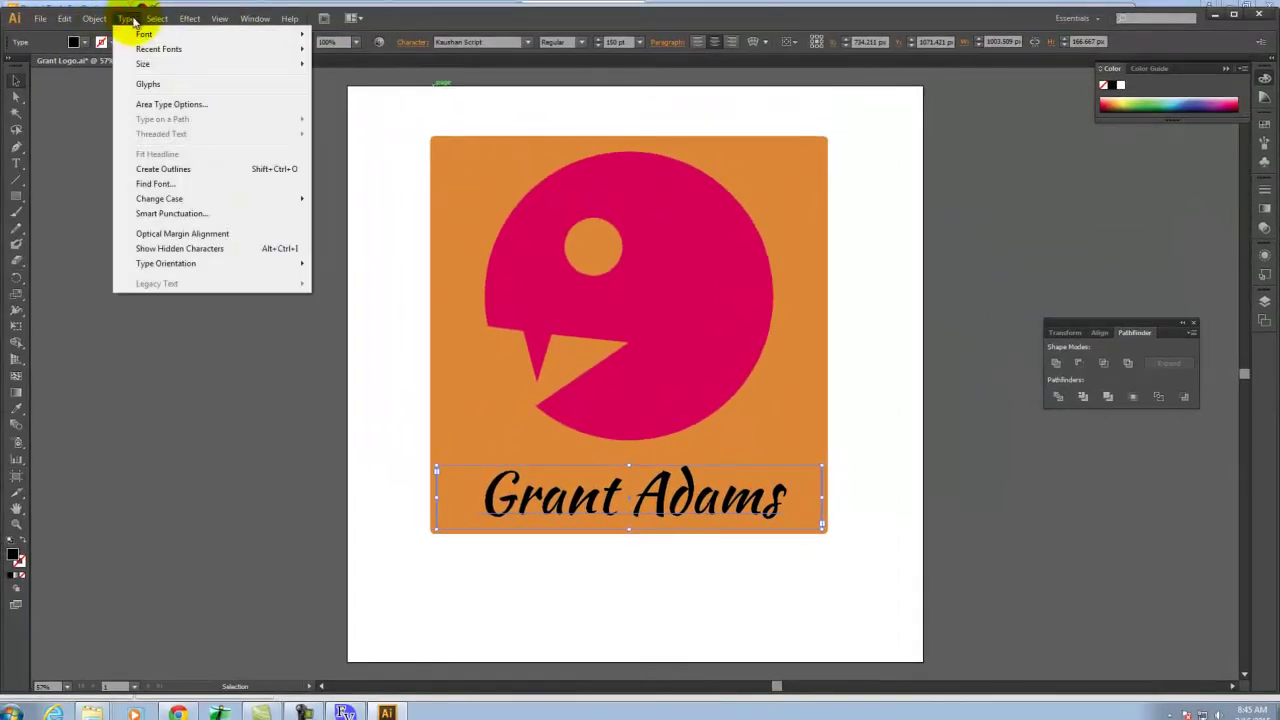
left_click(161, 169)
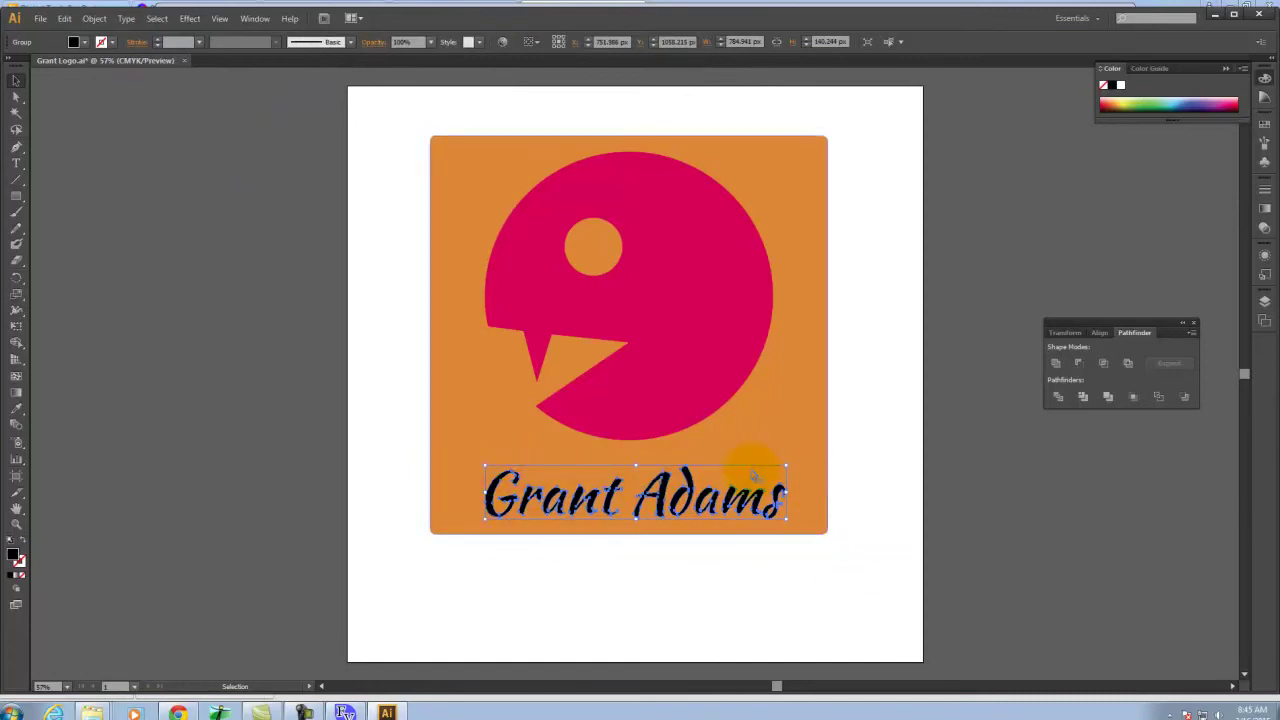
left_click(610, 495)
left_click(735, 497)
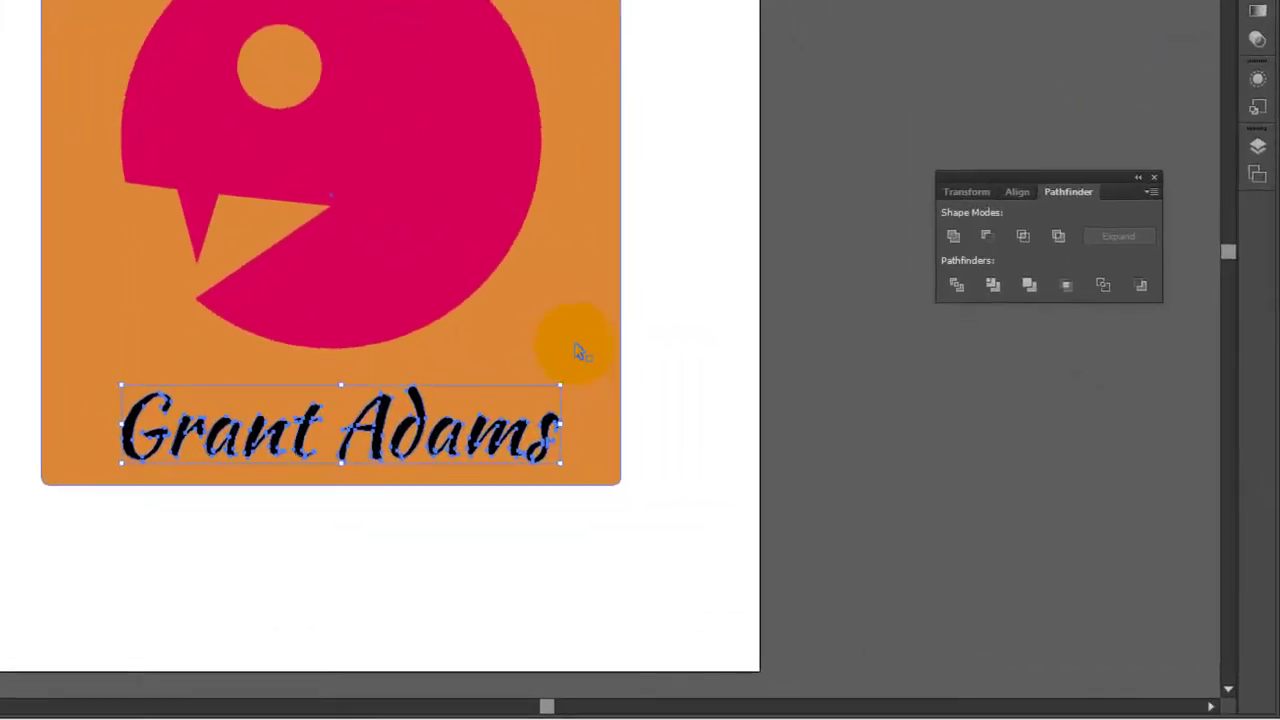
left_click(804, 436)
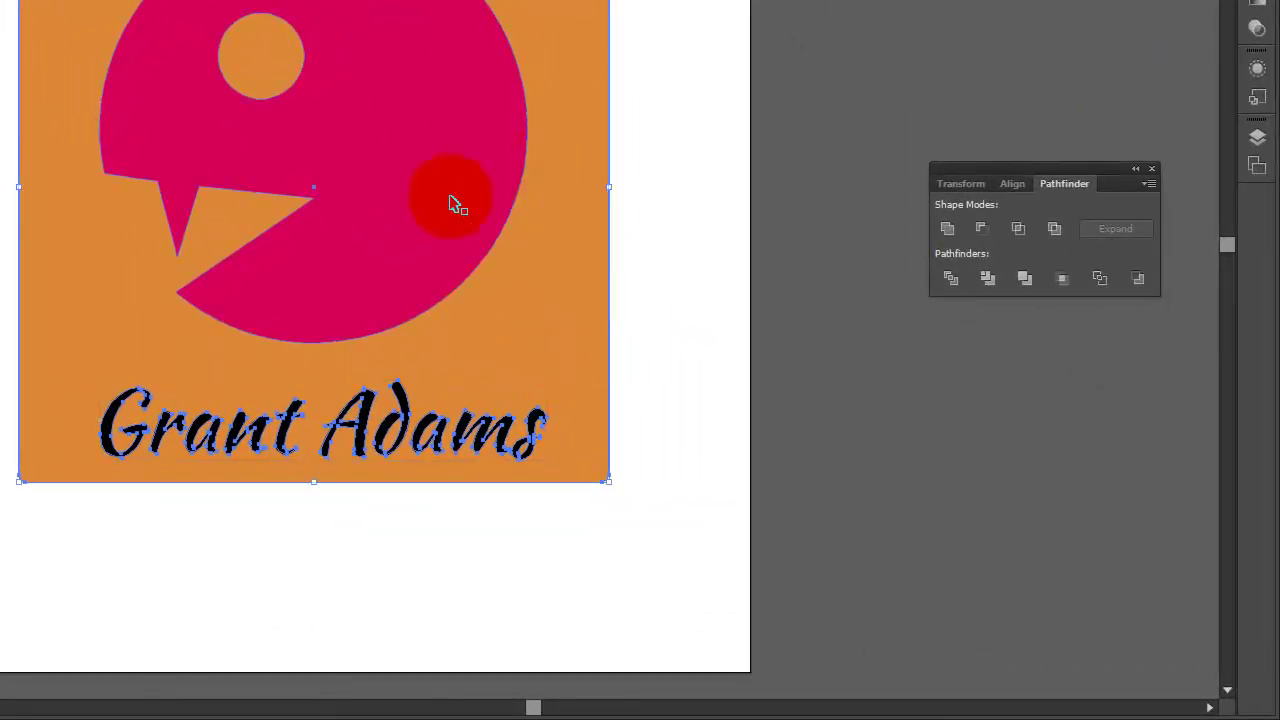
left_click(983, 229)
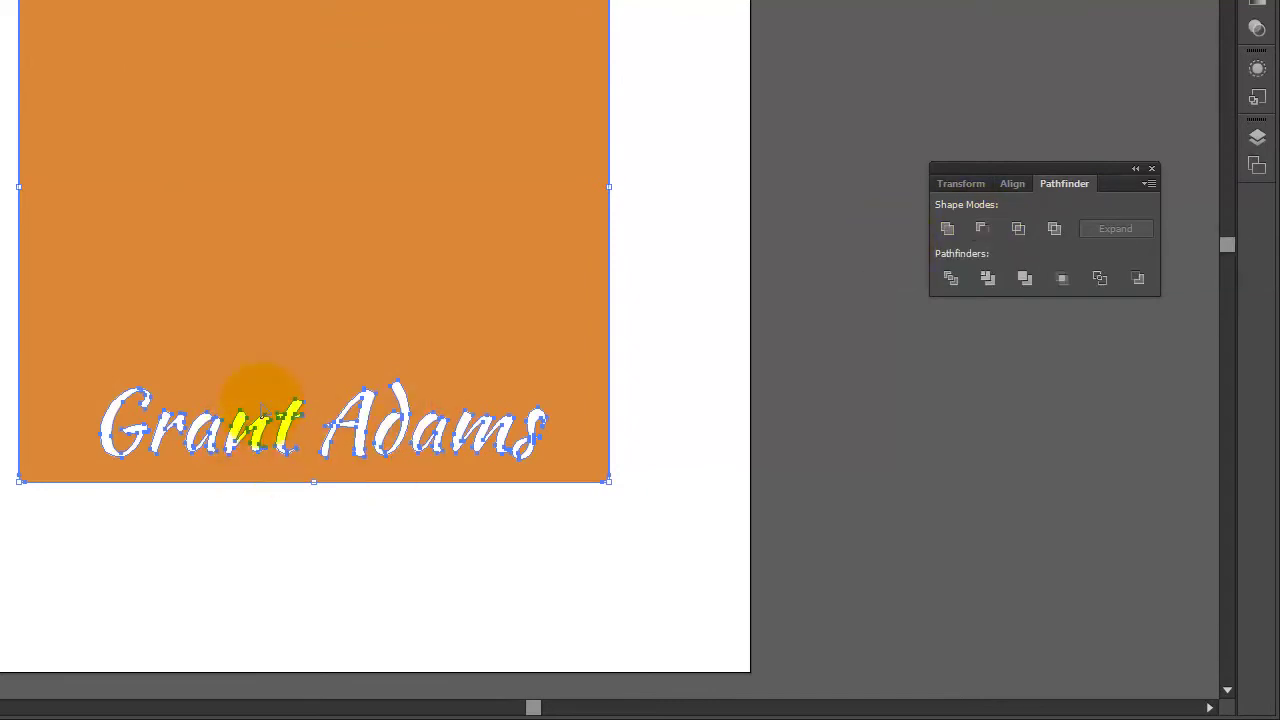
left_click(705, 455)
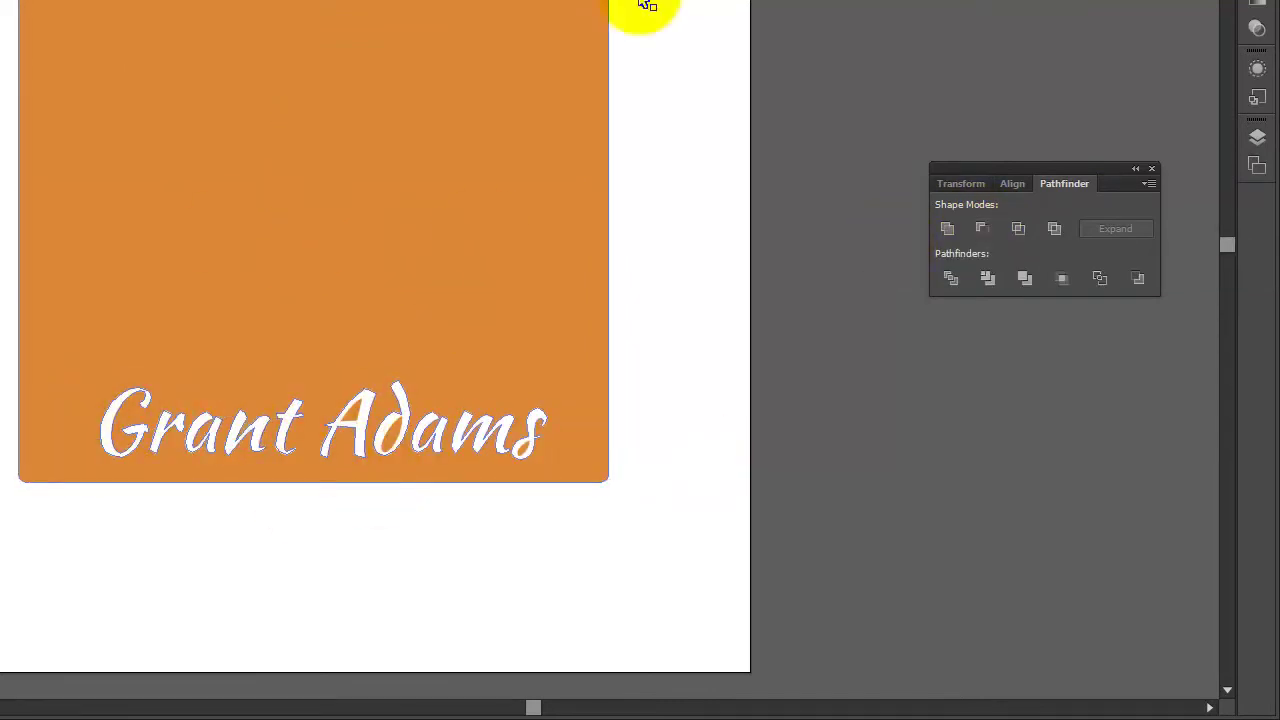
Send the cut-out square to the back so the pink creature shows above it
right_click(586, 241)
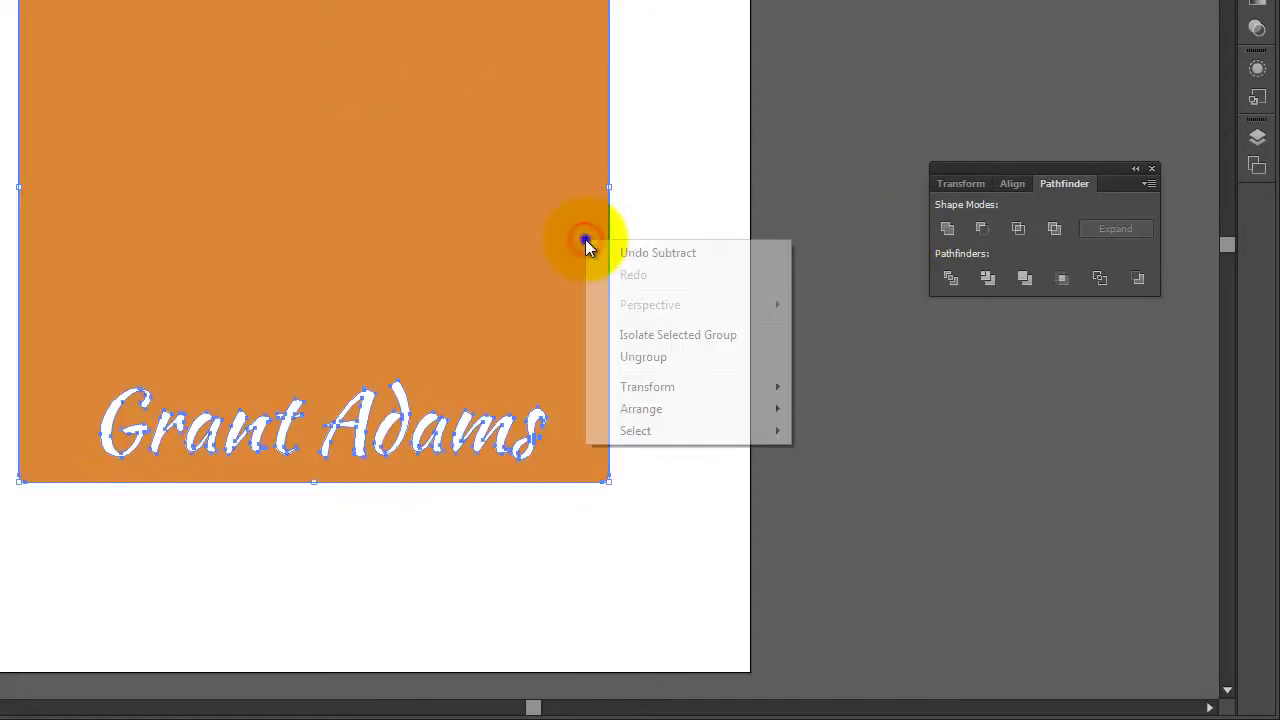
mouse_move(663, 411)
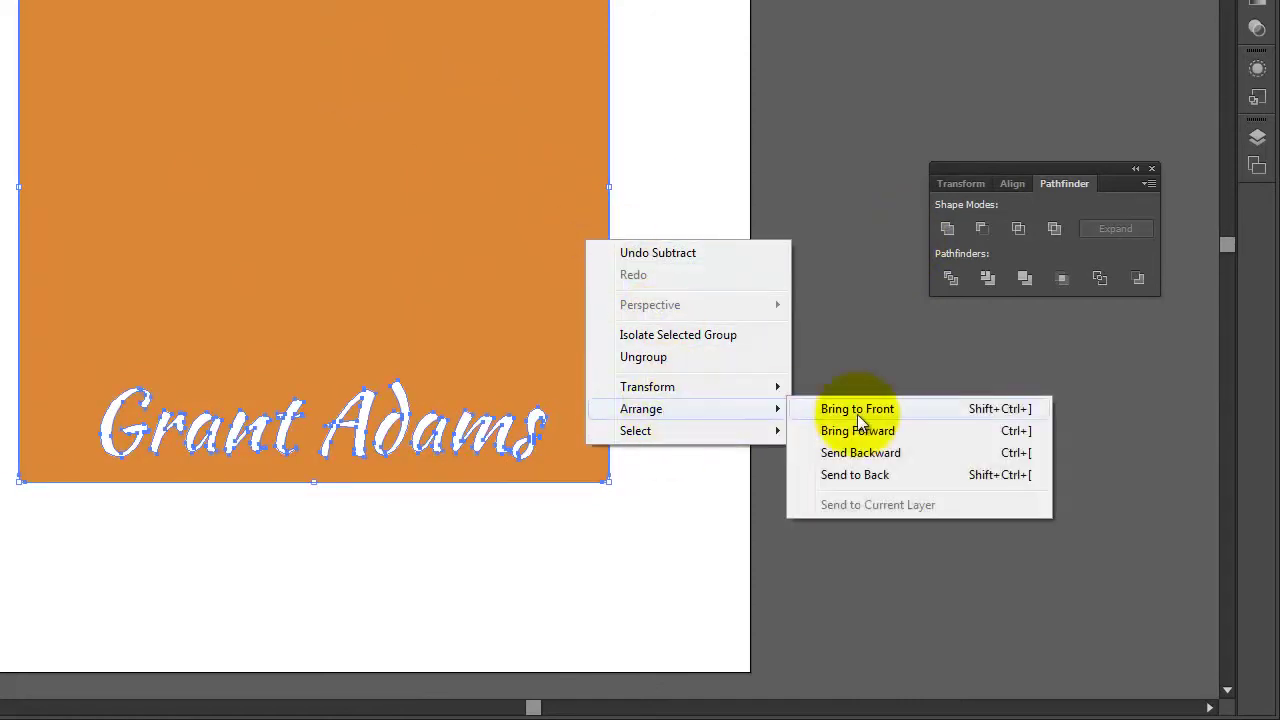
left_click(872, 482)
left_click(718, 266)
left_click_drag(372, 108, 846, 574)
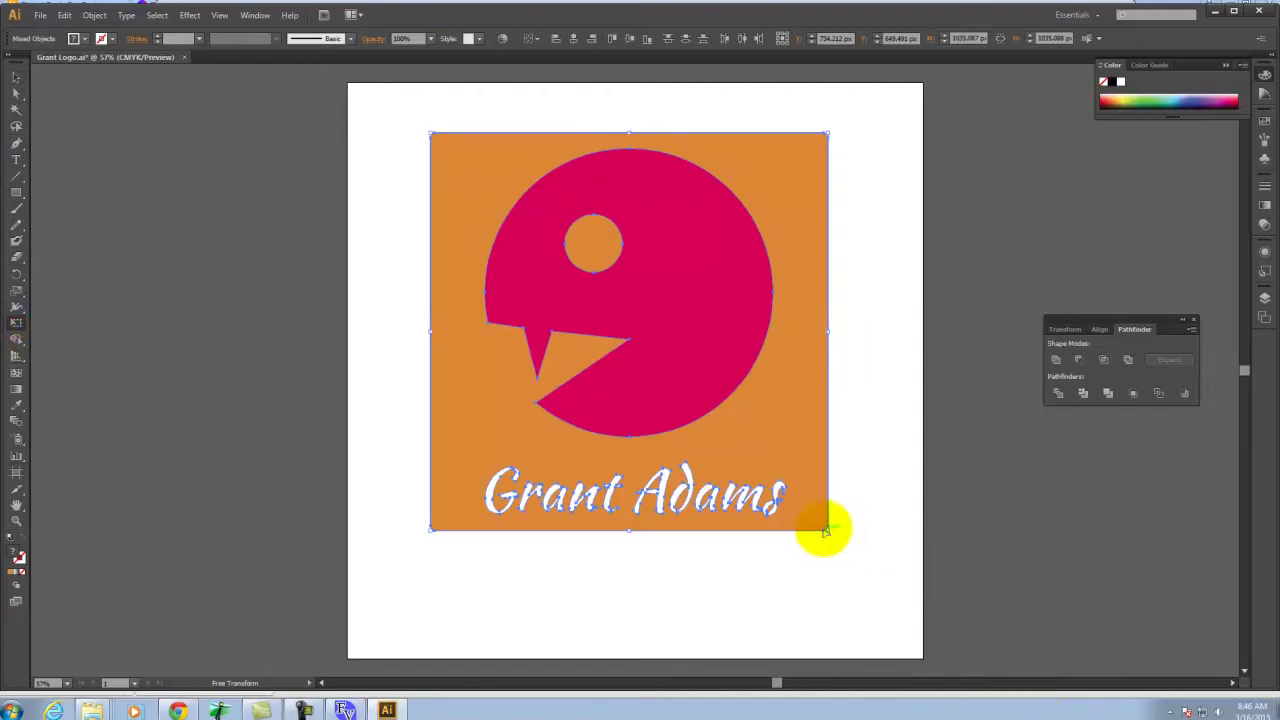
Scale the logo up toward the lower corners, reposition it on the artboard, then switch to Chrome
left_click_drag(828, 531, 898, 647)
left_click_drag(428, 621, 337, 651)
left_click(678, 368)
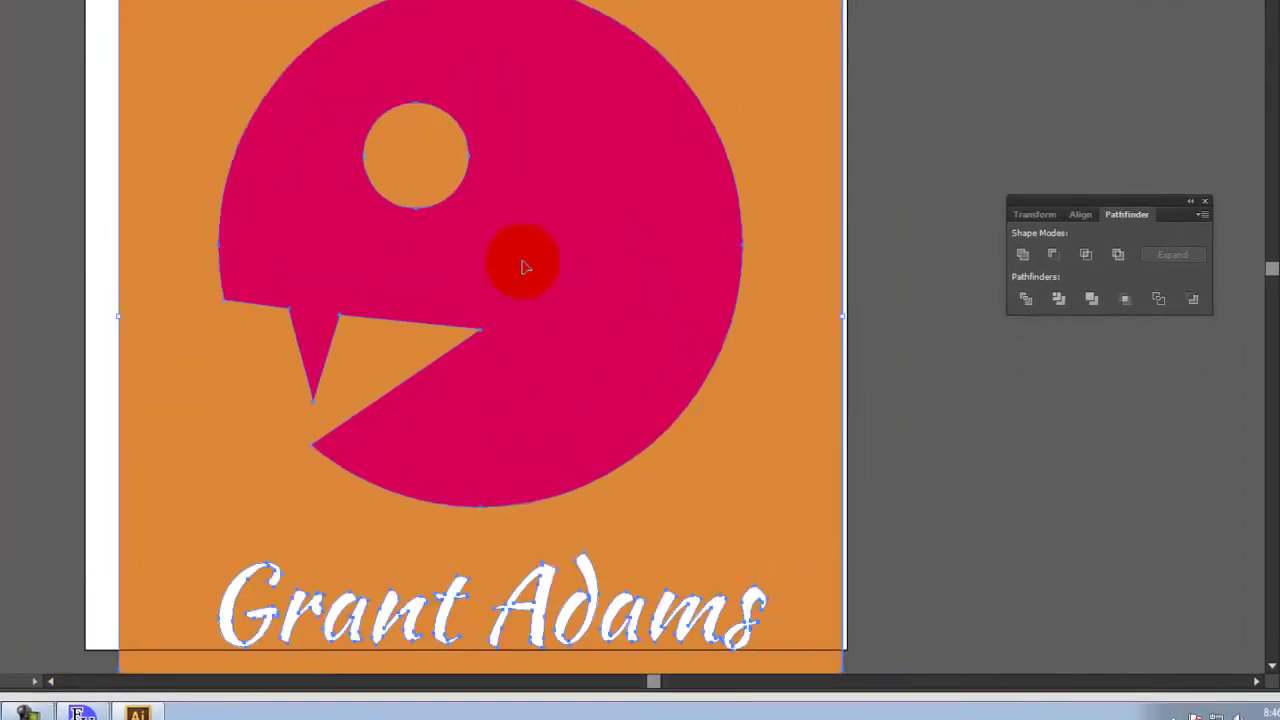
left_click_drag(708, 423, 691, 366)
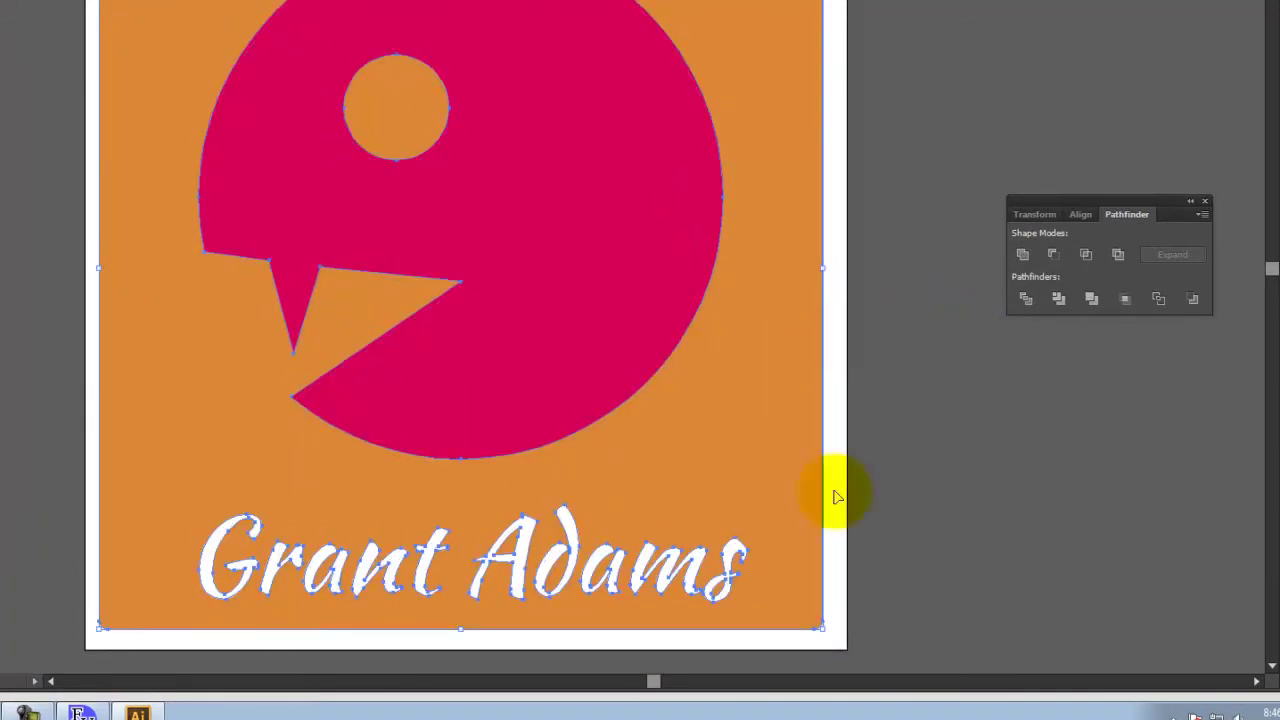
left_click_drag(823, 630, 832, 638)
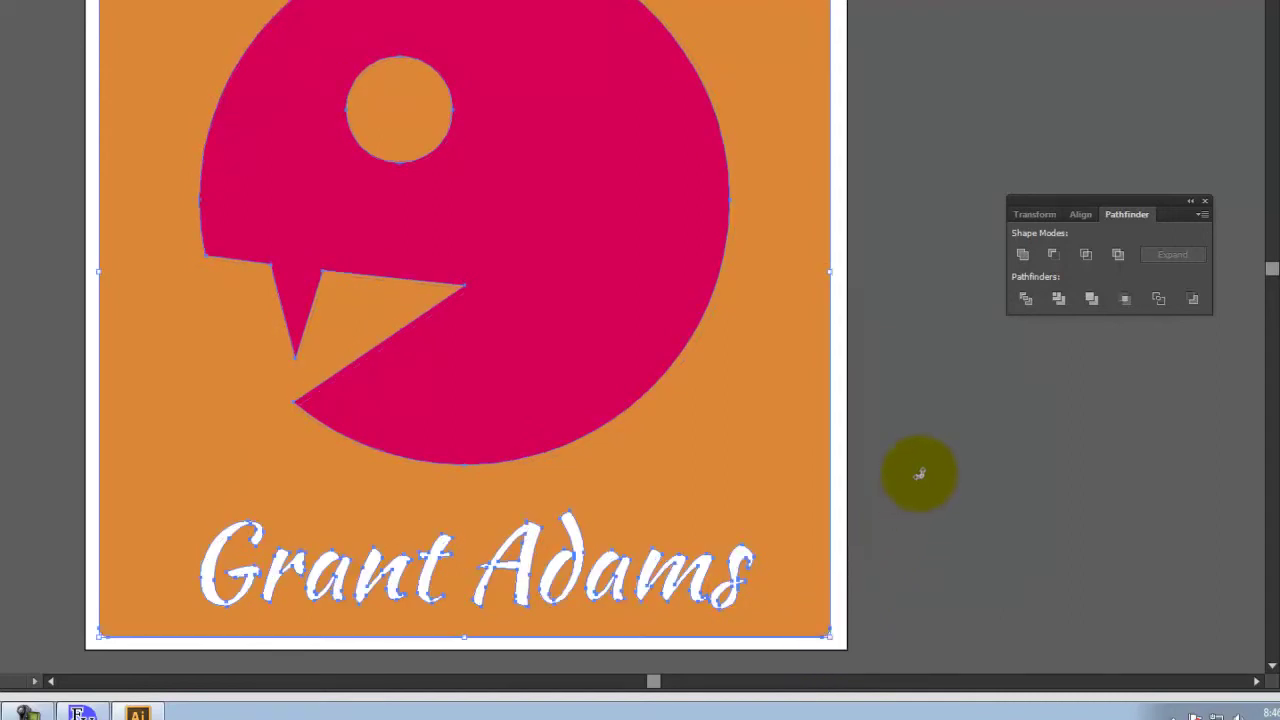
left_click(1002, 57)
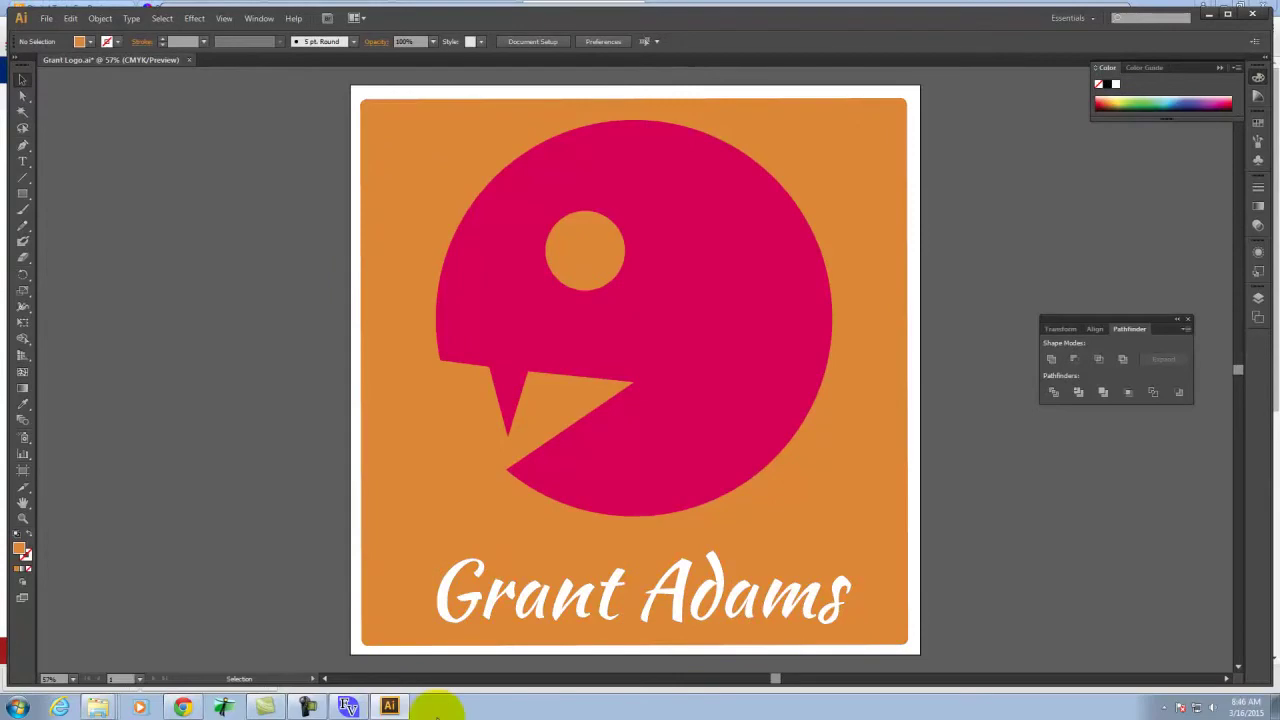
left_click(182, 707)
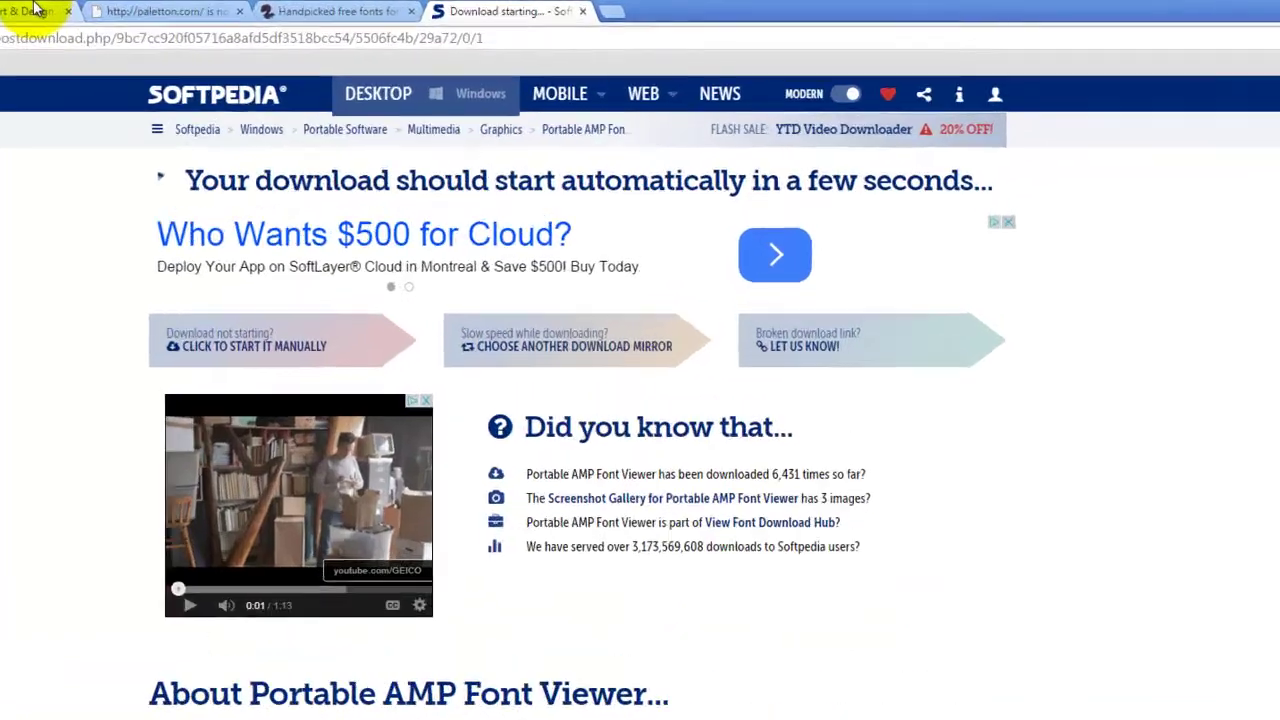
Build a Paletton triad scheme with the base hue returned to red (AA3939)
left_click(283, 7)
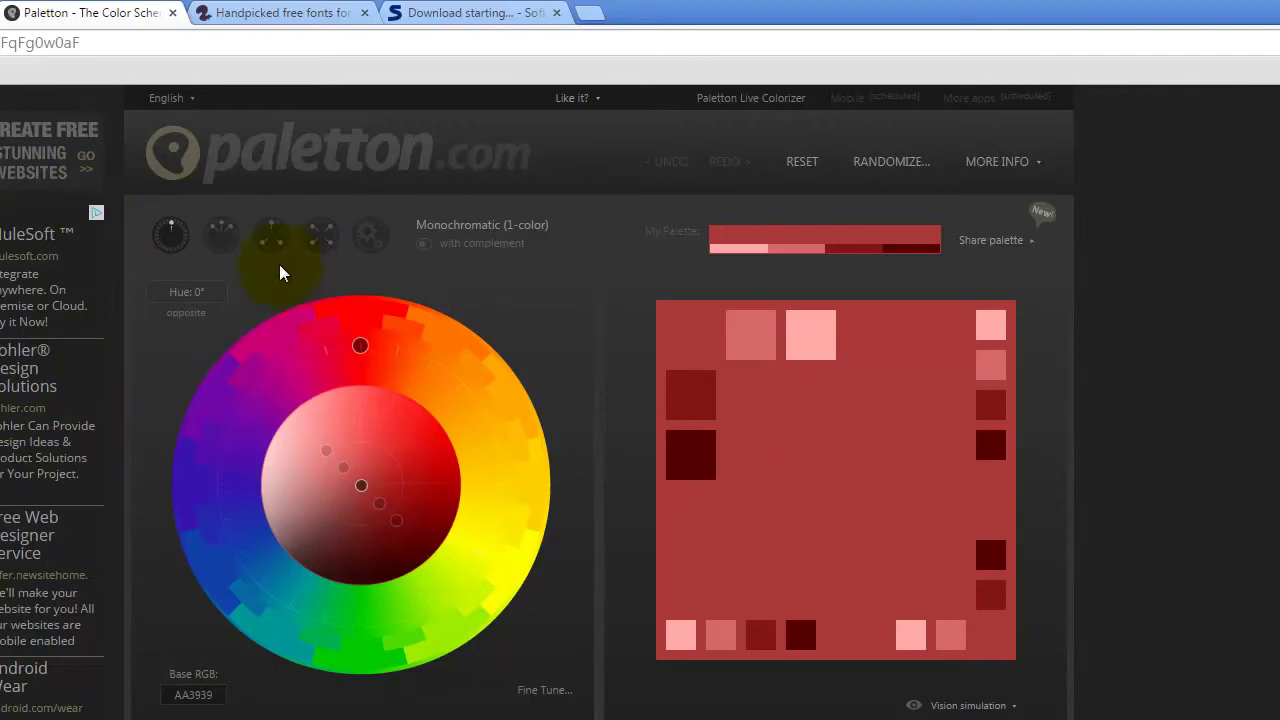
left_click(273, 234)
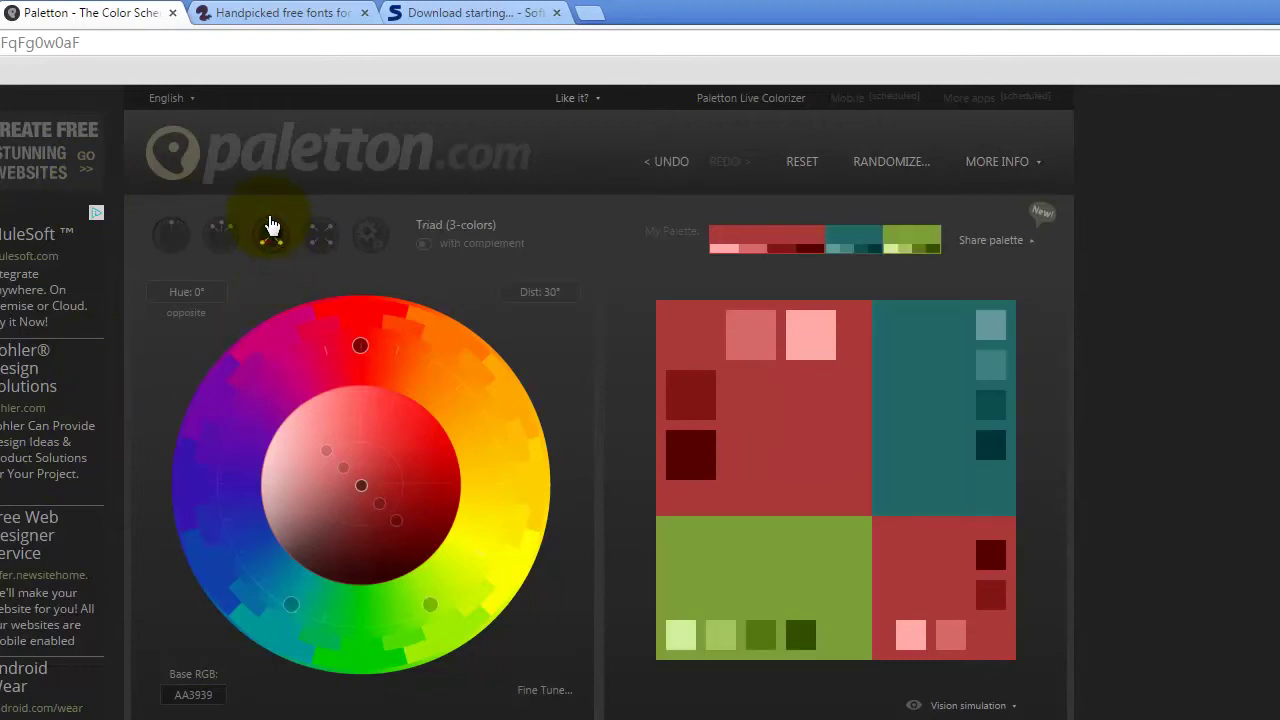
left_click_drag(361, 357, 331, 345)
left_click(836, 390)
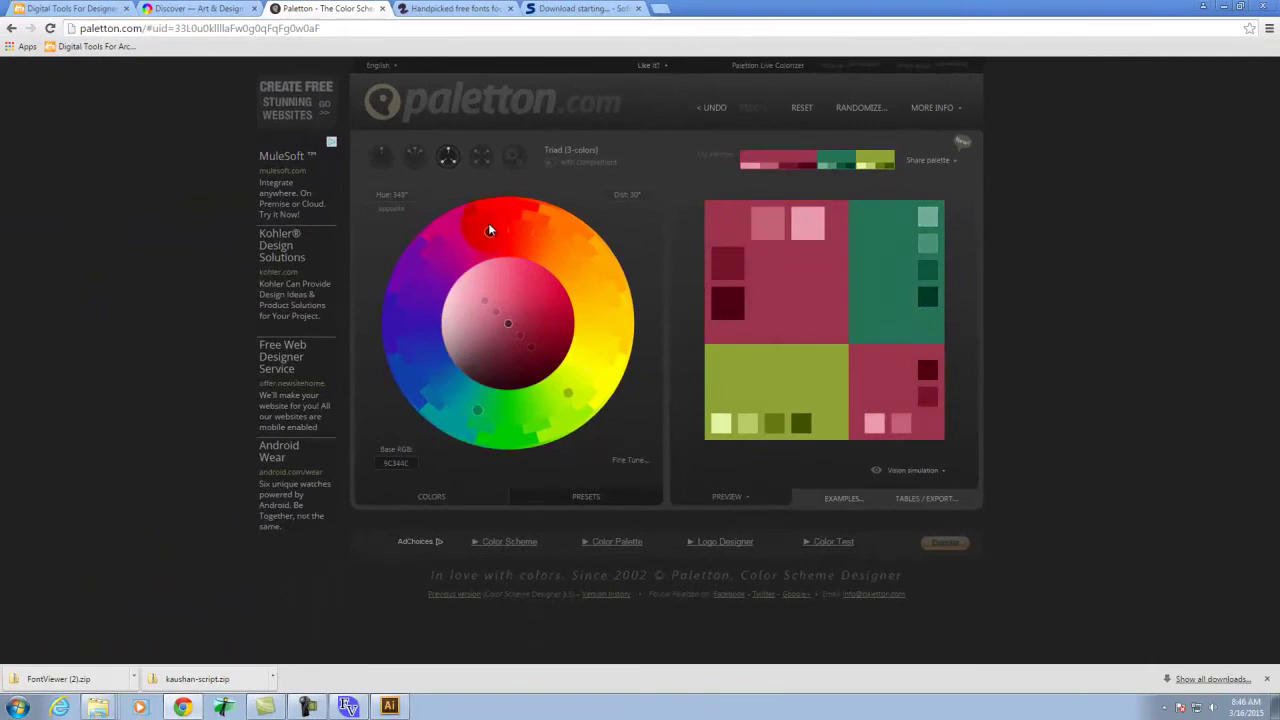
left_click_drag(488, 229, 507, 229)
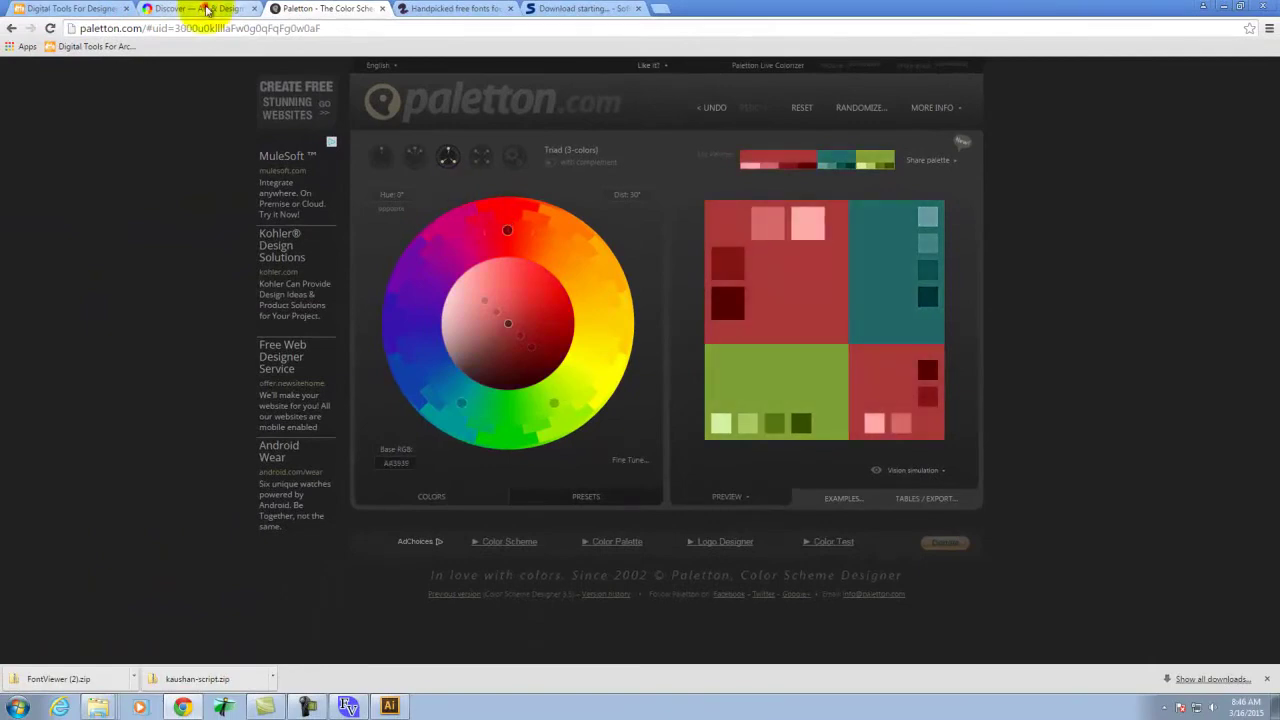
left_click(207, 10)
Browse the ColRD Discover gallery and open the To Dwell on Dreams palette
scroll(731, 576, "down", 2)
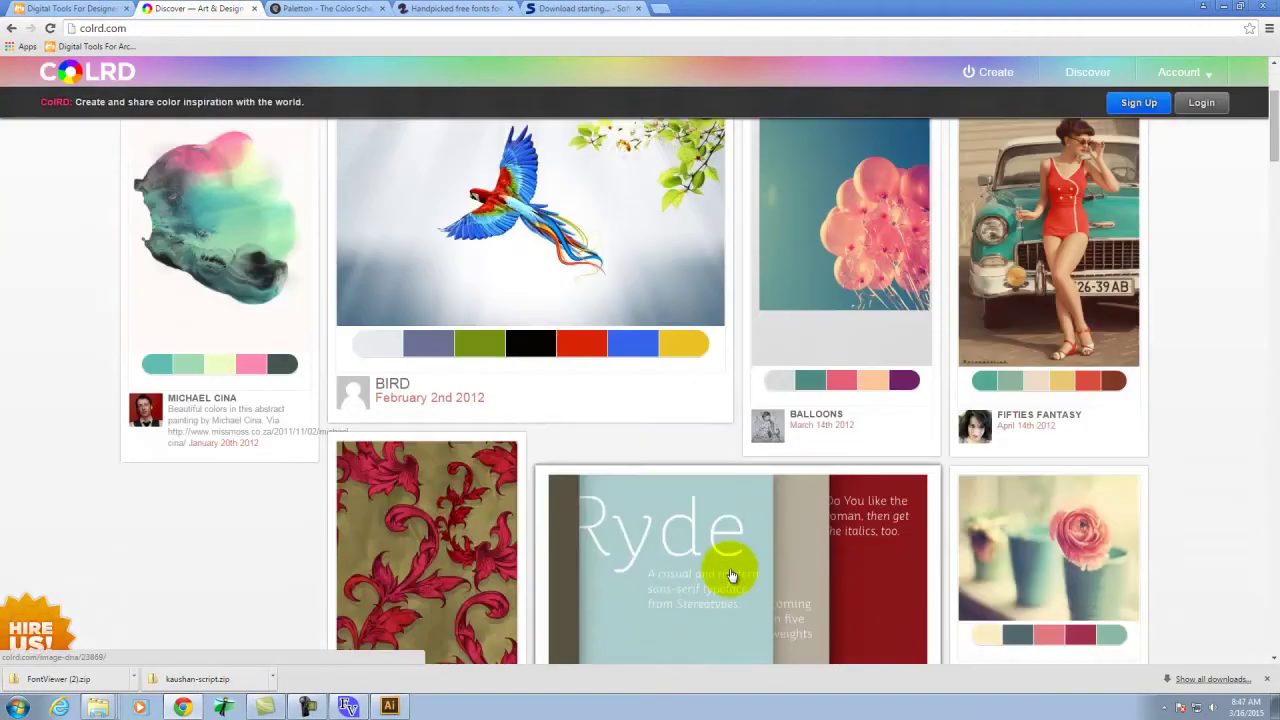
scroll(835, 300, "down", 1)
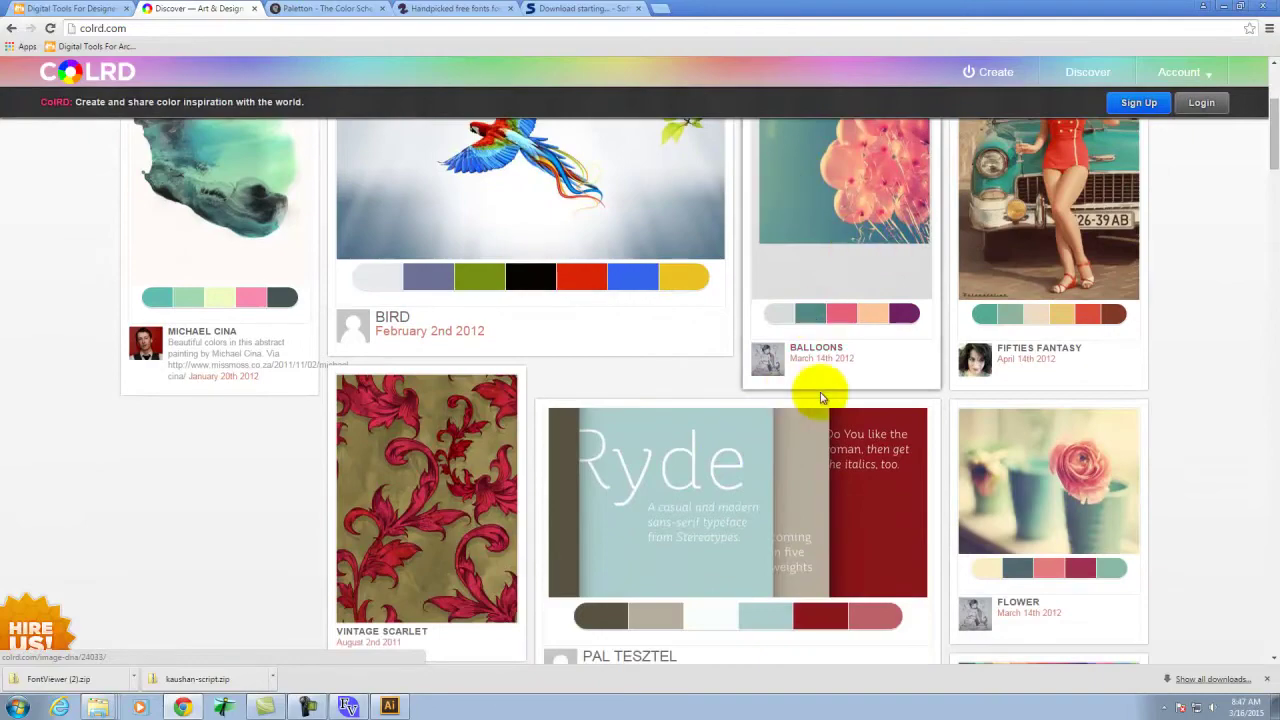
scroll(790, 397, "down", 5)
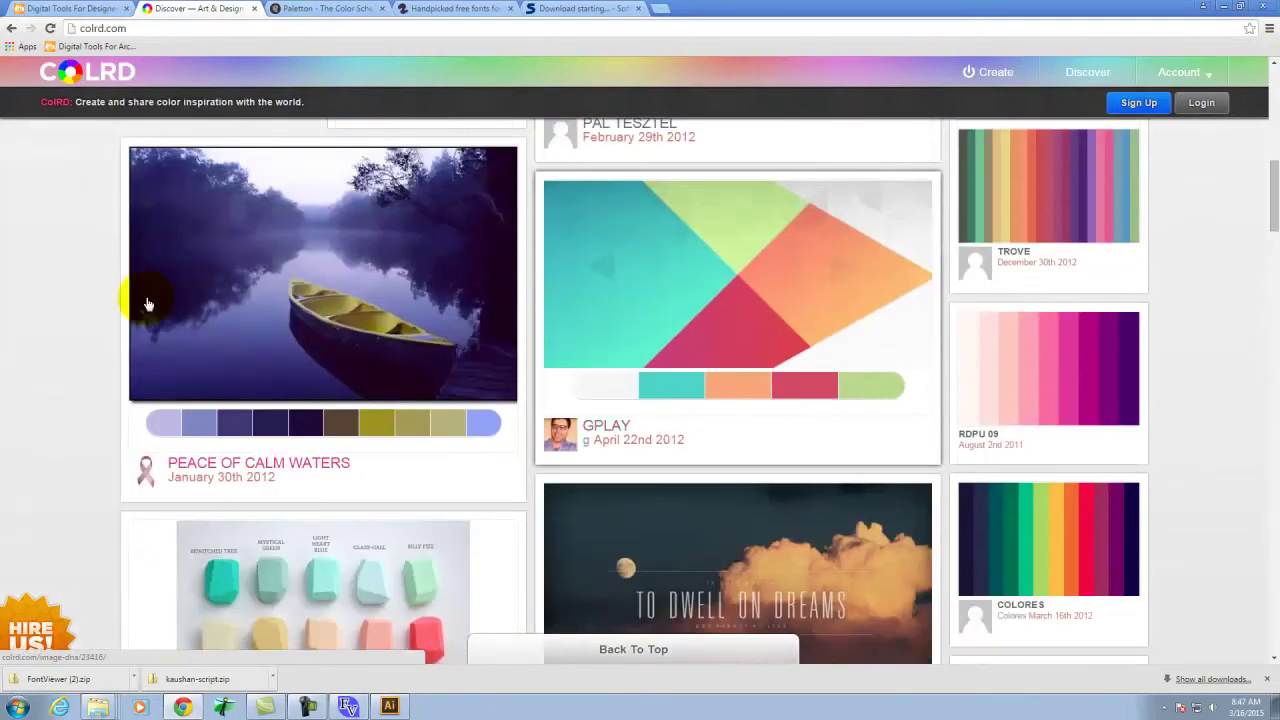
scroll(703, 343, "down", 3)
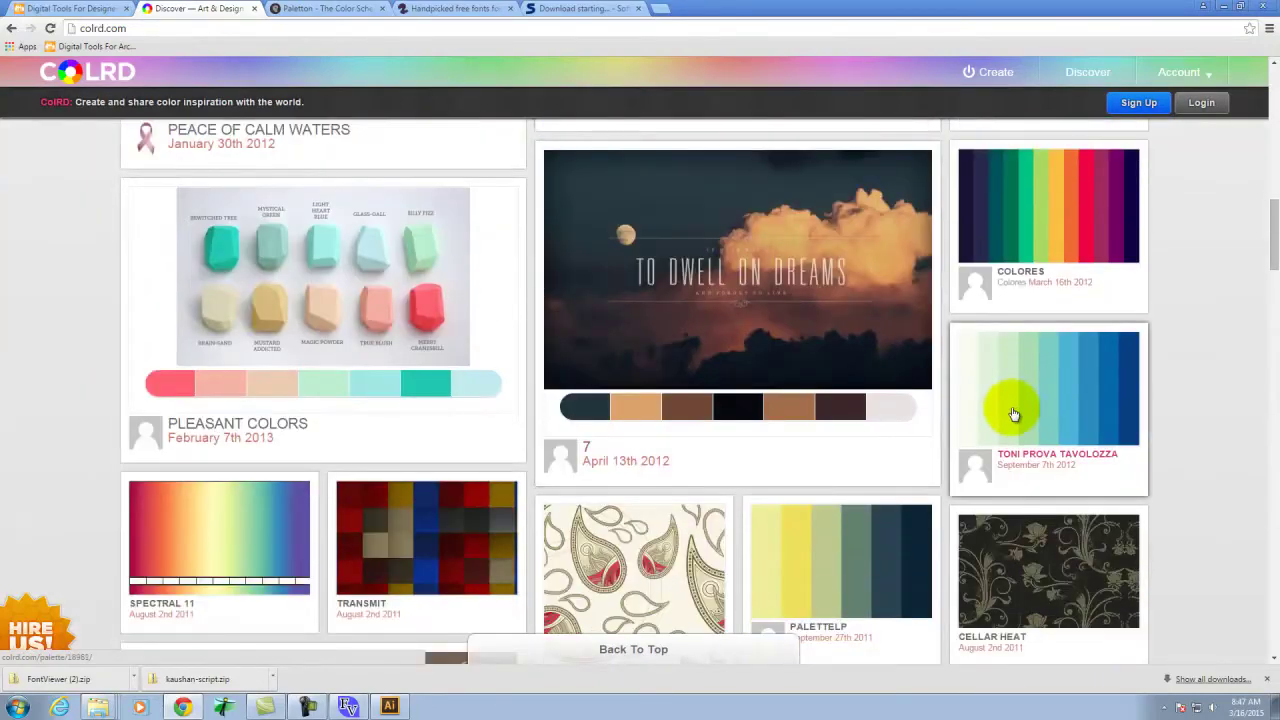
scroll(1015, 413, "down", 3)
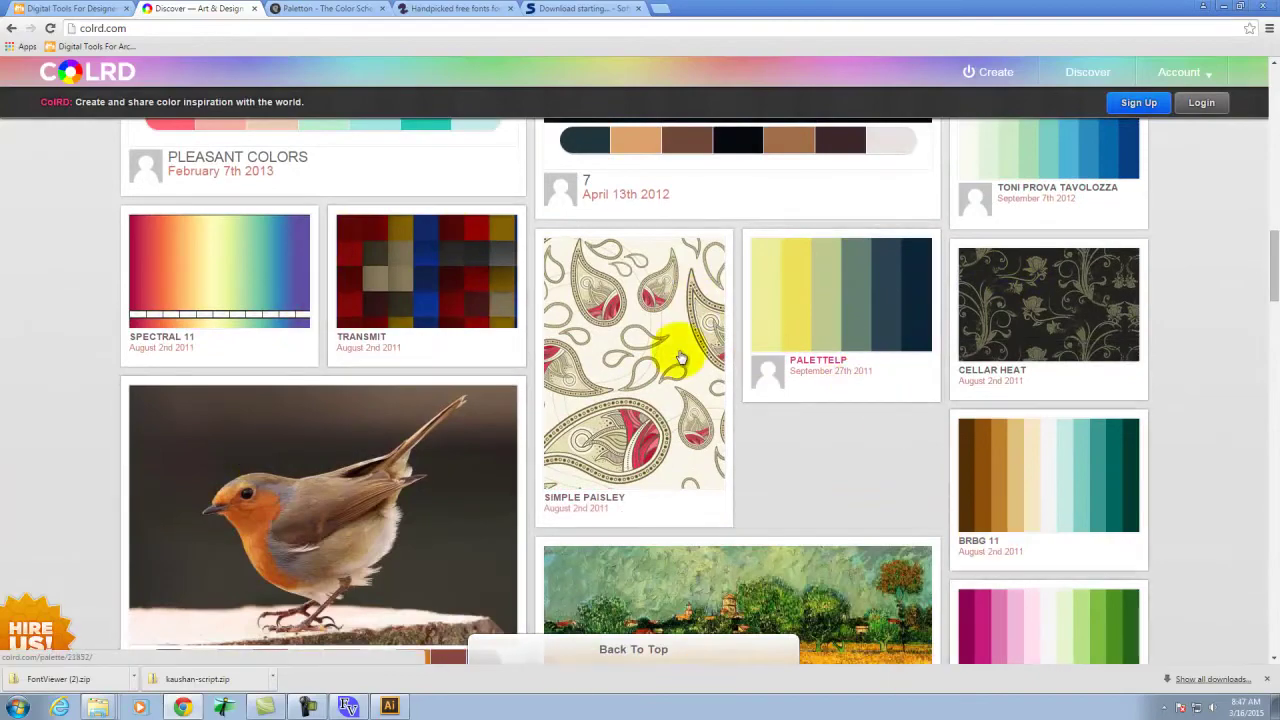
scroll(817, 474, "up", 4)
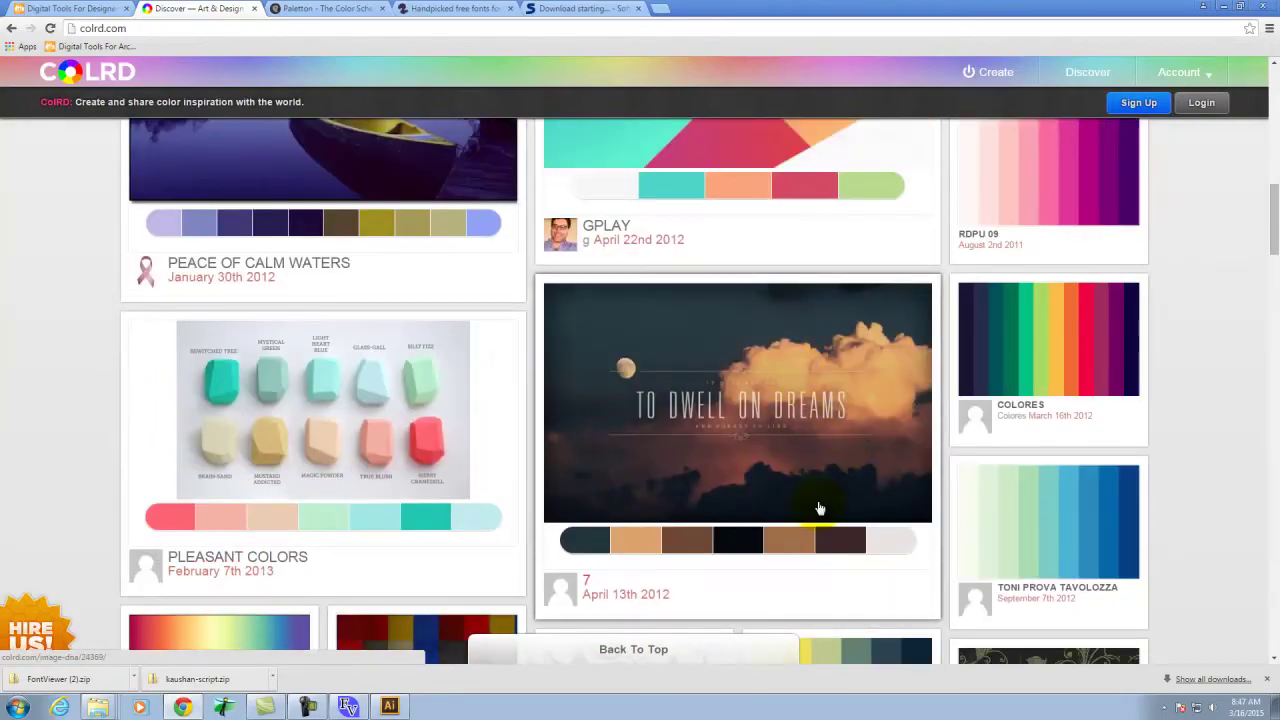
left_click(818, 450)
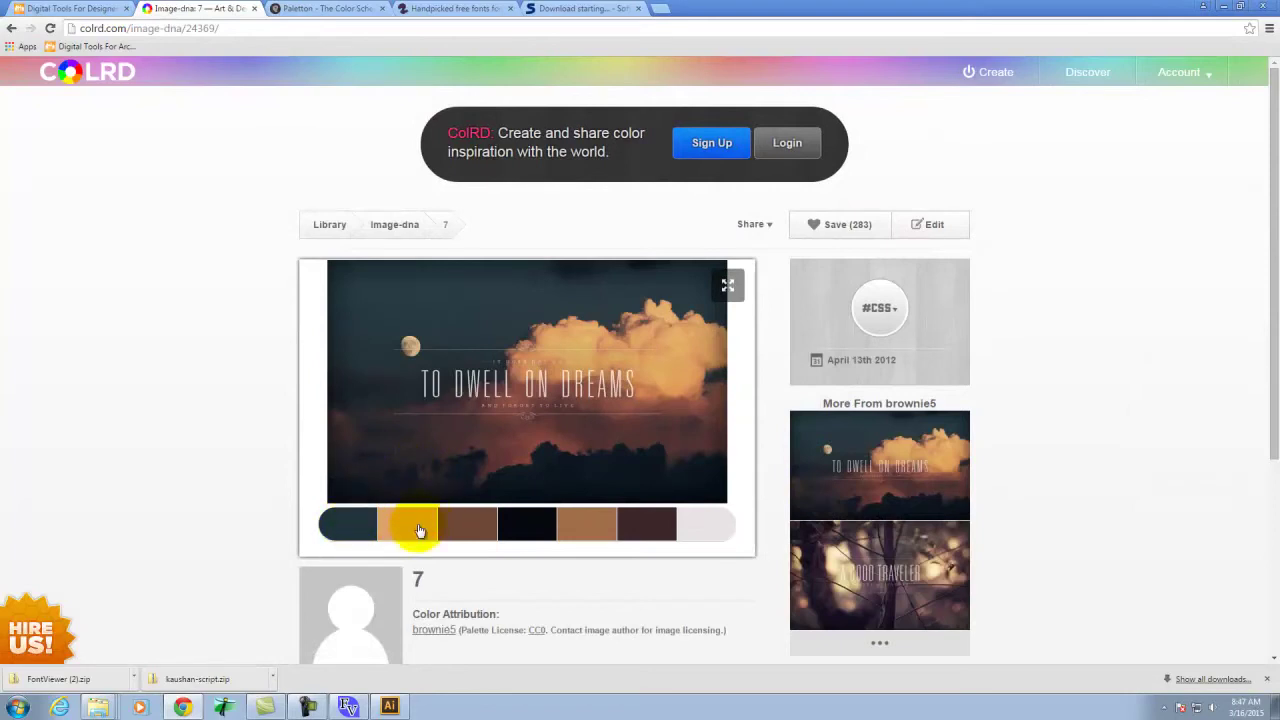
Show the palette's CSS colour codes in rgb() format
left_click(893, 314)
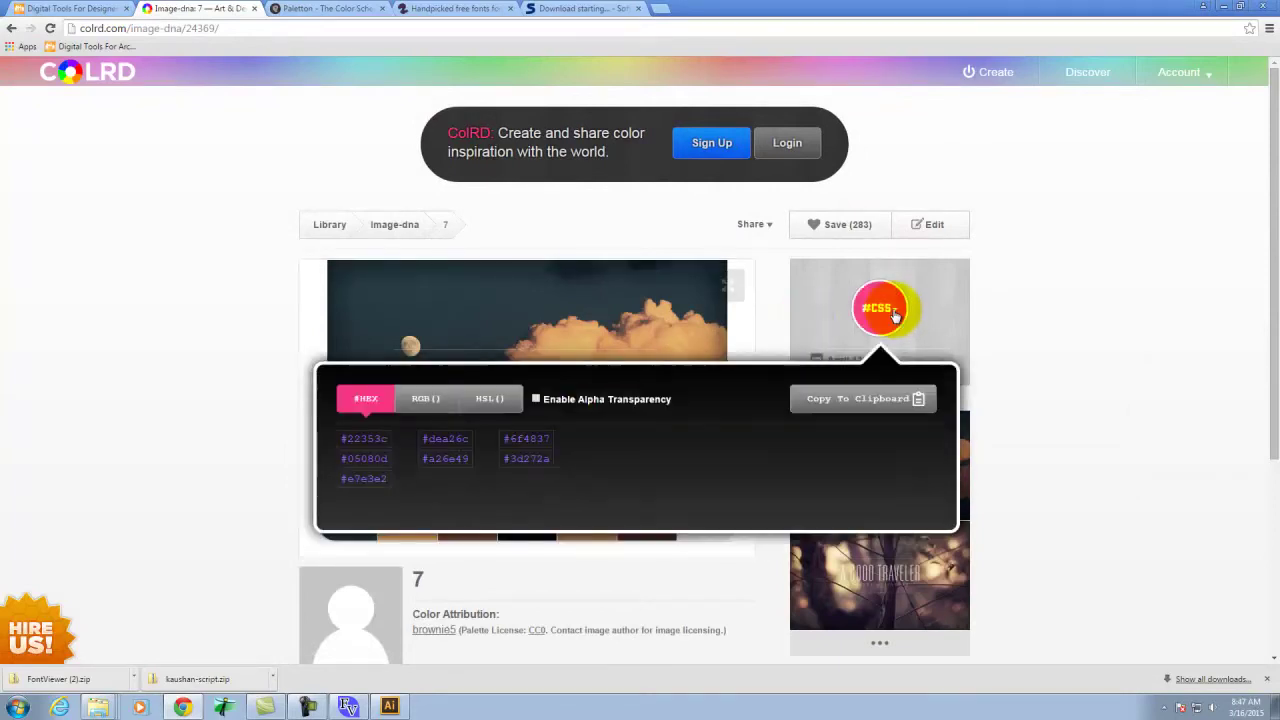
left_click(430, 399)
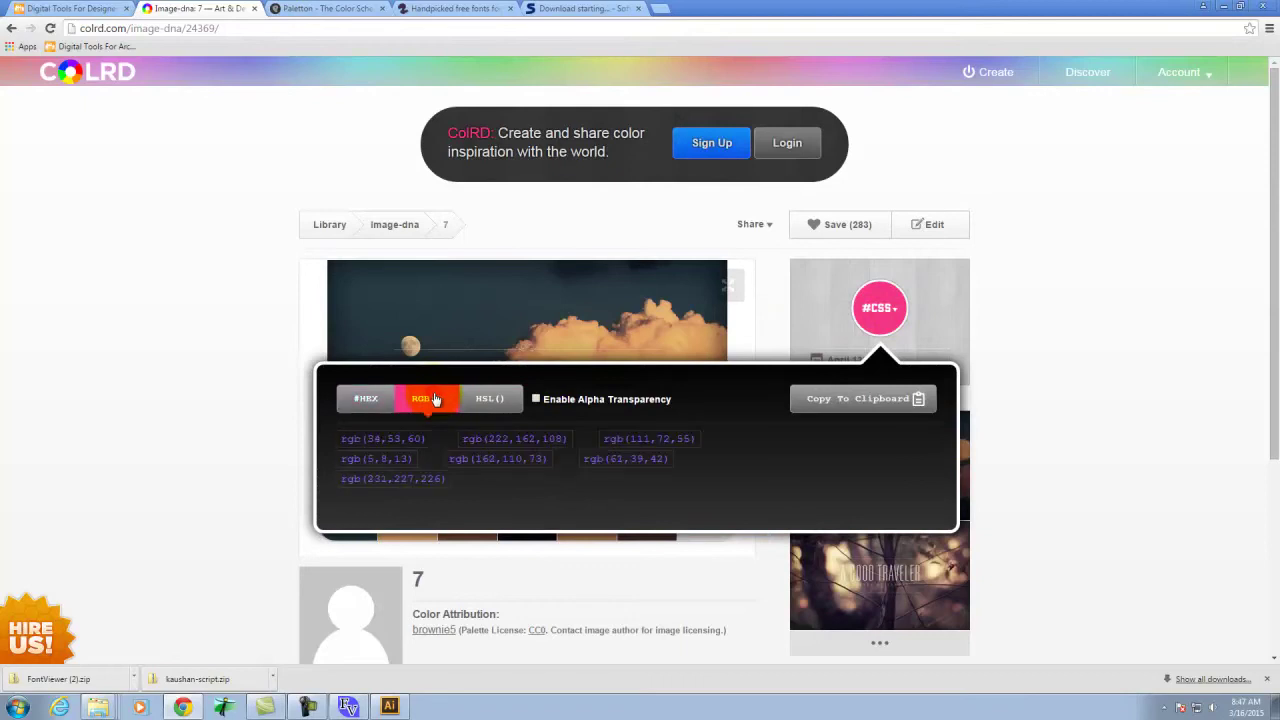
left_click(912, 340)
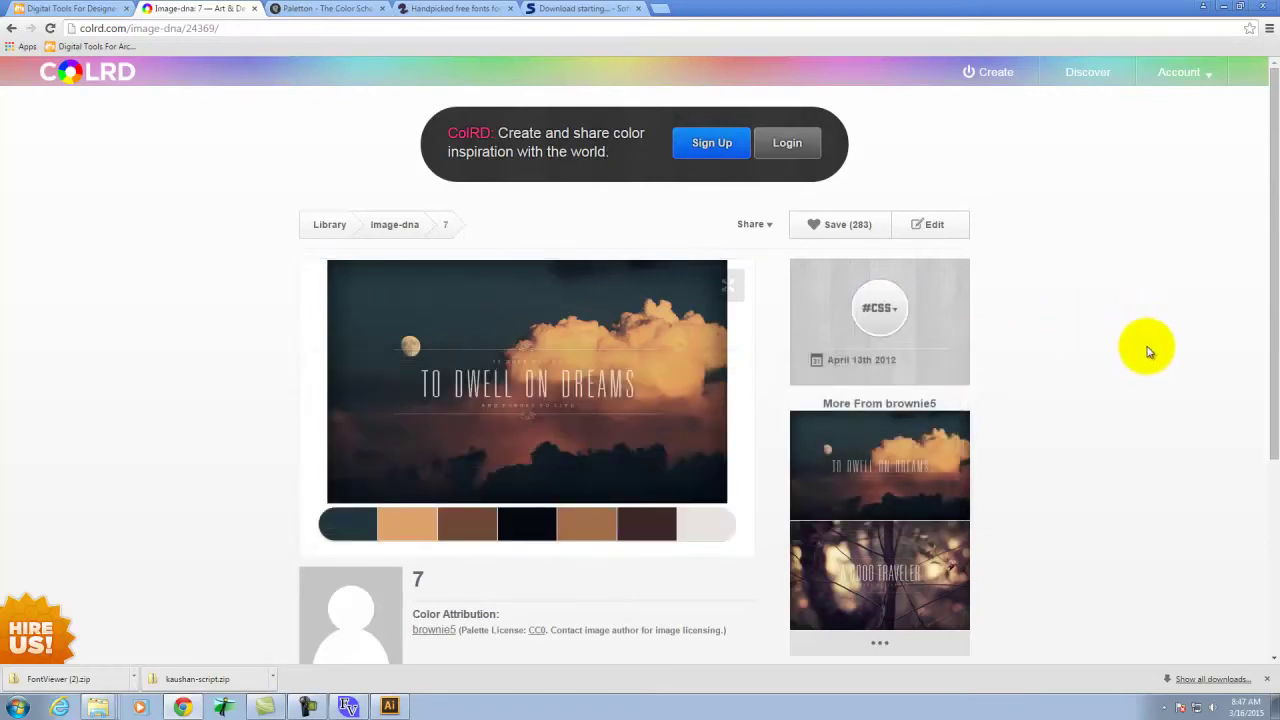
left_click(315, 8)
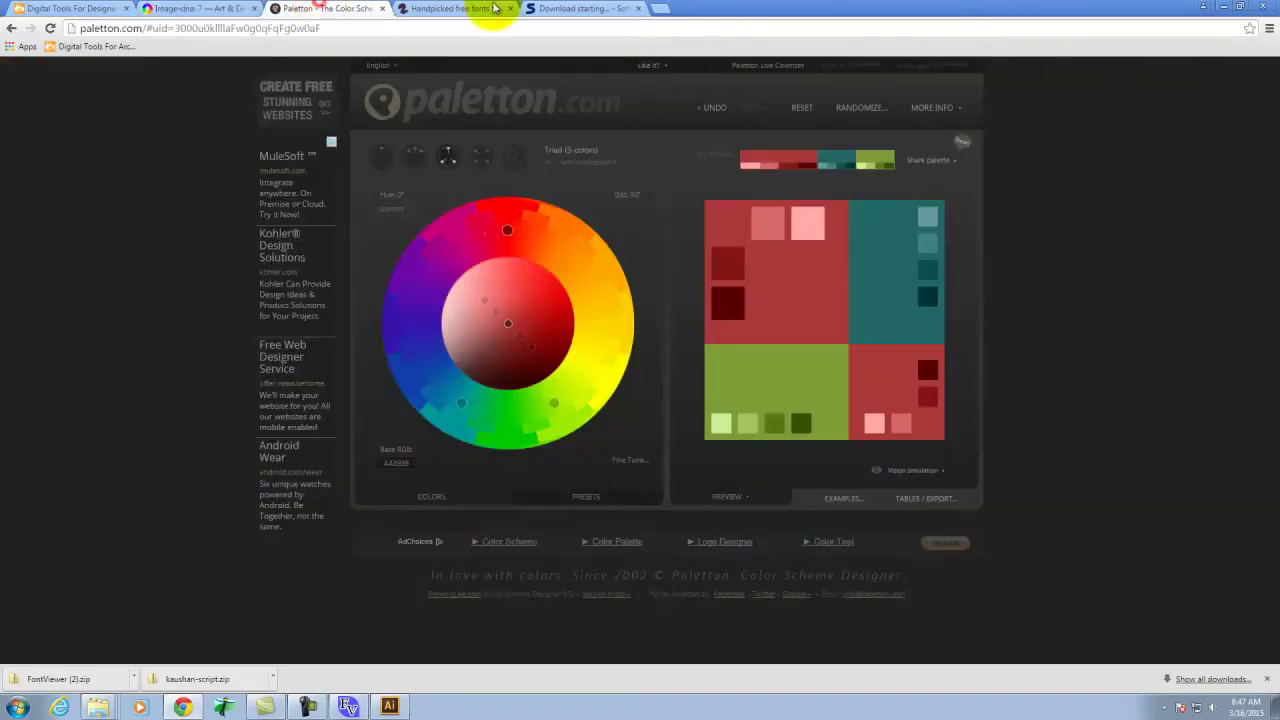
left_click(212, 8)
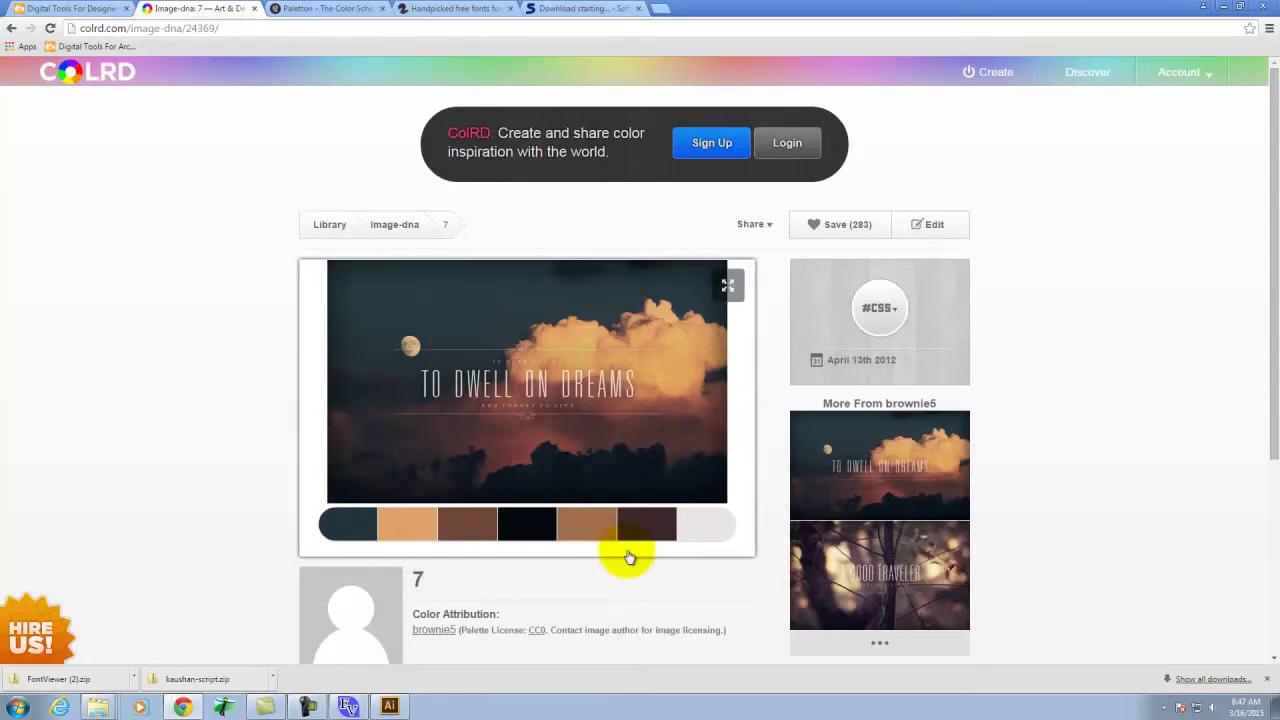
Copy the palette's seven rgb() colour codes to the clipboard and return to Illustrator
left_click(880, 308)
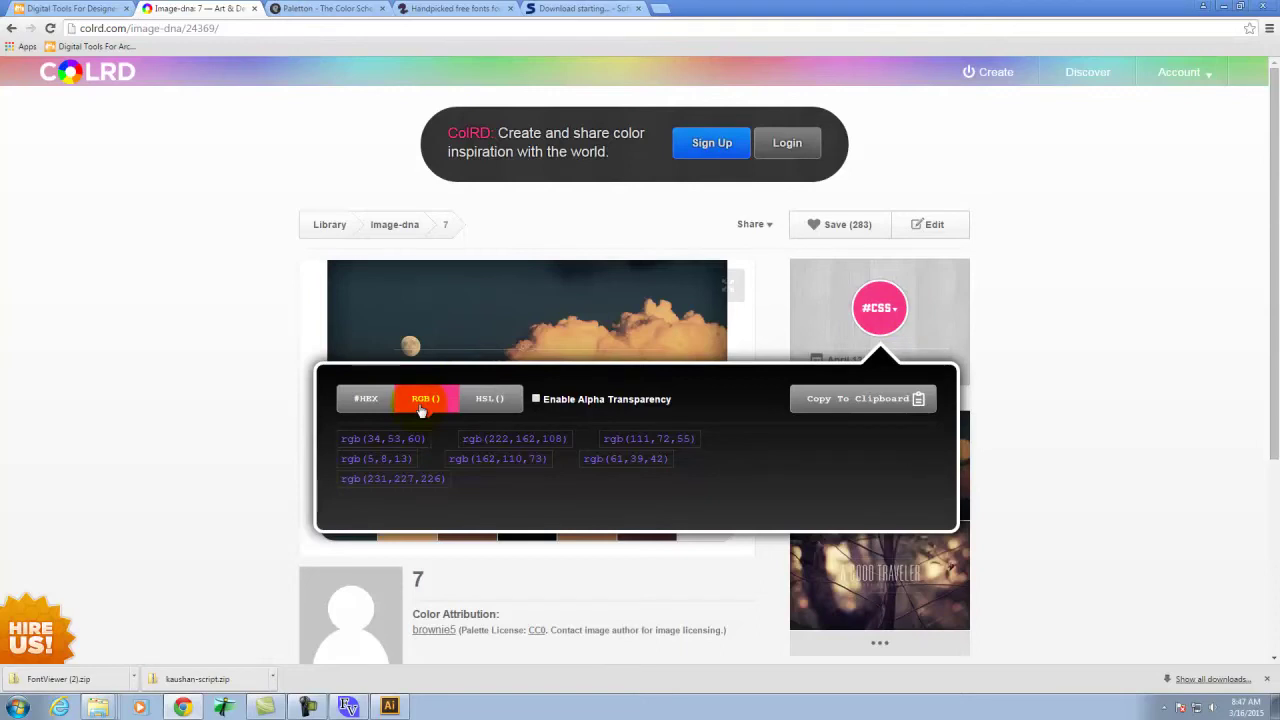
left_click(177, 391)
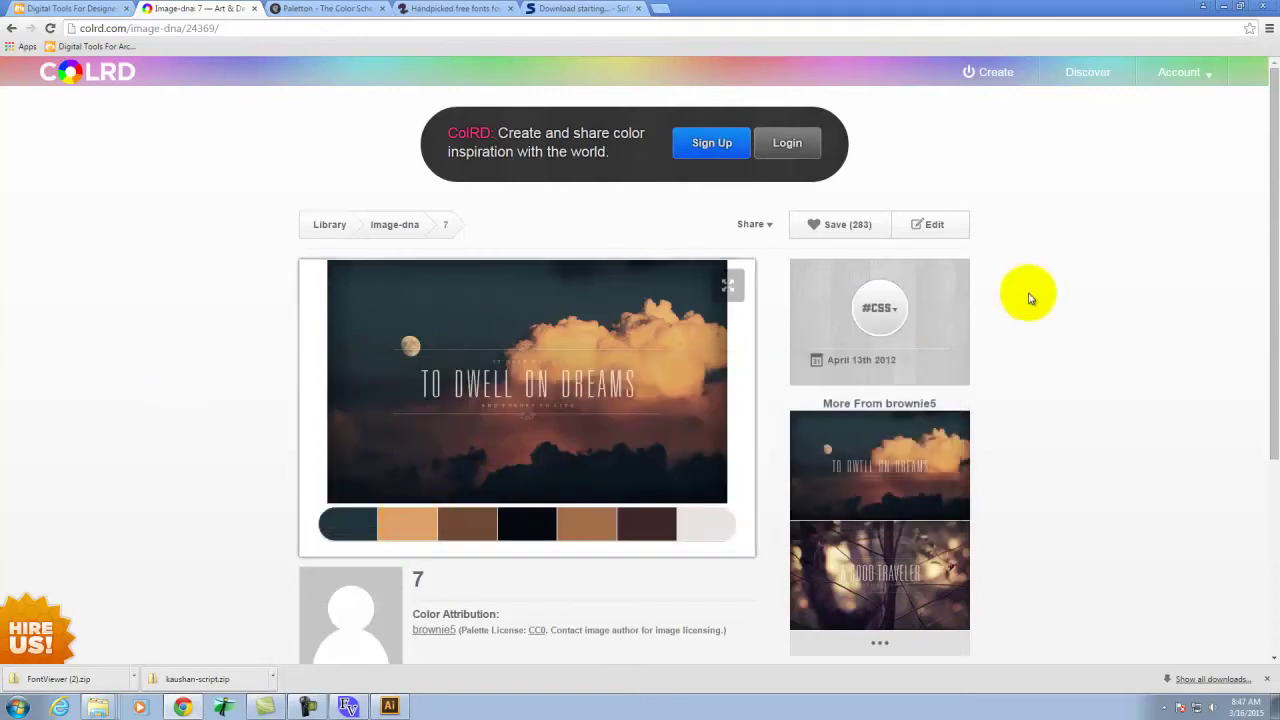
left_click(880, 308)
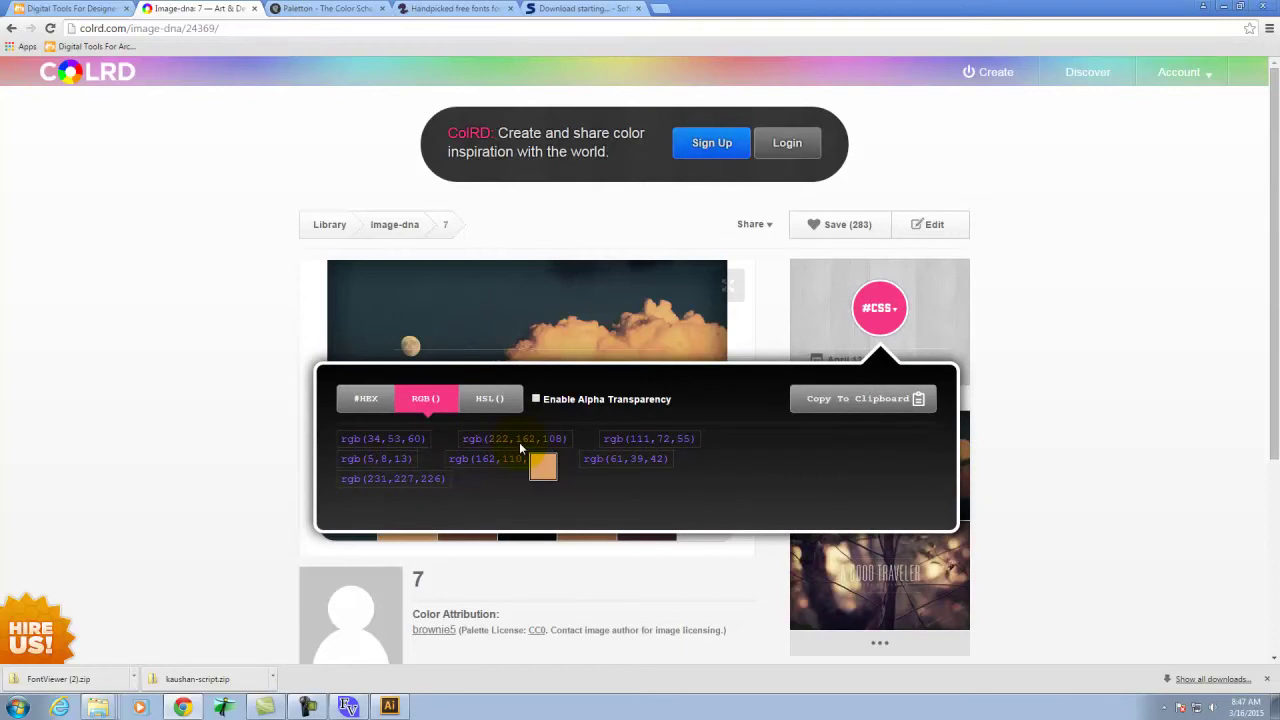
left_click(815, 398)
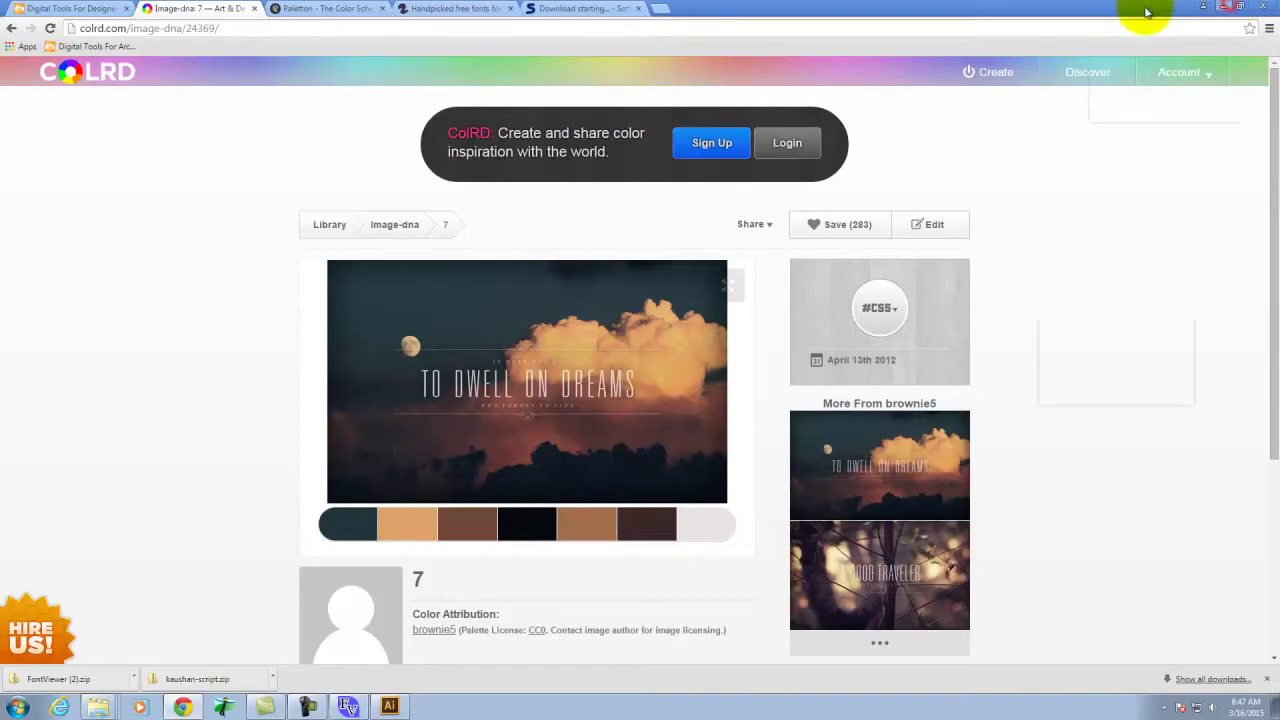
left_click(390, 706)
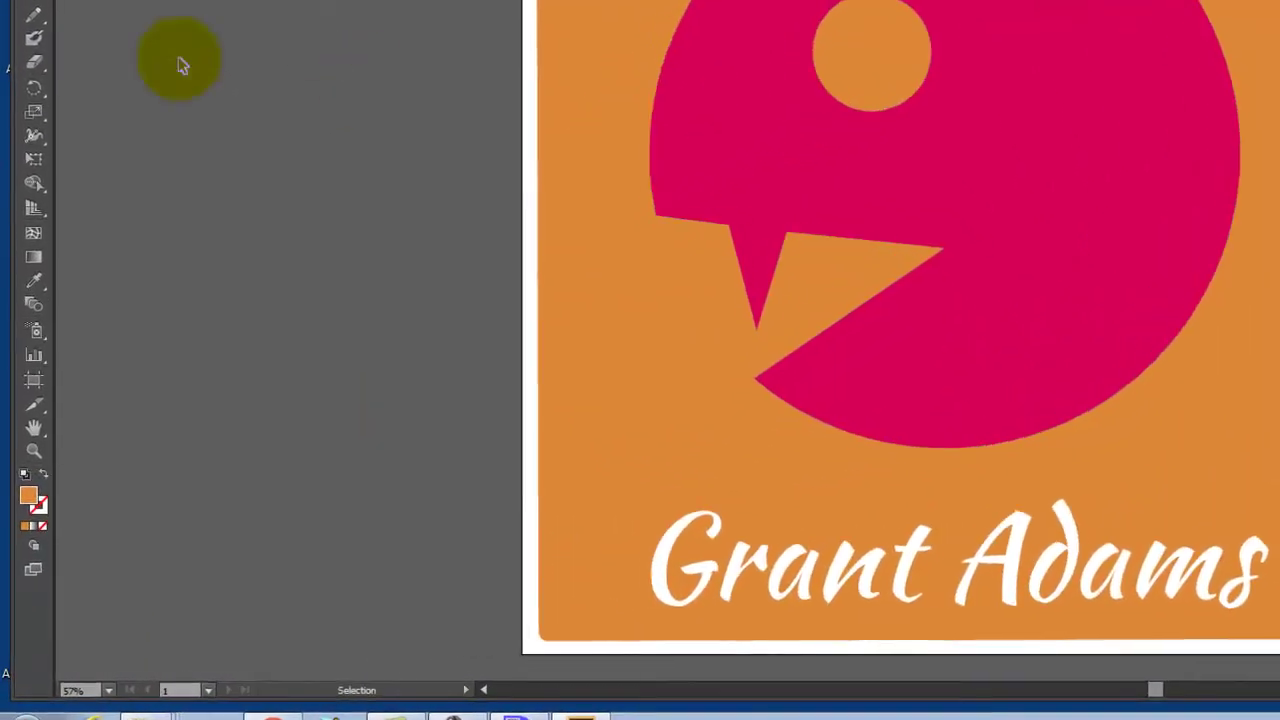
Fill the creature shape with dark slate R 34, G 53, B 60 (#22353C)
left_click(554, 188)
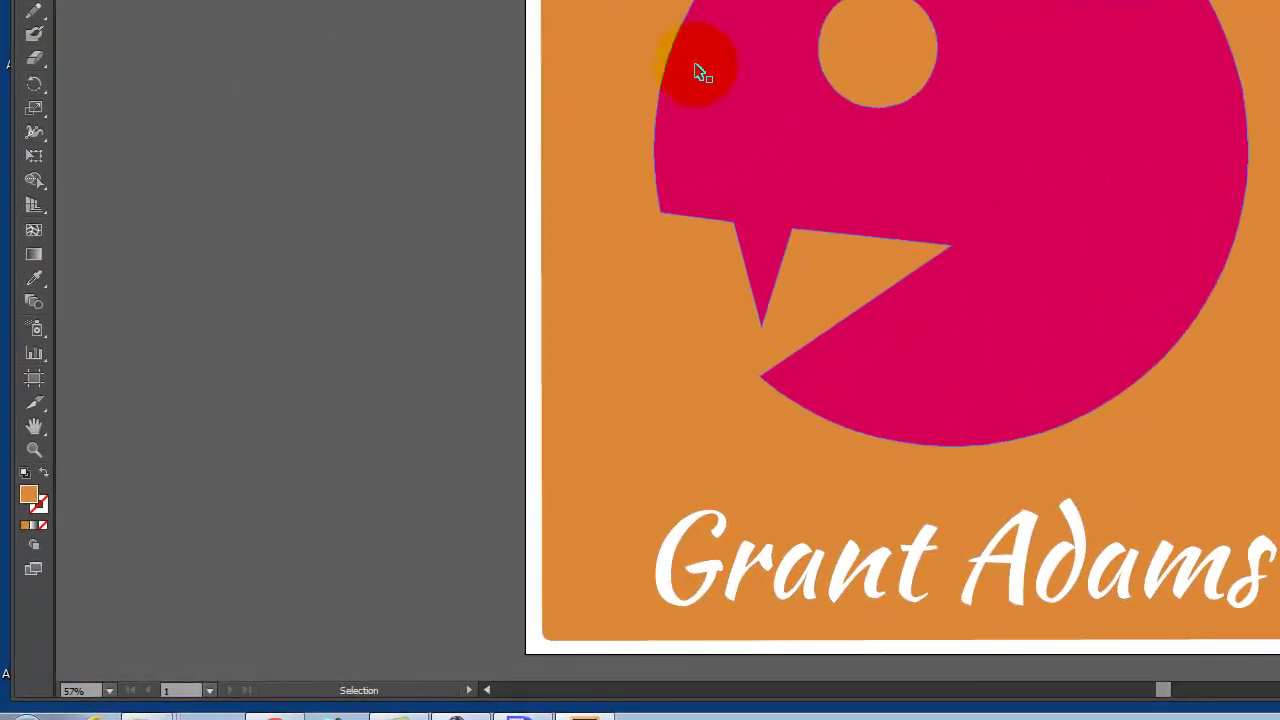
double_click(29, 495)
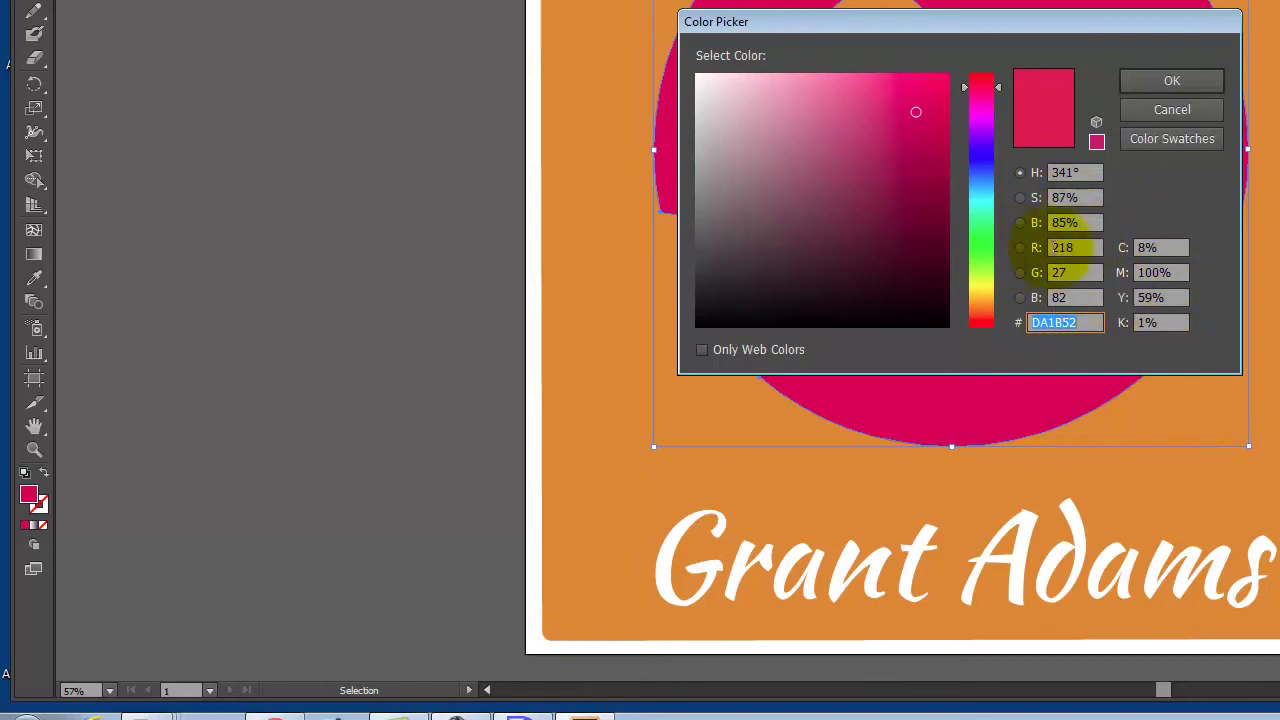
left_click(1078, 248)
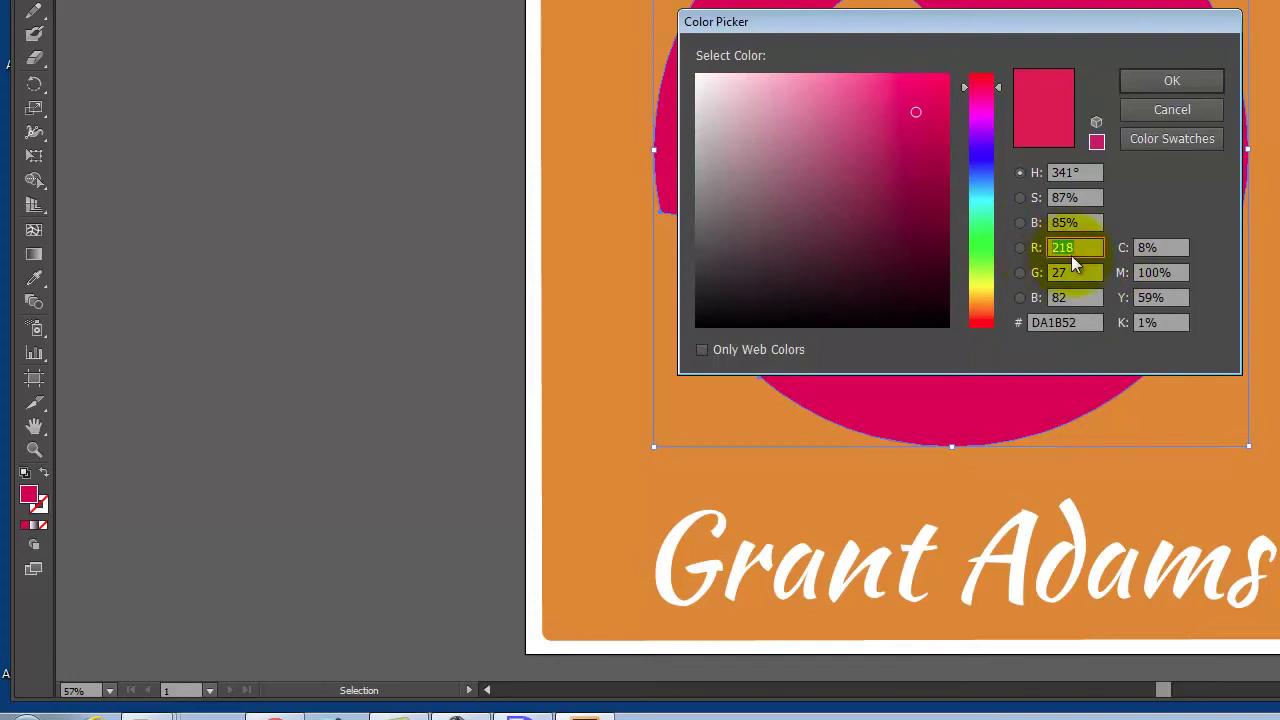
type("34")
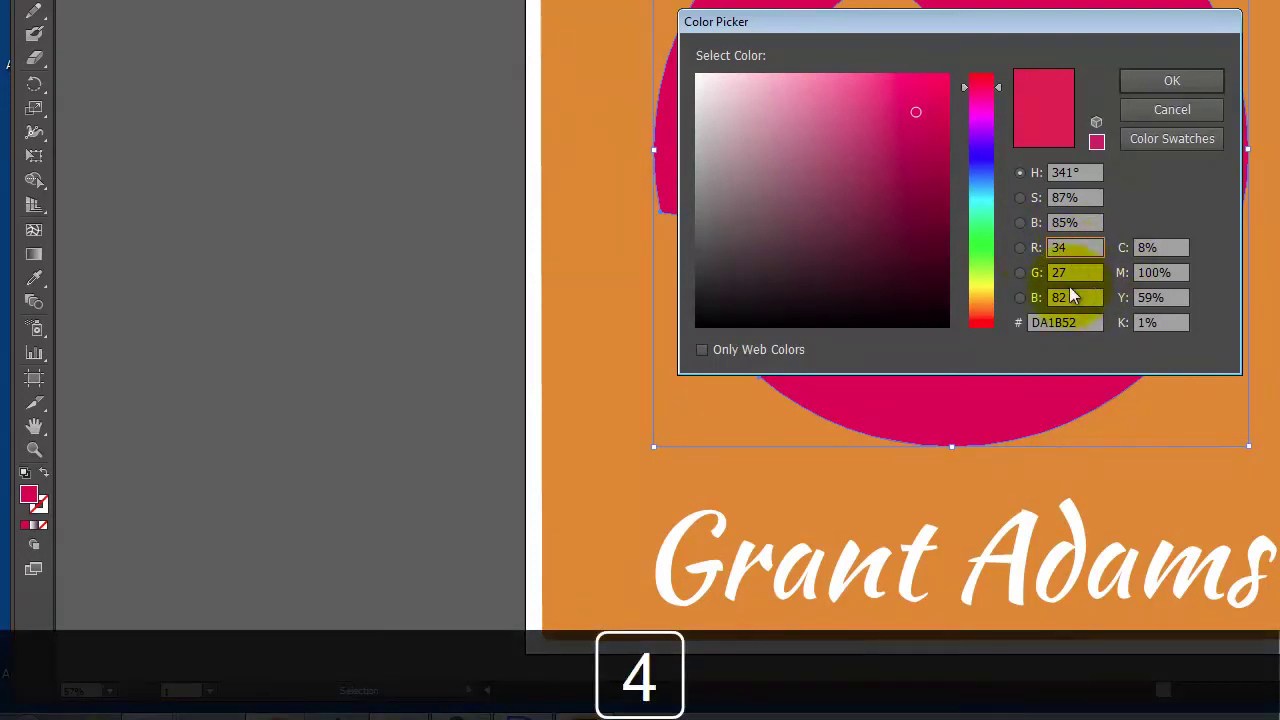
left_click(1078, 274)
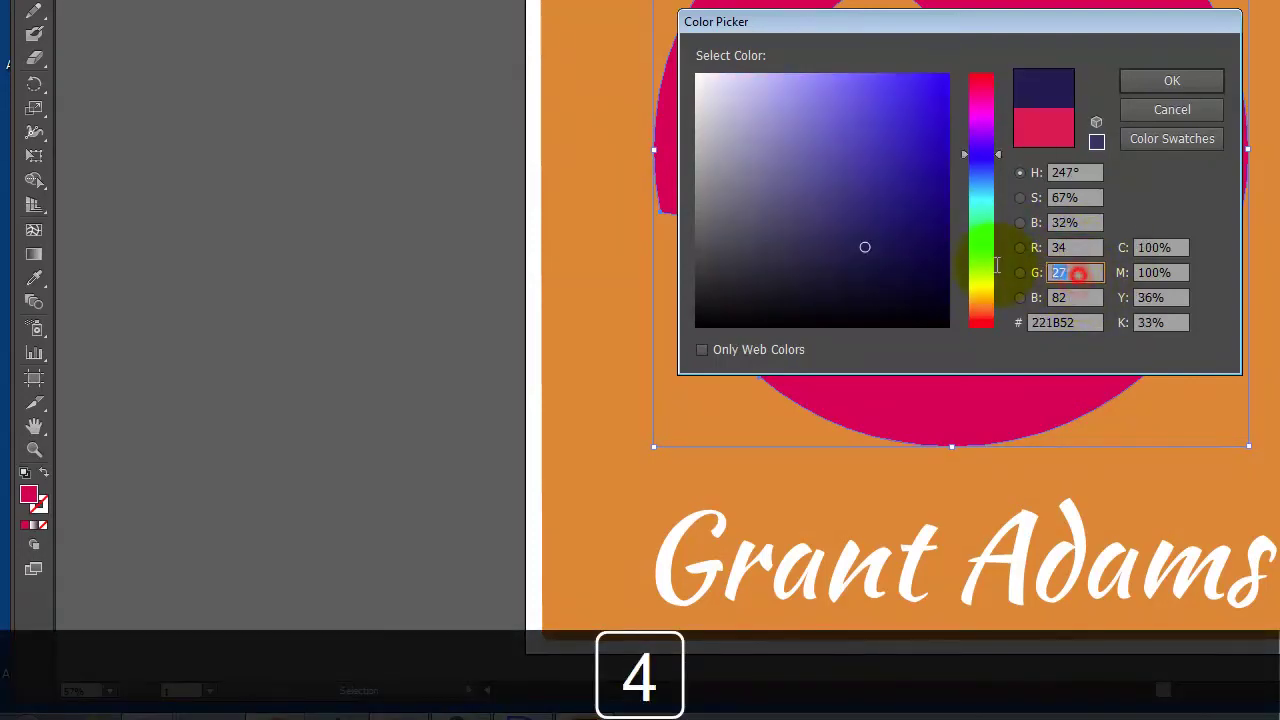
type("53")
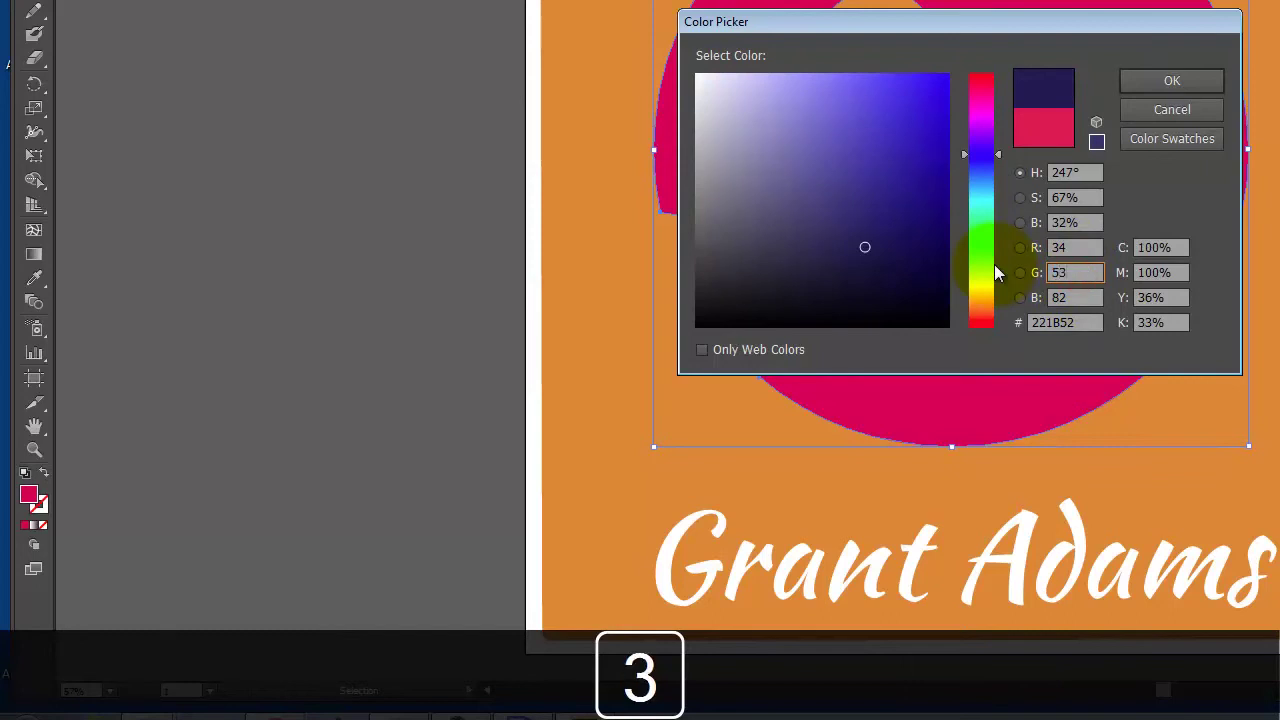
left_click(1085, 298)
type("60")
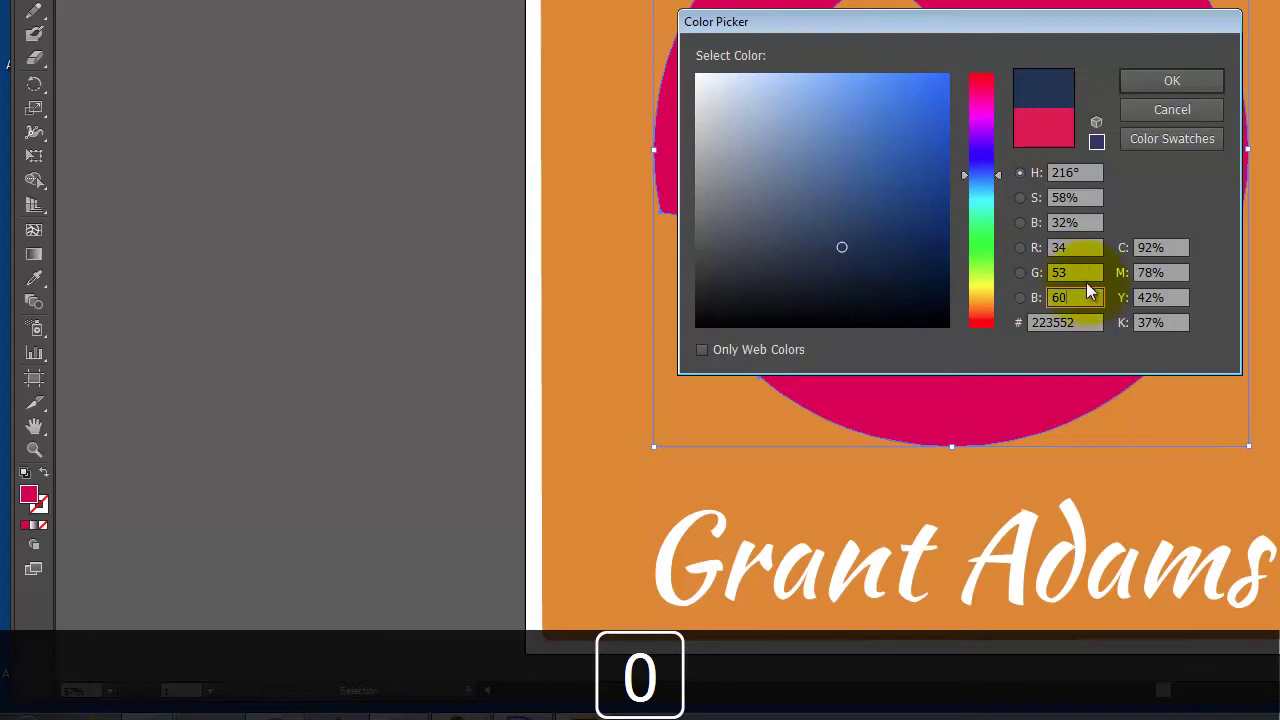
left_click(1085, 273)
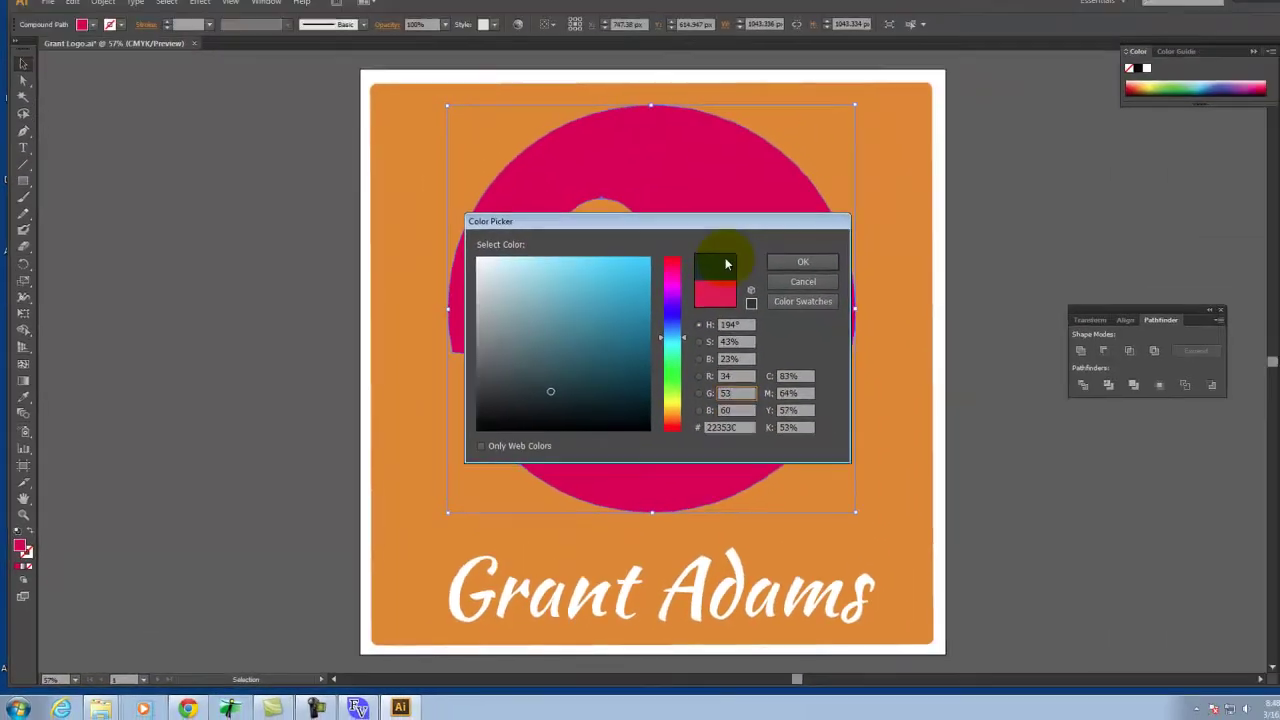
left_click(1101, 115)
left_click(886, 400)
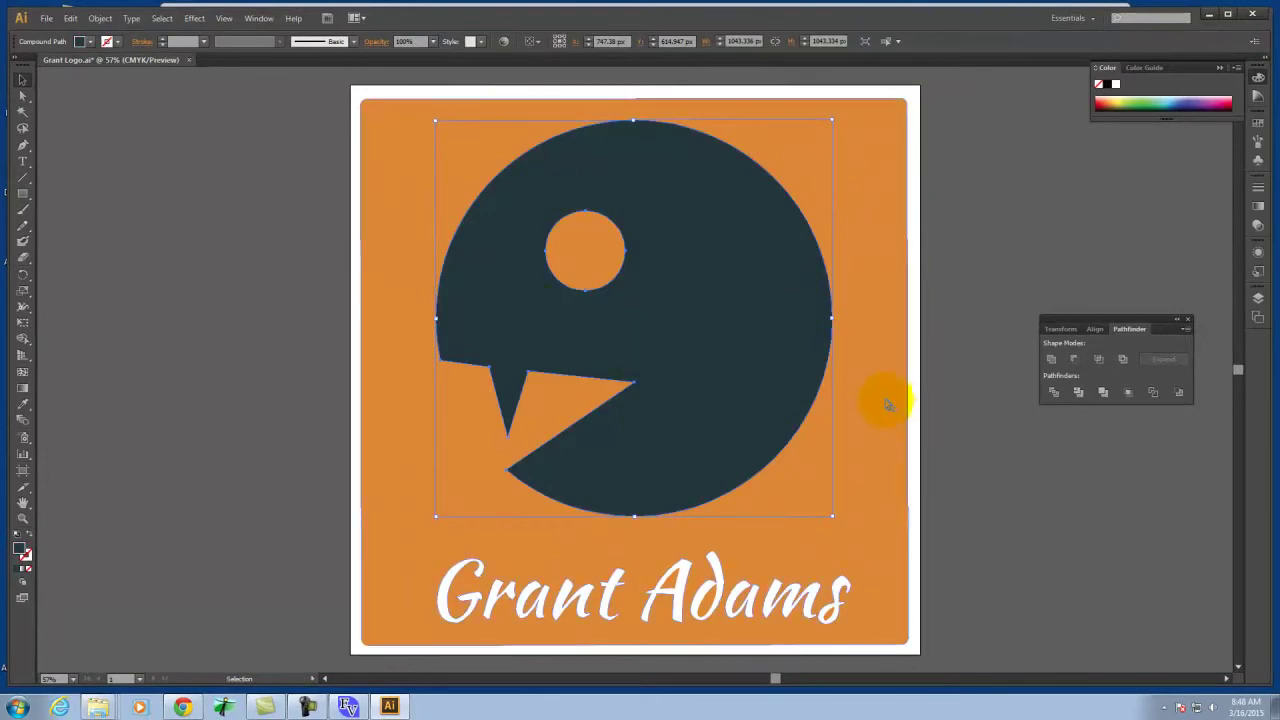
double_click(19, 548)
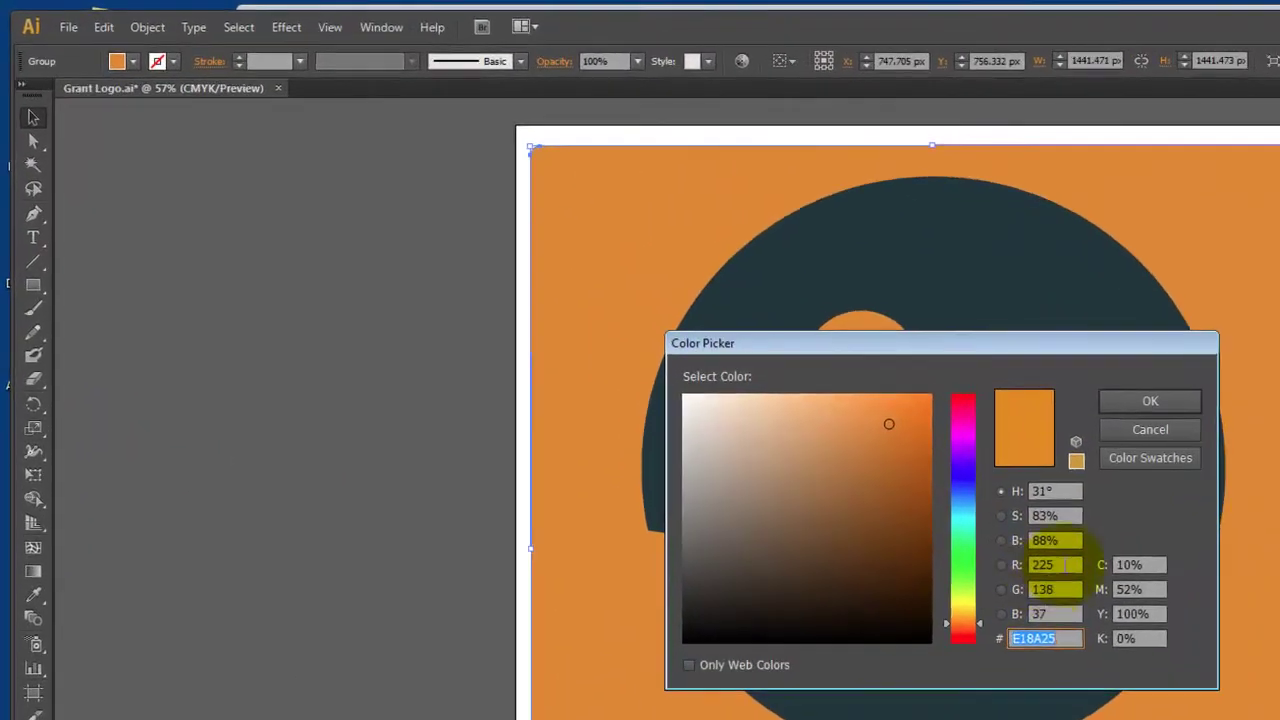
left_click(1066, 565)
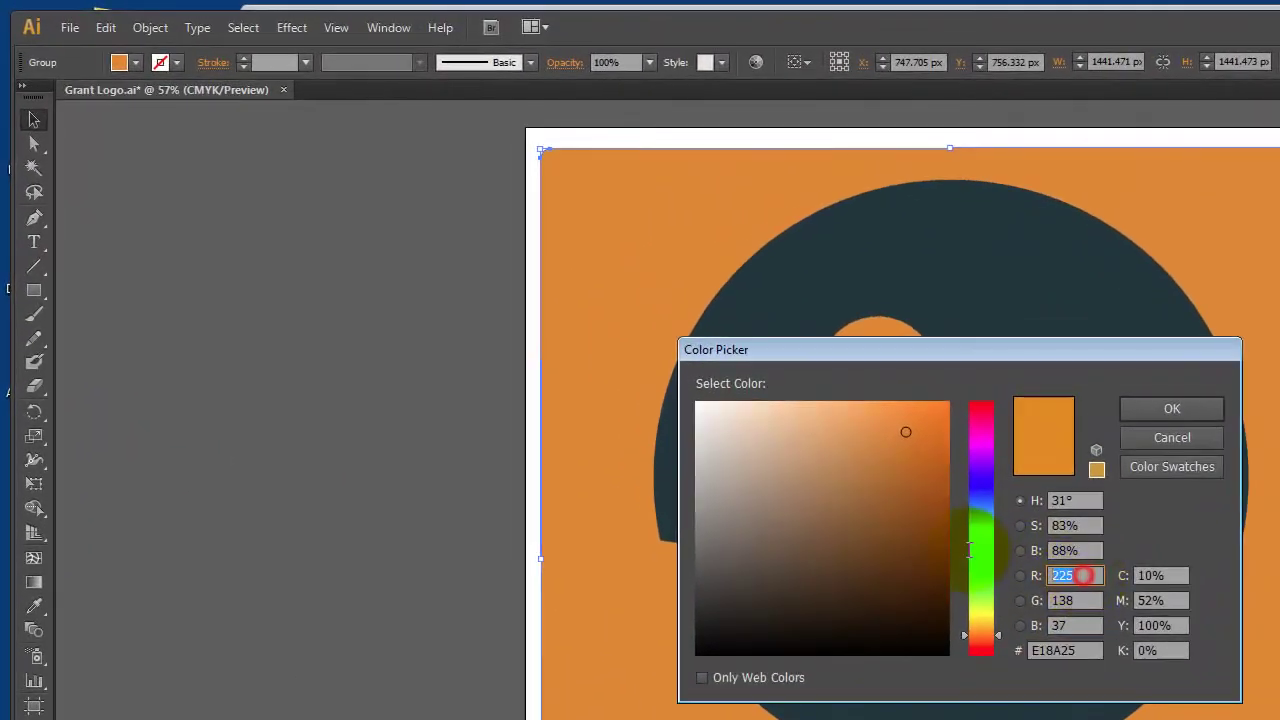
type("222")
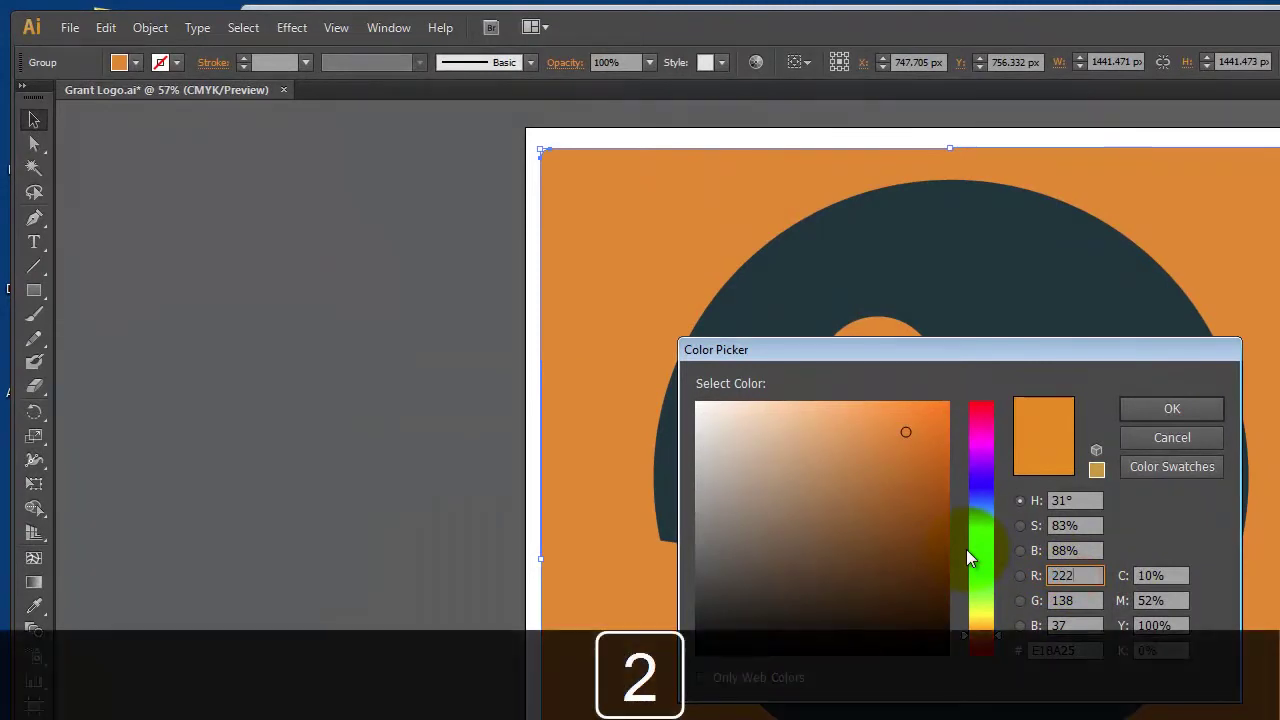
key("Tab")
type("162")
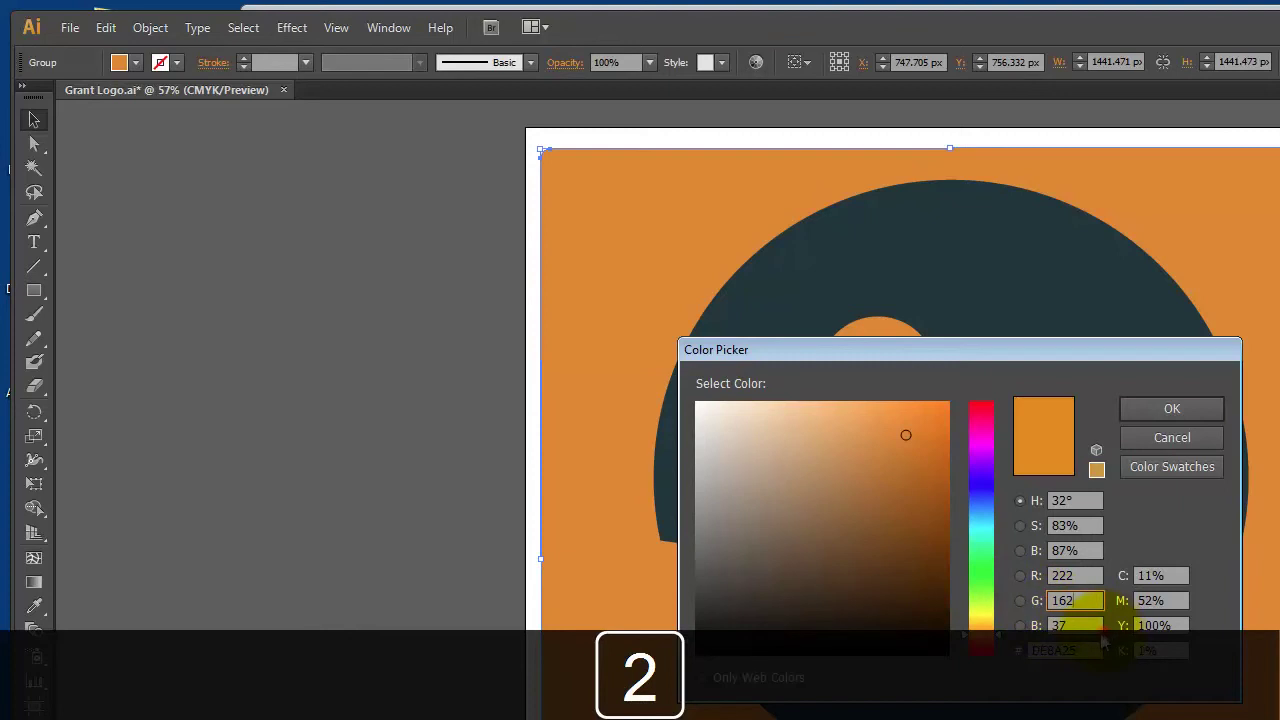
left_click(1088, 626)
type("110")
key("BackSpace")
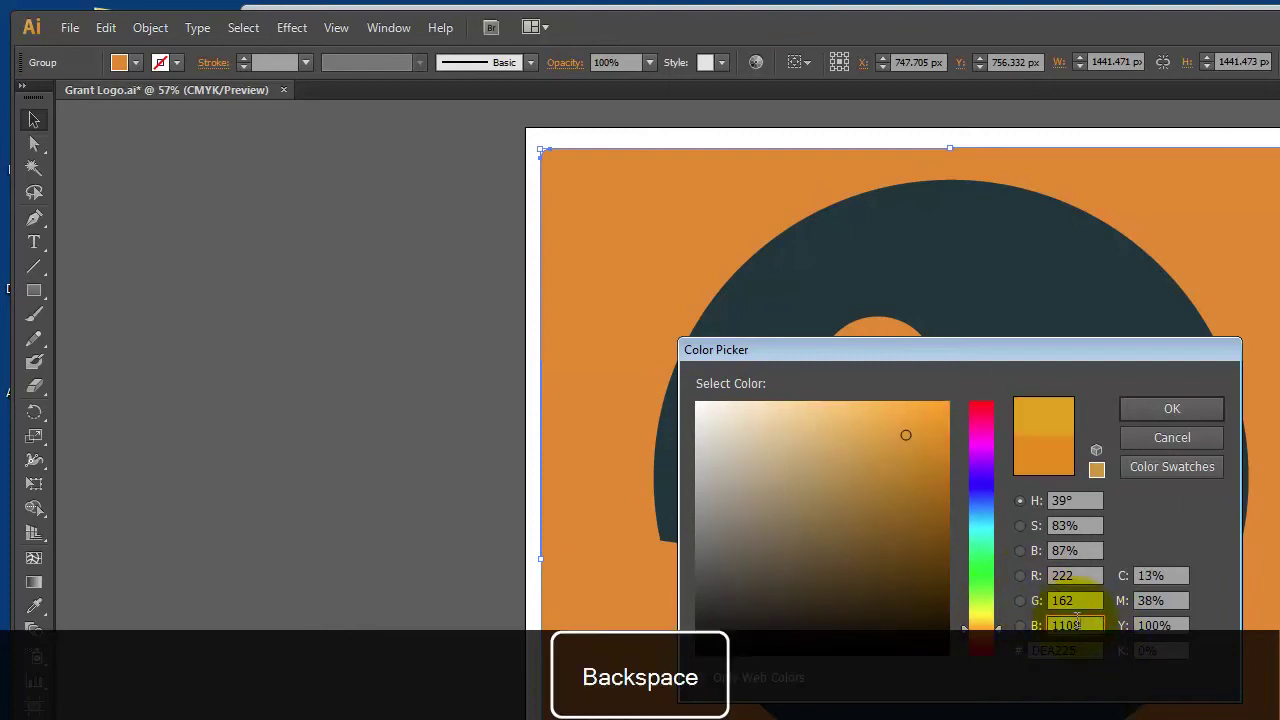
type("108")
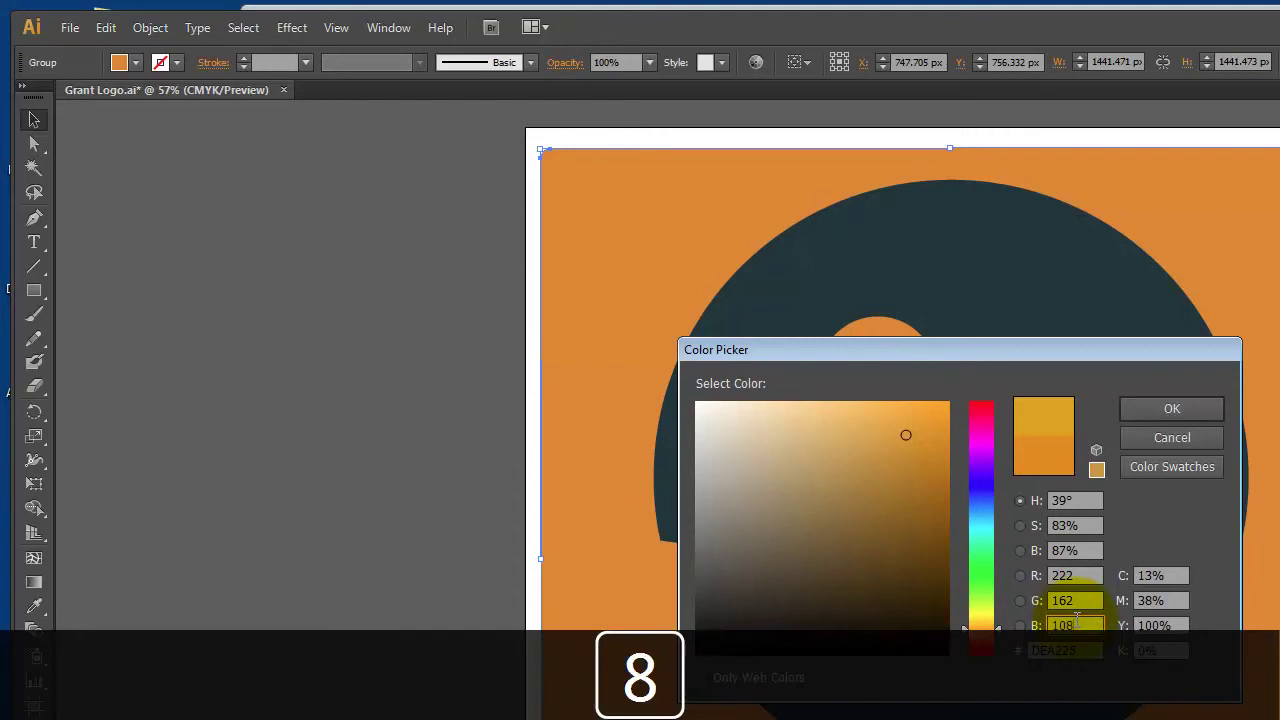
left_click(1080, 597)
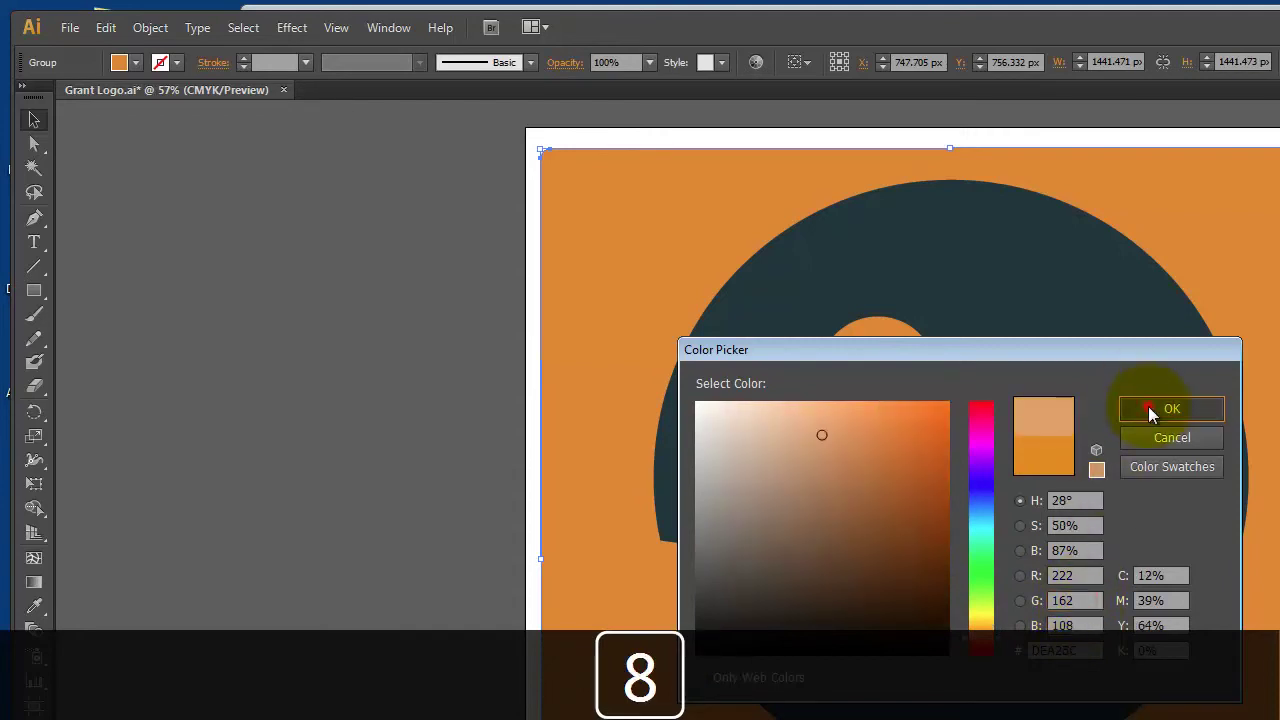
left_click(1148, 408)
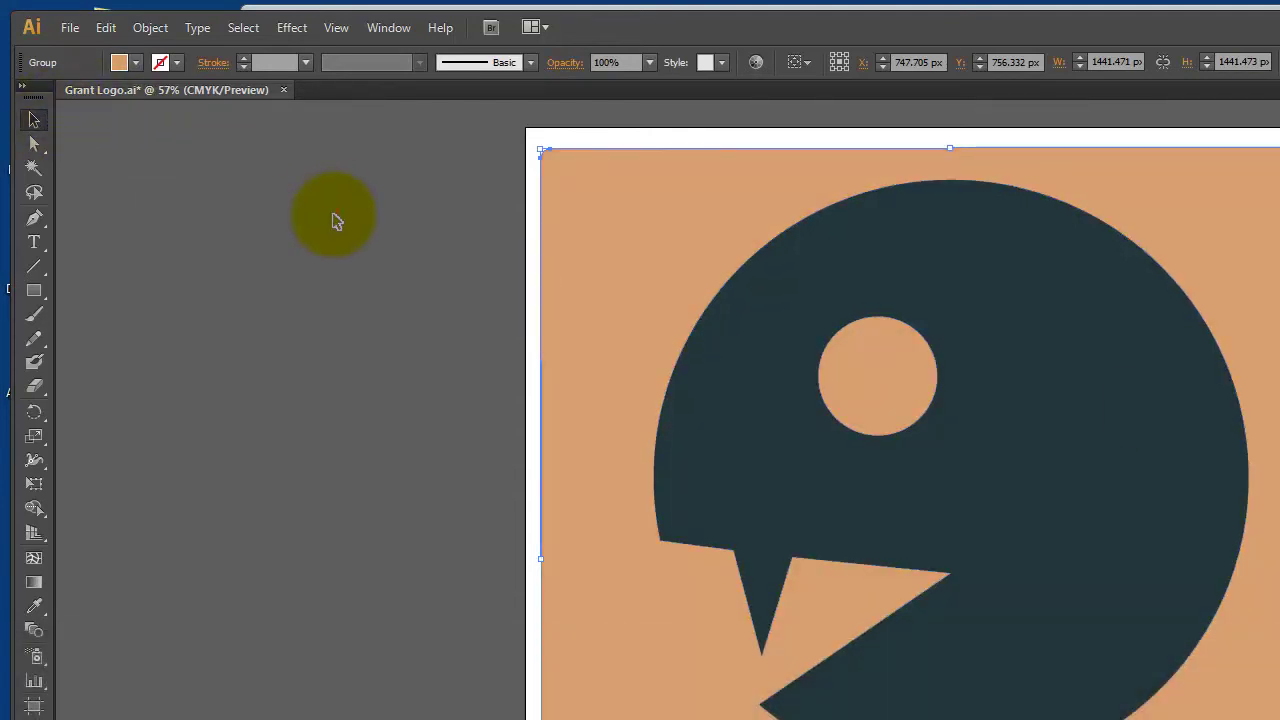
left_click(335, 220)
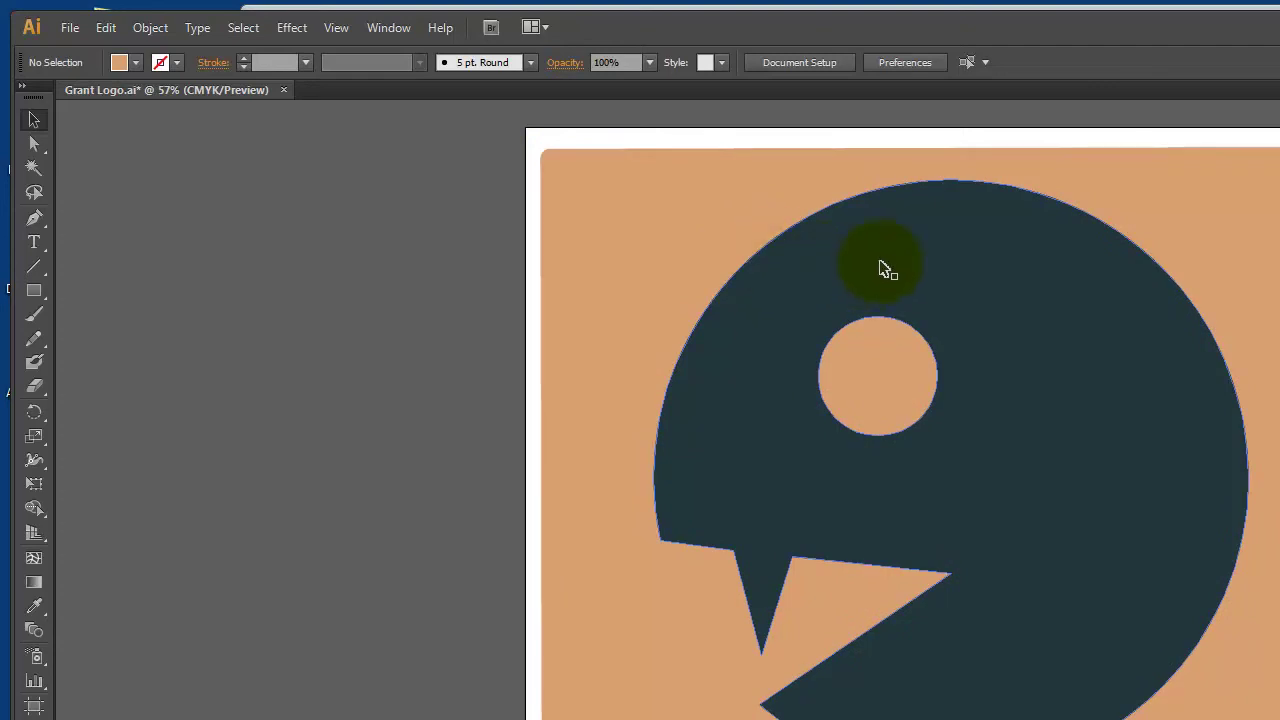
Copy the dark creature shape and paste it in place on top of the original
left_click(918, 240)
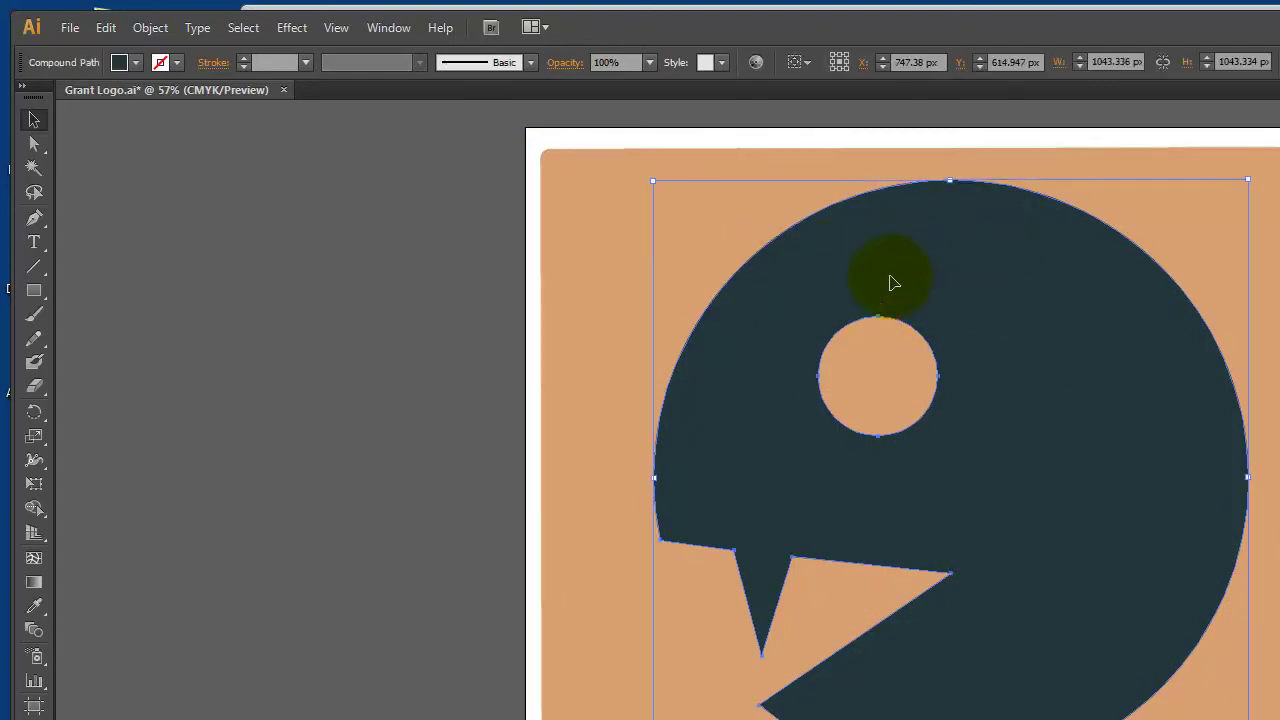
left_click(105, 27)
left_click(120, 124)
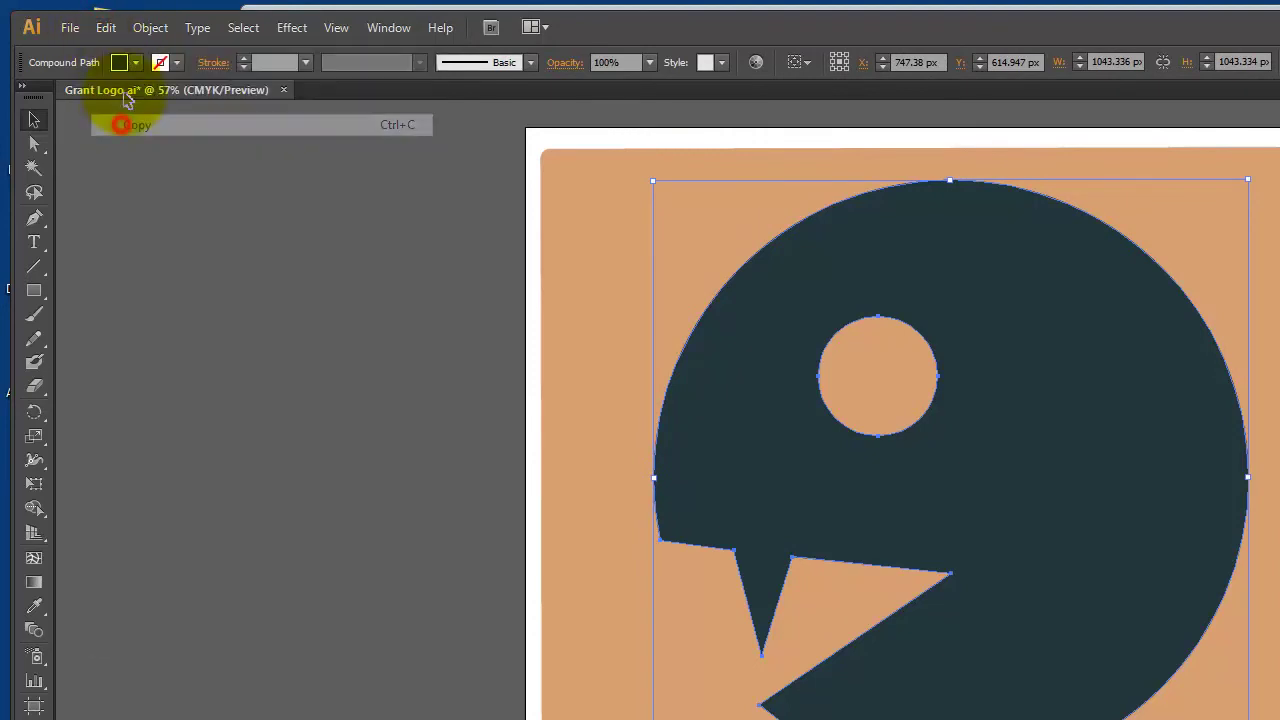
left_click(105, 27)
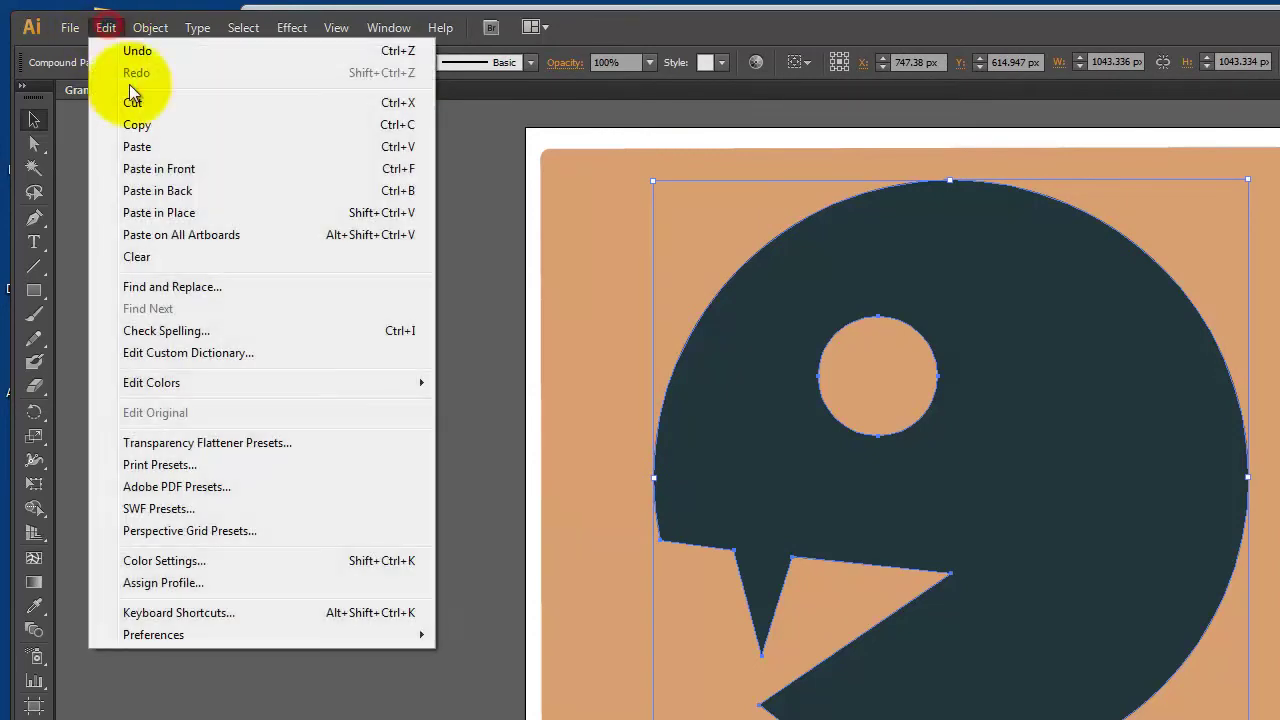
left_click(160, 212)
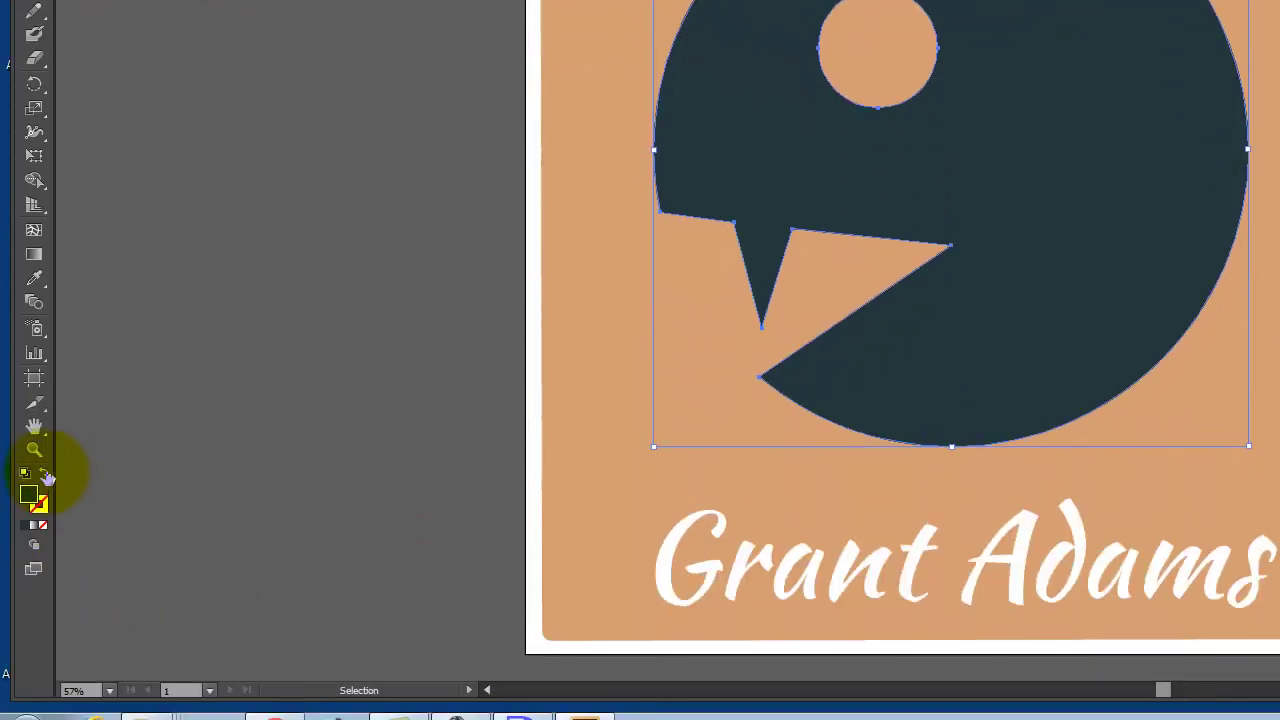
Give the copy no fill and a tan stroke of RGB 222, 162, 108
left_click(45, 473)
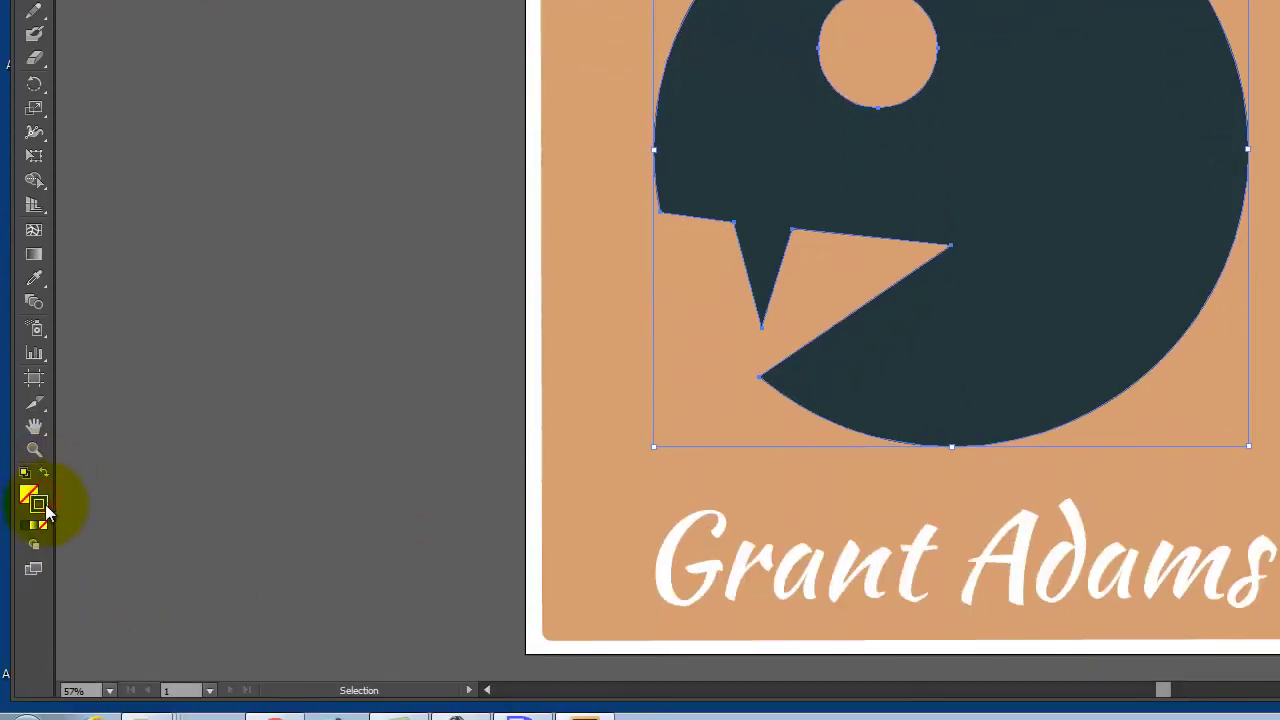
double_click(45, 508)
left_click(1080, 247)
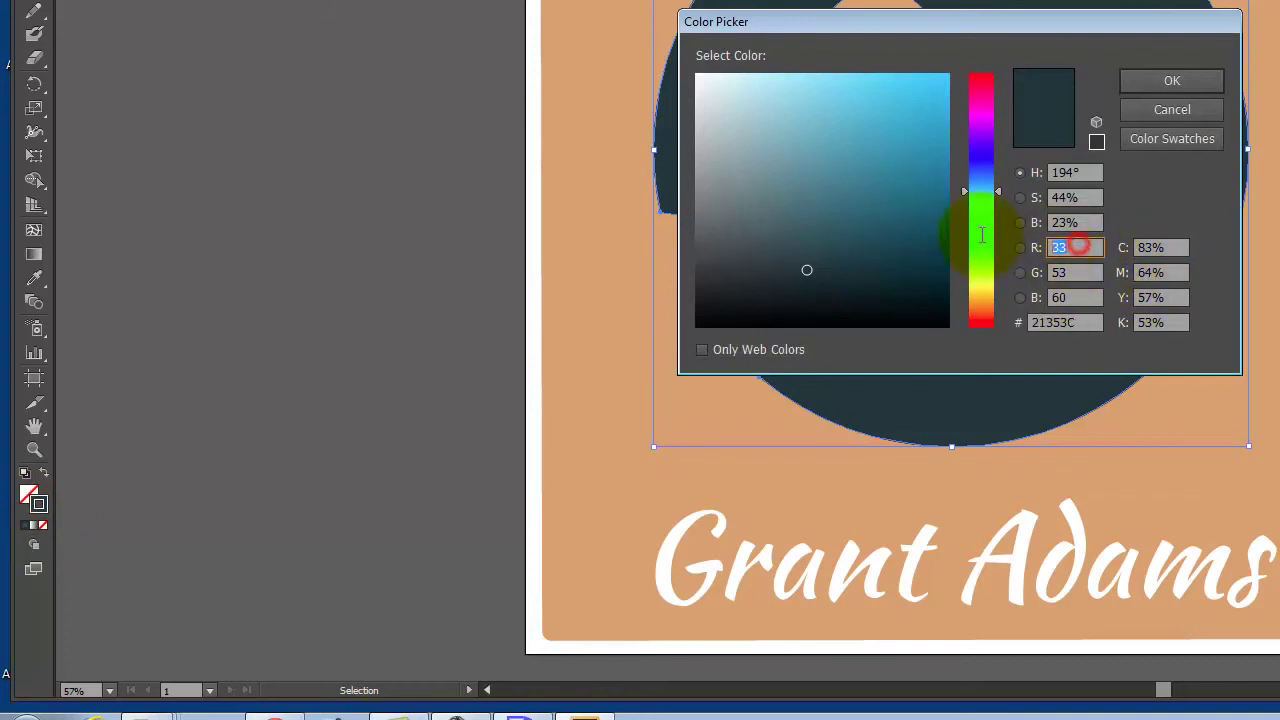
type("222")
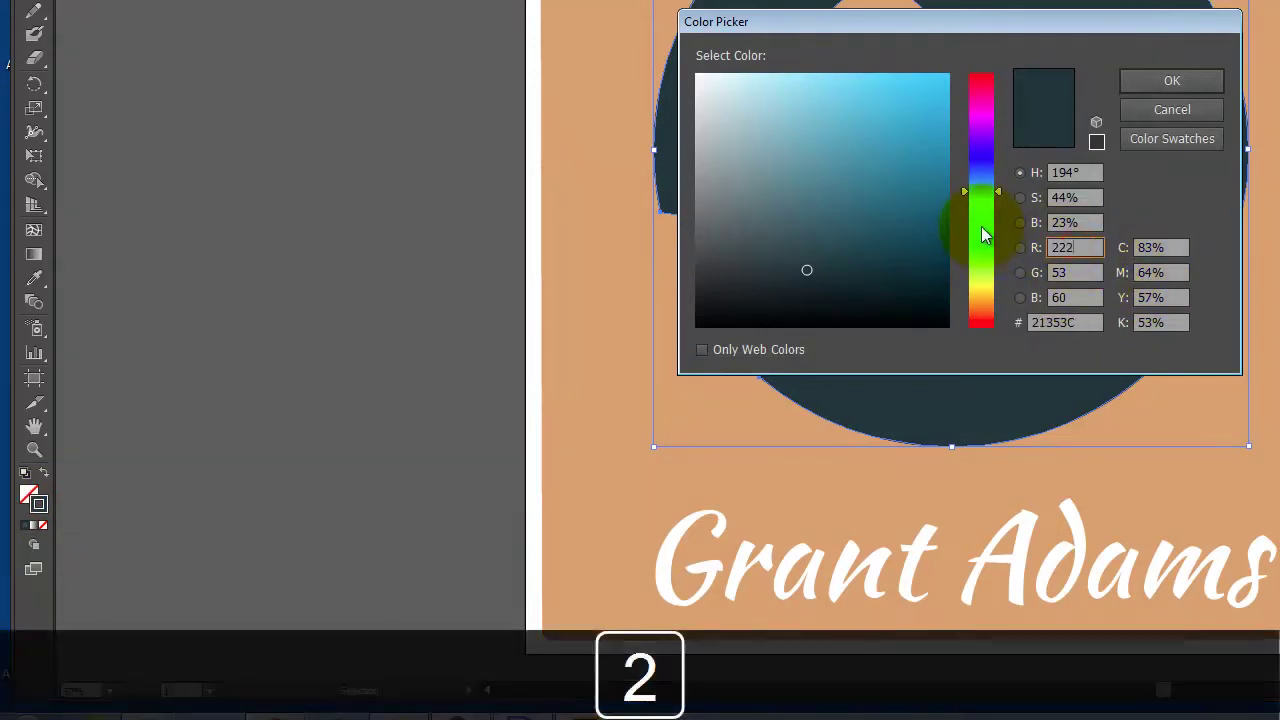
left_click(1083, 272)
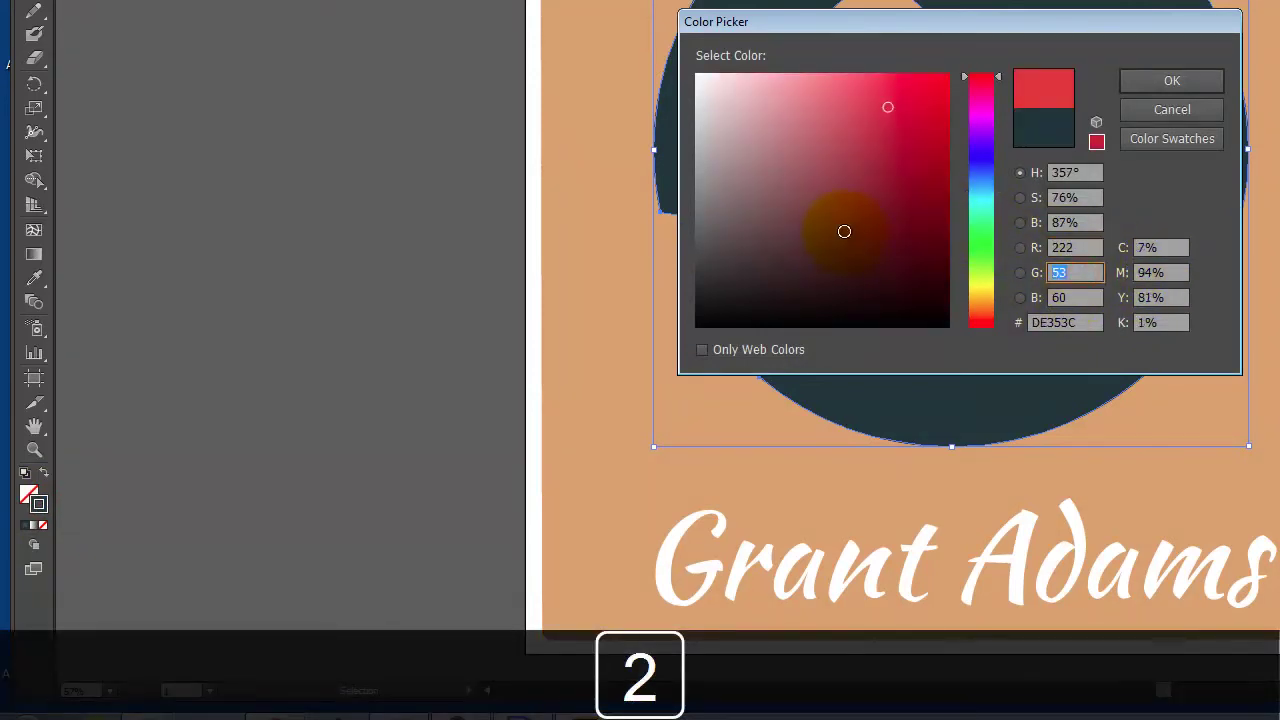
type("162")
left_click(1092, 298)
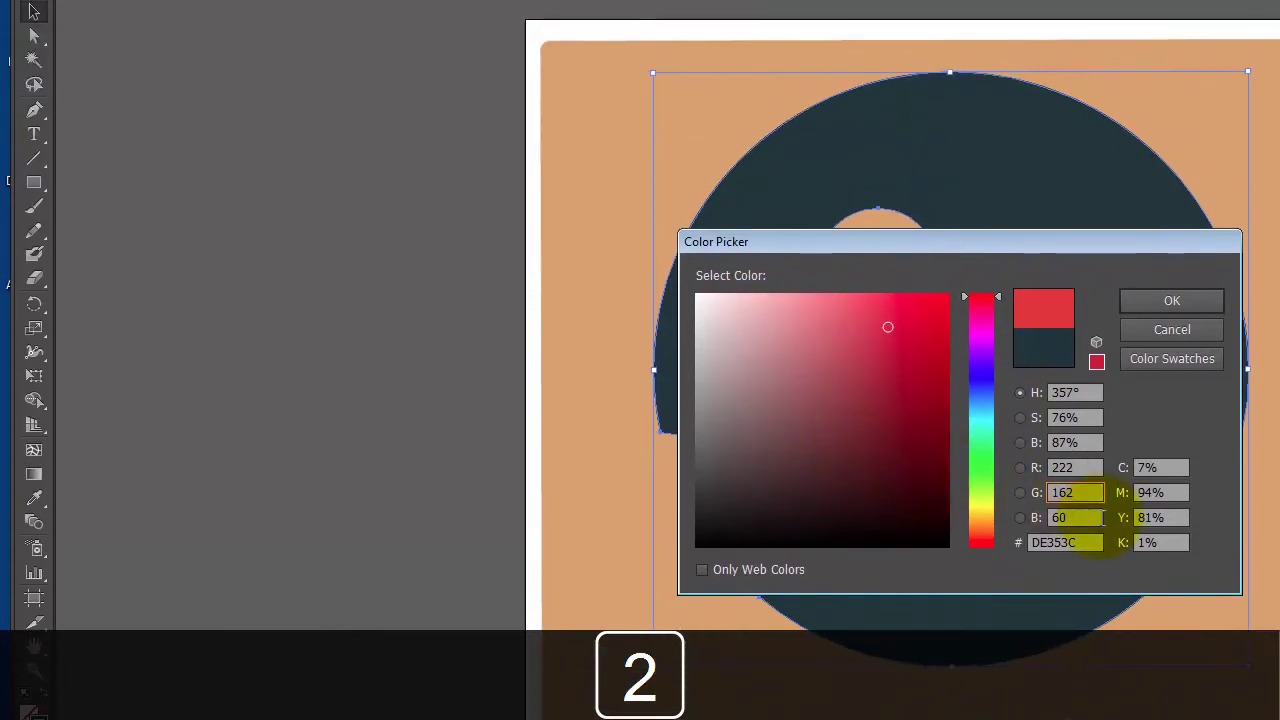
type("108")
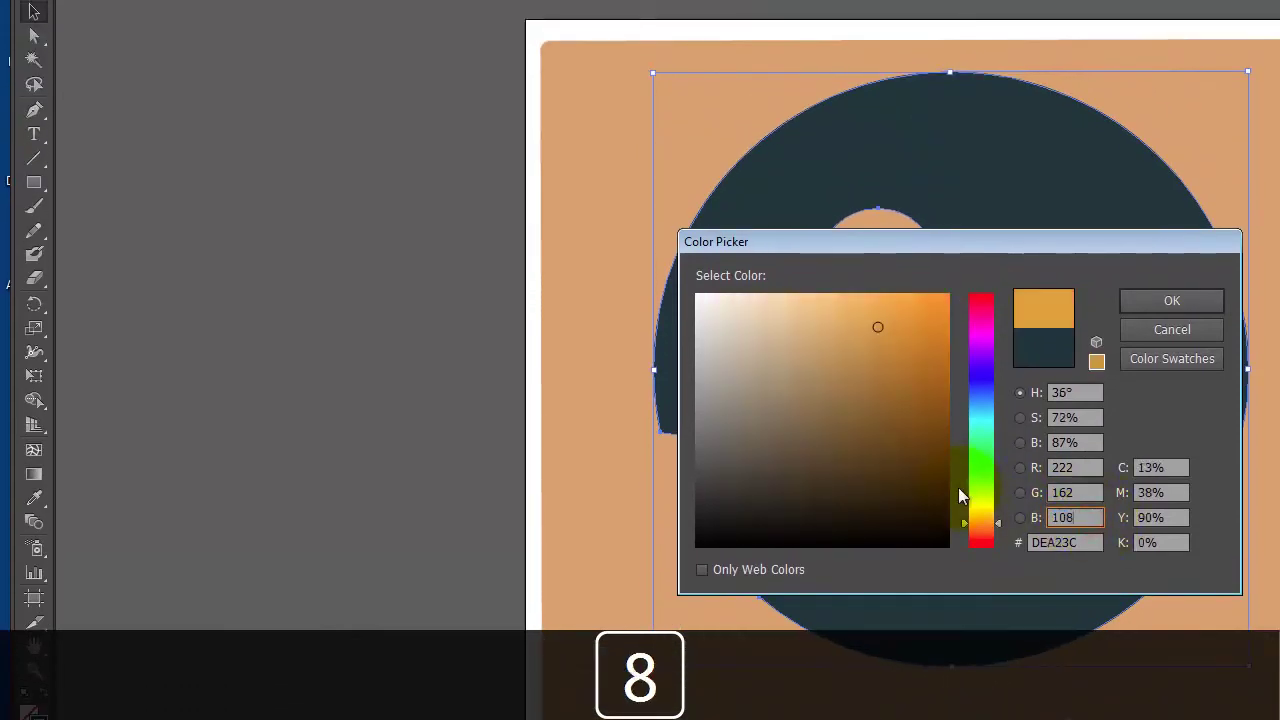
left_click(1184, 299)
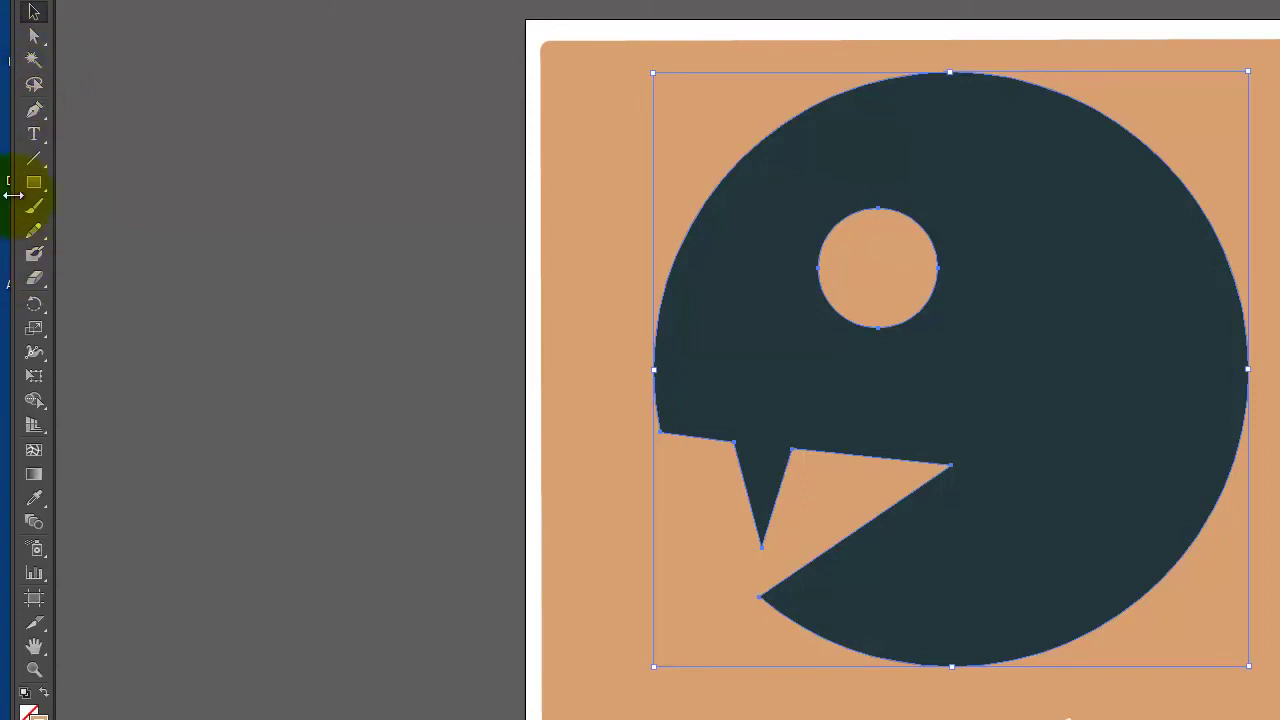
Shrink the tan outline copy with Free Transform and position it inside the creature
left_click(29, 378)
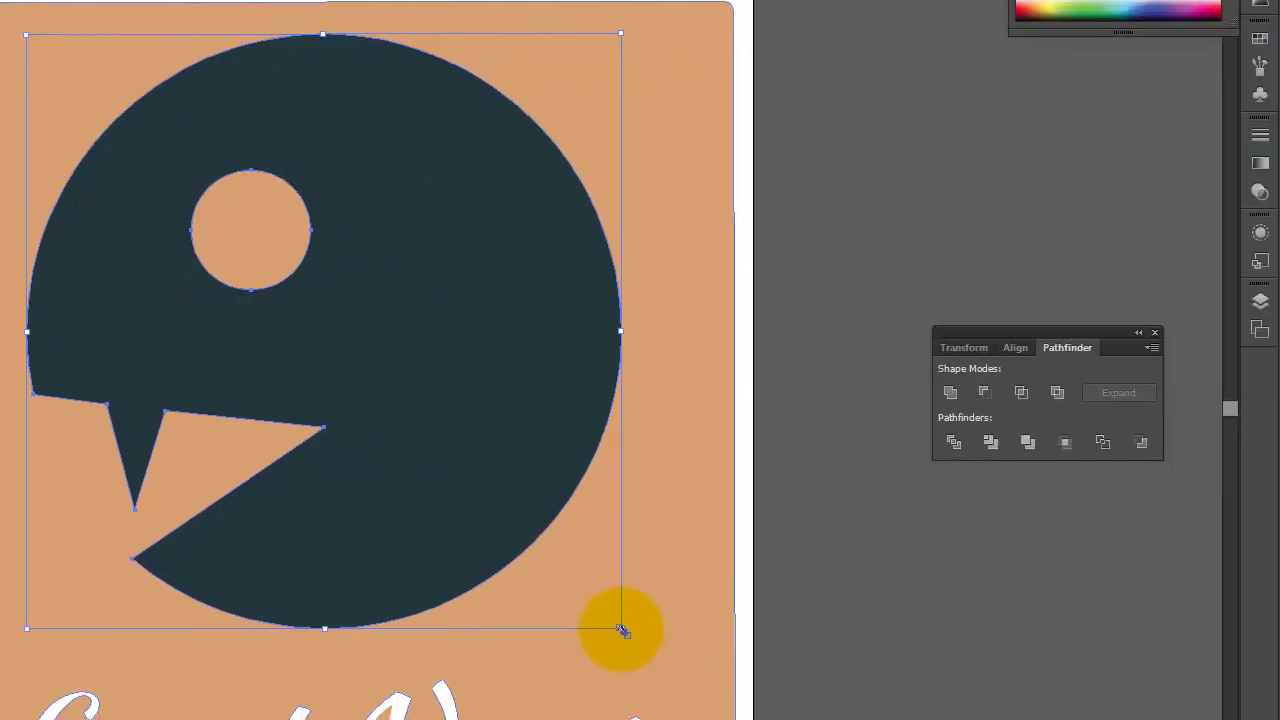
left_click_drag(621, 630, 570, 590)
mouse_move(418, 380)
left_mouse_down()
mouse_move(428, 390)
mouse_move(430, 378)
left_mouse_up()
left_click_drag(386, 270, 420, 249)
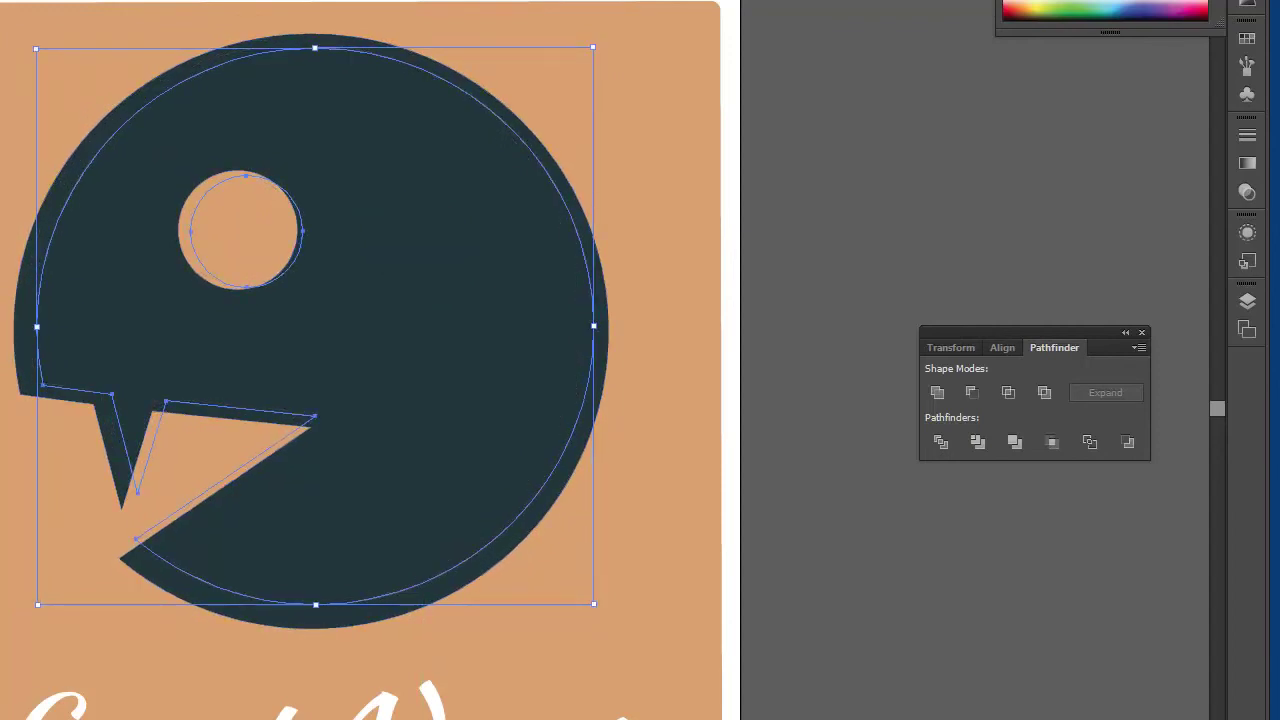
Set the outline's stroke weight to 10 pt and nudge it into alignment
left_click(1247, 66)
left_click(1247, 134)
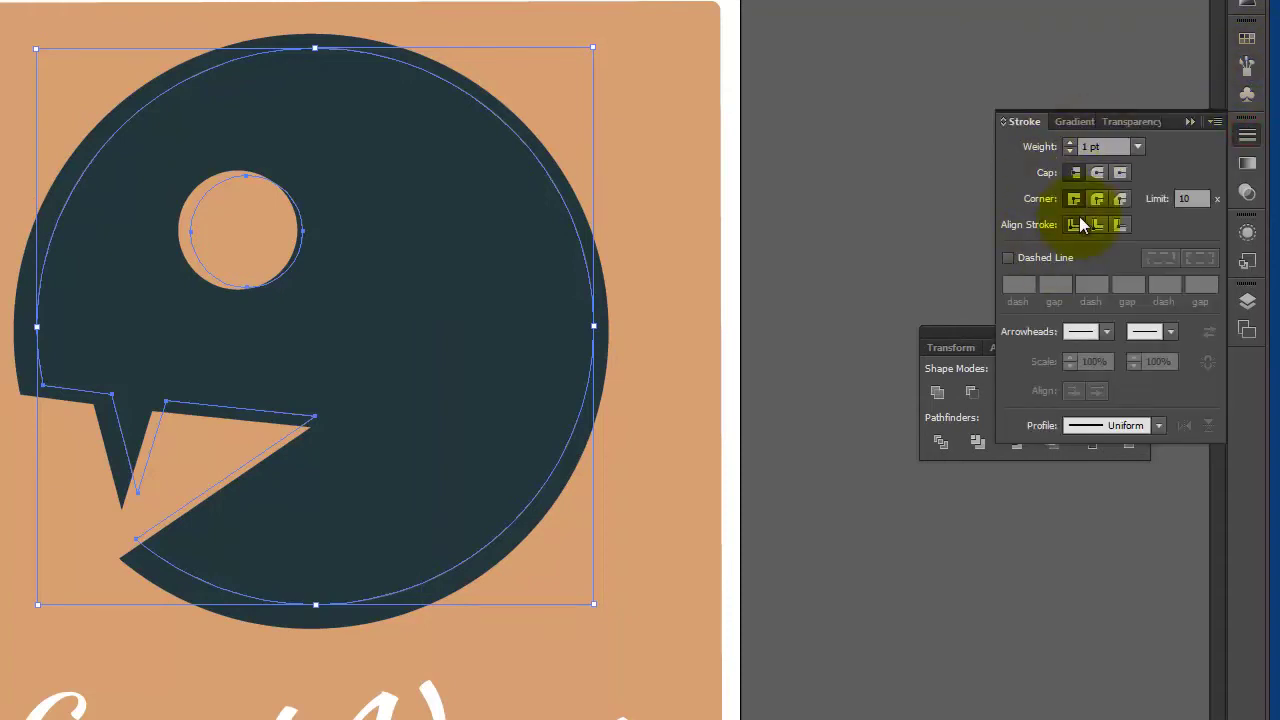
left_click(1070, 143)
left_click(1070, 143)
left_click(1070, 143)
left_click(1070, 143)
left_click(1072, 147)
left_click_drag(443, 349, 450, 348)
key("Down")
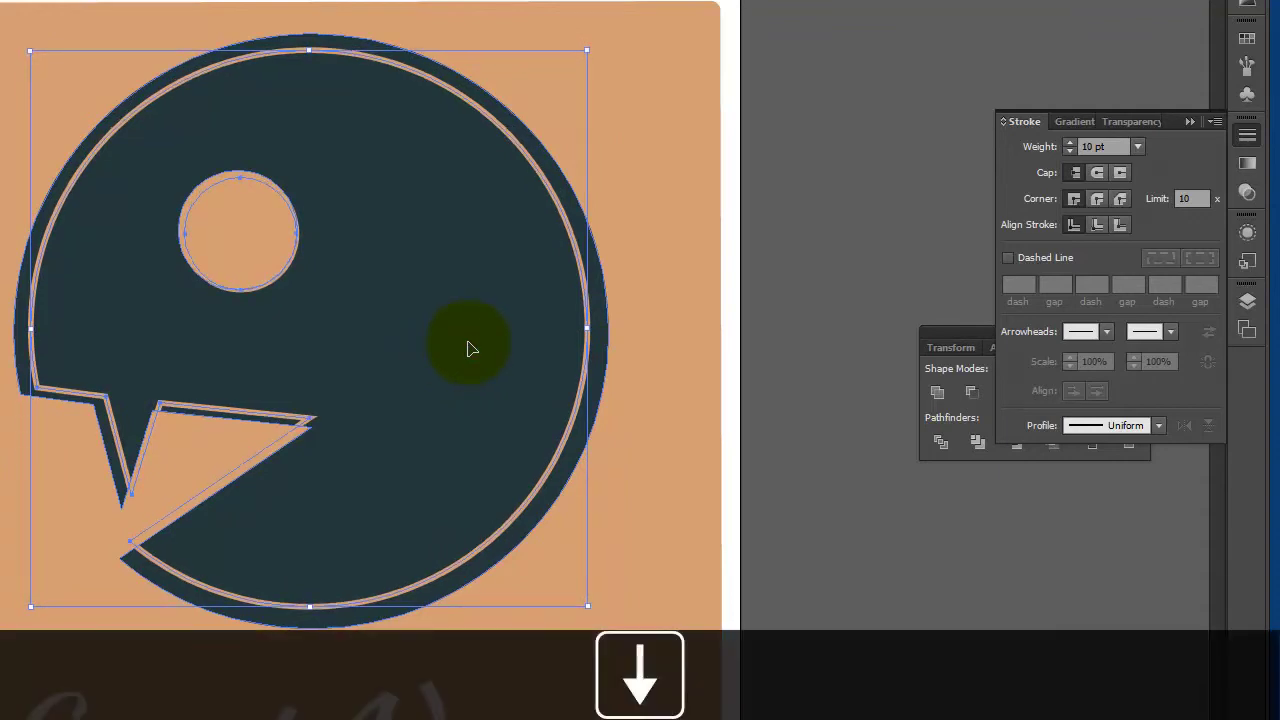
key("Left")
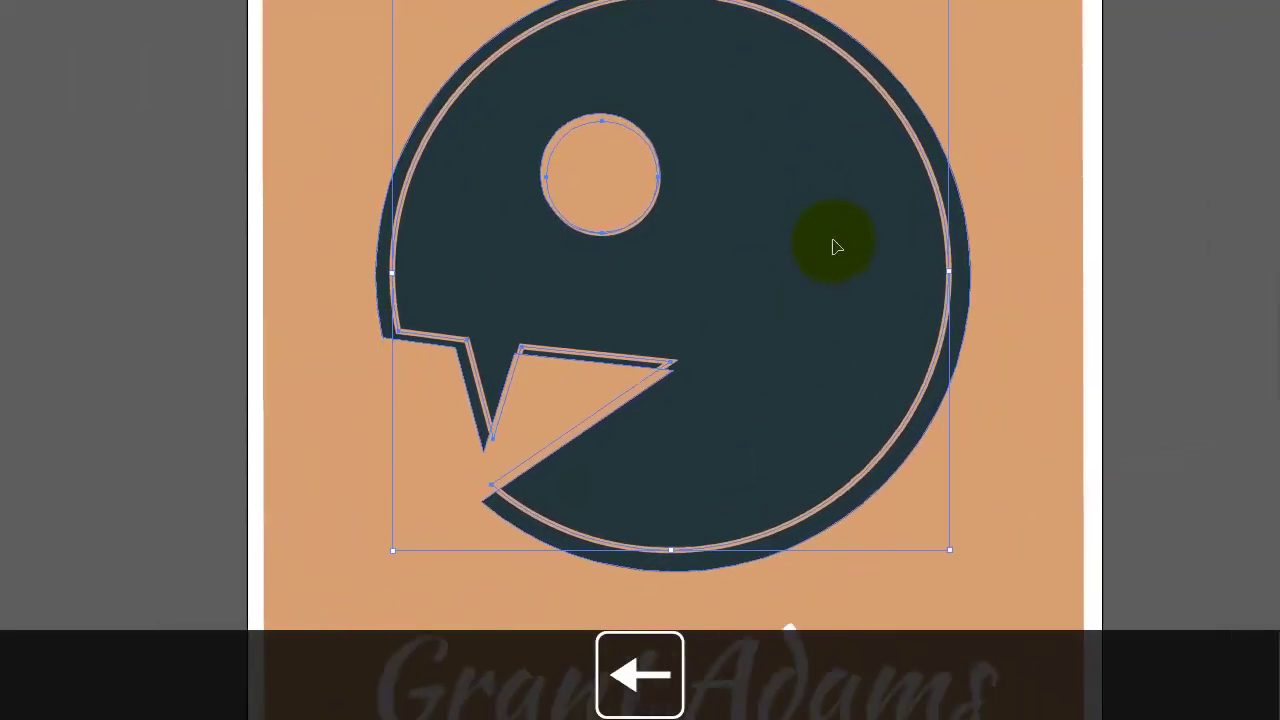
Reshape the outline's mouth and spike anchors to follow the dark creature's edge
key("a")
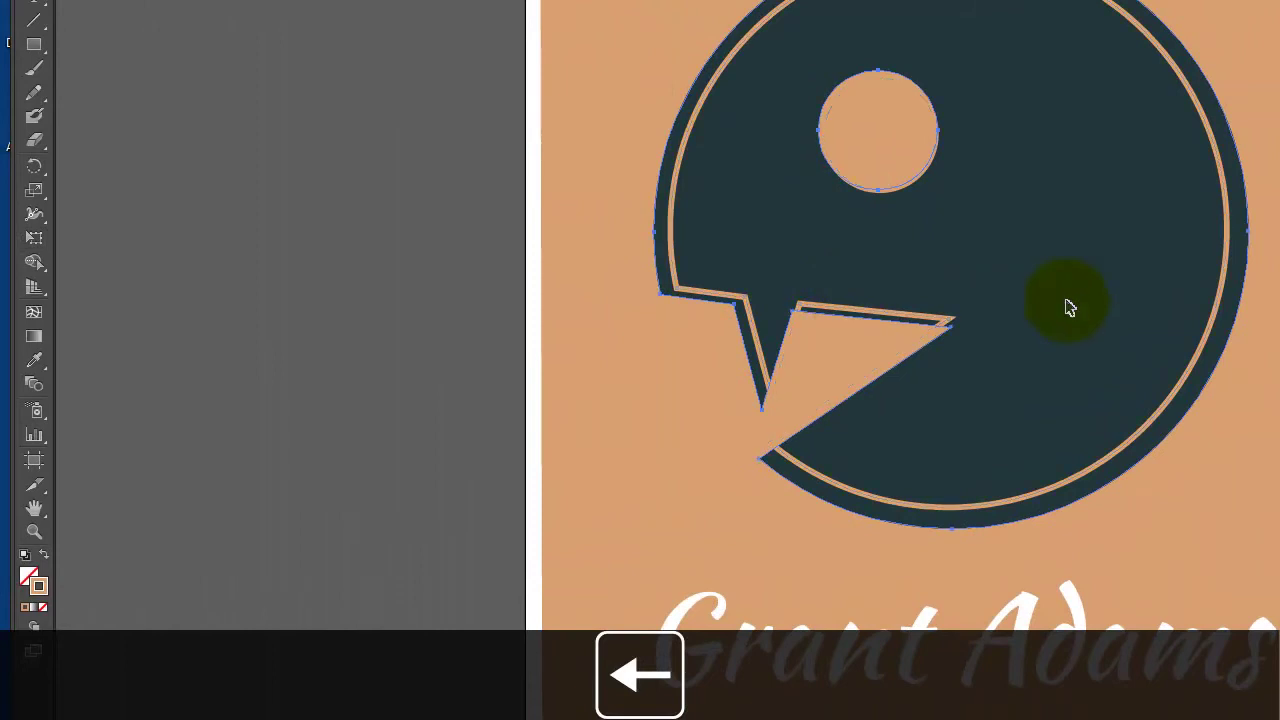
left_click(1066, 300)
left_click(952, 326)
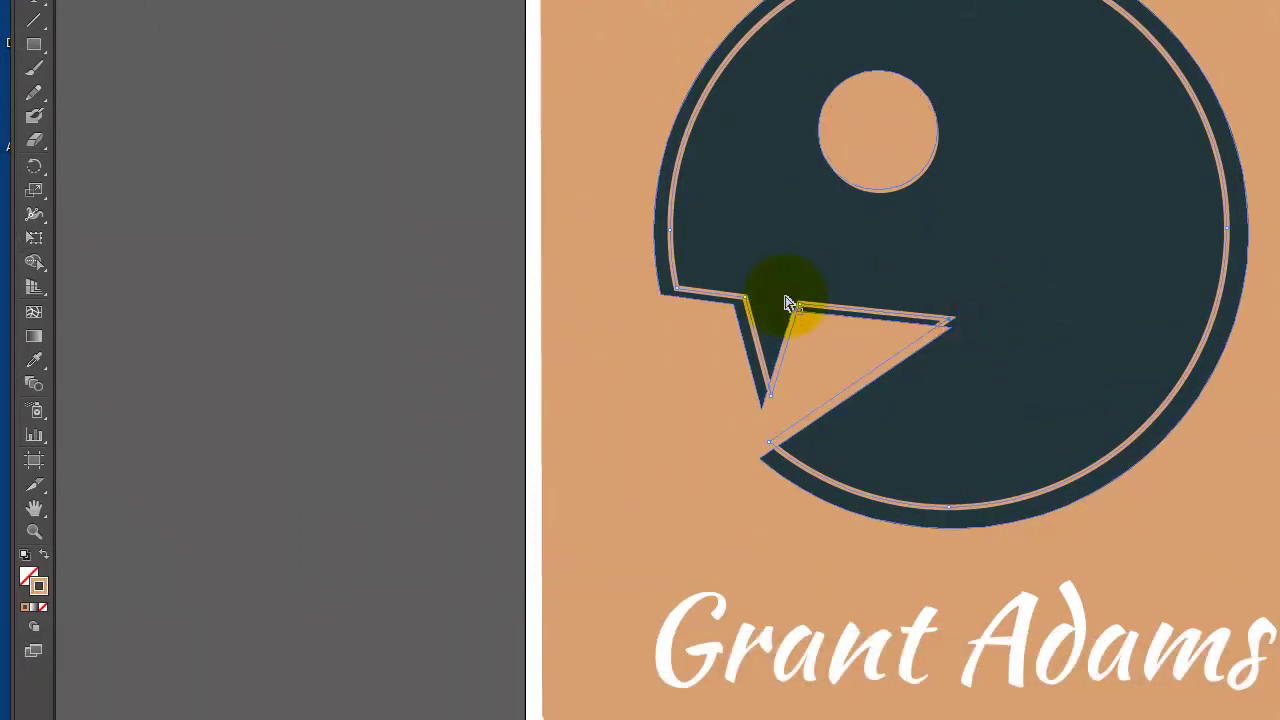
left_click_drag(958, 330, 976, 324)
left_click_drag(768, 446, 786, 458)
left_click_drag(966, 326, 975, 323)
left_click_drag(738, 300, 802, 309)
left_click_drag(774, 398, 772, 396)
left_click_drag(806, 306, 787, 302)
left_click_drag(762, 406, 765, 375)
key("Left")
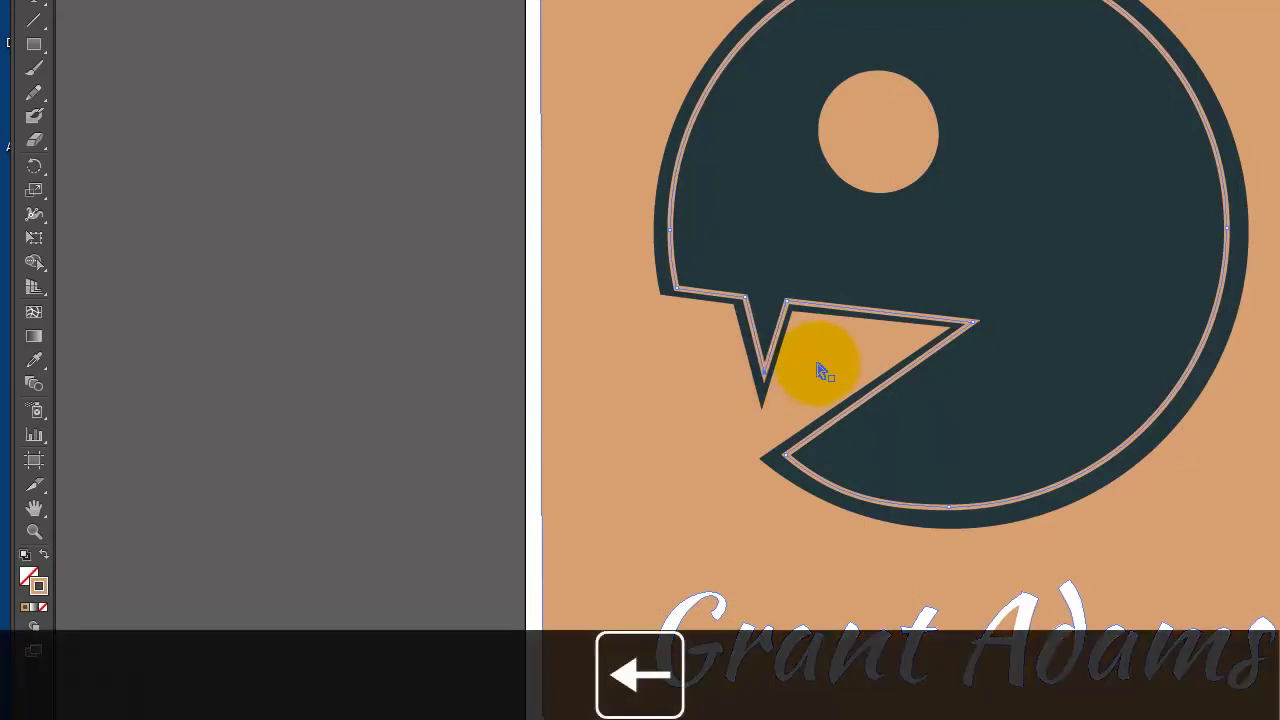
key("Right")
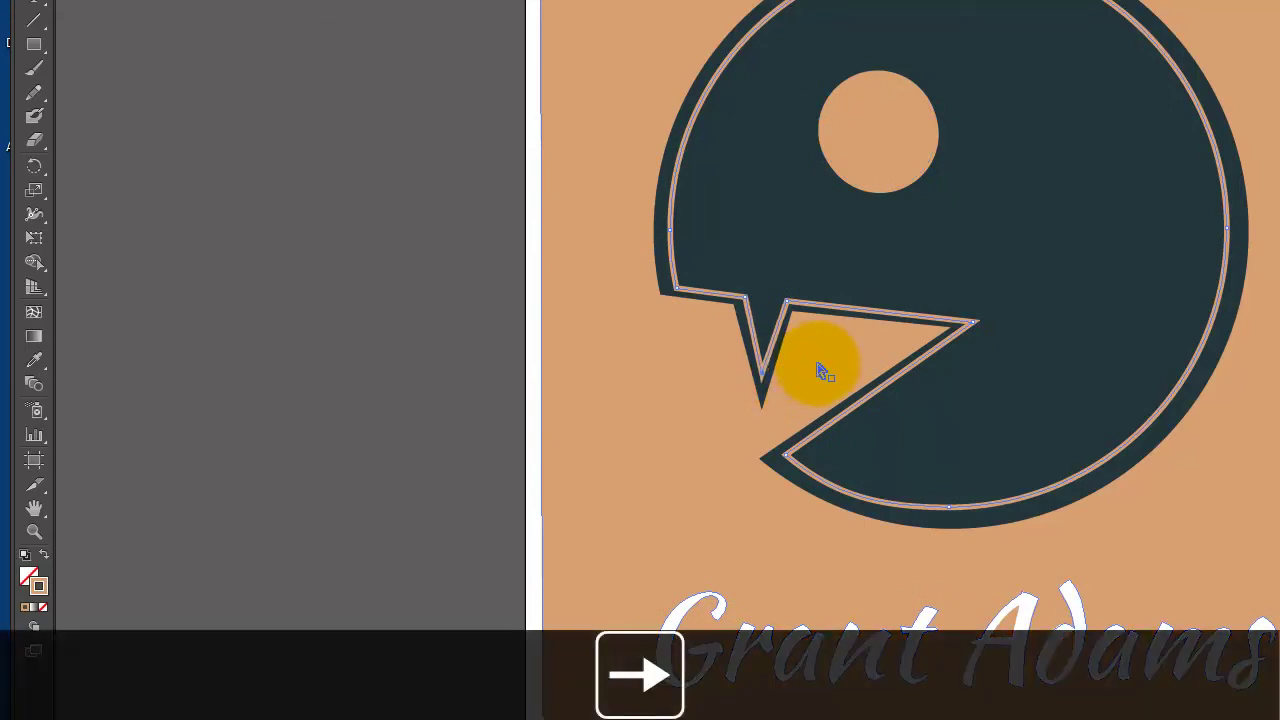
Enlarge the outline's inner eye circle with Free Transform by dragging opposite corners outward
left_click(935, 115)
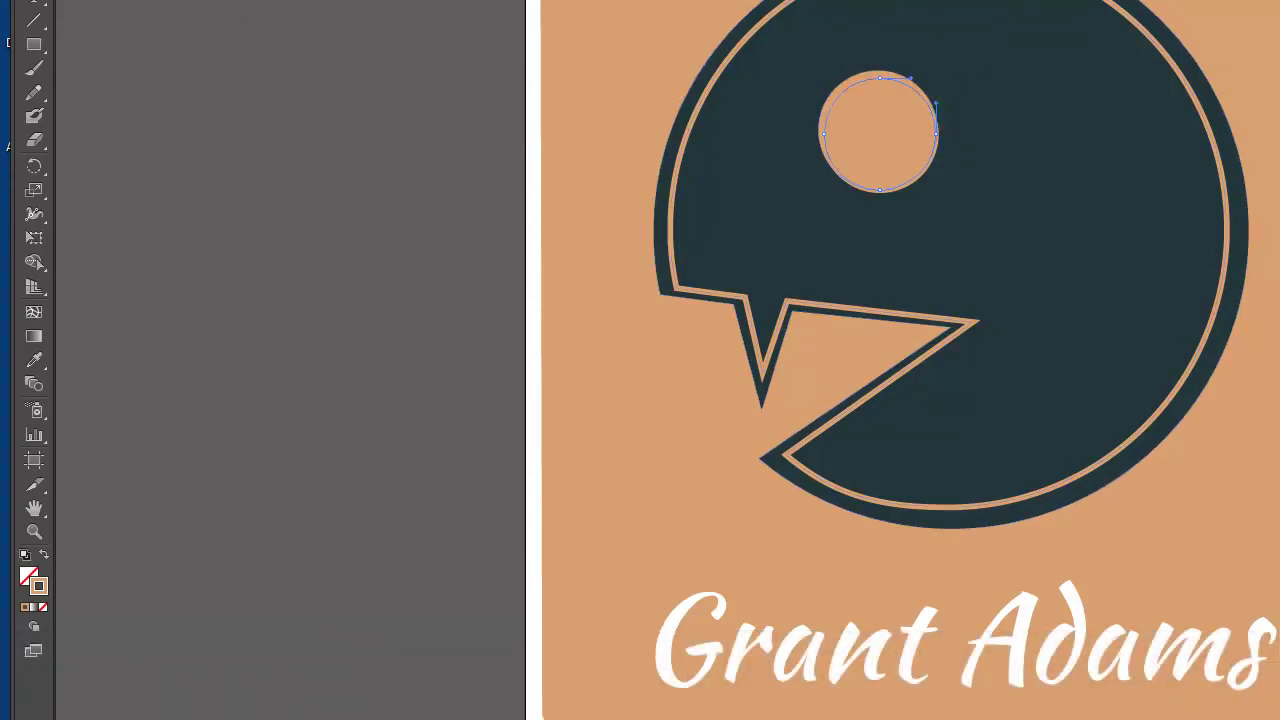
key("v")
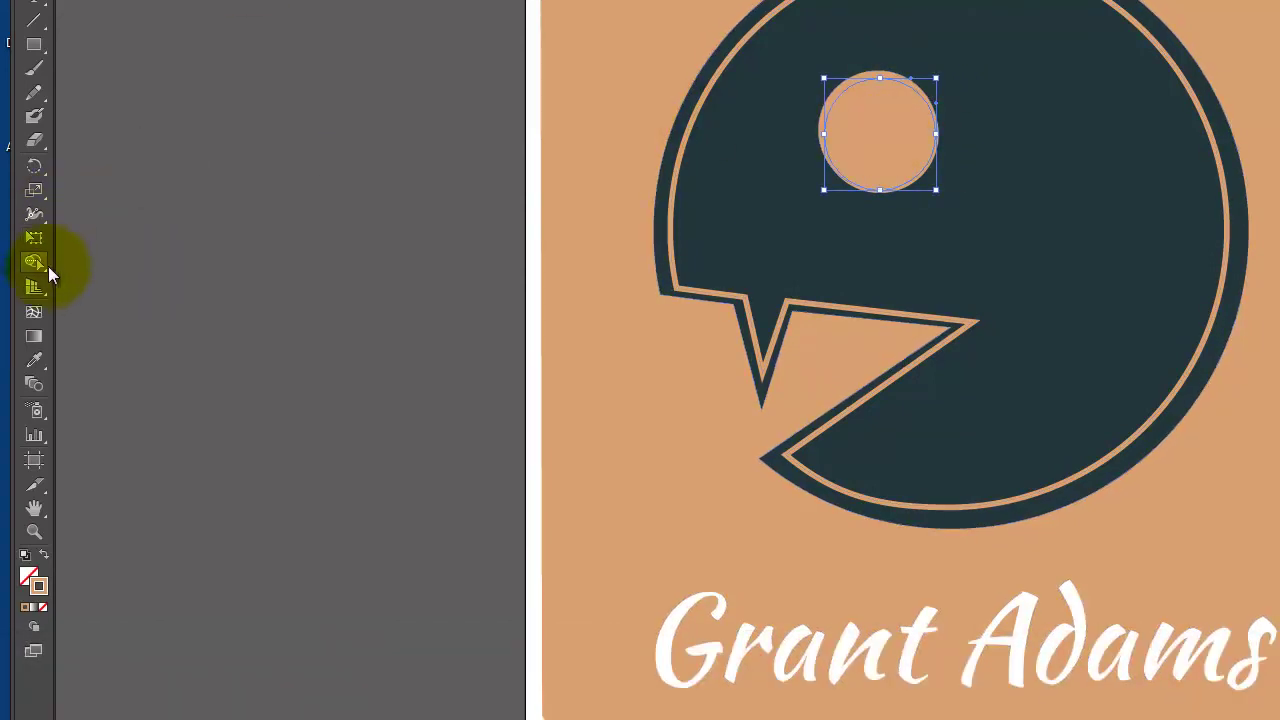
left_click(31, 246)
left_click(900, 88)
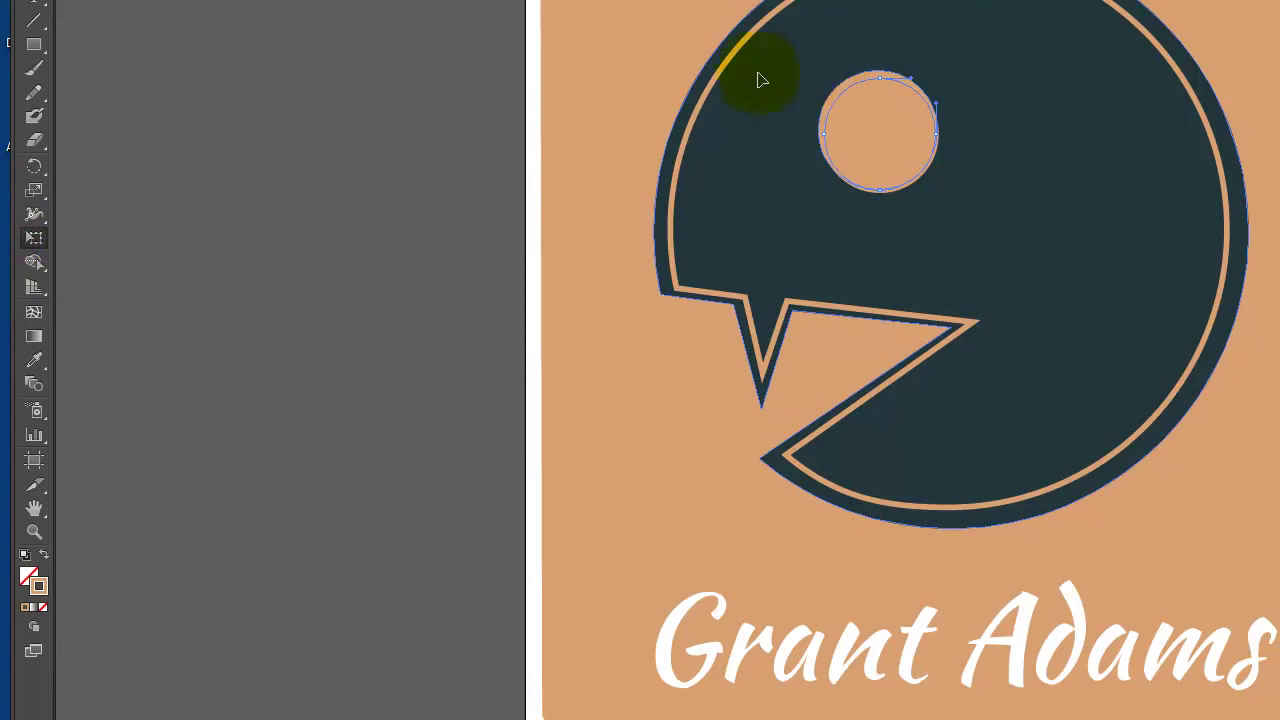
key("v")
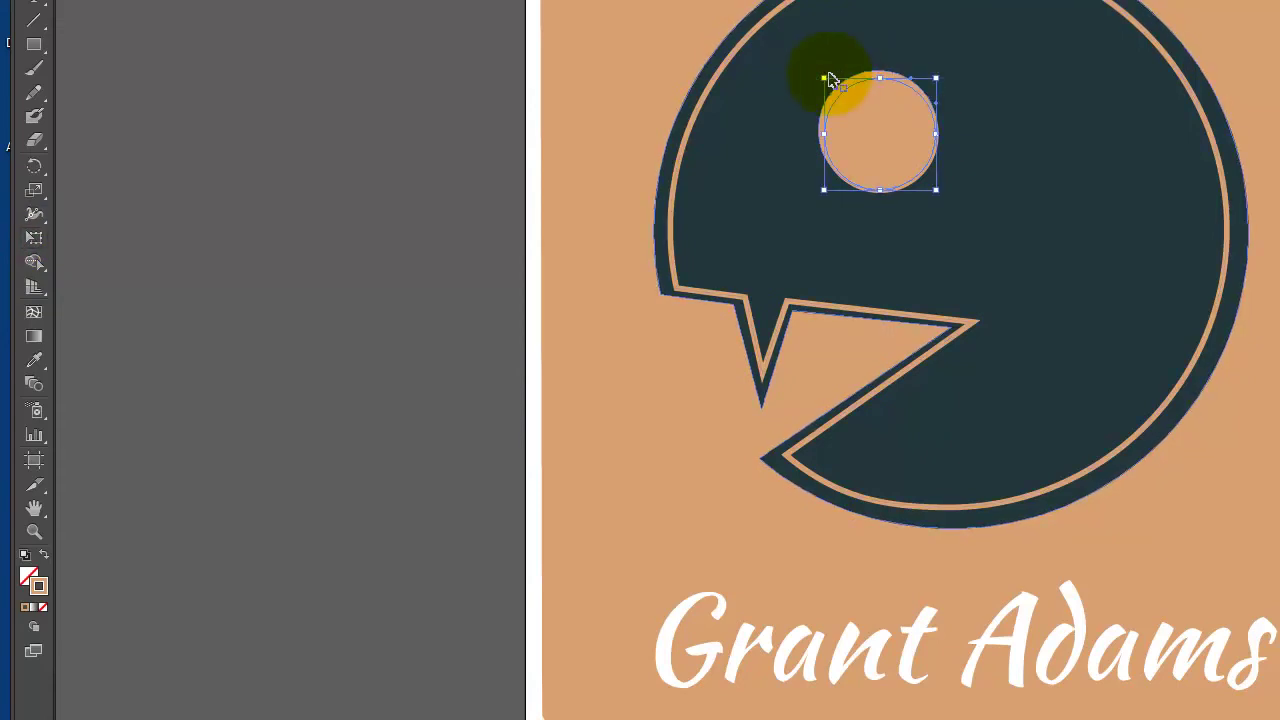
left_click_drag(824, 82, 806, 60)
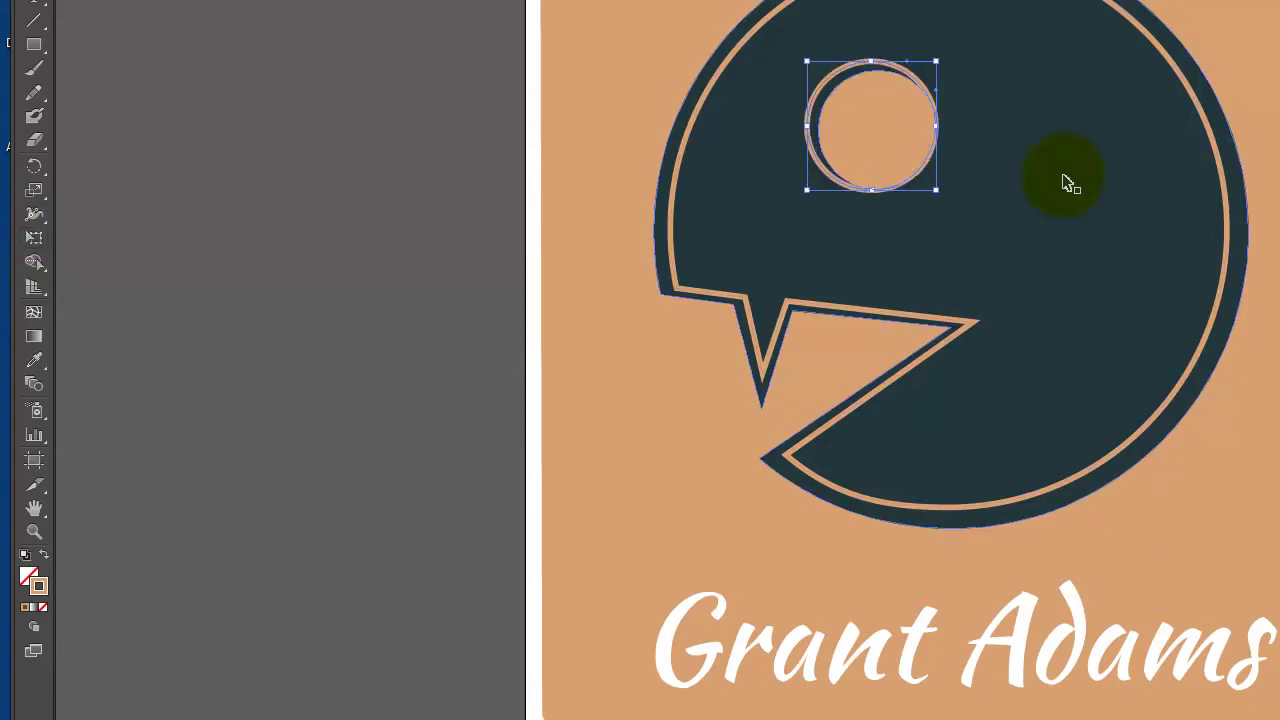
left_click_drag(936, 190, 944, 198)
Nudge the eye circle right, then undo an accidental drag of it
key("Right")
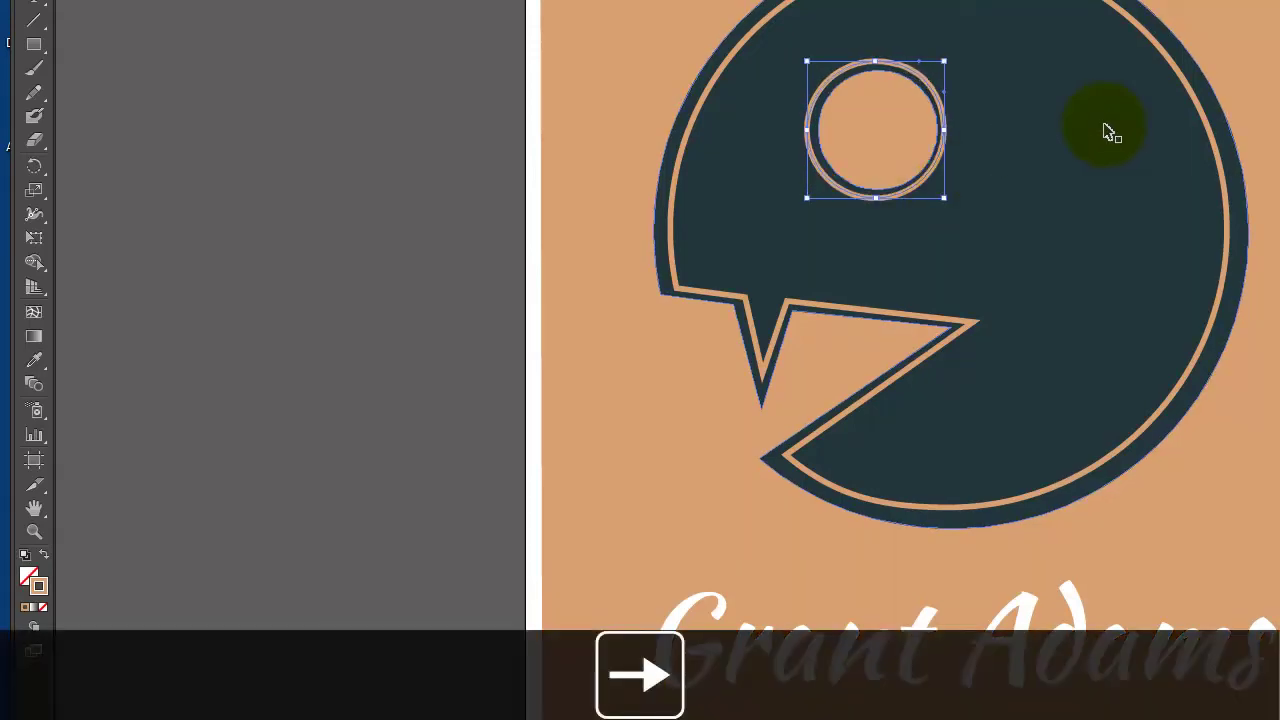
left_click(936, 181)
left_click_drag(933, 180, 894, 103)
left_click(952, 145)
key("ctrl+z")
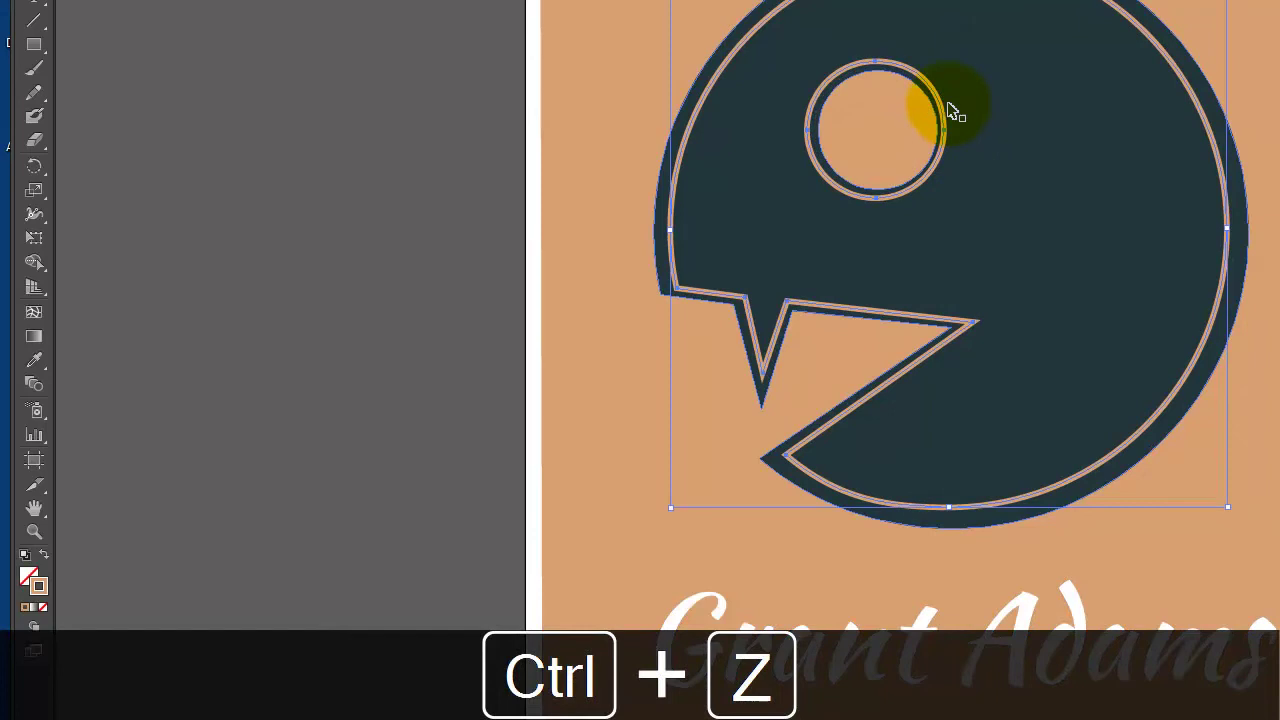
In isolation mode, nudge the eye circle right, down and up to centre it in the eye hole
double_click(941, 104)
key("Right")
key("Down")
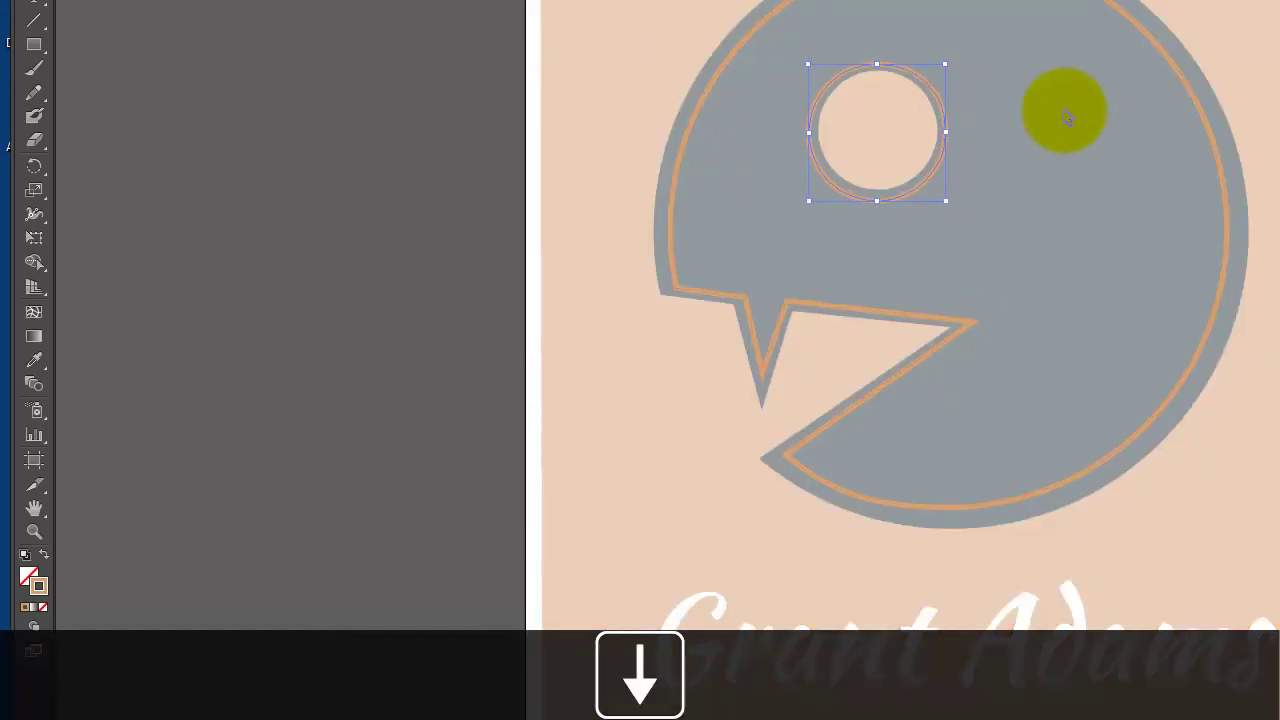
key("Up")
key("Right")
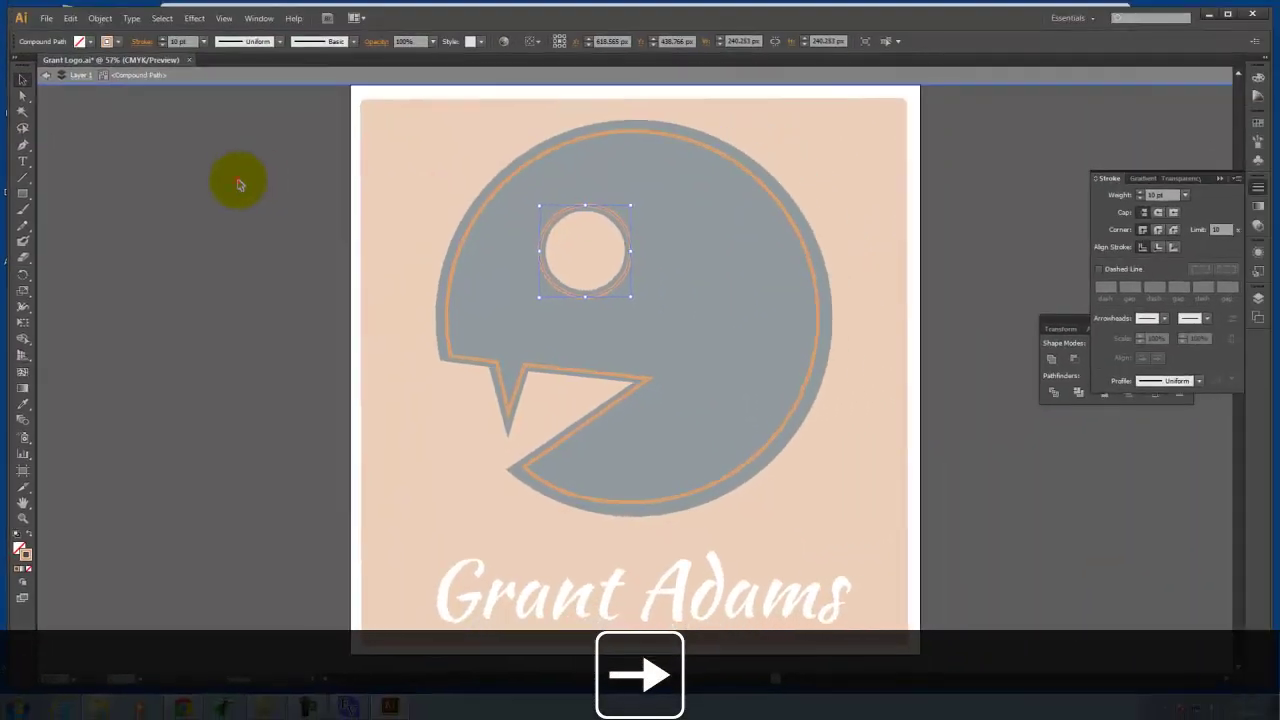
Exit the outline's isolation, isolate the creature's compound path to make its inner stroke tan, then exit
left_click(240, 183)
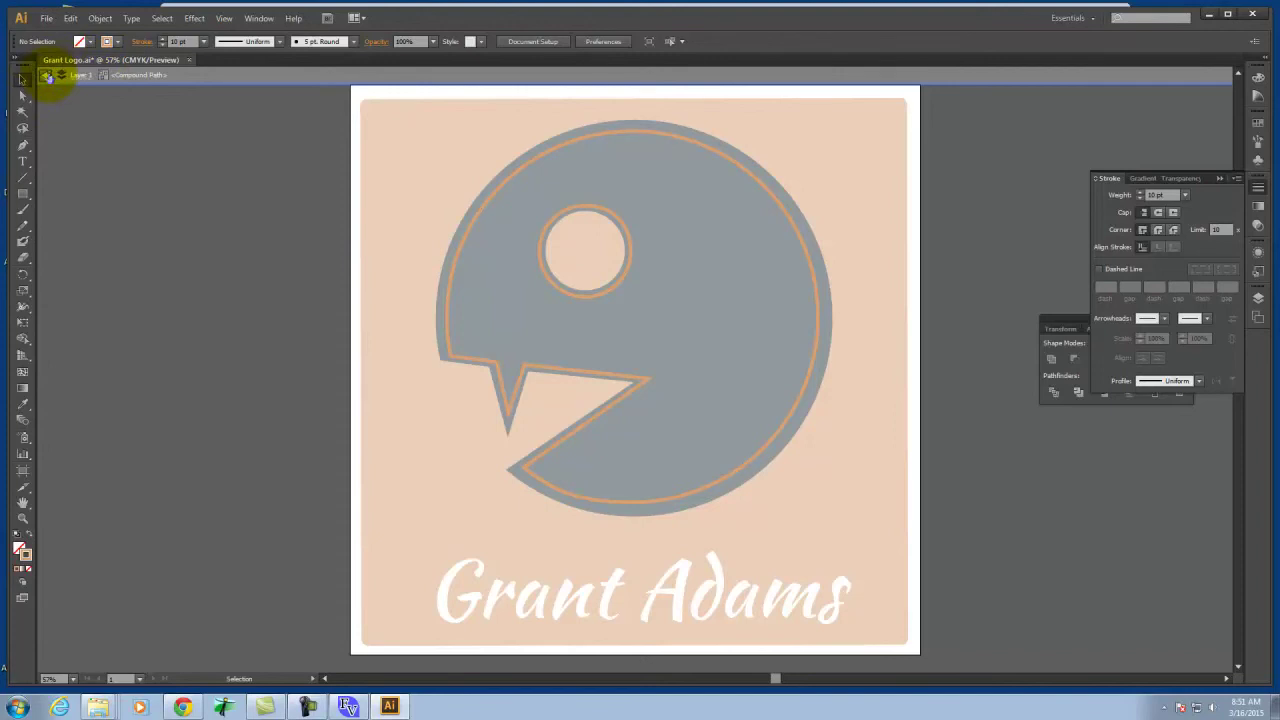
left_click(46, 75)
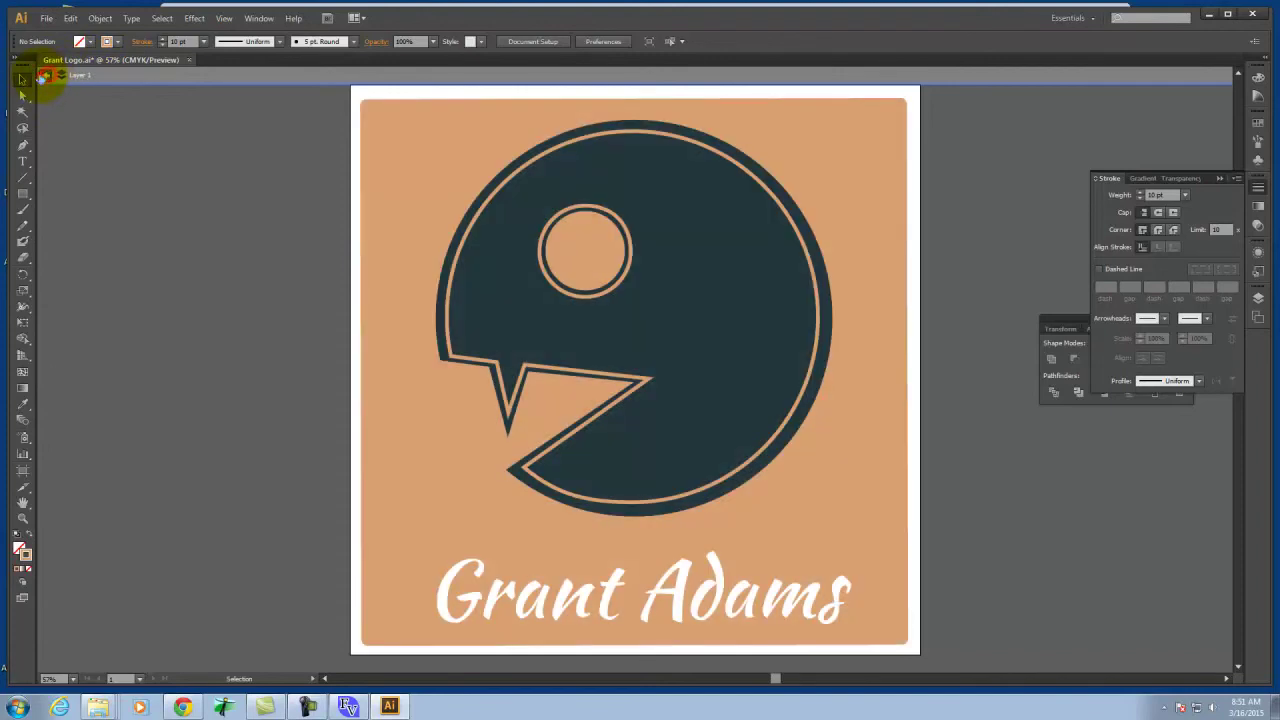
left_click(577, 140)
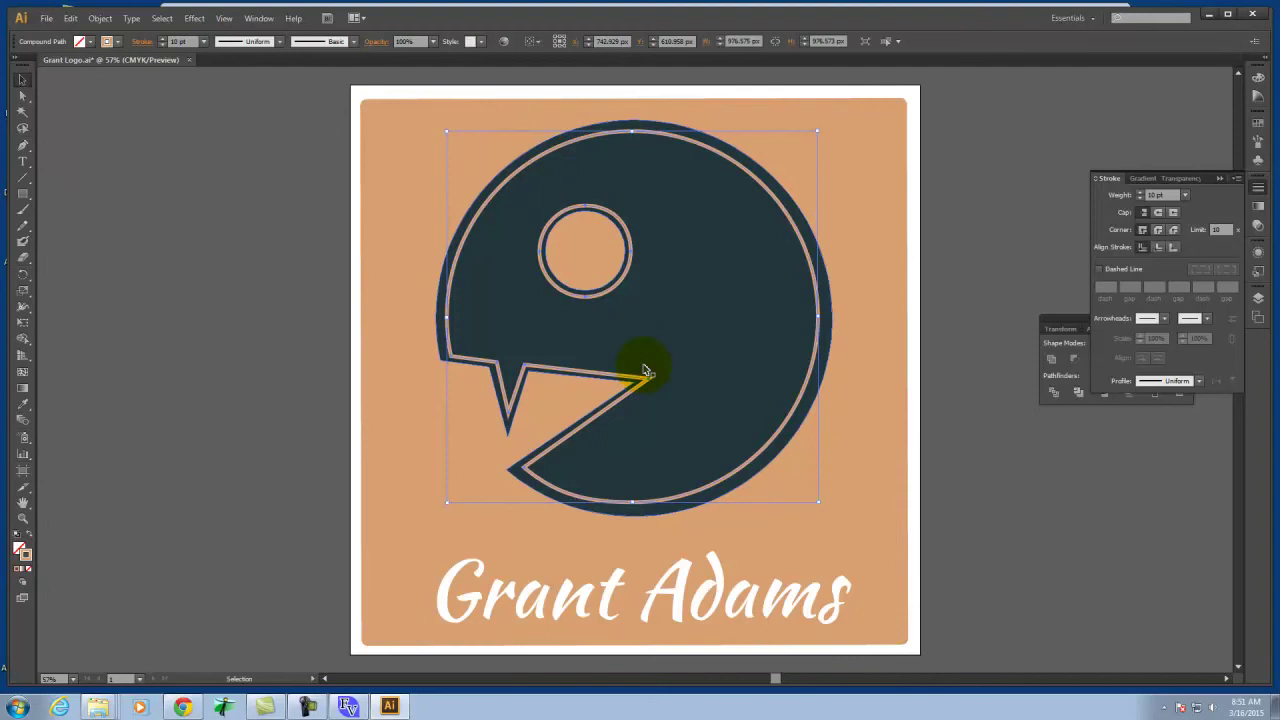
left_click(605, 216)
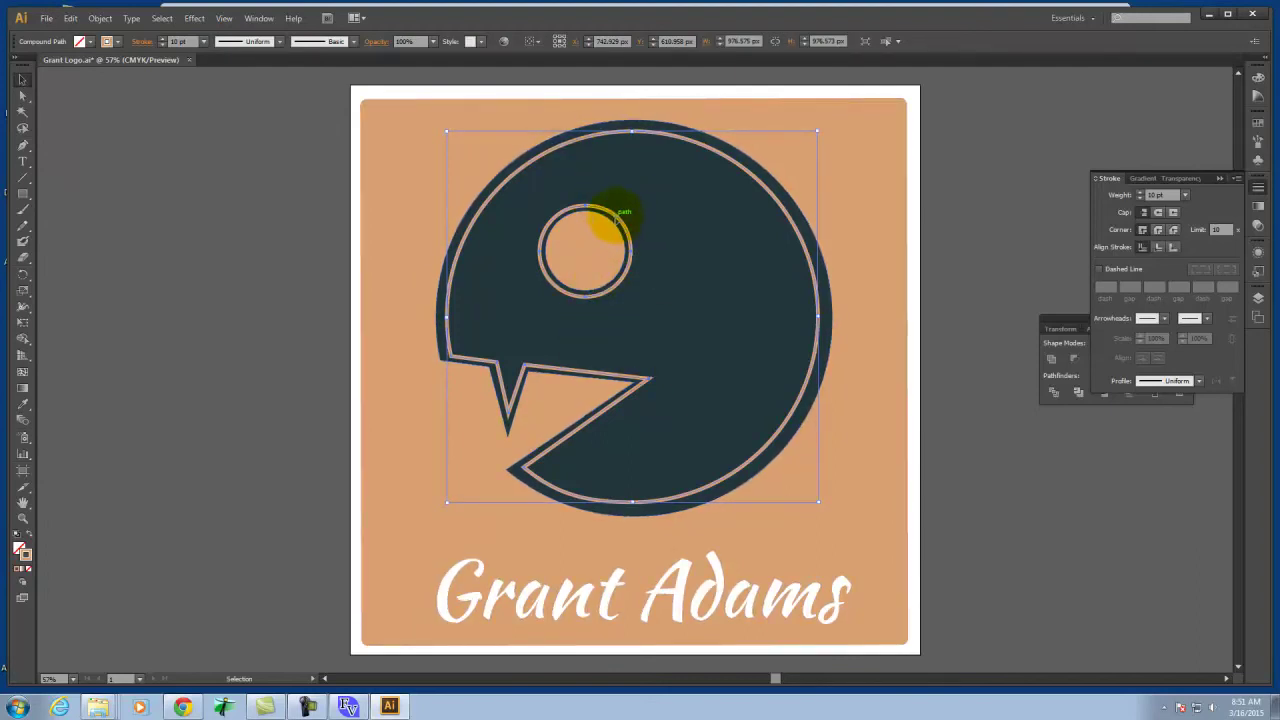
double_click(614, 216)
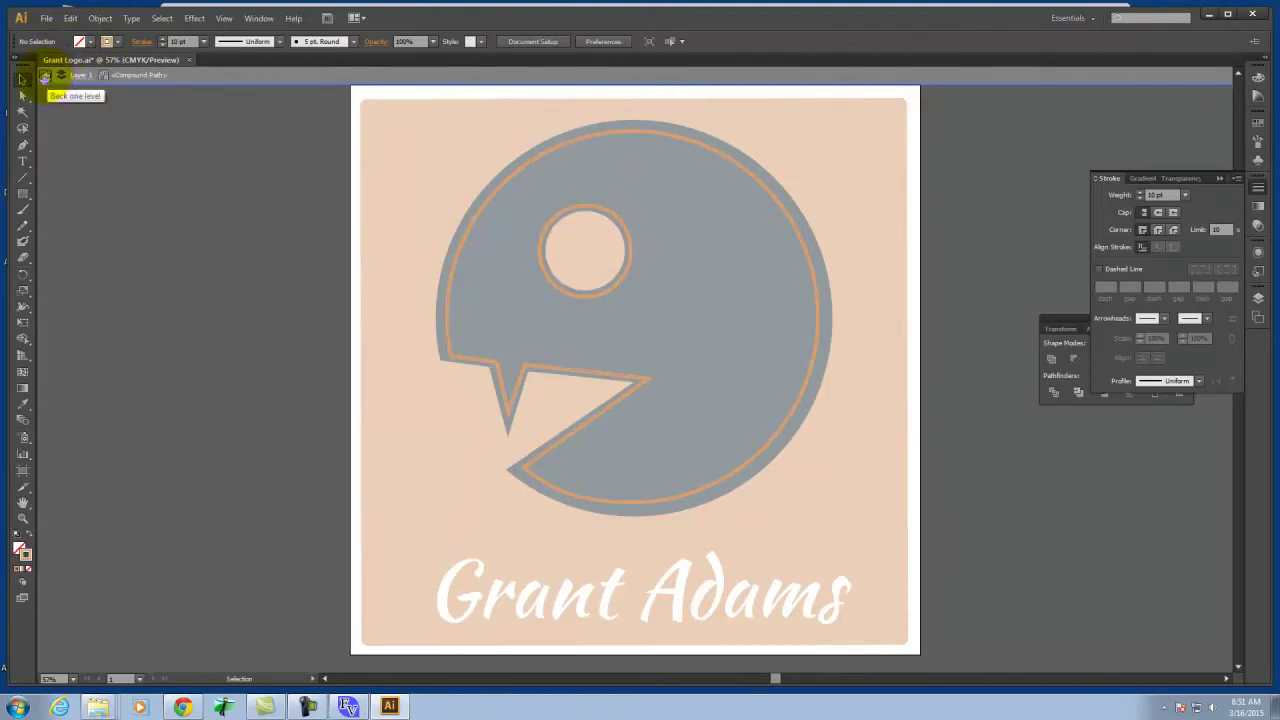
left_click(44, 77)
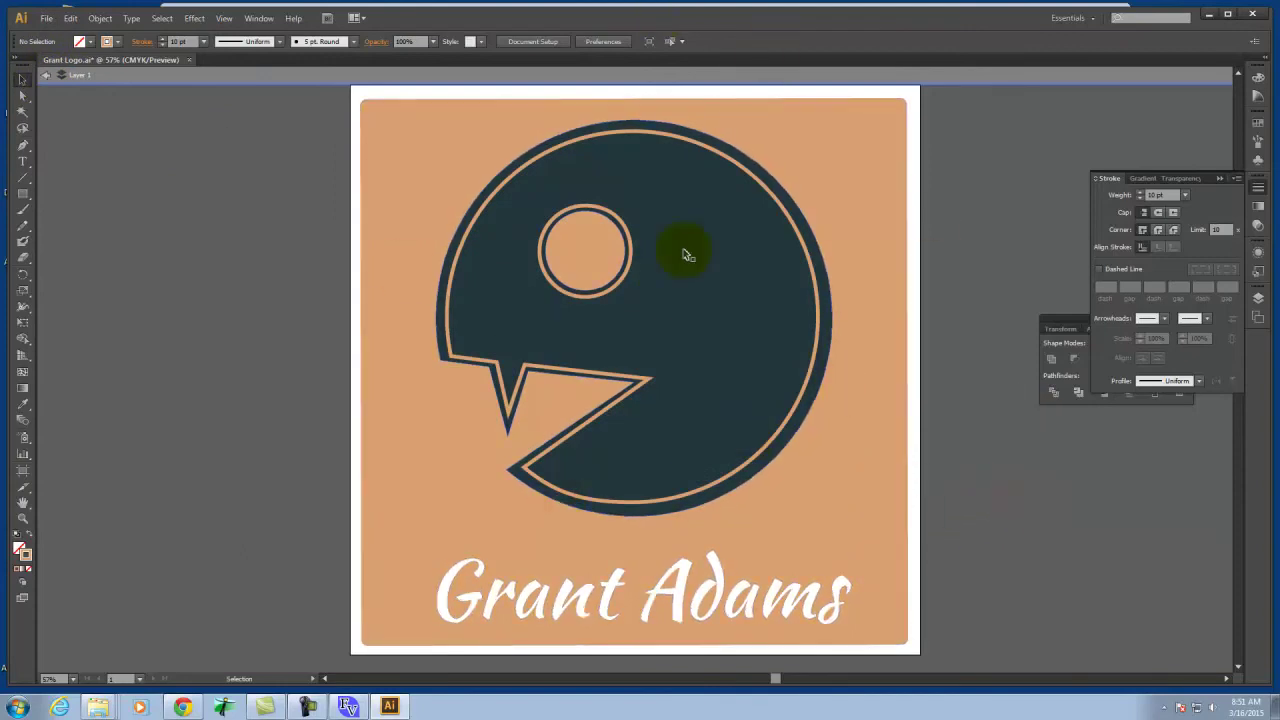
In Save for Web, set the image size to 800 × 800 px
left_click(44, 20)
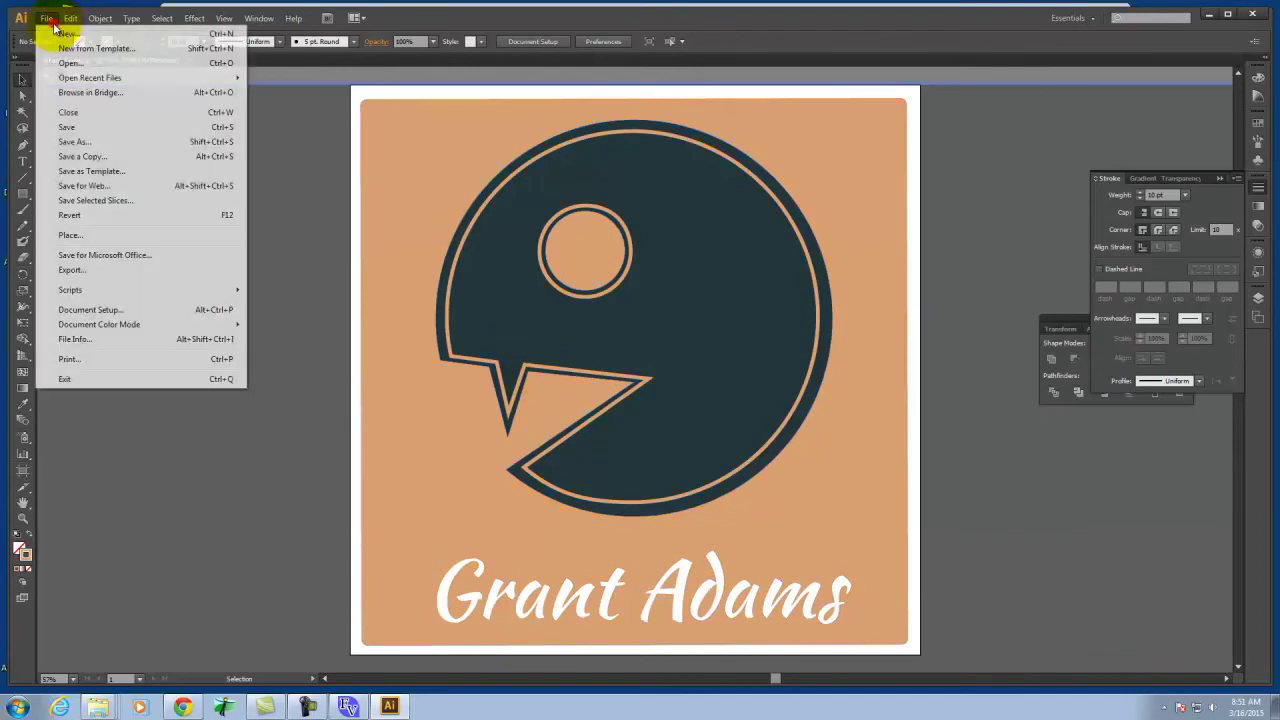
mouse_move(64, 27)
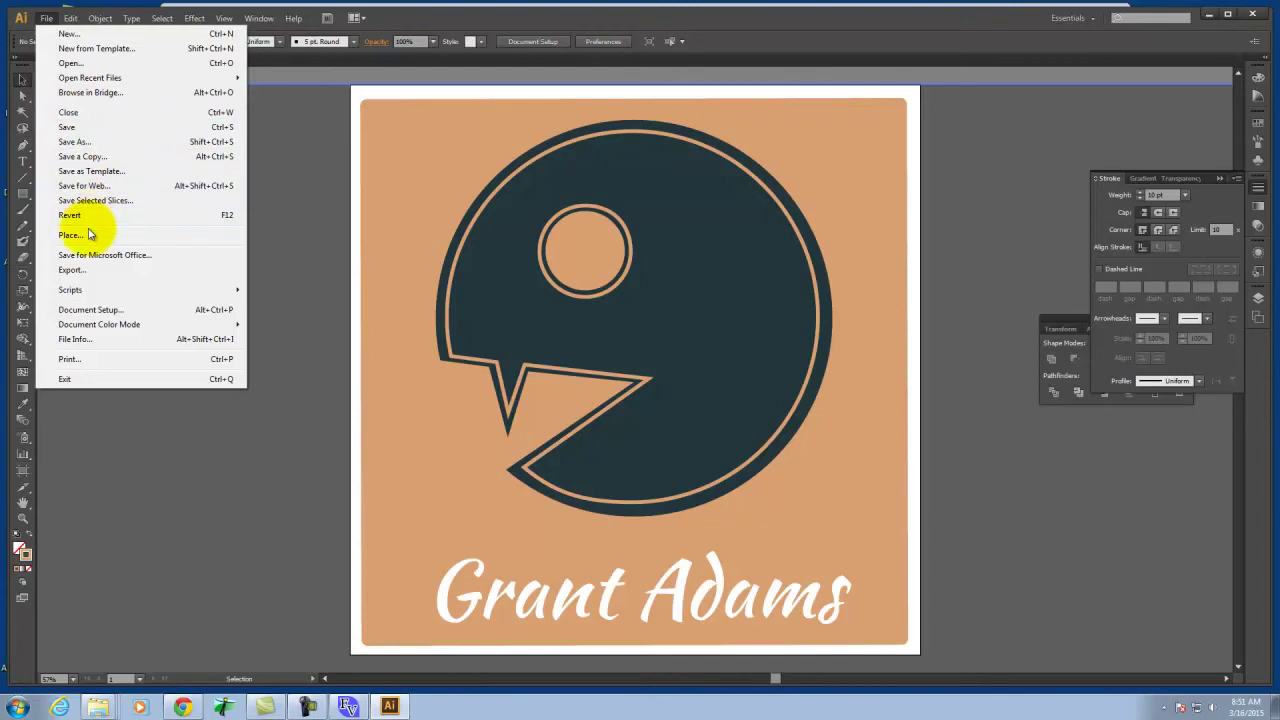
left_click(99, 188)
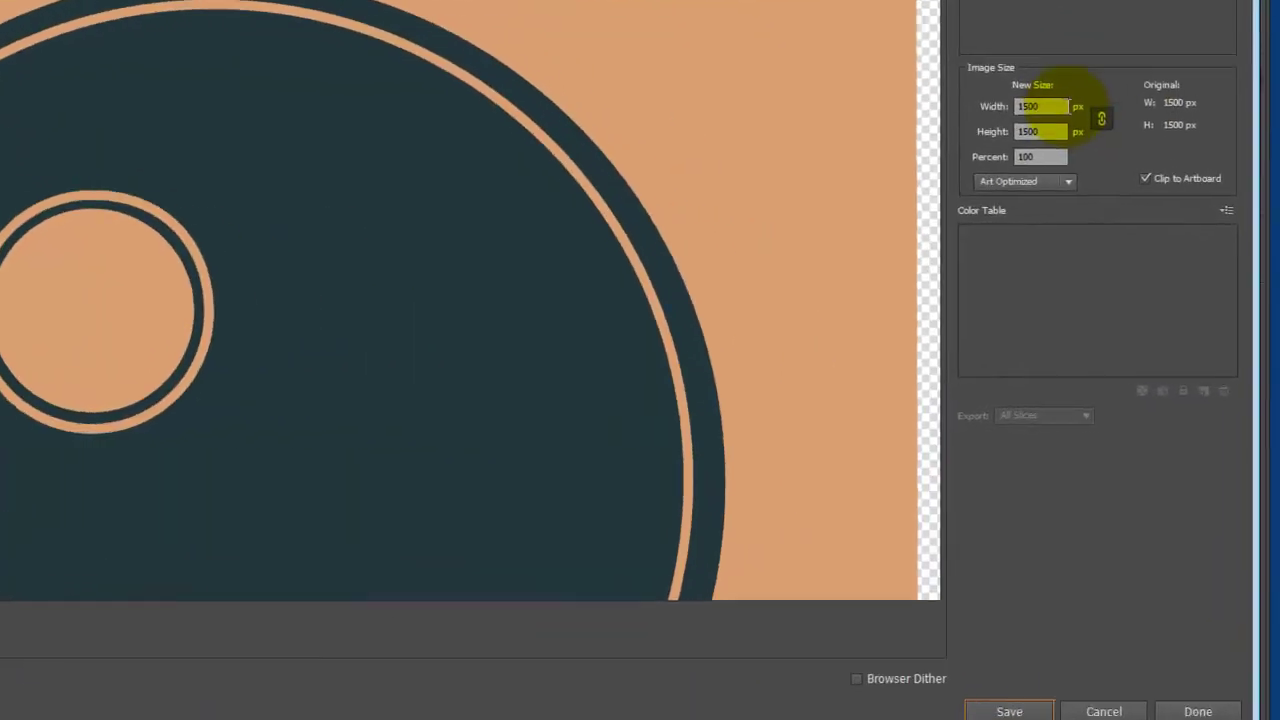
left_click(1112, 193)
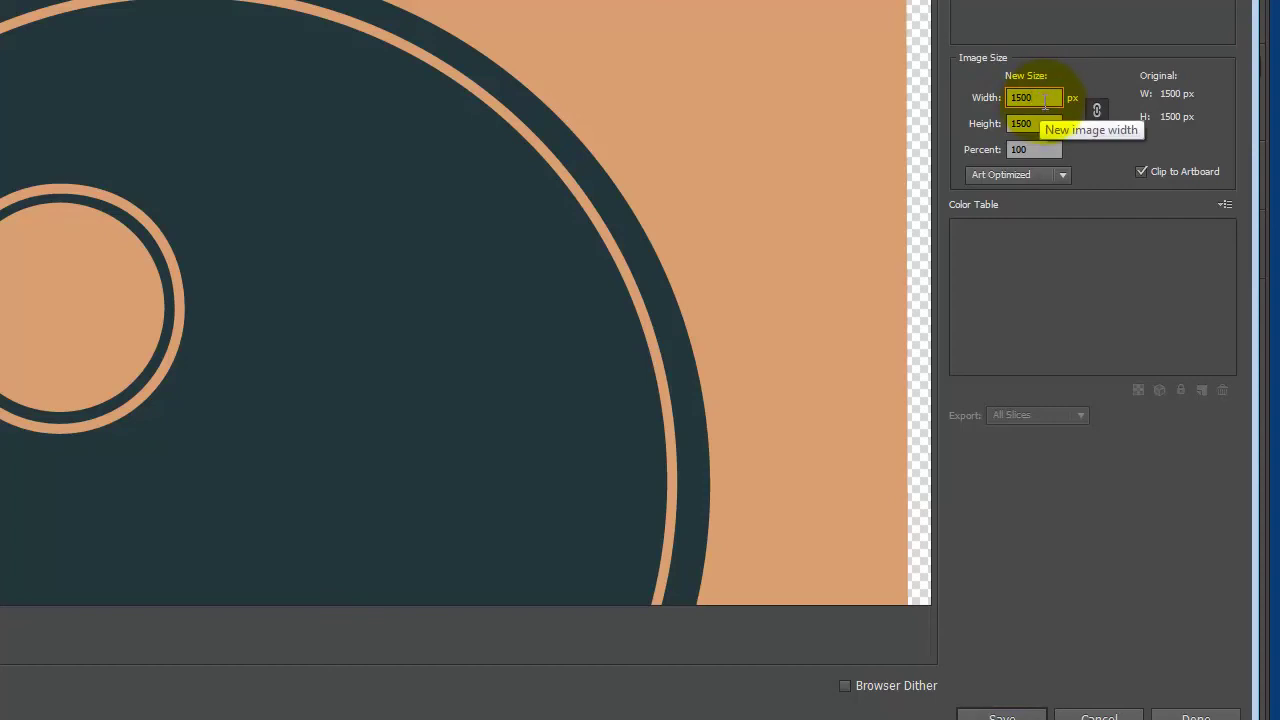
double_click(1050, 97)
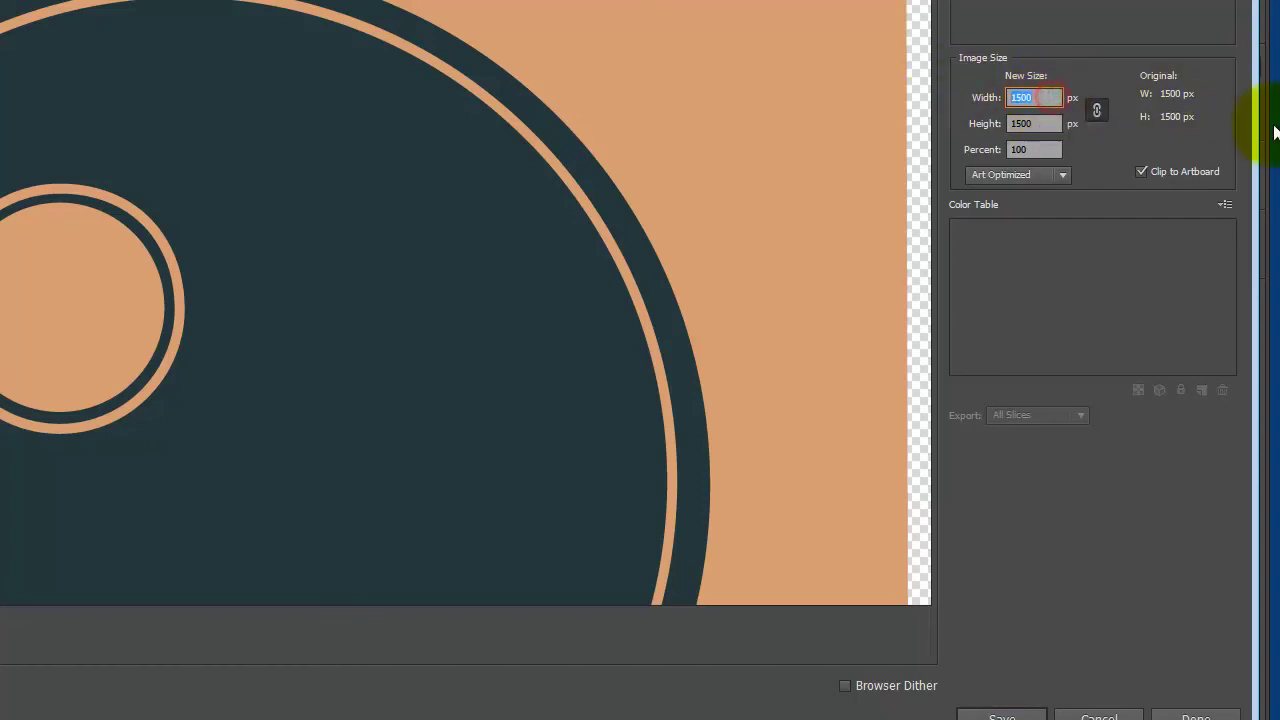
type("800")
key("Tab")
type("80")
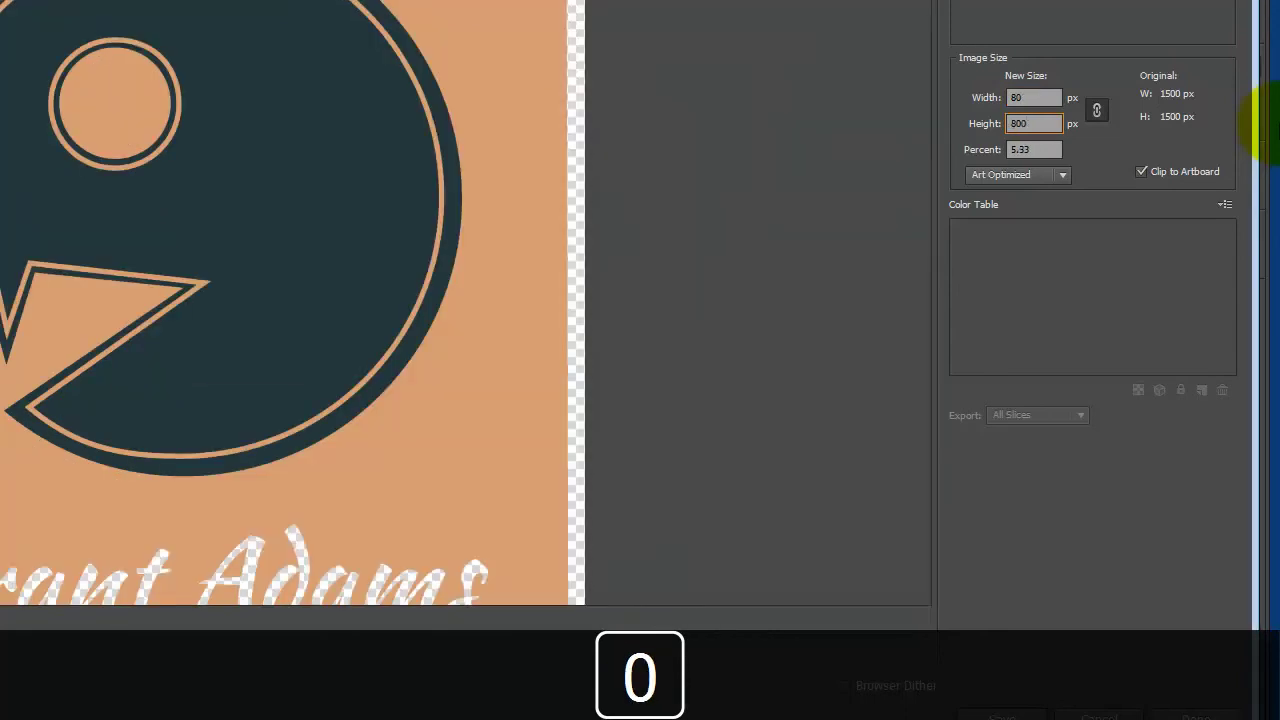
key("Tab")
left_click(1096, 111)
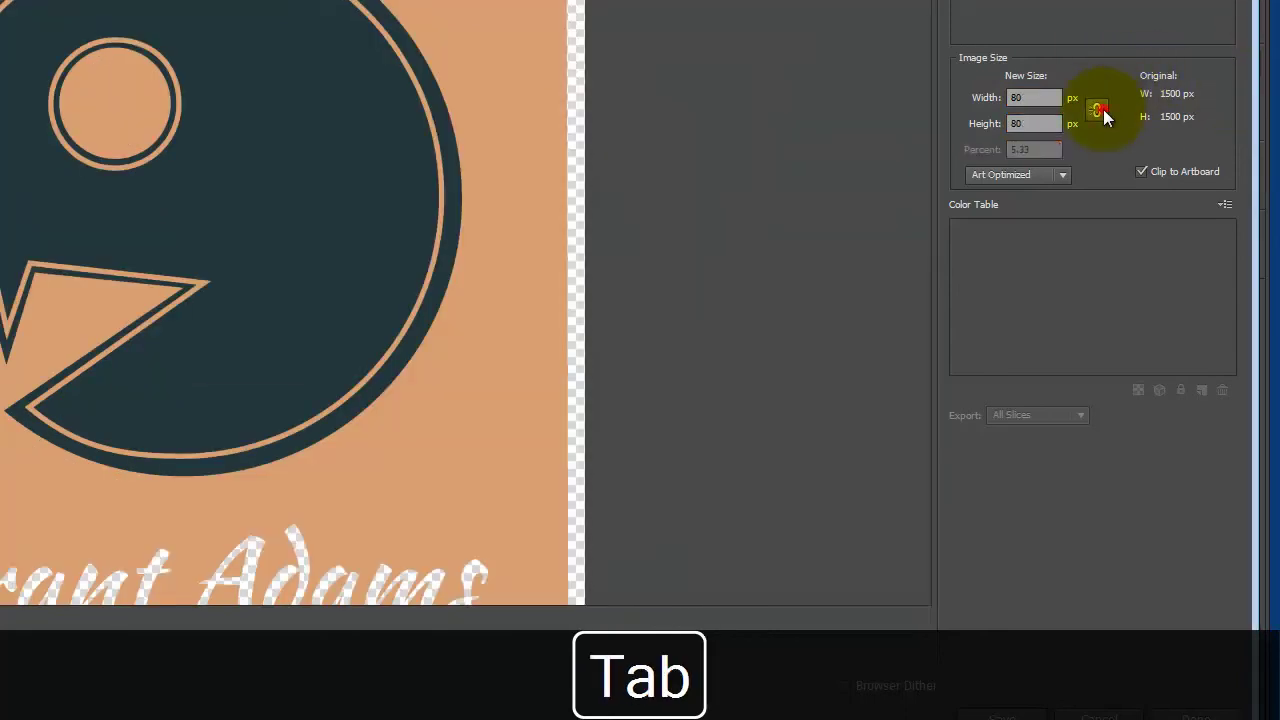
type("0")
key("Tab")
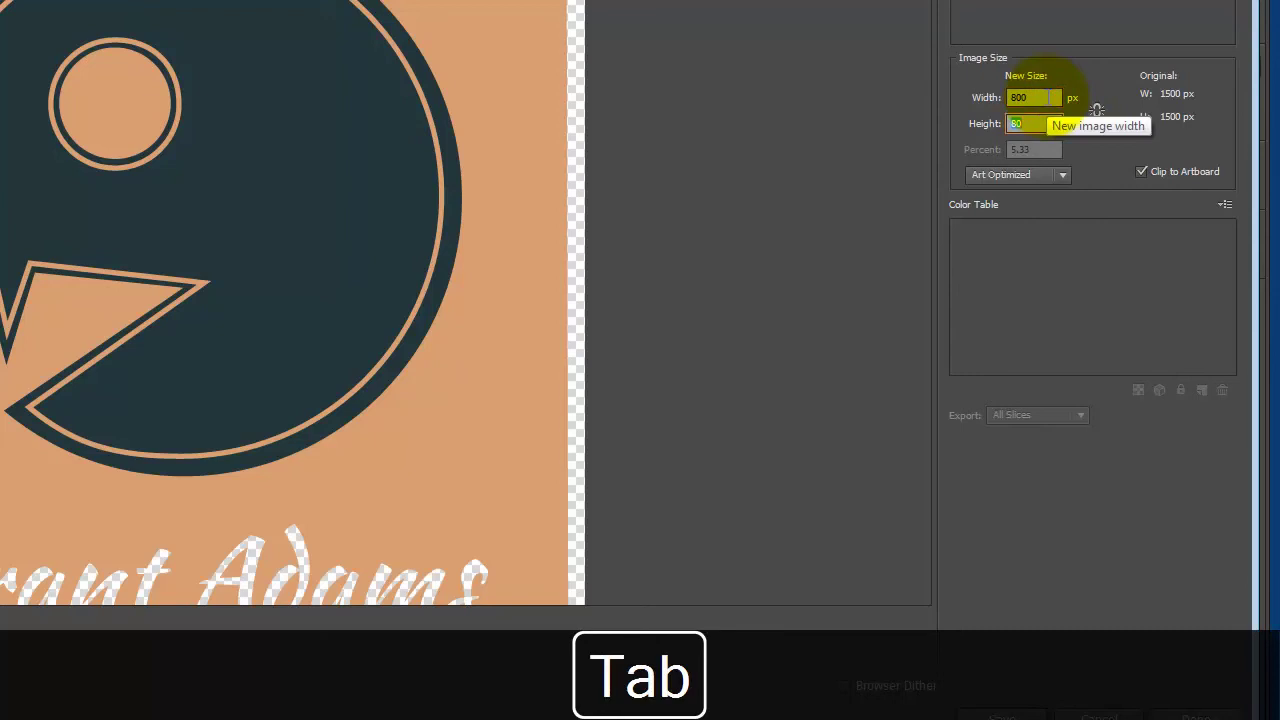
type("800")
key("Tab")
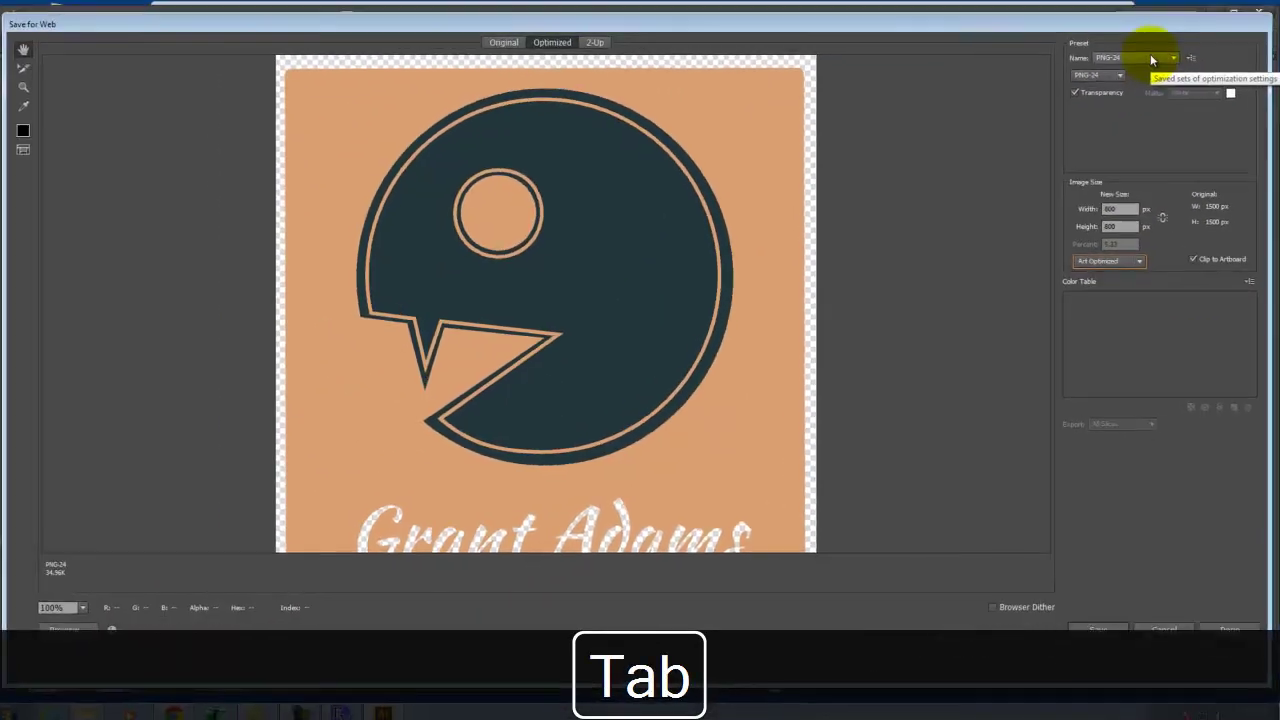
Keep PNG-24 format and save the image to the Desktop as Grant-Logo.png
left_click(1152, 59)
left_click(1150, 60)
left_click_drag(900, 363, 897, 303)
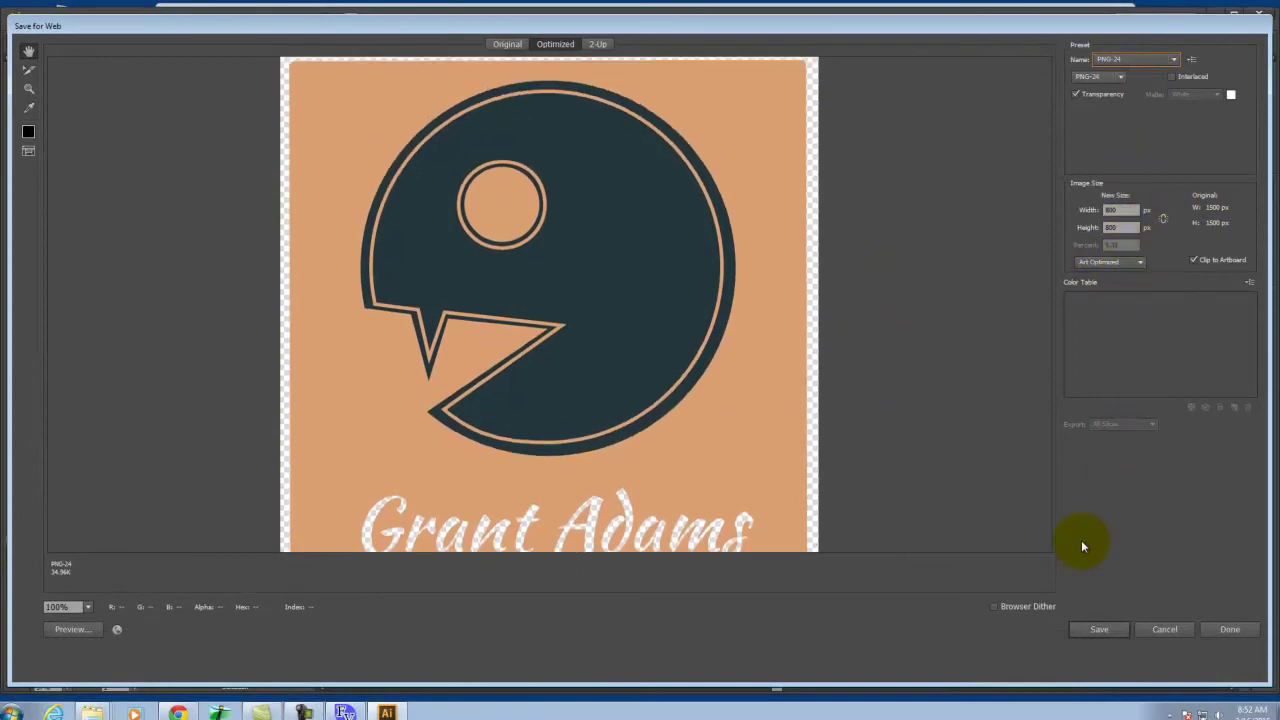
left_click(1099, 630)
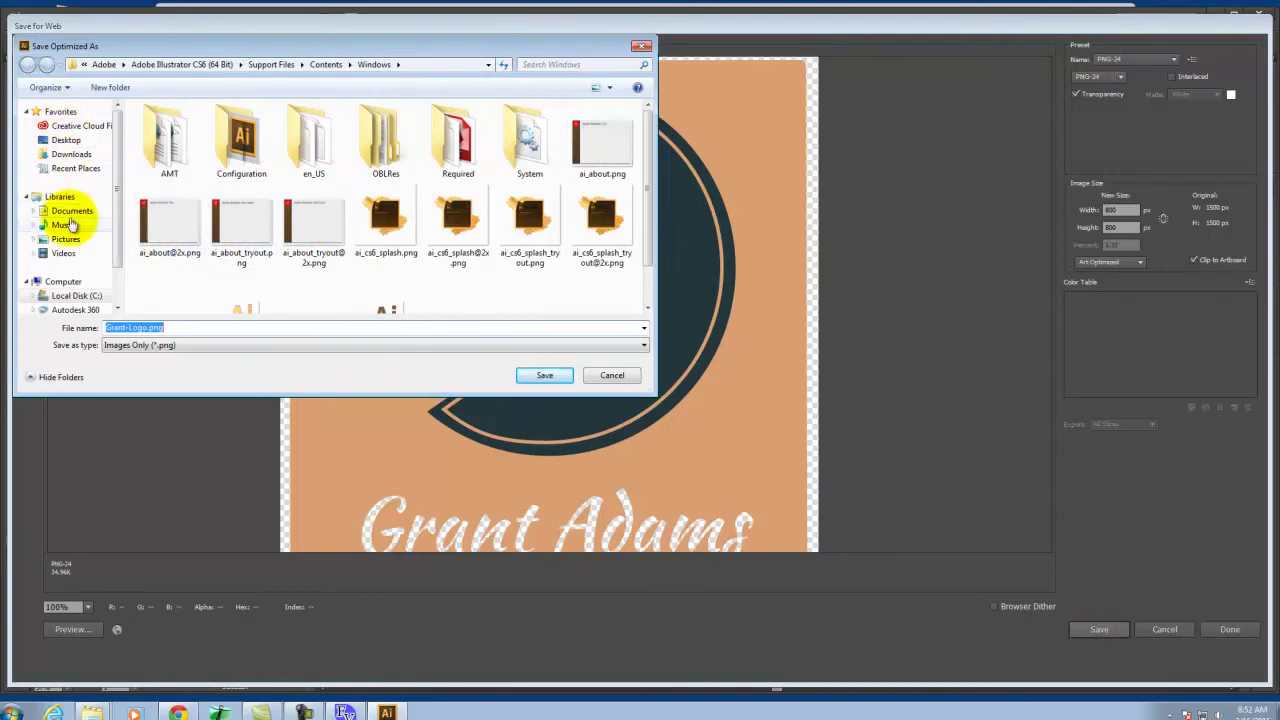
left_click(64, 140)
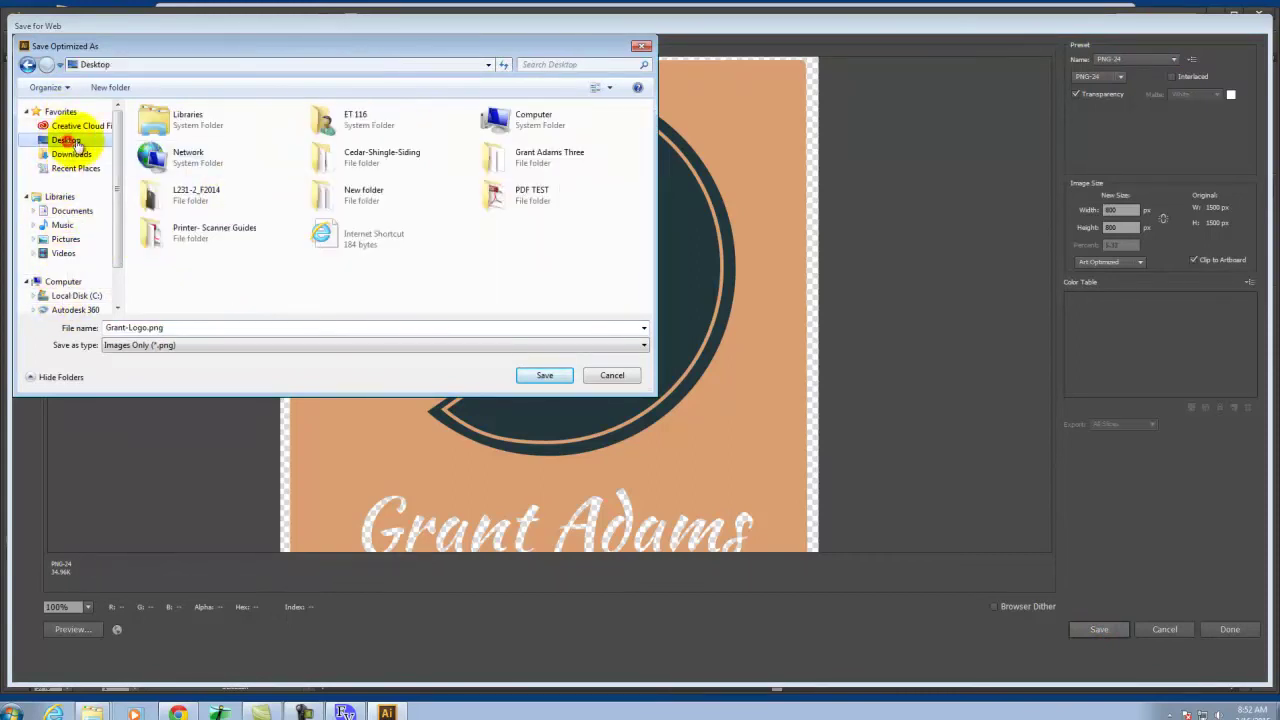
left_click(543, 374)
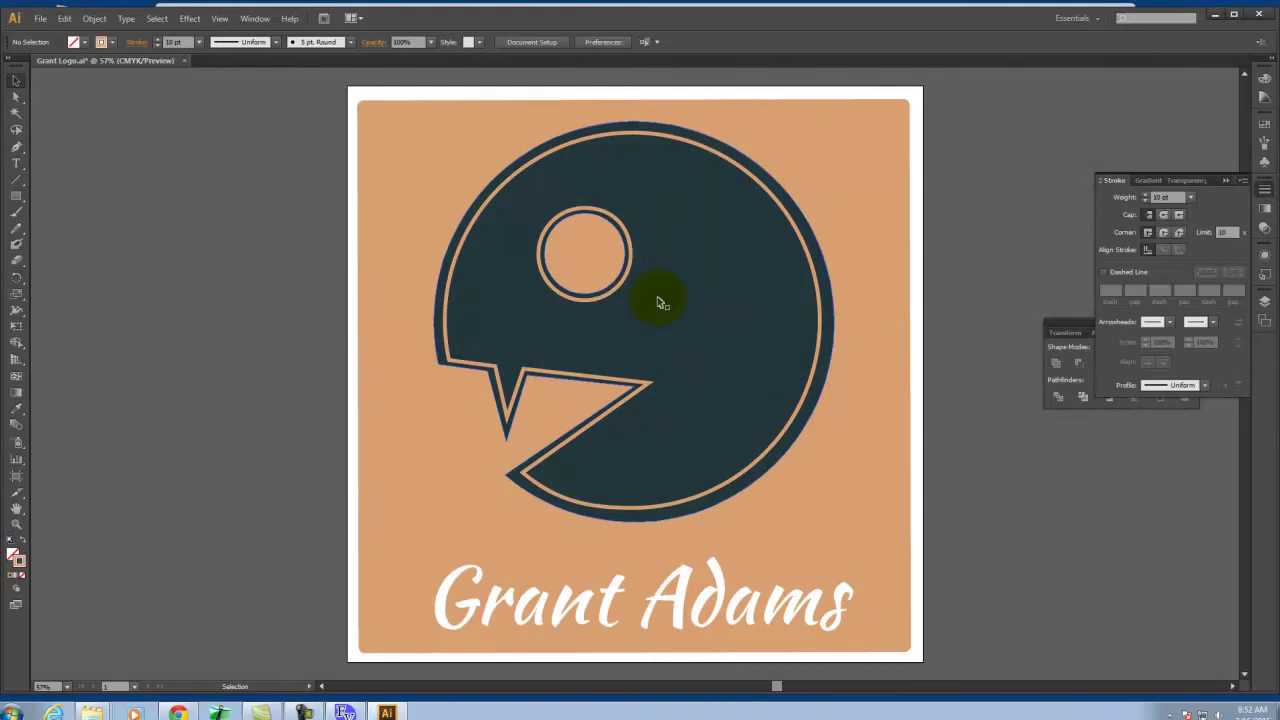
Start a File > Export with PNG chosen as the file type
left_click(40, 20)
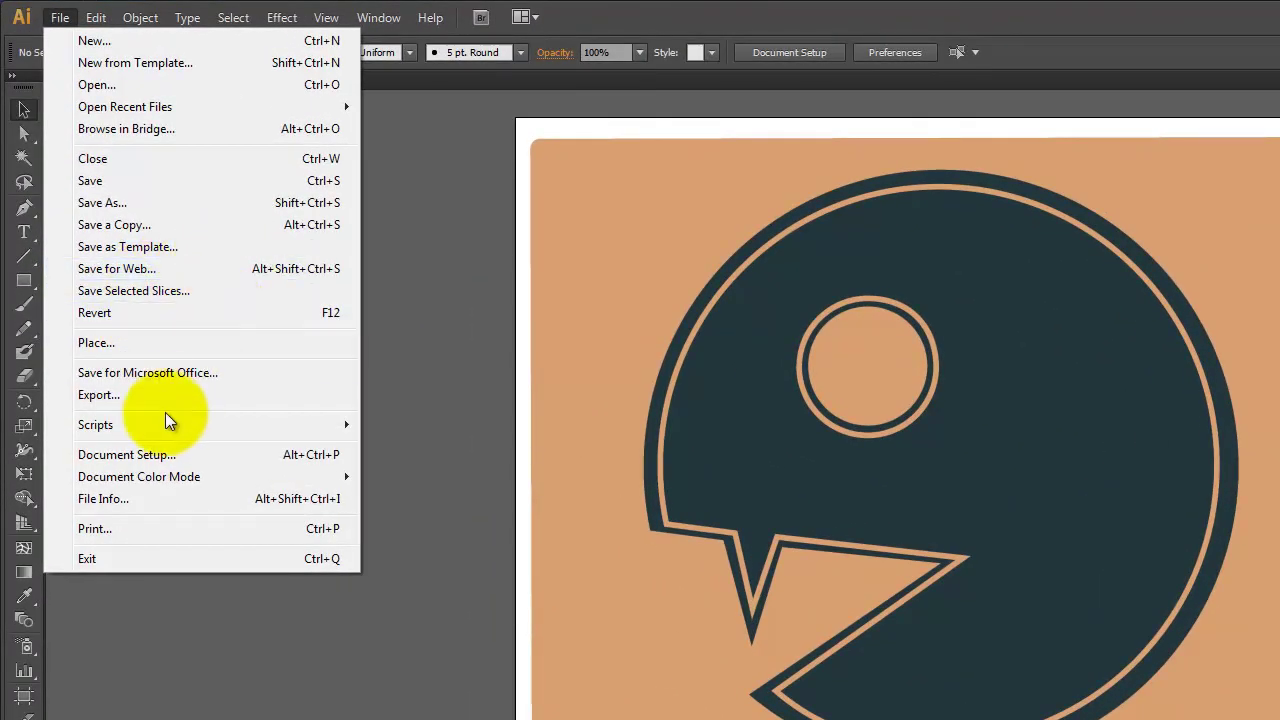
left_click(171, 394)
left_click(345, 530)
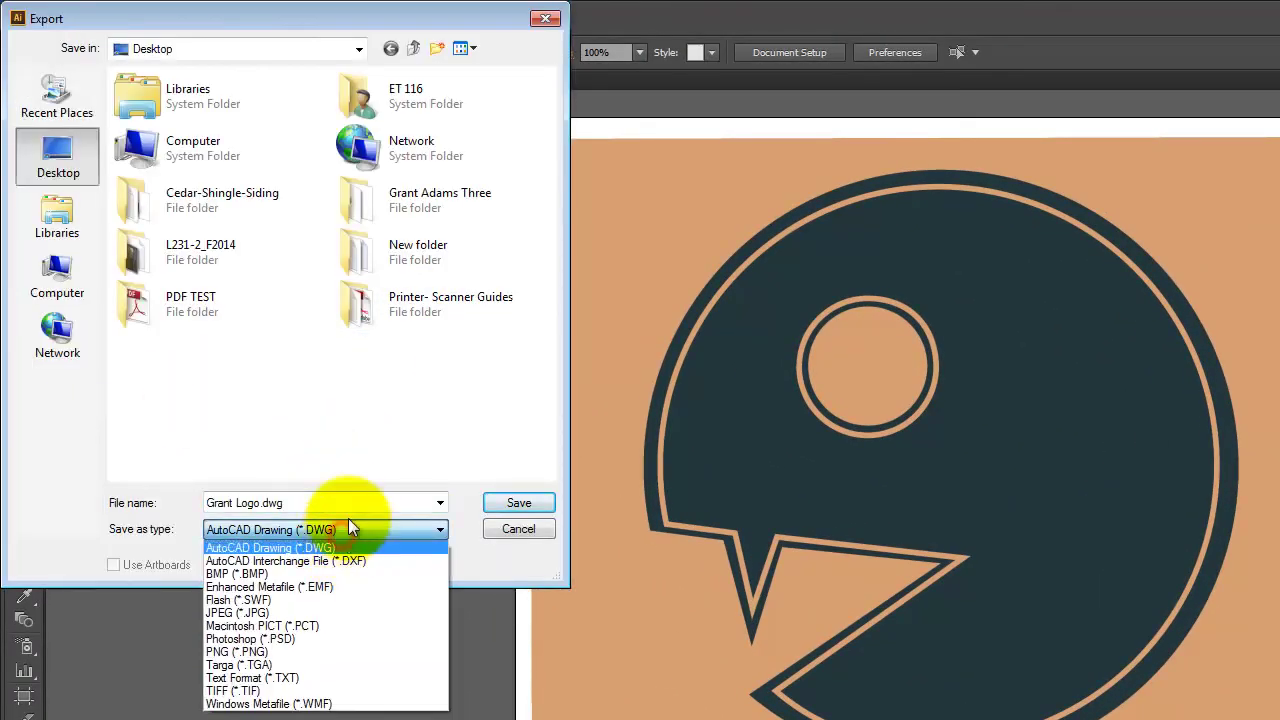
left_click(296, 652)
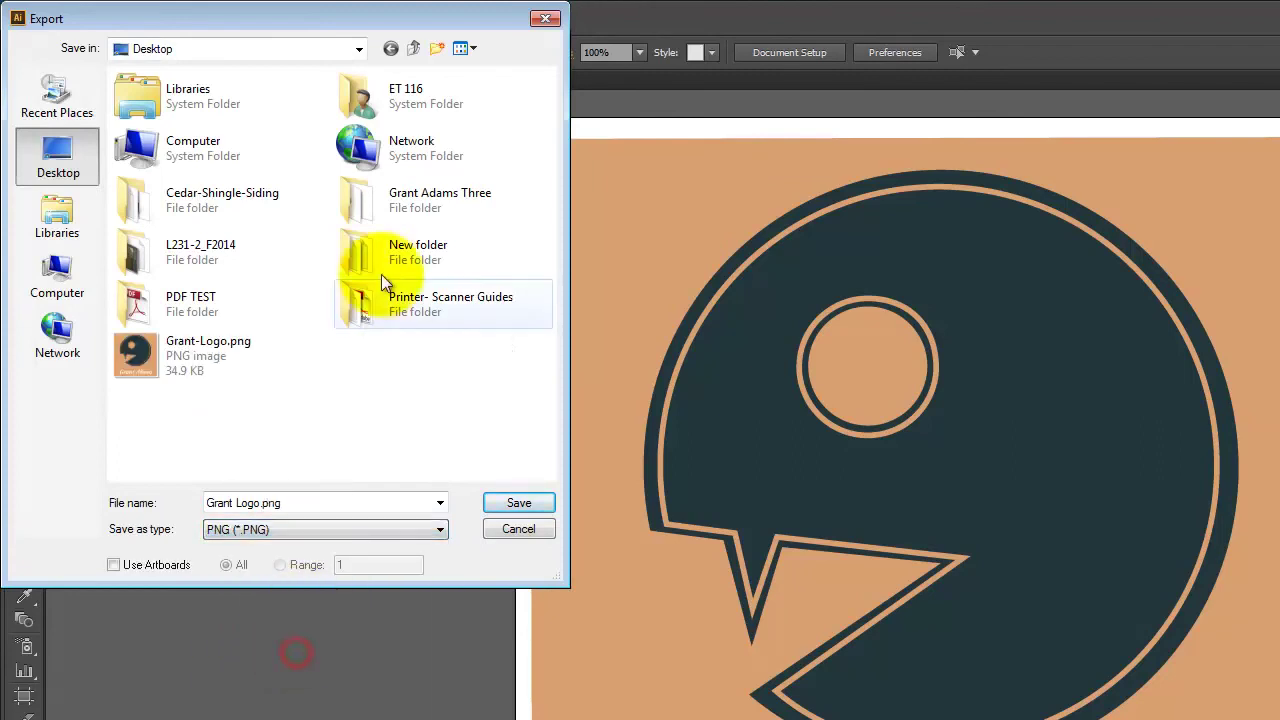
Name the file Grant Logo-1500.png and save it at High (300 ppi) resolution
left_click(260, 502)
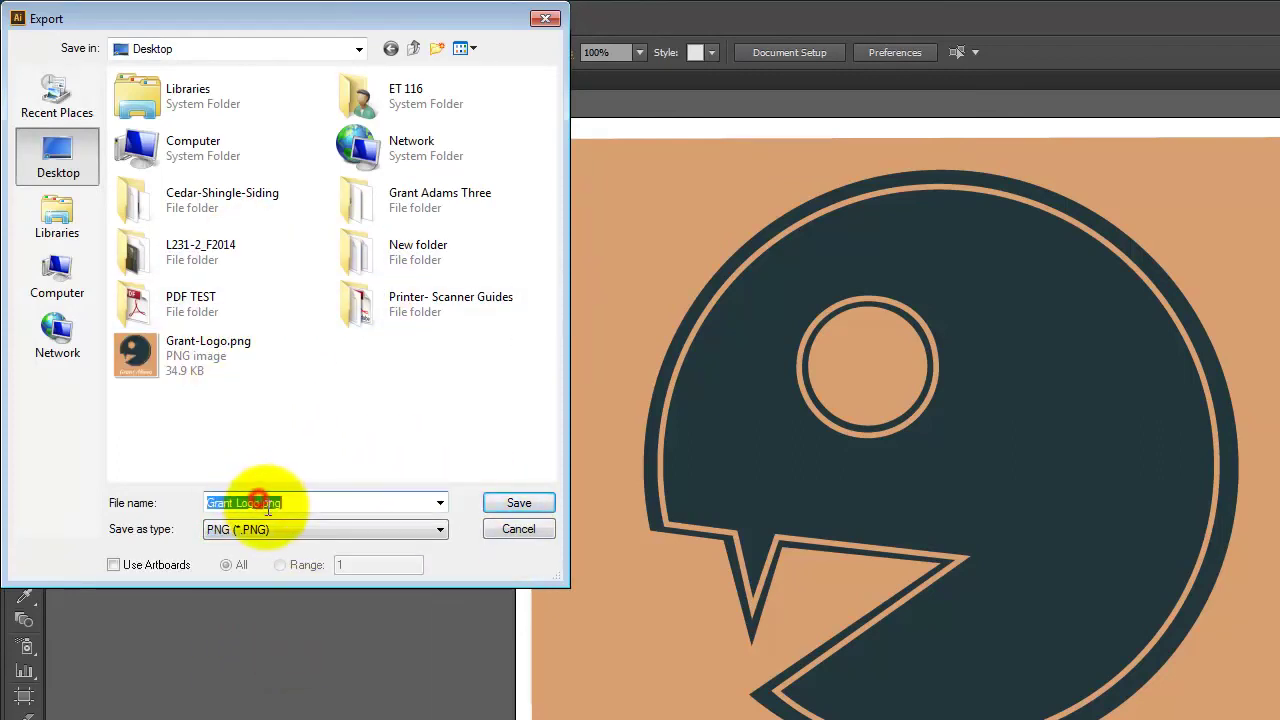
left_click(261, 503)
type("-1500")
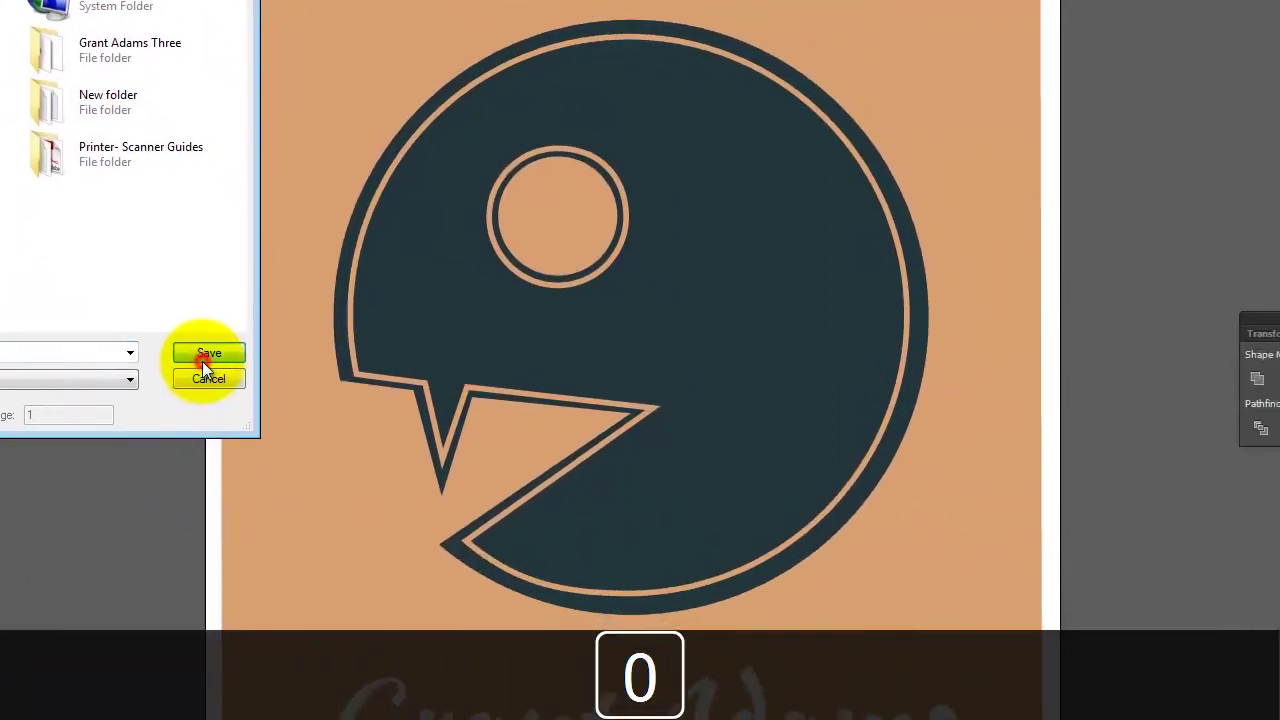
left_click(382, 436)
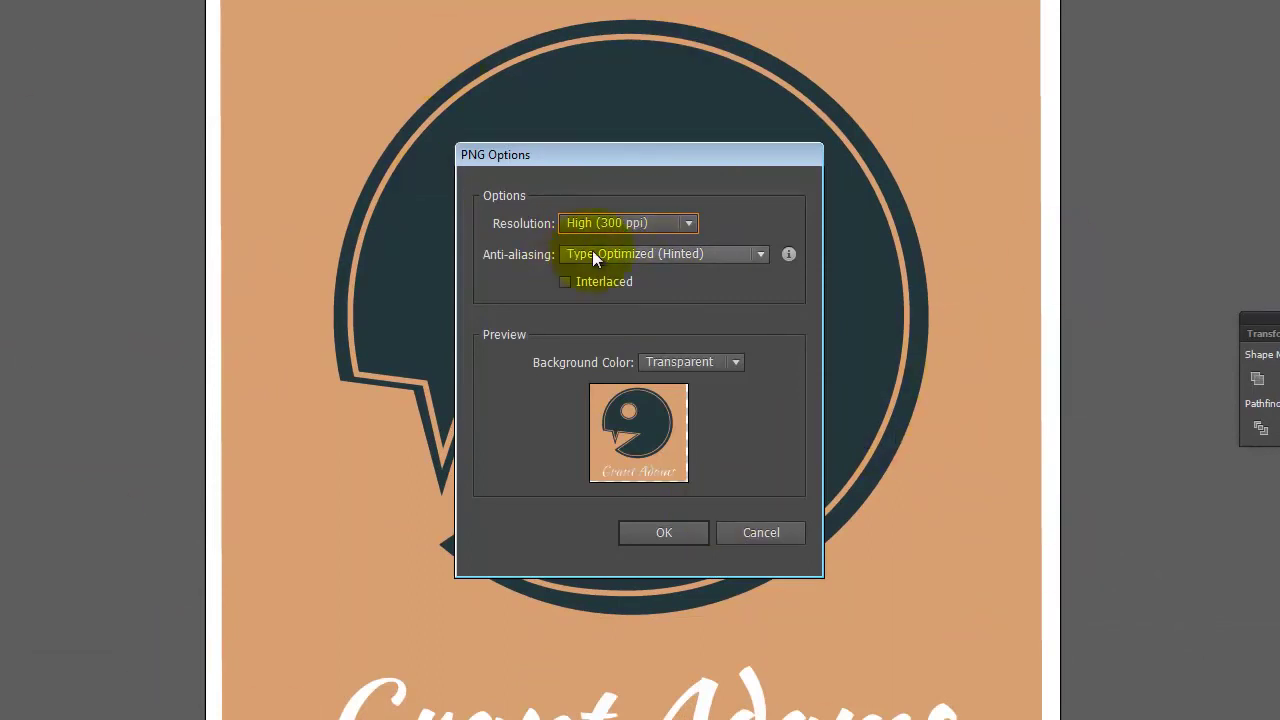
left_click(679, 533)
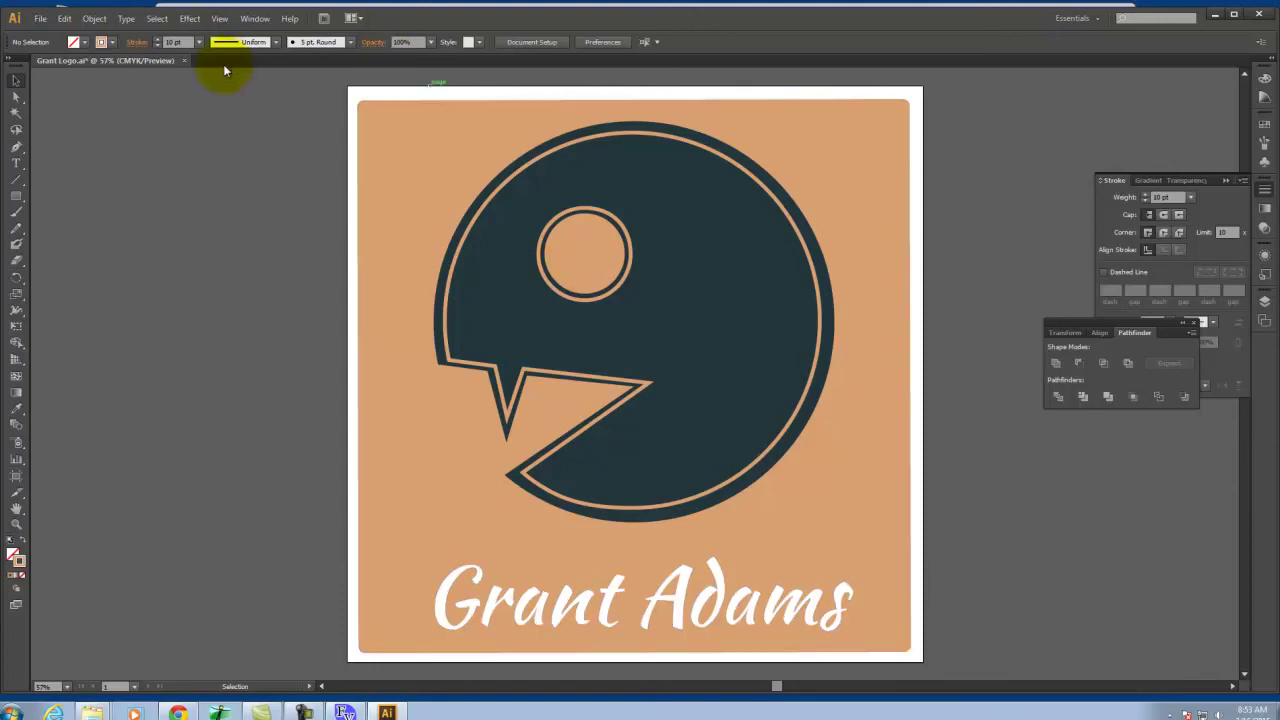
Type the word Grant in a text area left of the creature's eye
left_click(16, 164)
left_click_drag(243, 263, 580, 380)
type("Grant")
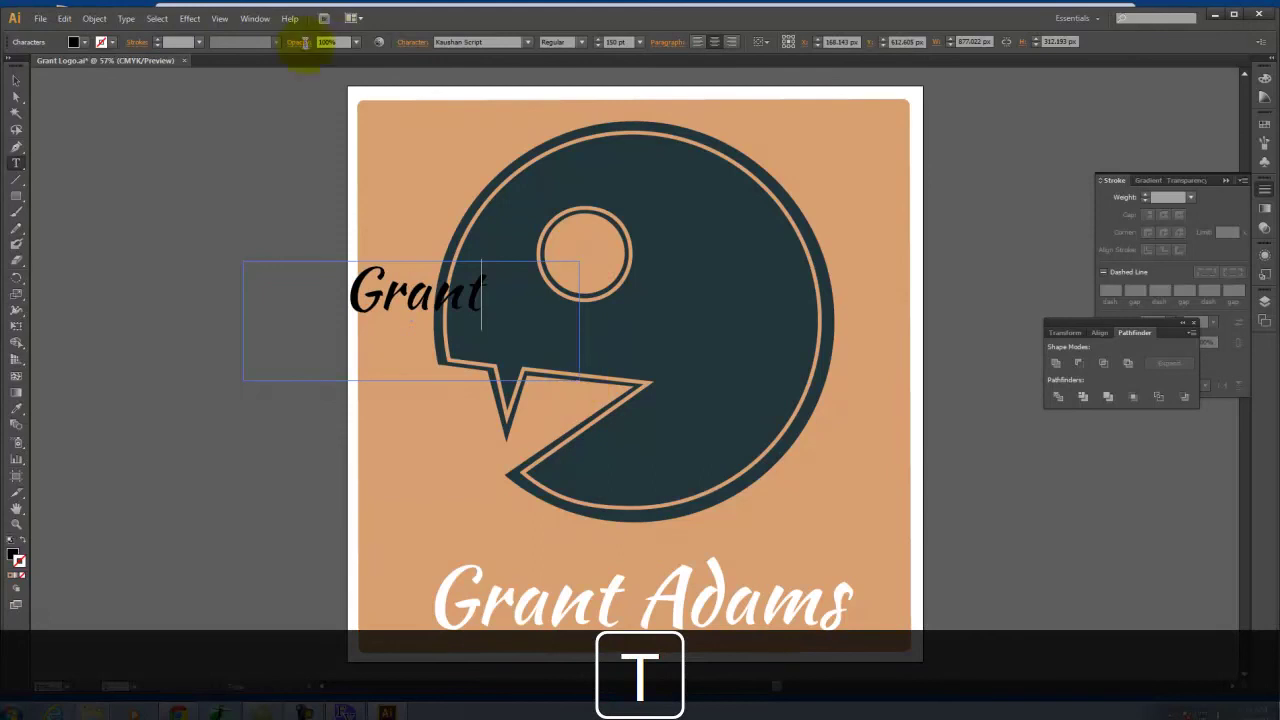
Convert the Grant text to outlines and scale it up across the creature
left_click(16, 80)
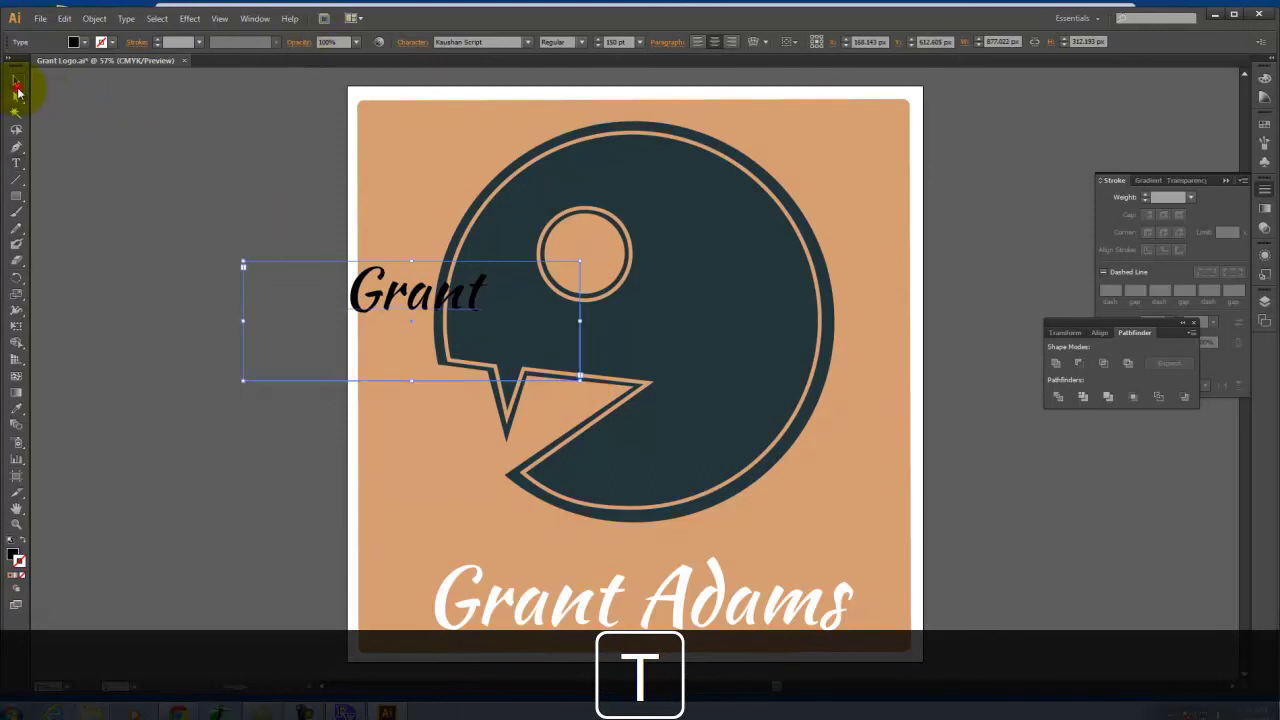
left_click(410, 292)
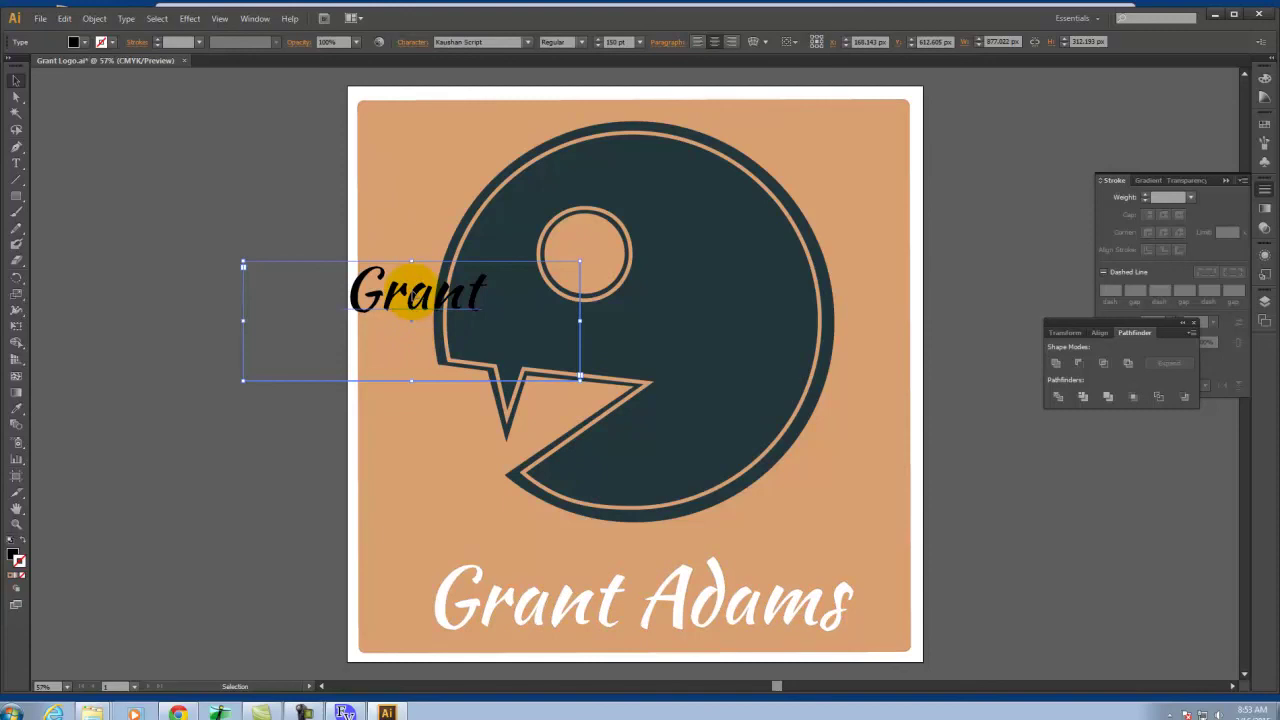
left_click(127, 19)
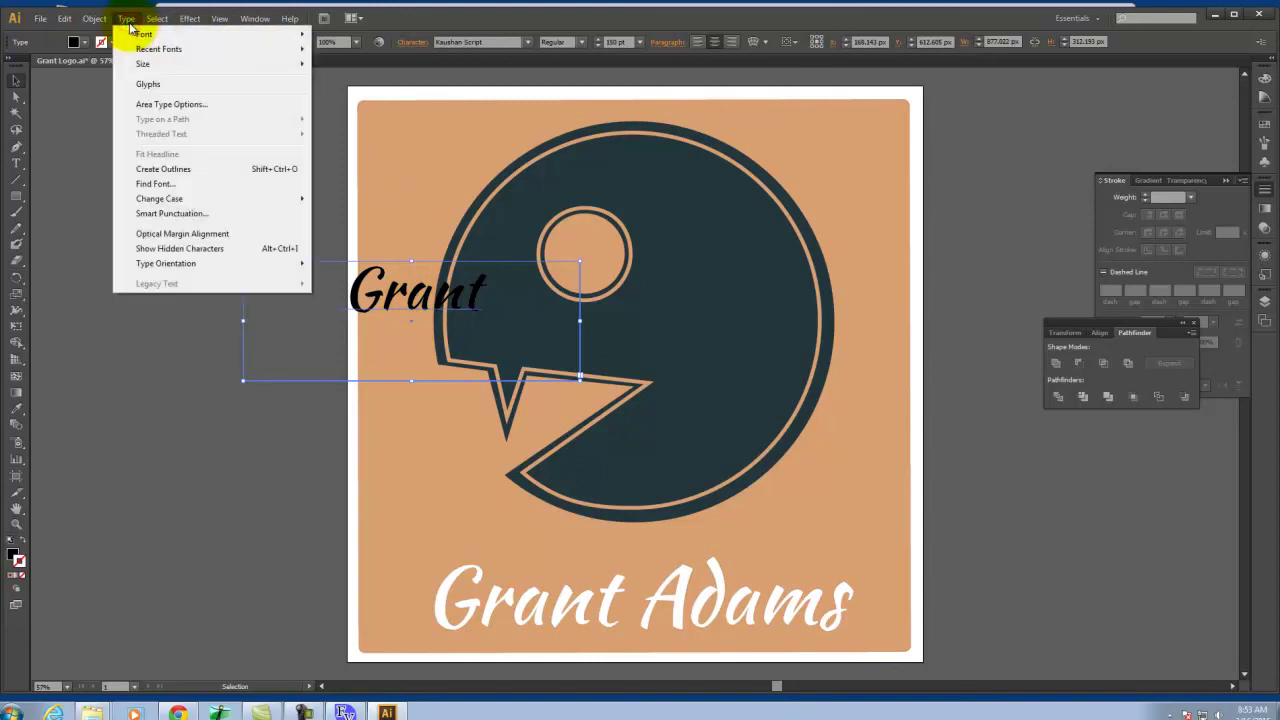
left_click(170, 172)
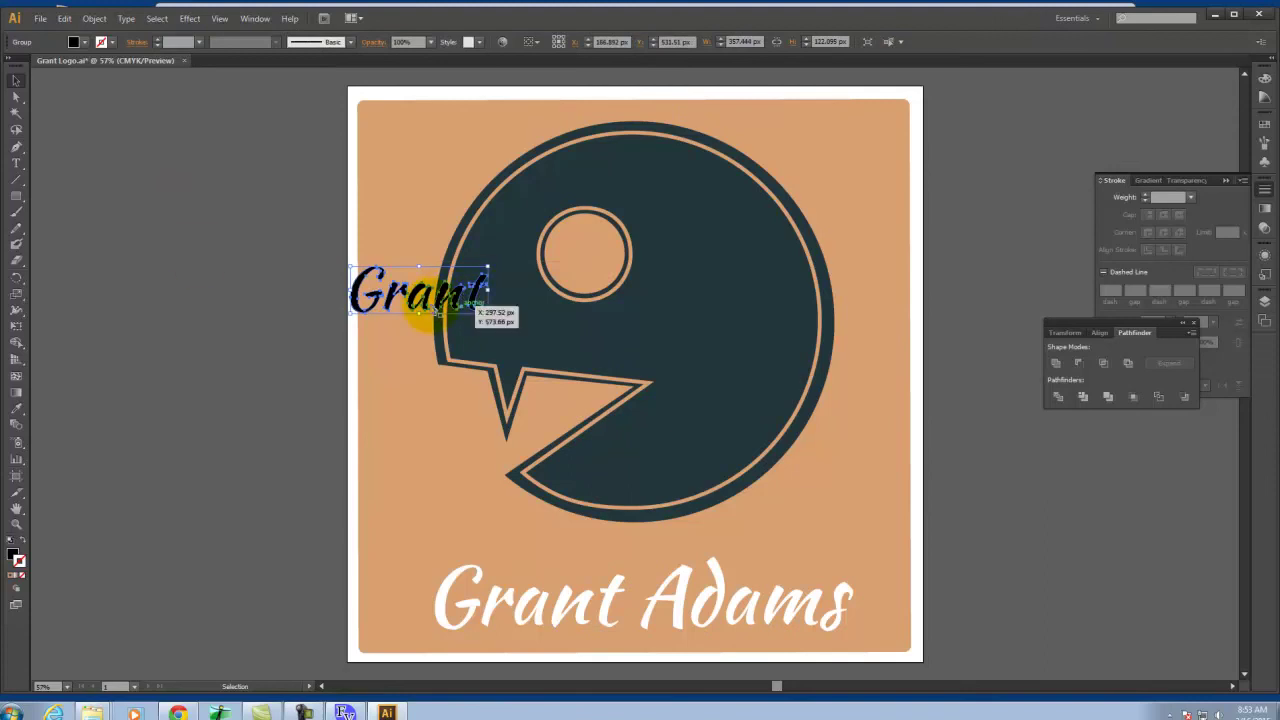
left_click(18, 325)
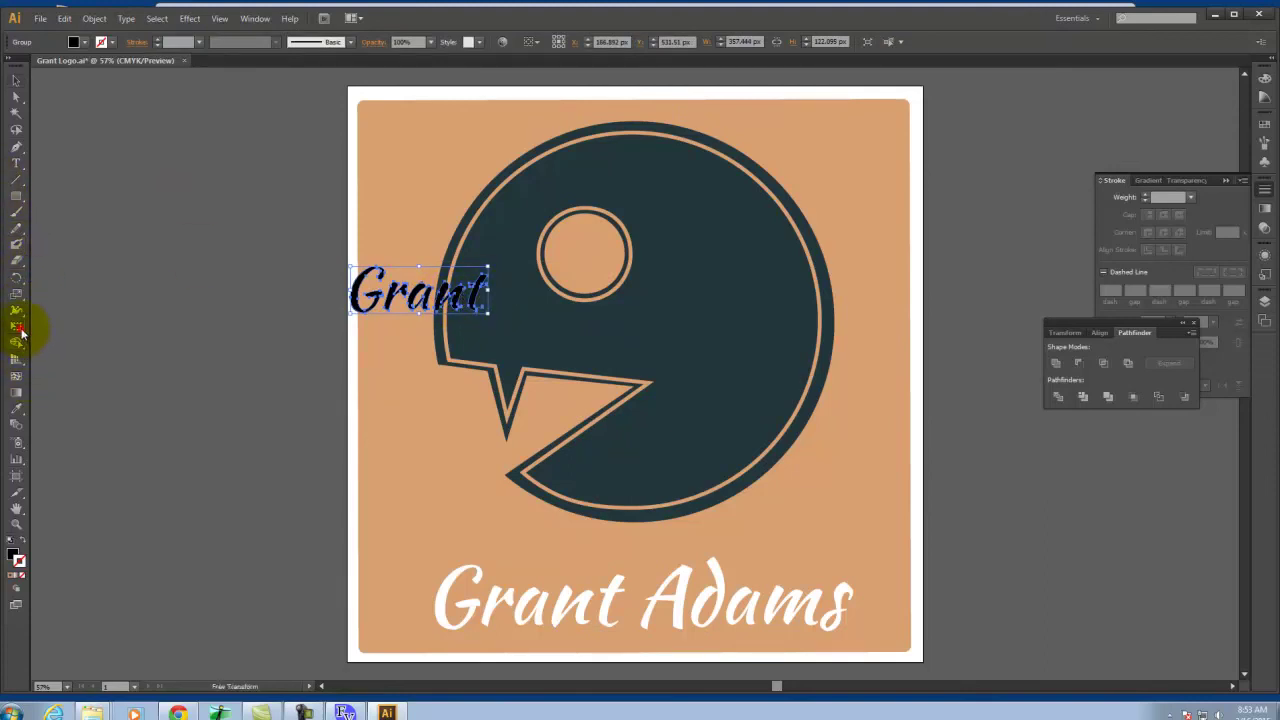
left_click_drag(488, 314, 745, 462)
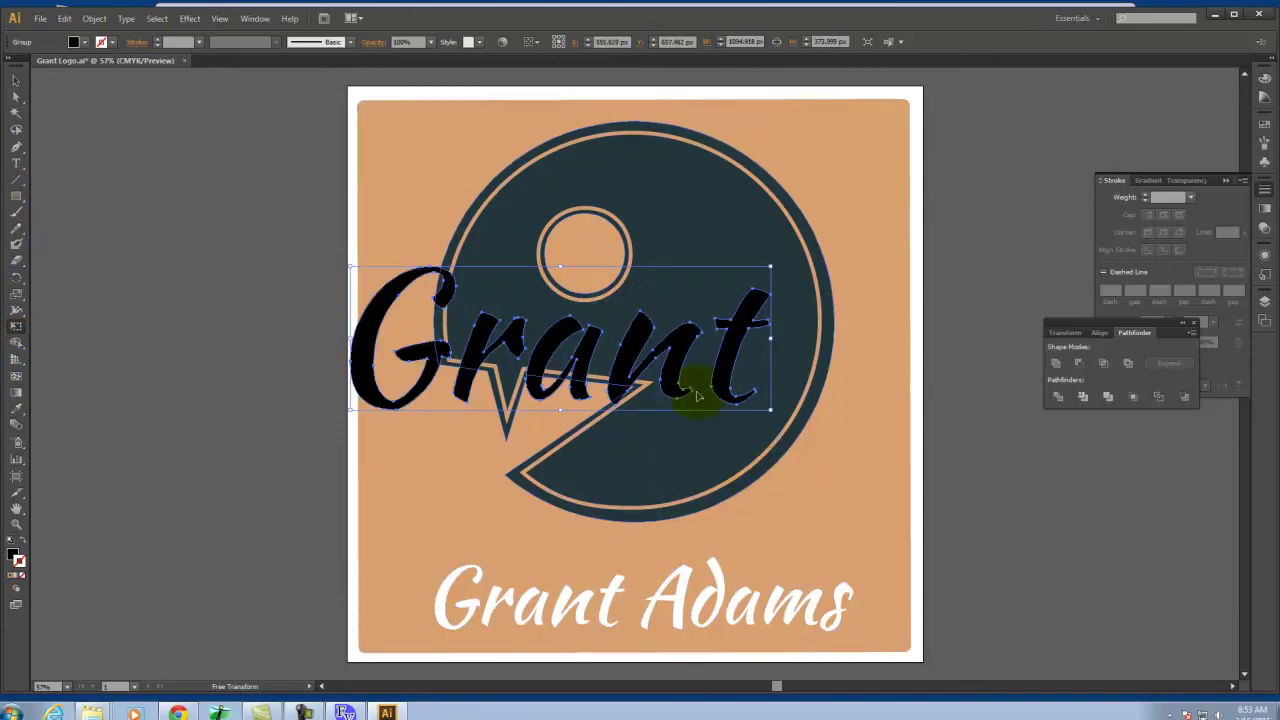